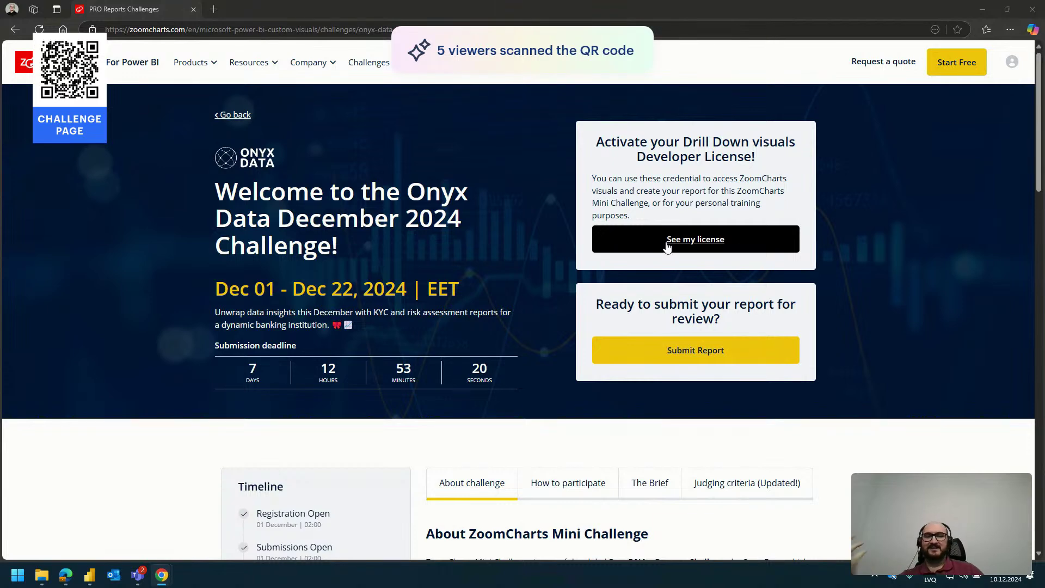
View the developer license credentials, close them, and find the dataset download on the challenge page
click(669, 243)
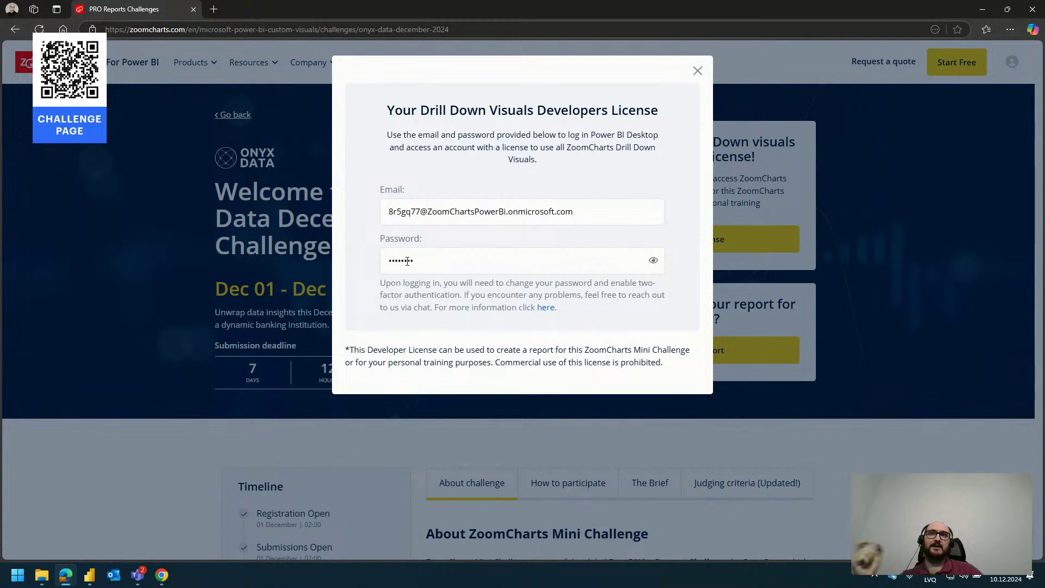
click(697, 71)
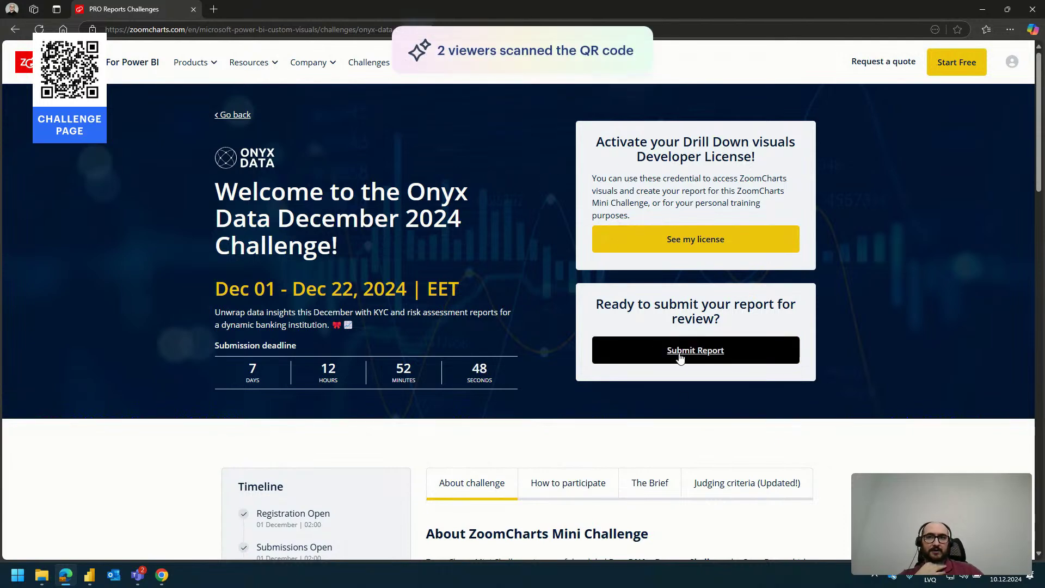
scroll(414, 326, down, 5)
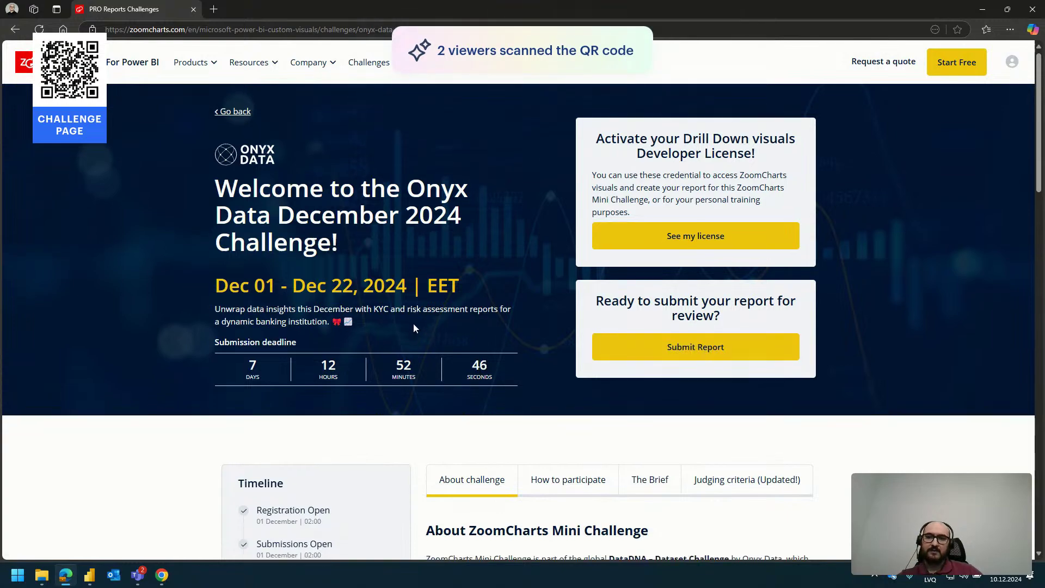
scroll(341, 334, down, 4)
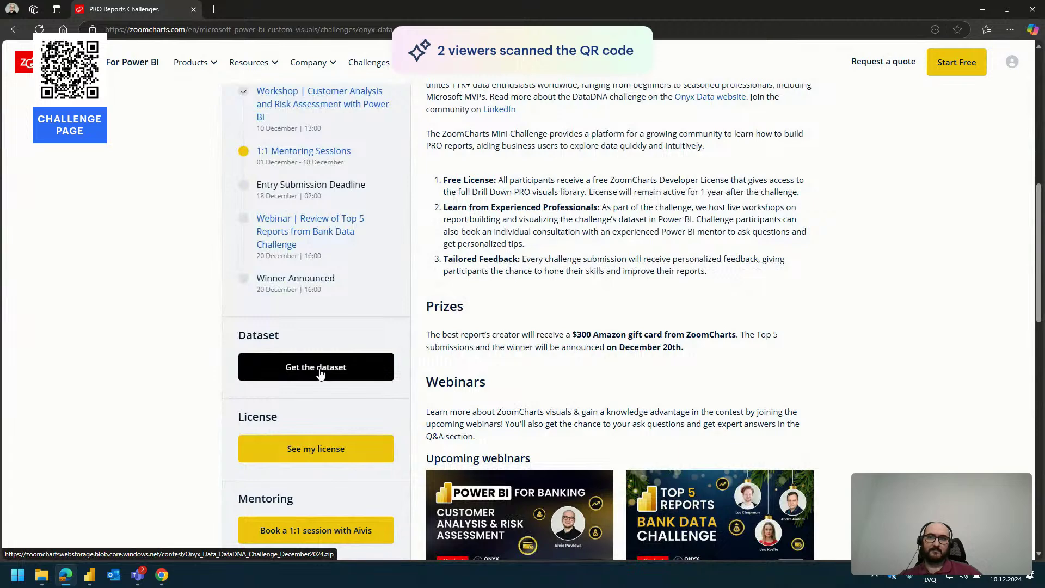
Open the challenge brief and read its mission and the focus areas of the suggested analytical approaches
scroll(327, 374, up, 4)
click(672, 211)
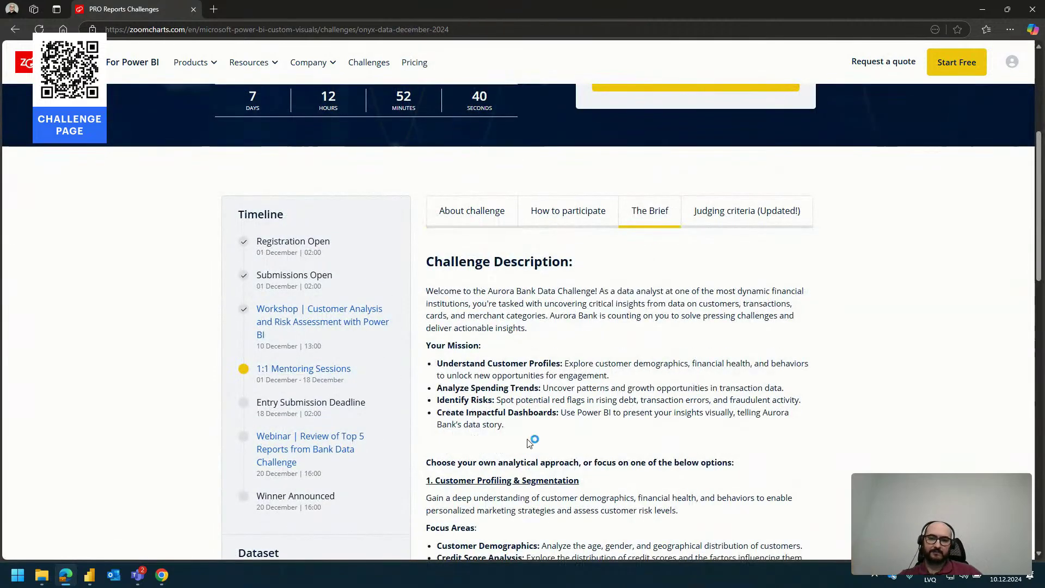
scroll(517, 415, down, 2)
scroll(517, 413, down, 1)
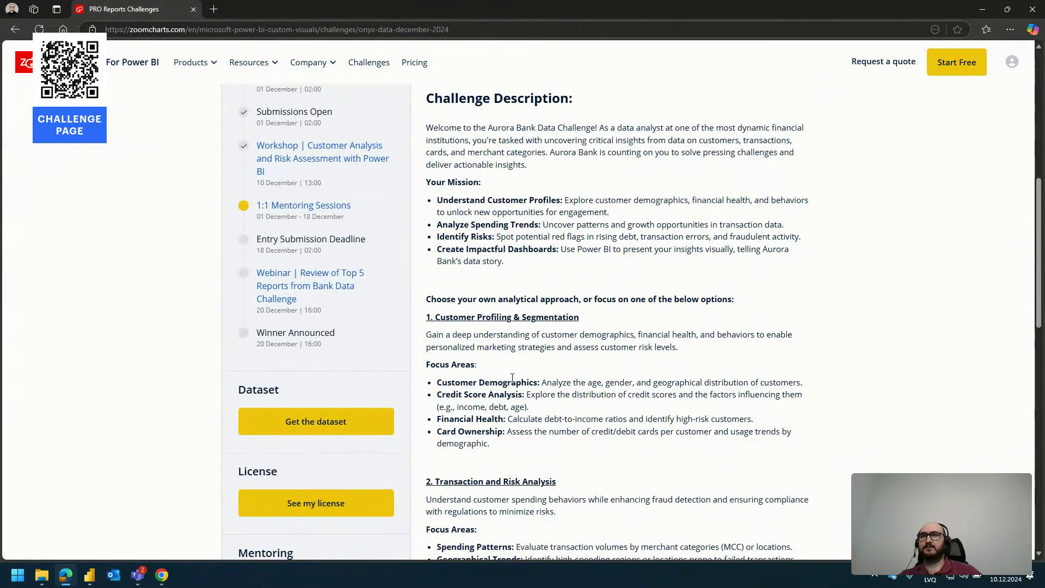
Switch to the Data folder in File Explorer, check the workbooks inside Aurora Bank dataset, and return to Data
click(41, 575)
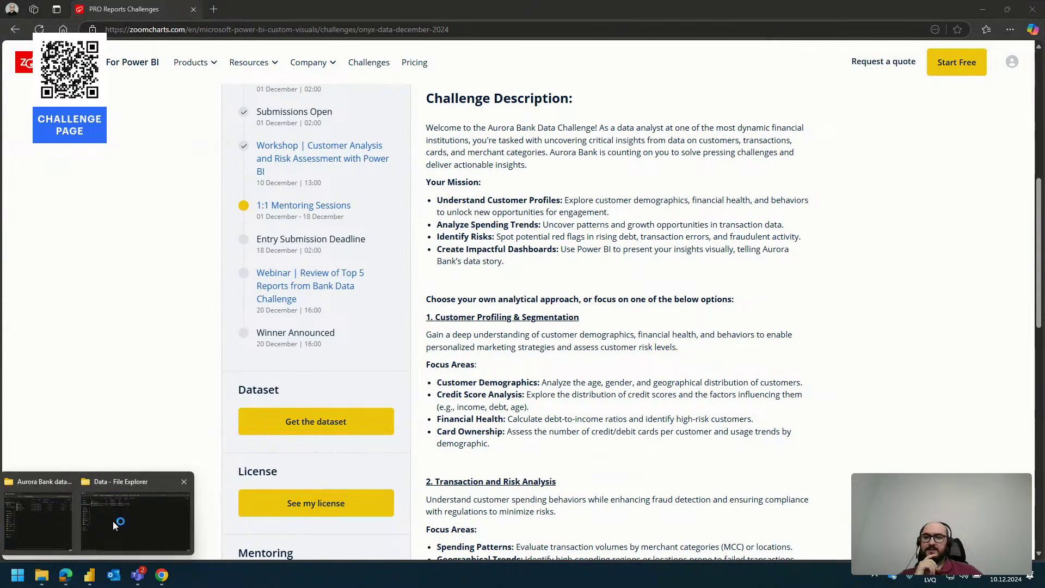
key(alt+Tab)
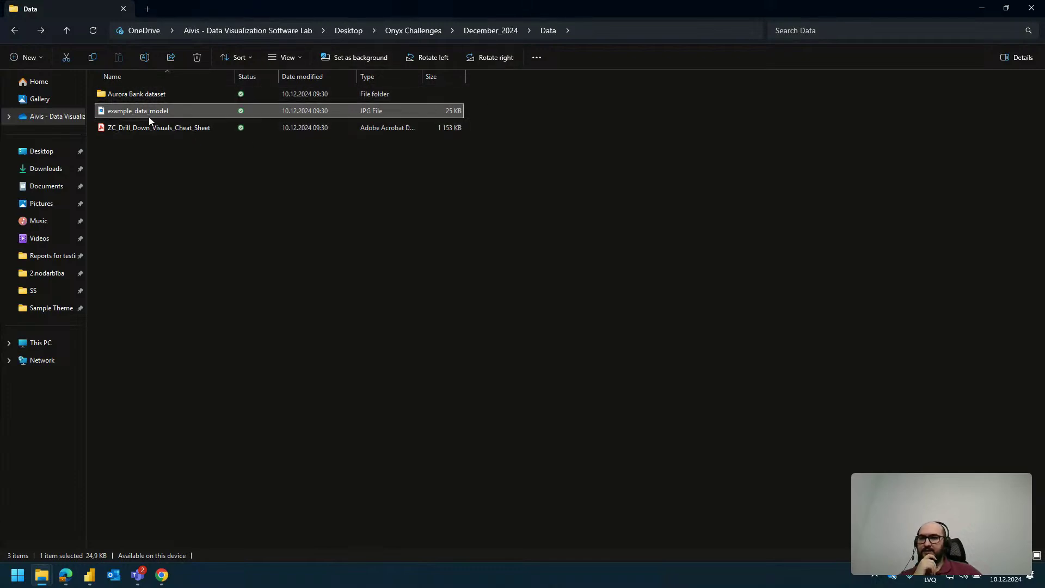
double_click(149, 95)
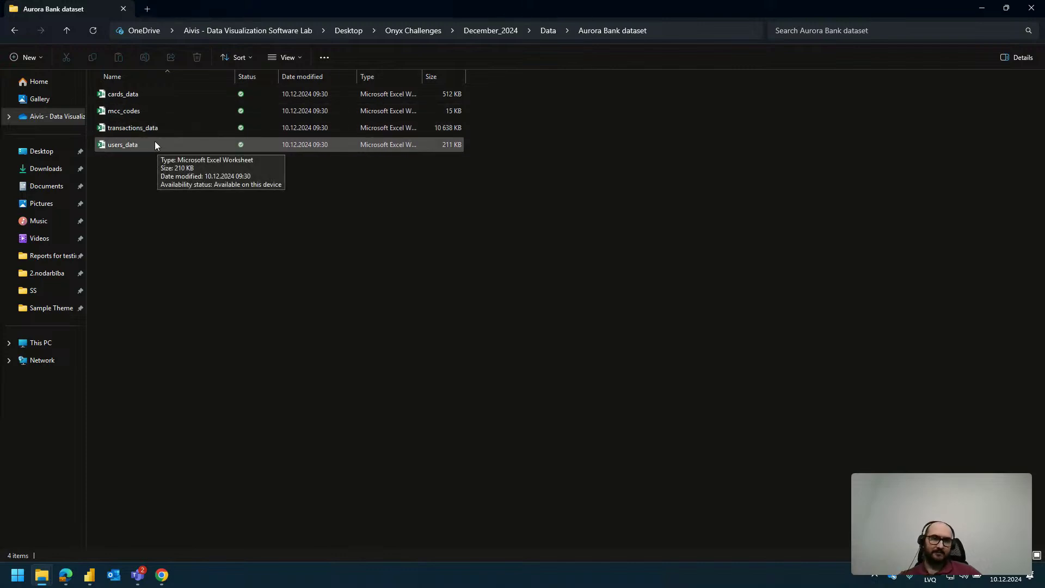
key(alt+Left)
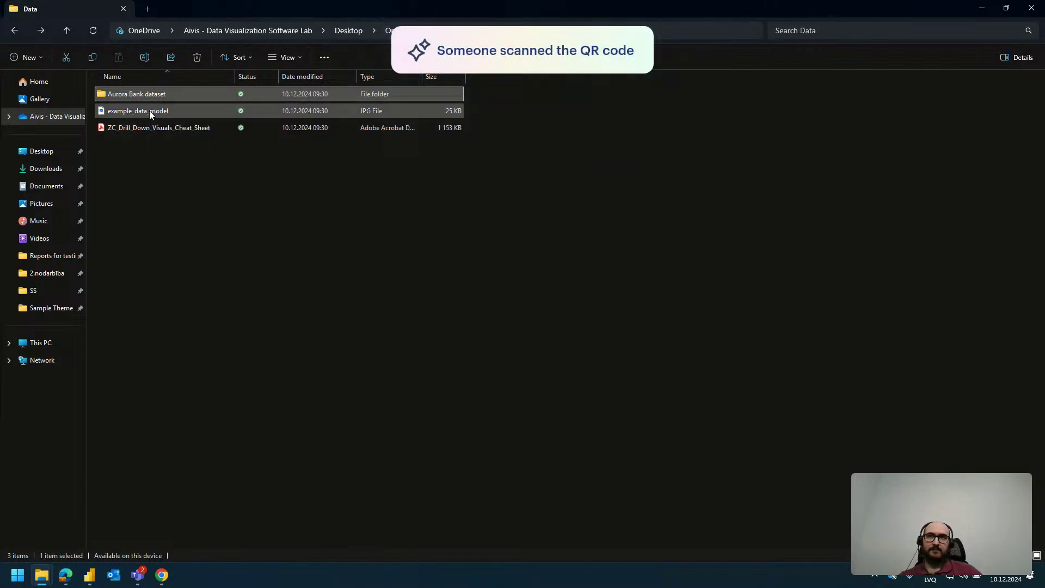
Examine the table relationships in the example_data_model image, close it, and revisit the Aurora Bank dataset folder
click(155, 113)
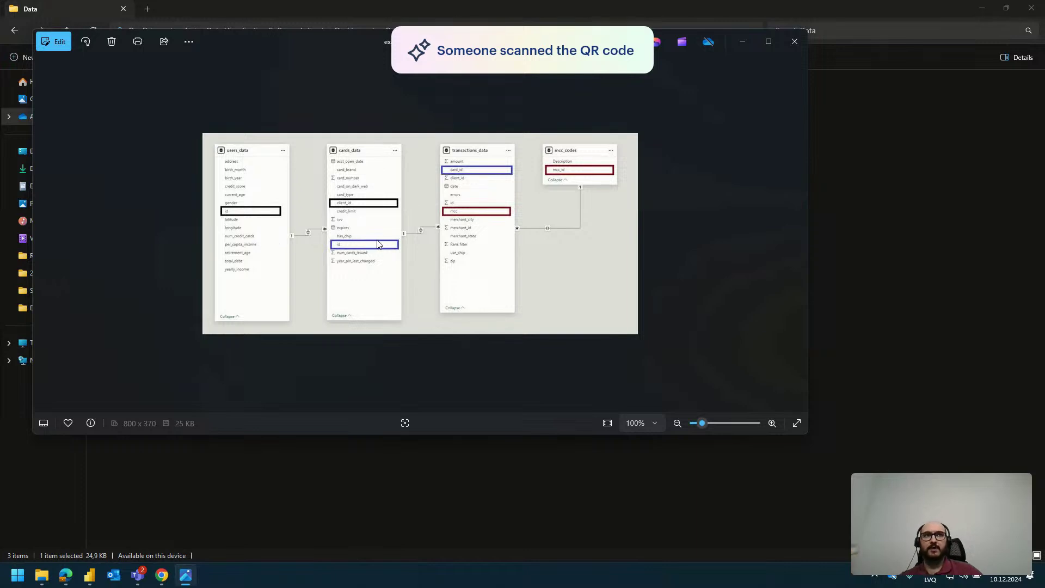
click(787, 51)
click(144, 93)
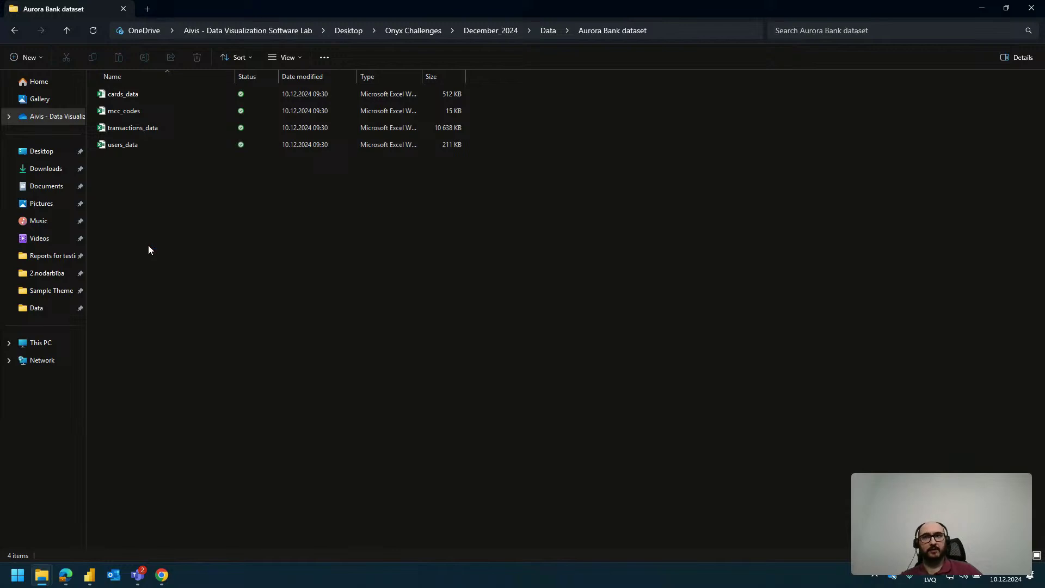
key(alt+Left)
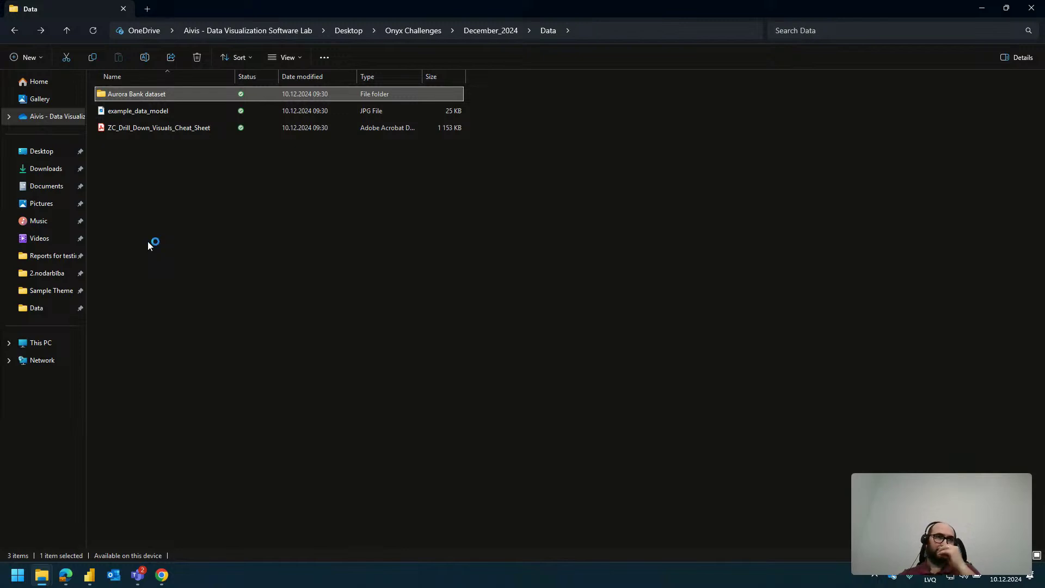
Read through the ZC_Drill_Down_Visuals_Cheat_Sheet PDF in a maximized window and close it without saving changes
double_click(161, 130)
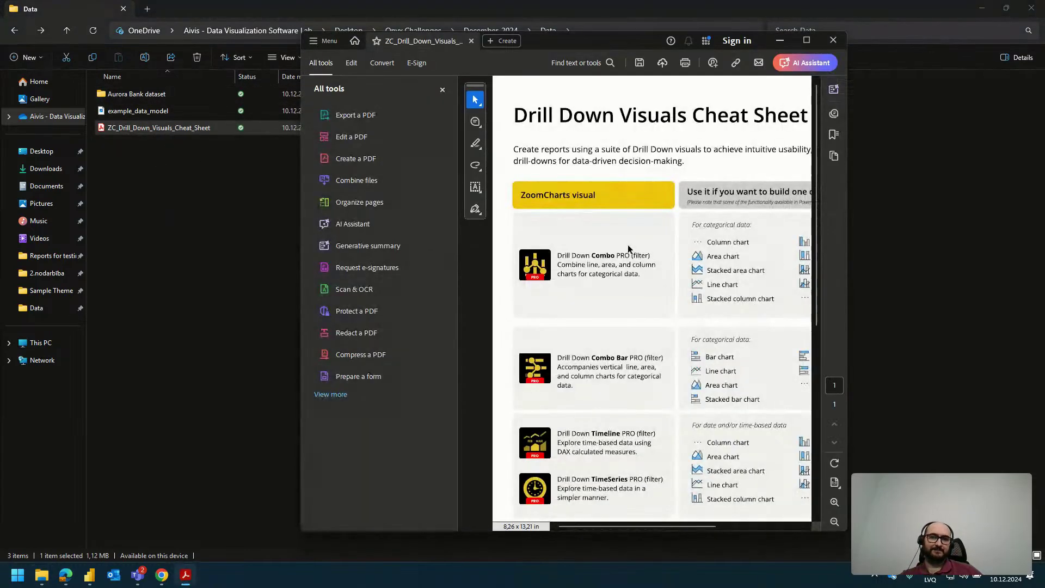
click(807, 40)
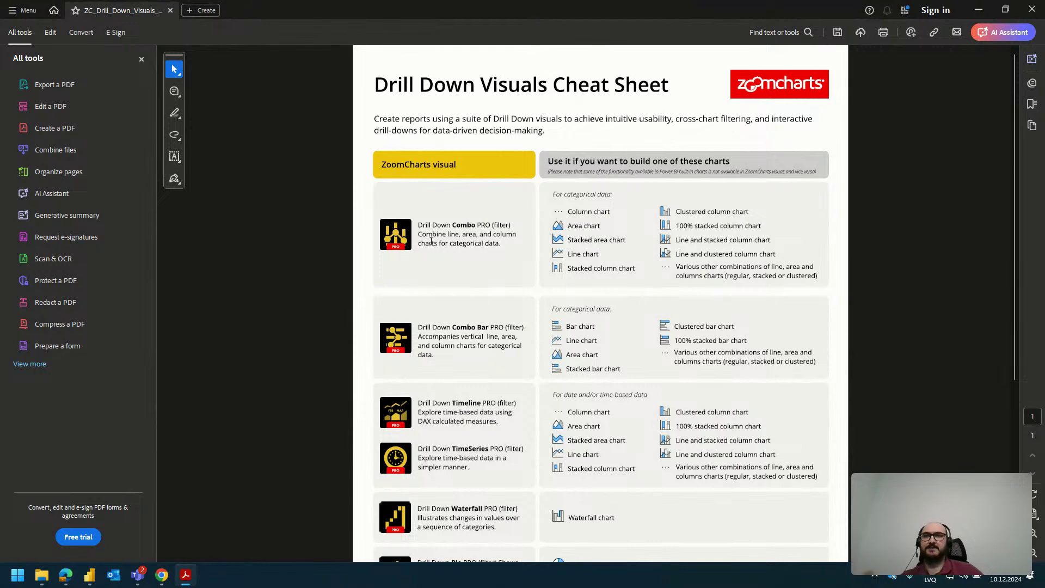
scroll(431, 242, down, 1)
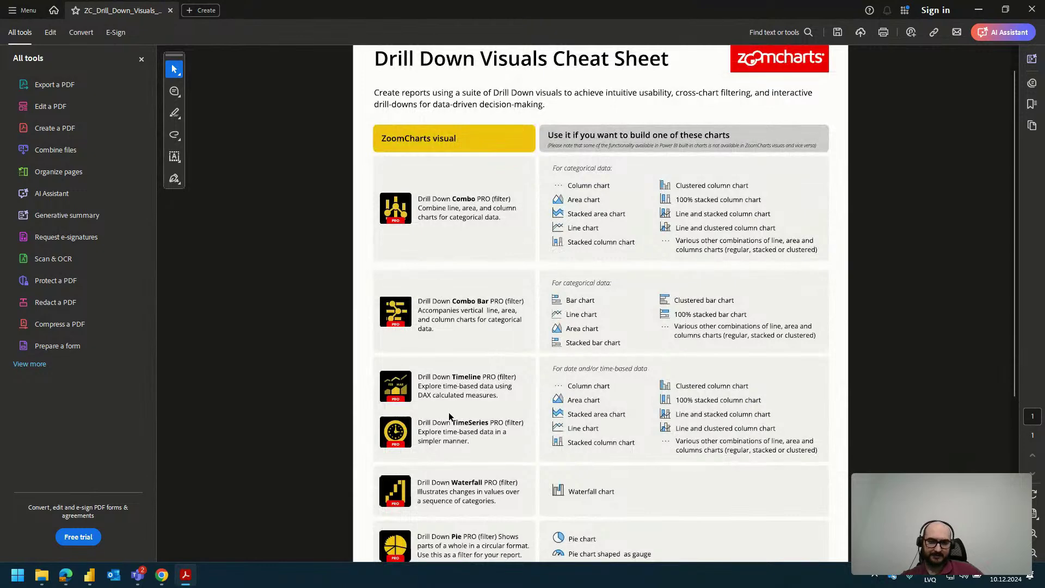
scroll(450, 415, down, 4)
scroll(447, 400, down, 4)
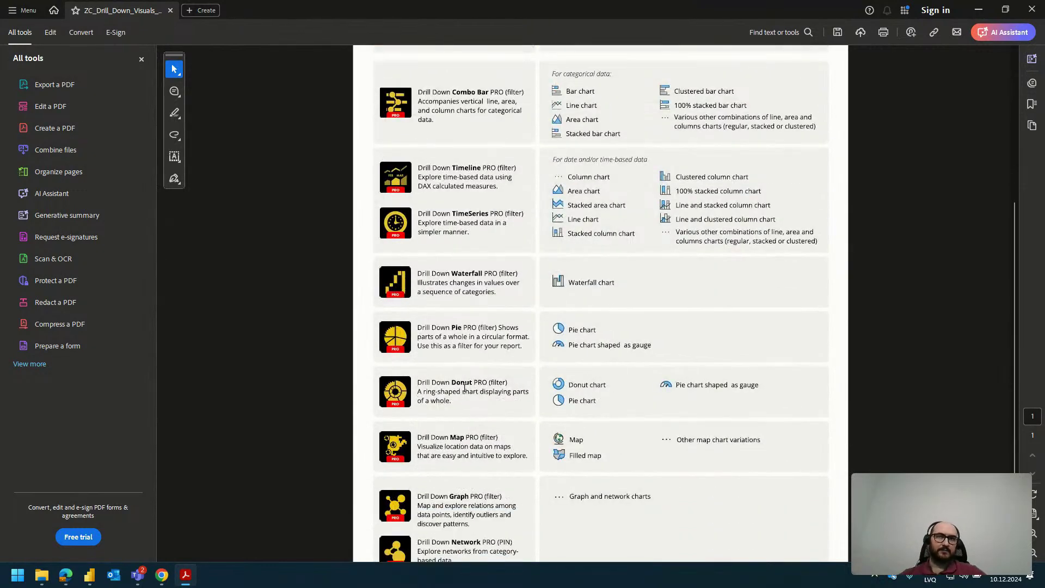
scroll(450, 437, down, 2)
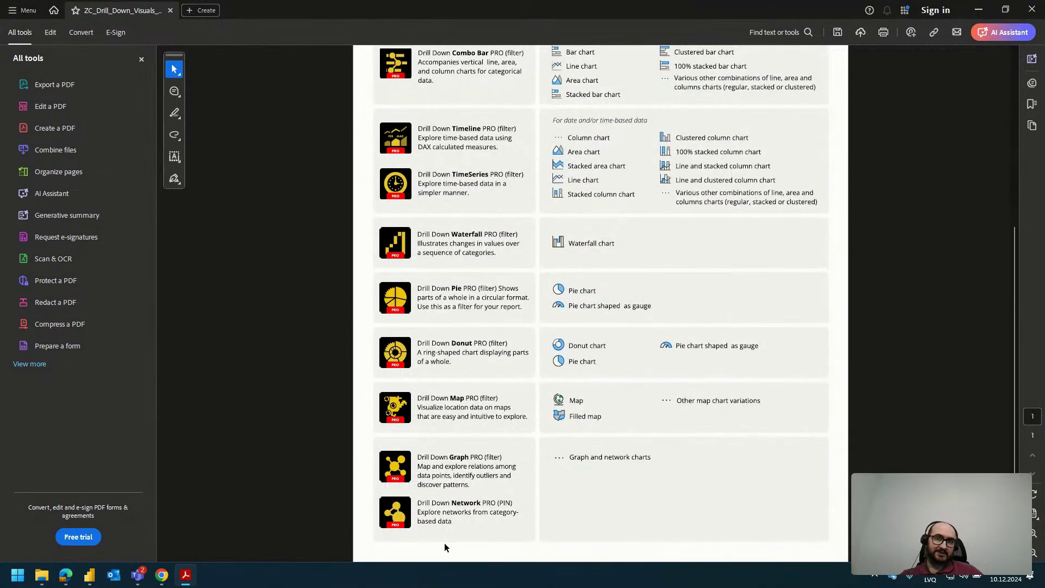
scroll(447, 548, up, 4)
scroll(447, 549, up, 6)
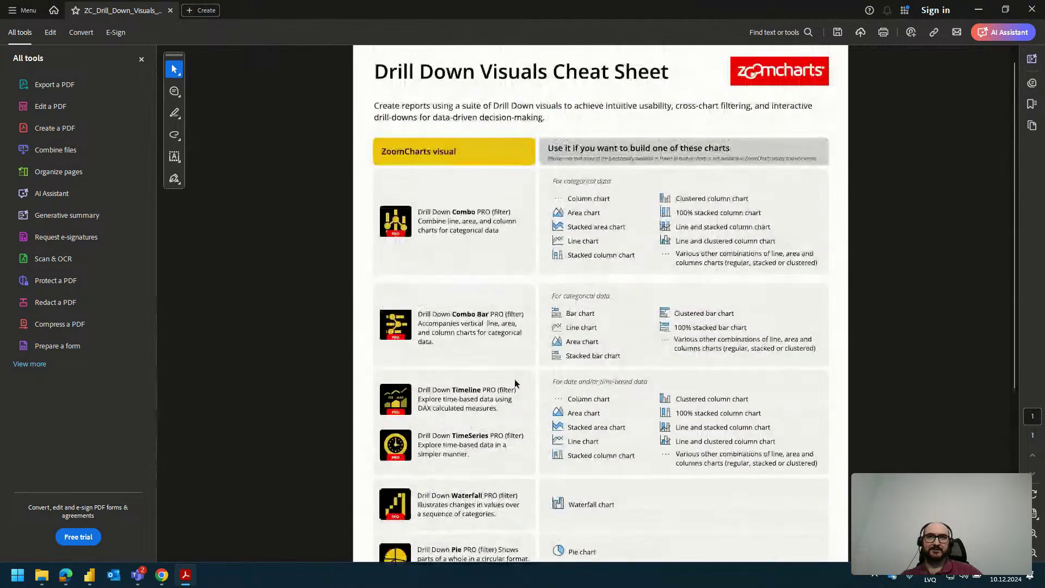
click(1032, 9)
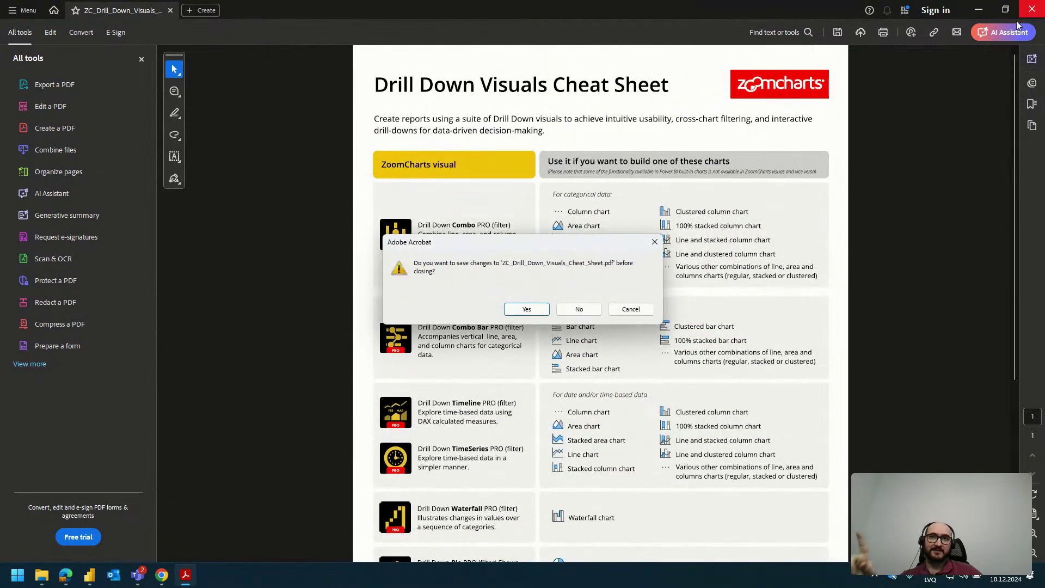
click(594, 308)
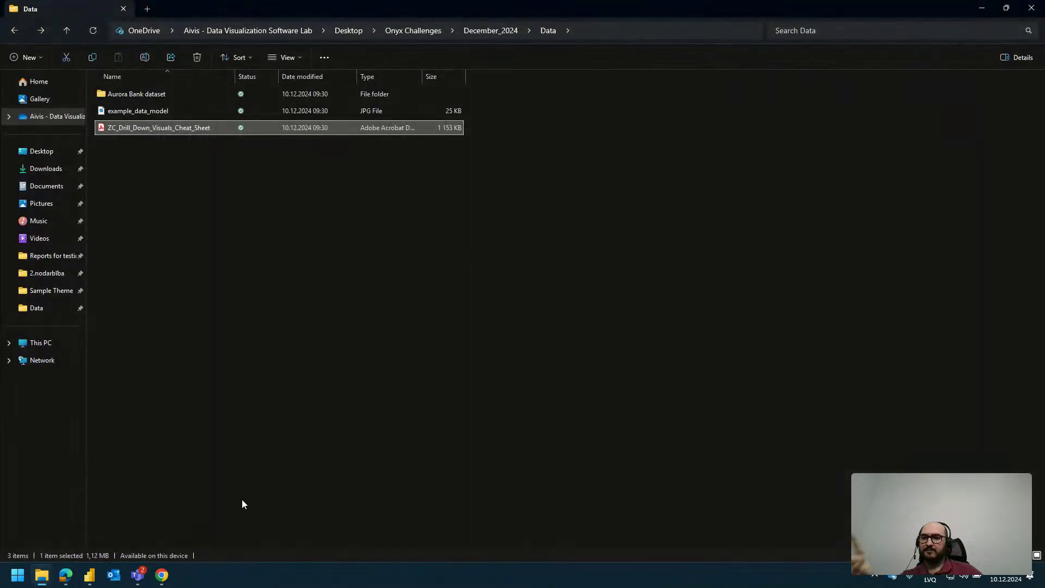
Switch to Edge and review the interactions and key features on the Drill Down Scatter PRO product page
click(161, 575)
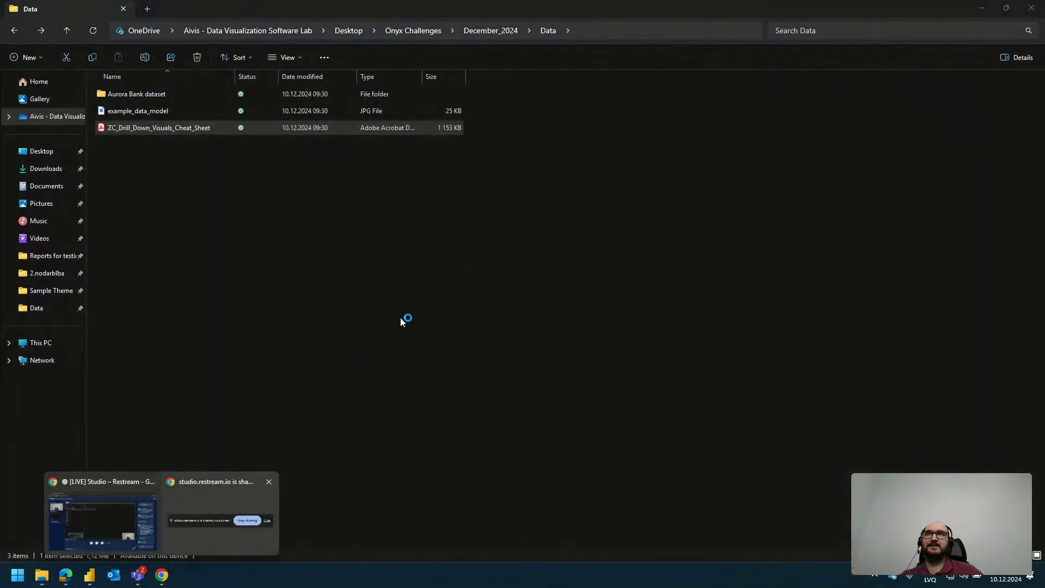
click(65, 574)
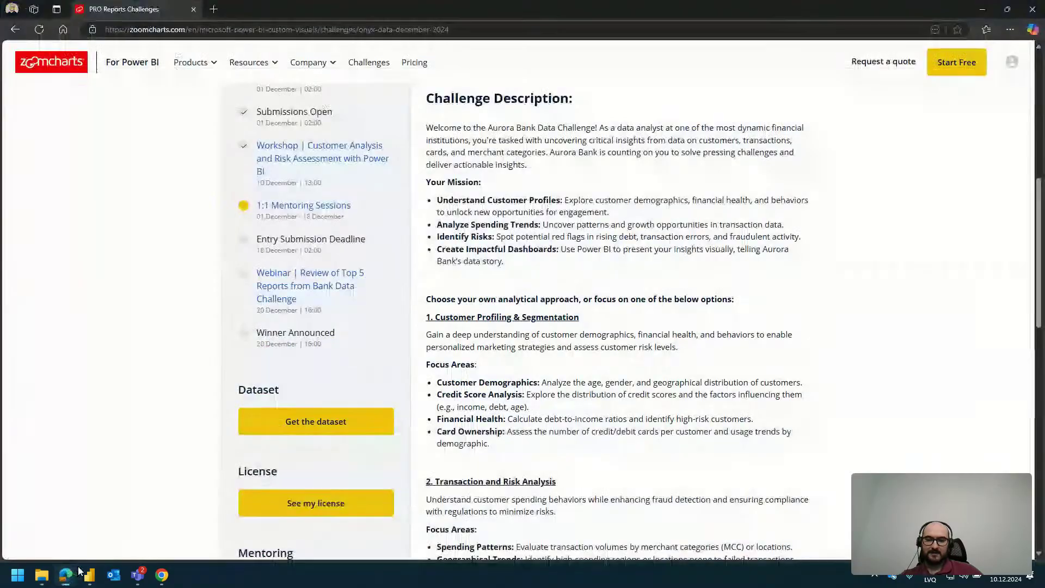
mouse_move(190, 62)
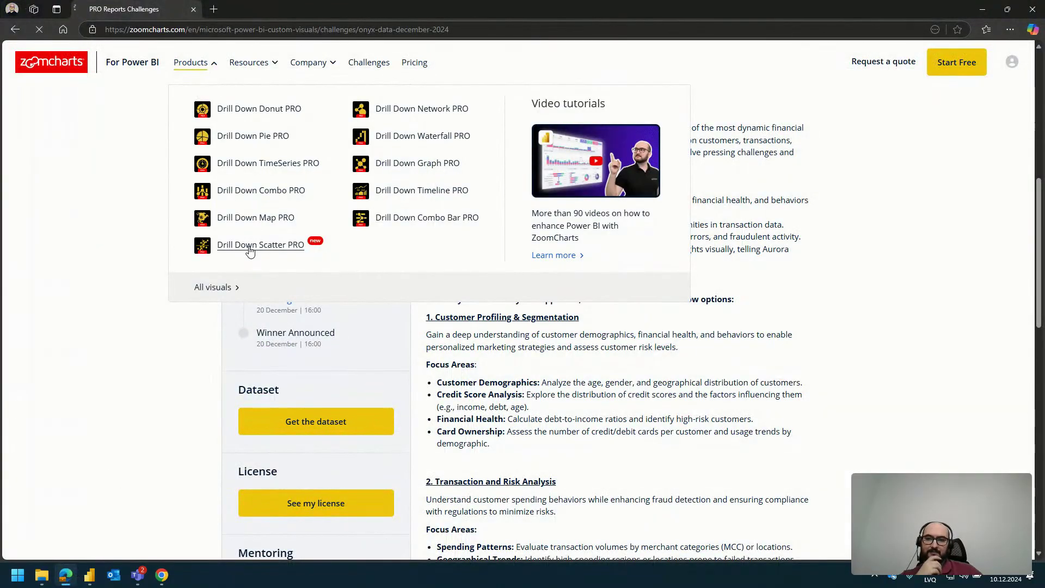
click(268, 255)
scroll(401, 272, down, 3)
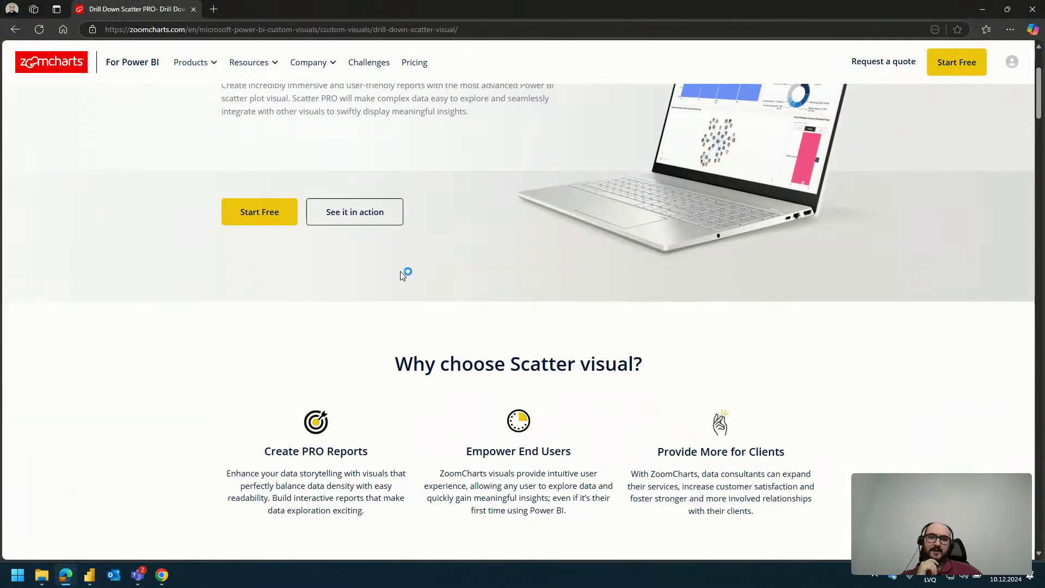
scroll(400, 275, down, 15)
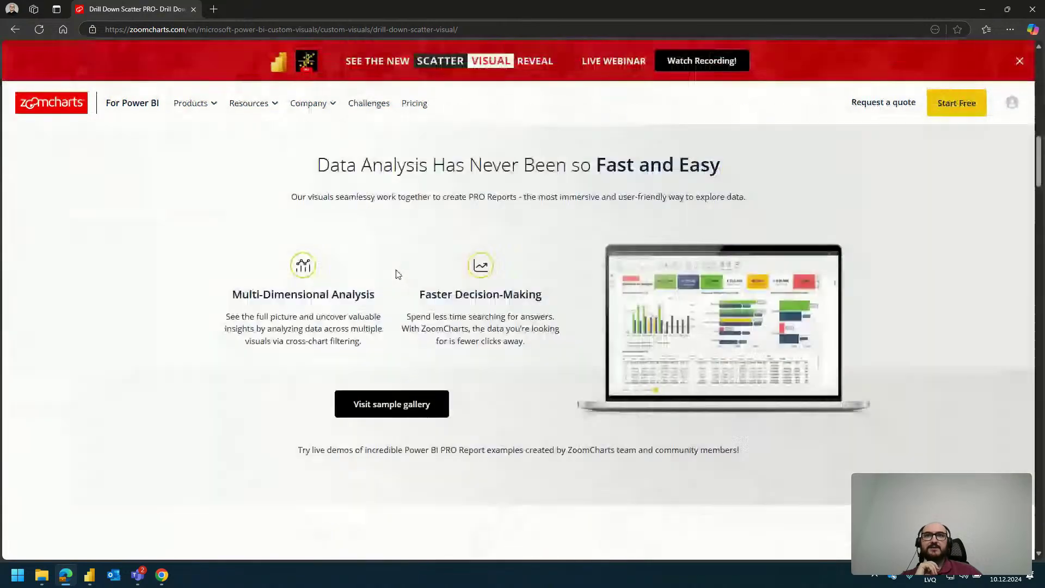
scroll(389, 275, down, 4)
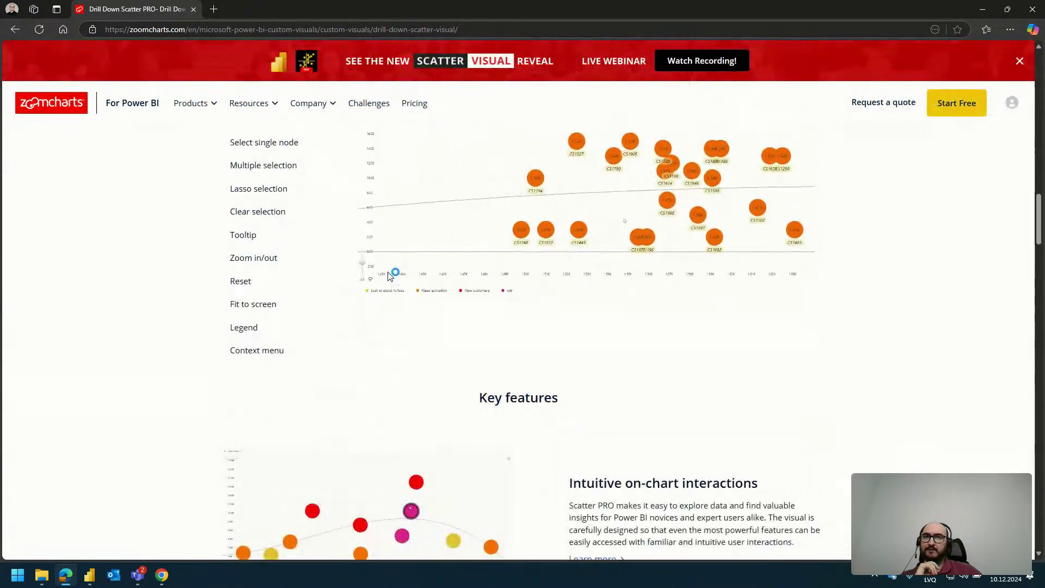
scroll(388, 276, down, 2)
scroll(389, 276, down, 2)
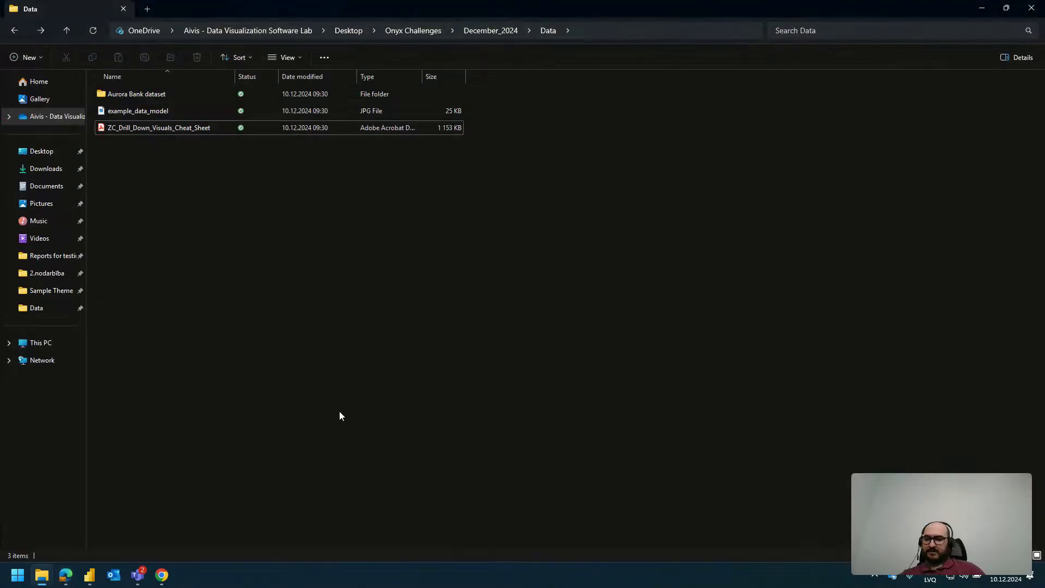
Switch to Power BI Desktop and open the report's queries in the Power Query Editor
click(89, 575)
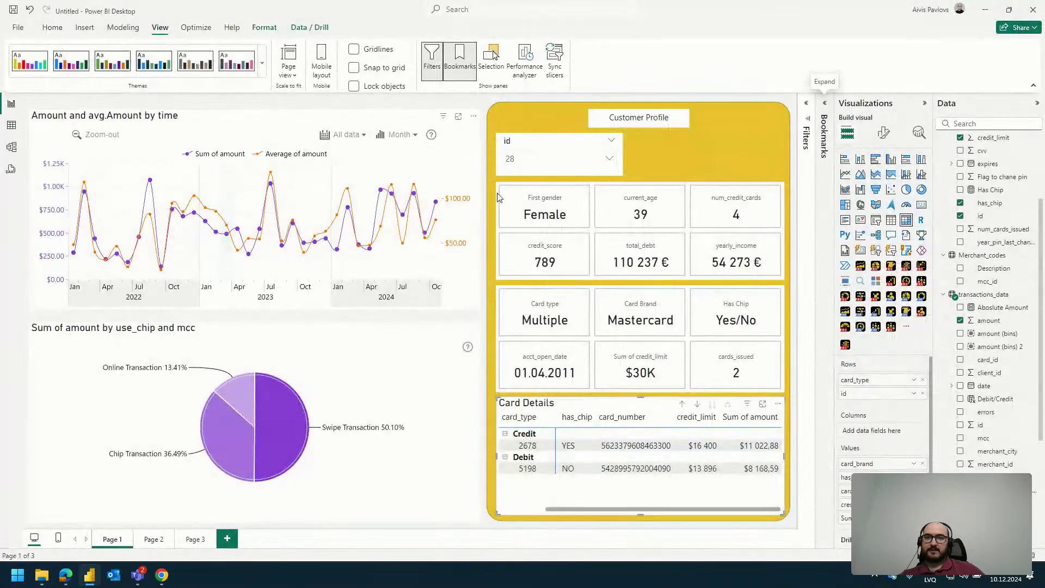
click(53, 27)
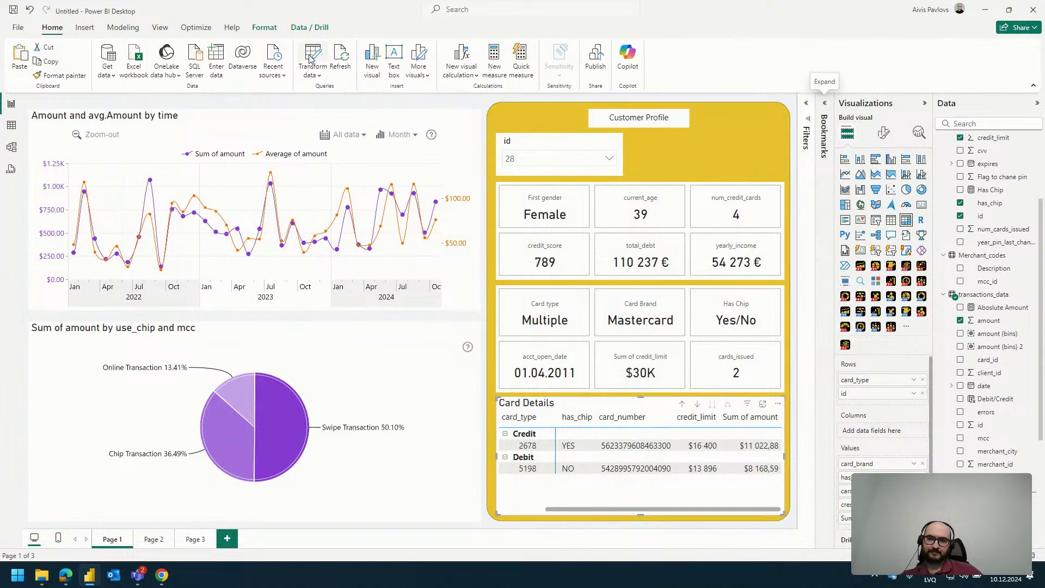
click(311, 55)
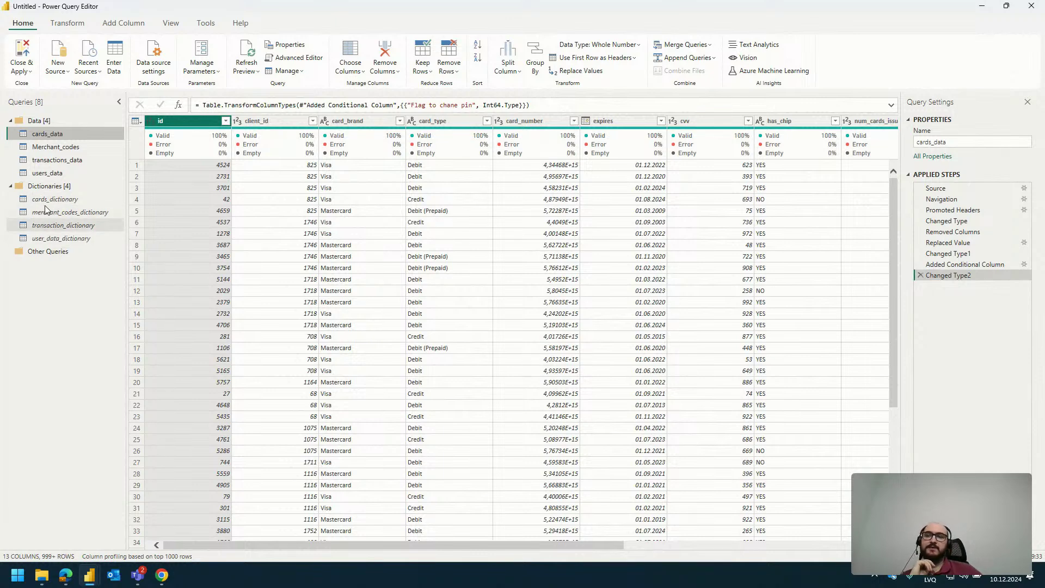
Review the column descriptions in merchant_codes_dictionary and cards_dictionary, and open the users_data query
click(46, 212)
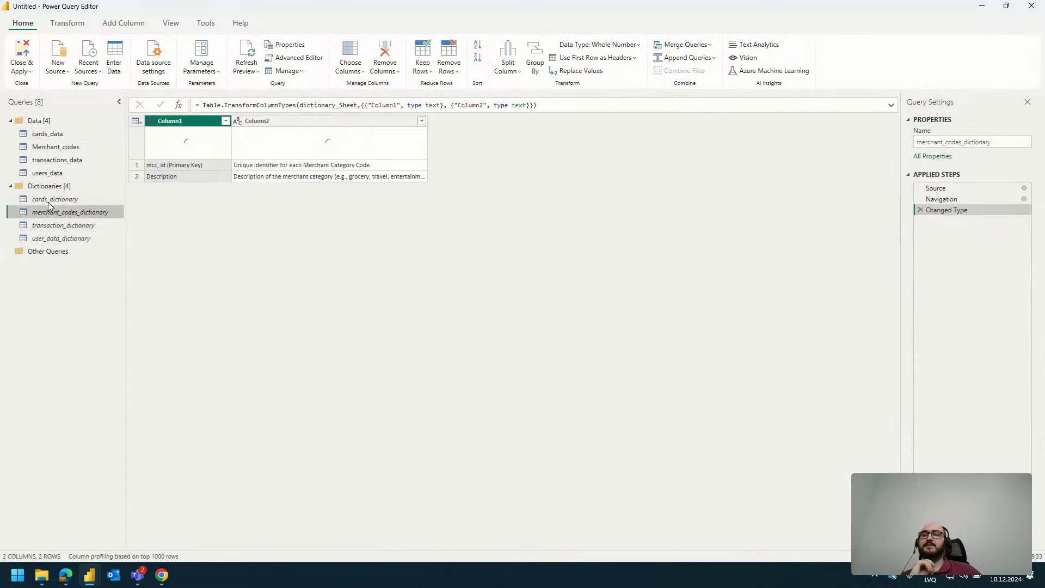
click(53, 201)
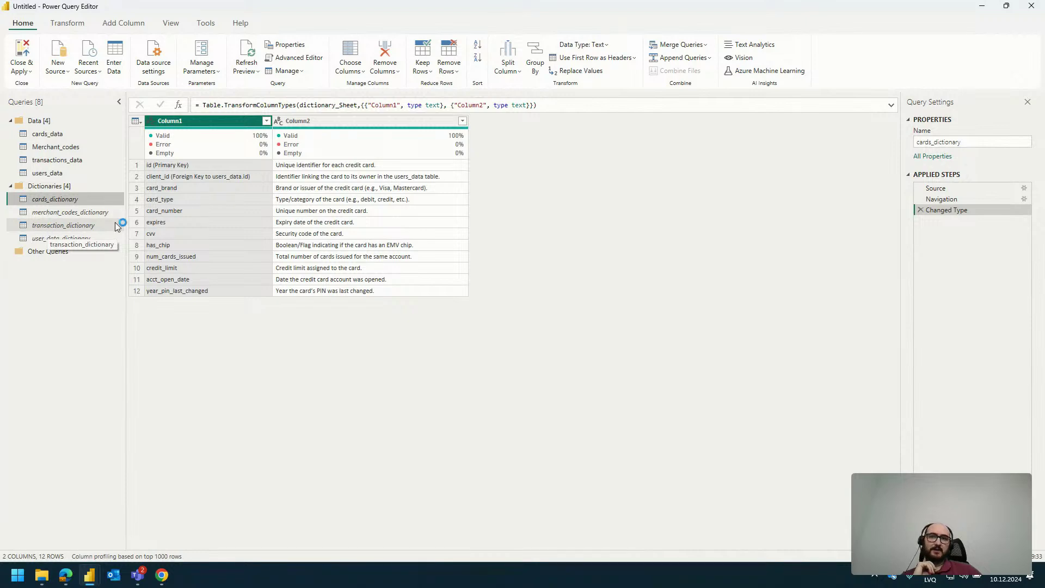
key(alt+Tab)
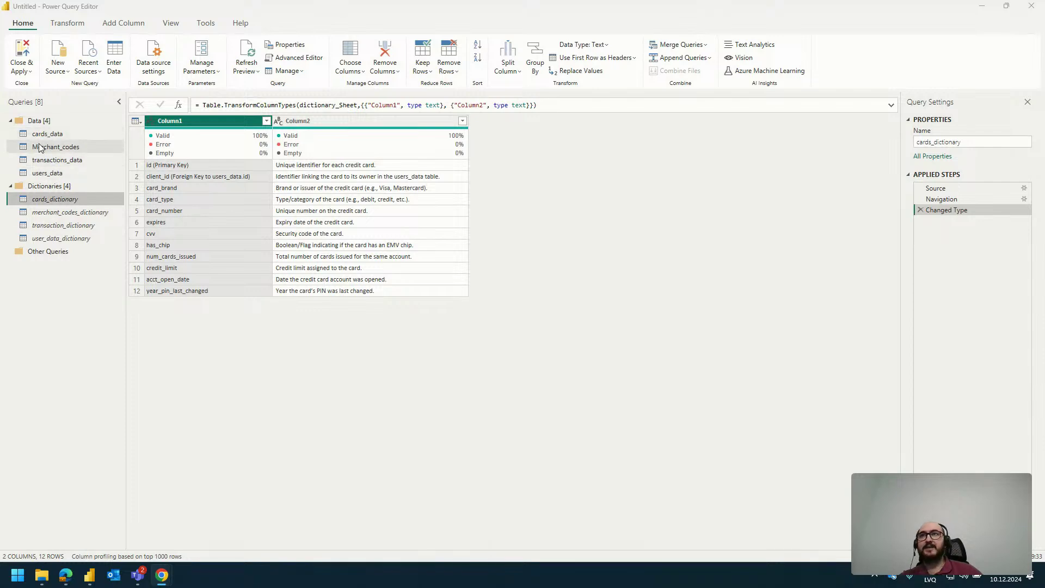
click(58, 173)
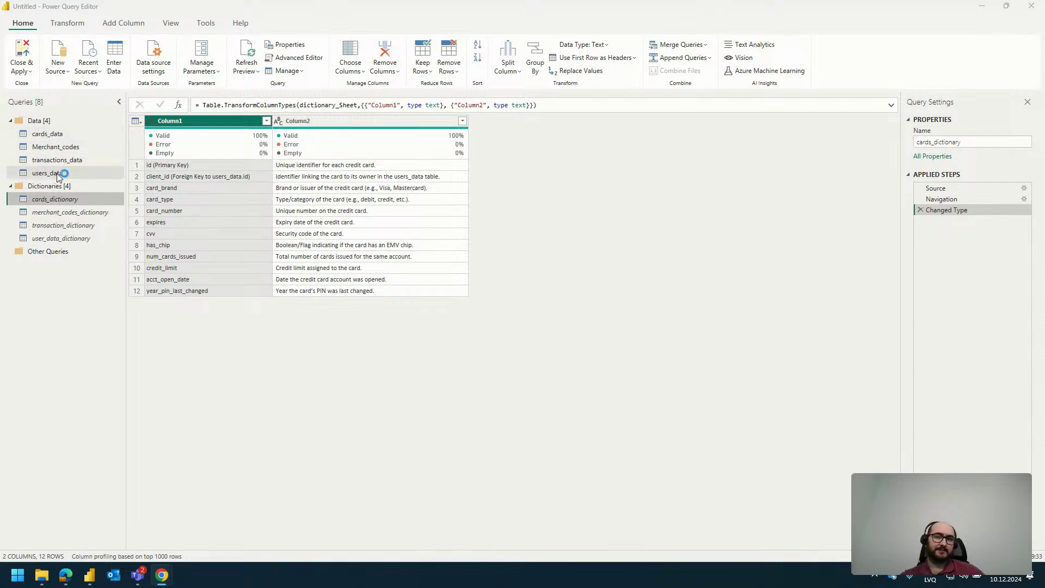
Look through the Merchant_codes and cards_data queries and compare cards_data with the column descriptions in cards_dictionary
click(54, 149)
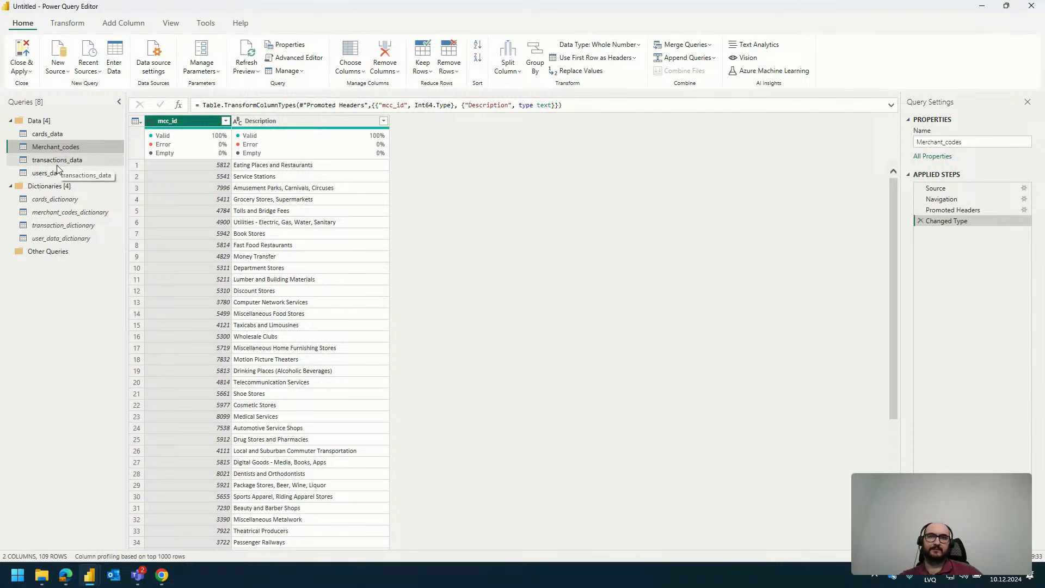
click(46, 135)
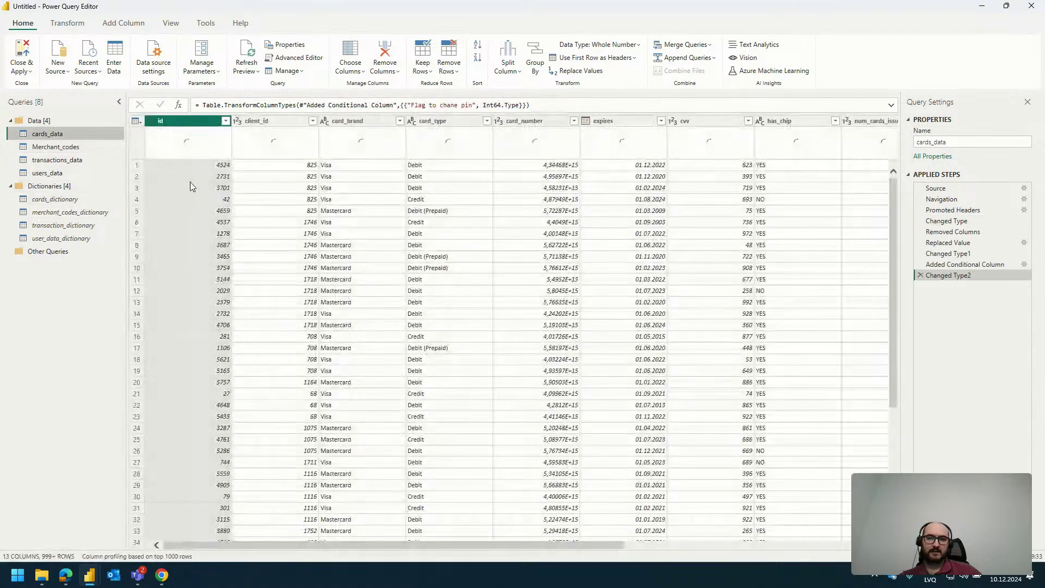
click(56, 202)
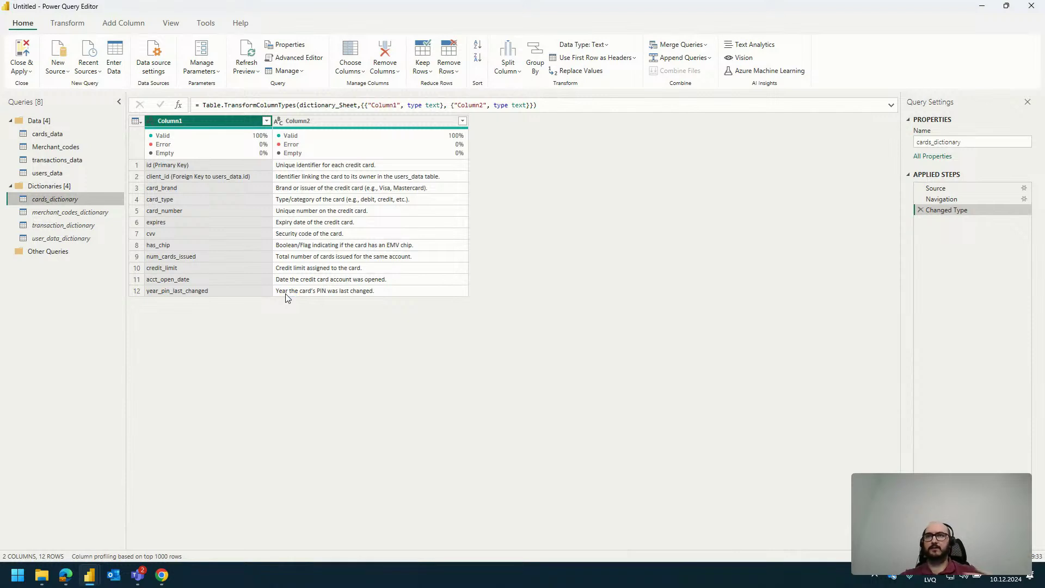
click(72, 135)
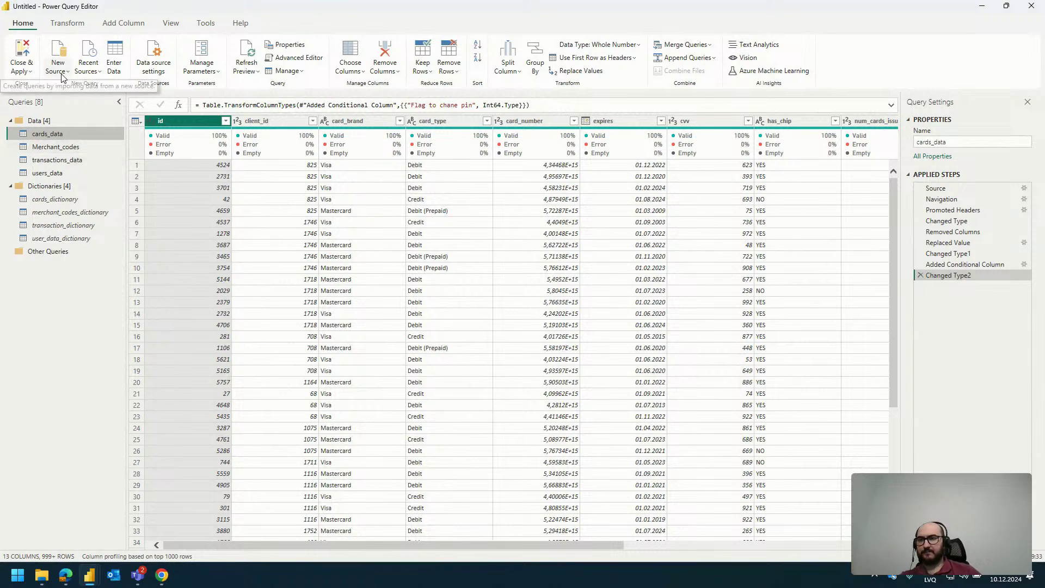
Look over the columns of the transactions_data and users_data queries
click(67, 173)
click(99, 160)
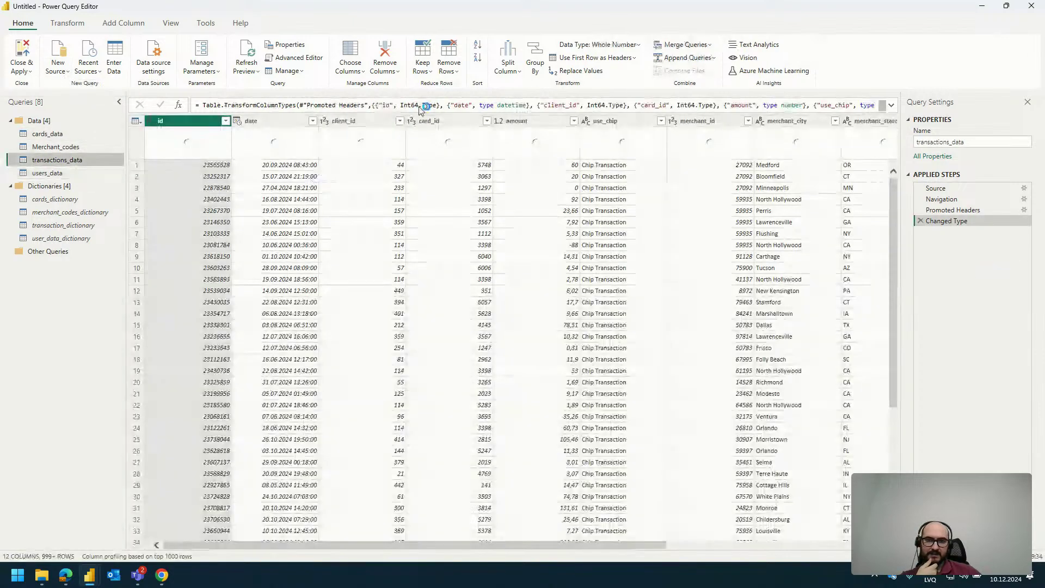
drag(519, 546, 566, 548)
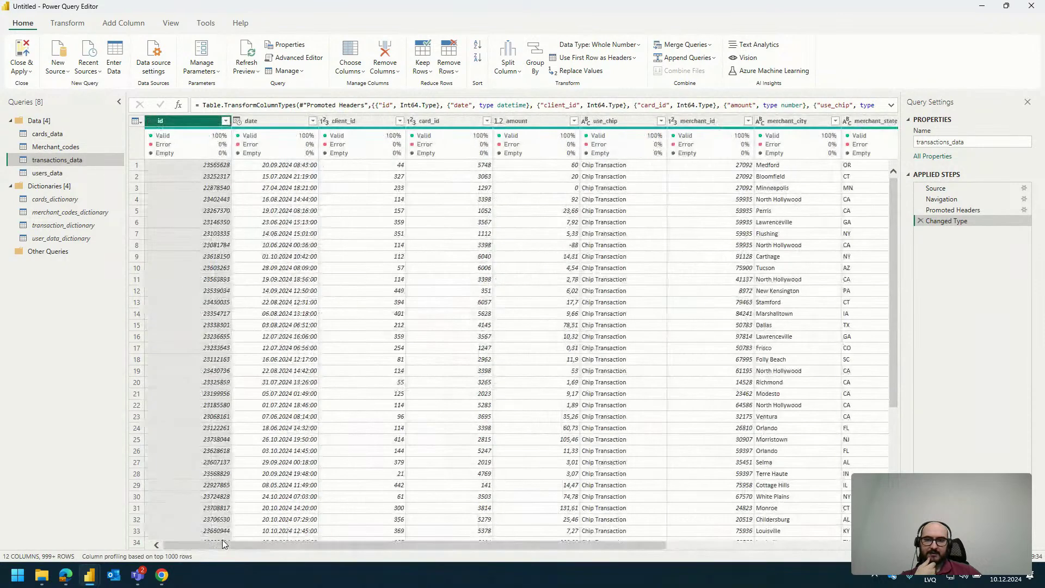
click(54, 174)
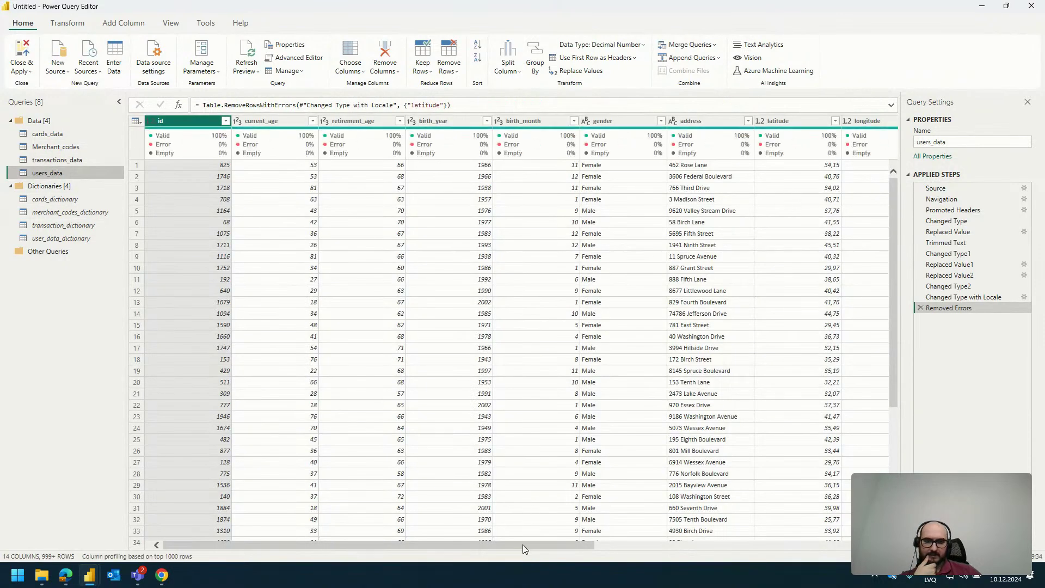
mouse_move(522, 544)
mouse_down()
mouse_move(715, 545)
mouse_move(523, 545)
mouse_up()
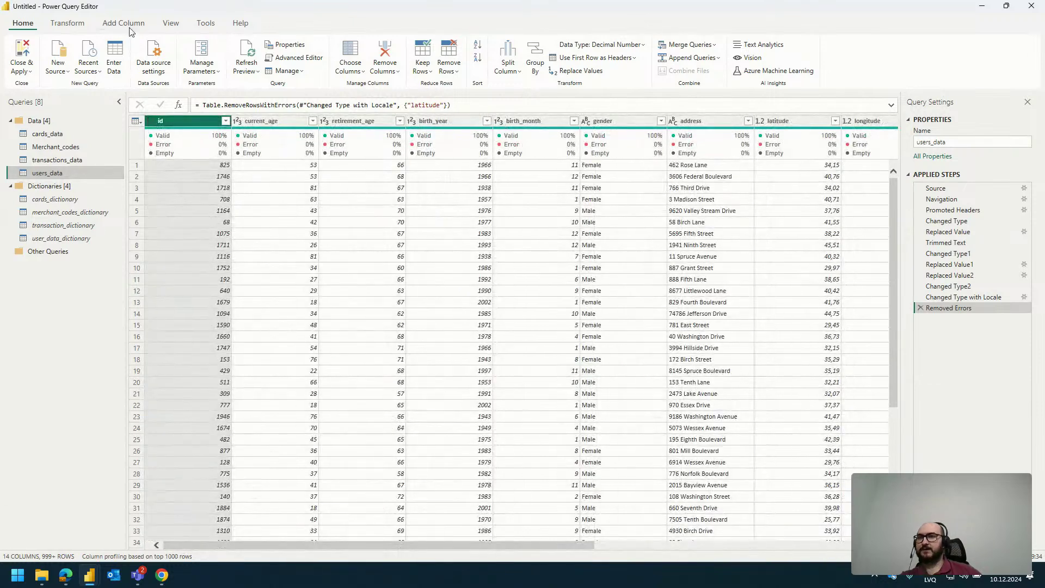
Import the users_data sheet from the users_data workbook in Desktop > Onyx Challenges > December_2024 as a new query
click(60, 61)
click(669, 439)
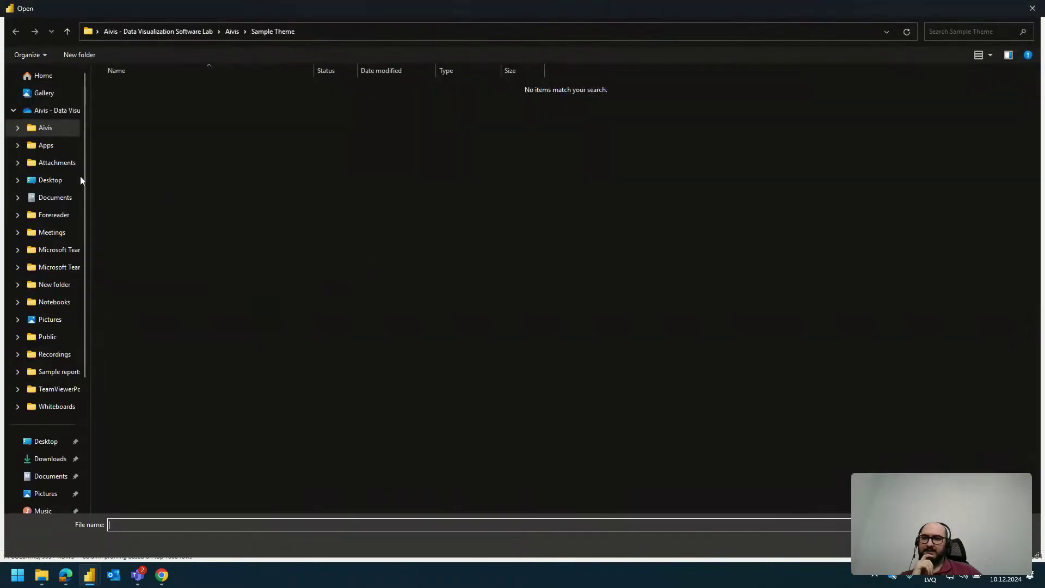
click(45, 441)
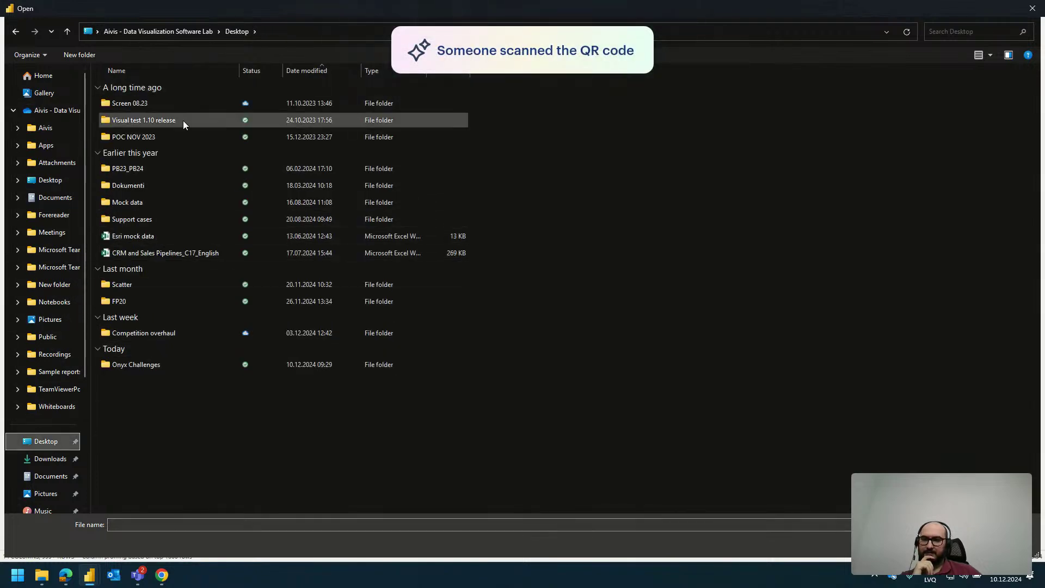
double_click(147, 366)
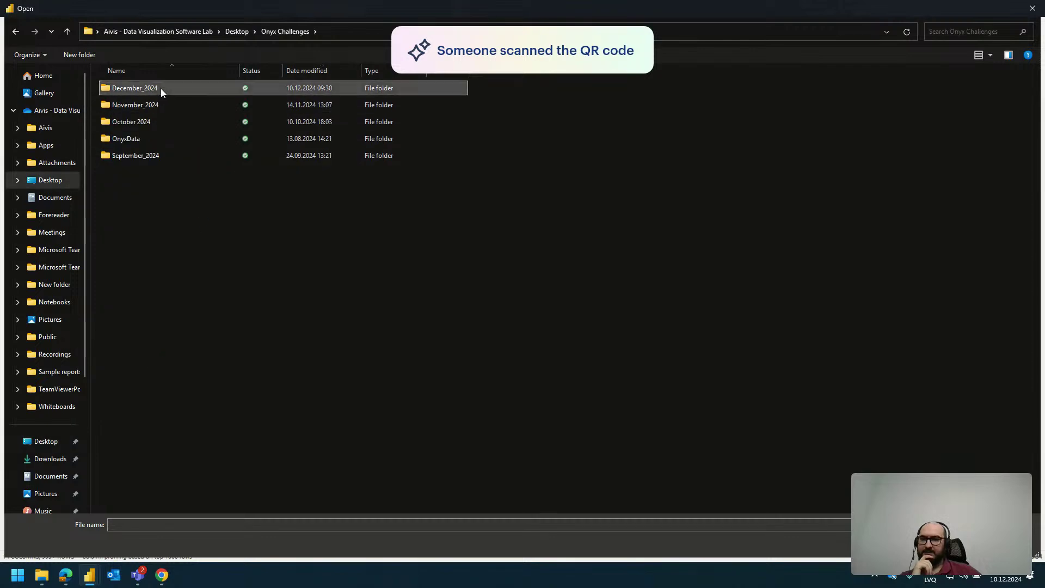
double_click(161, 89)
double_click(159, 89)
double_click(159, 90)
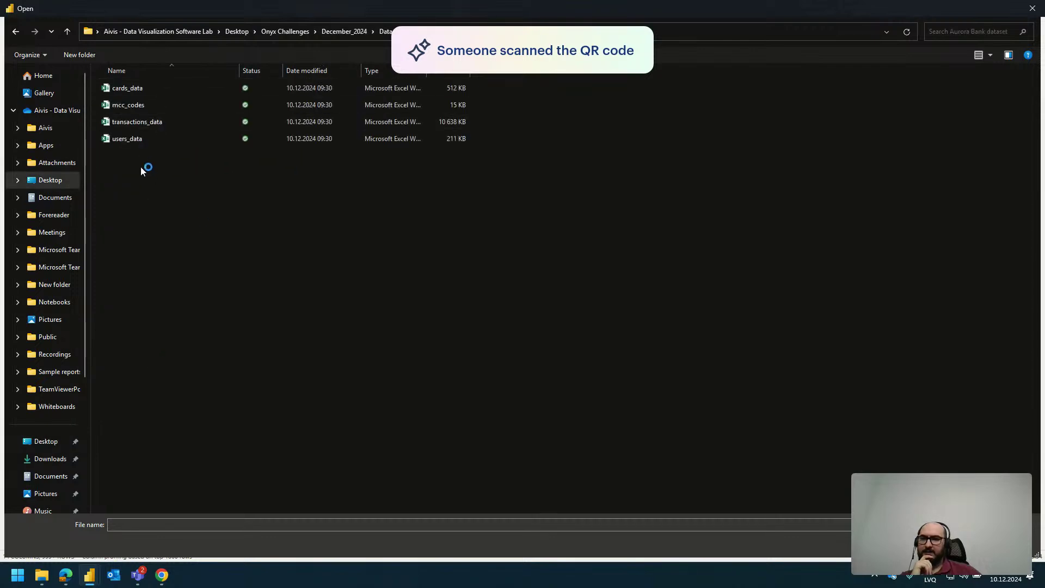
double_click(133, 139)
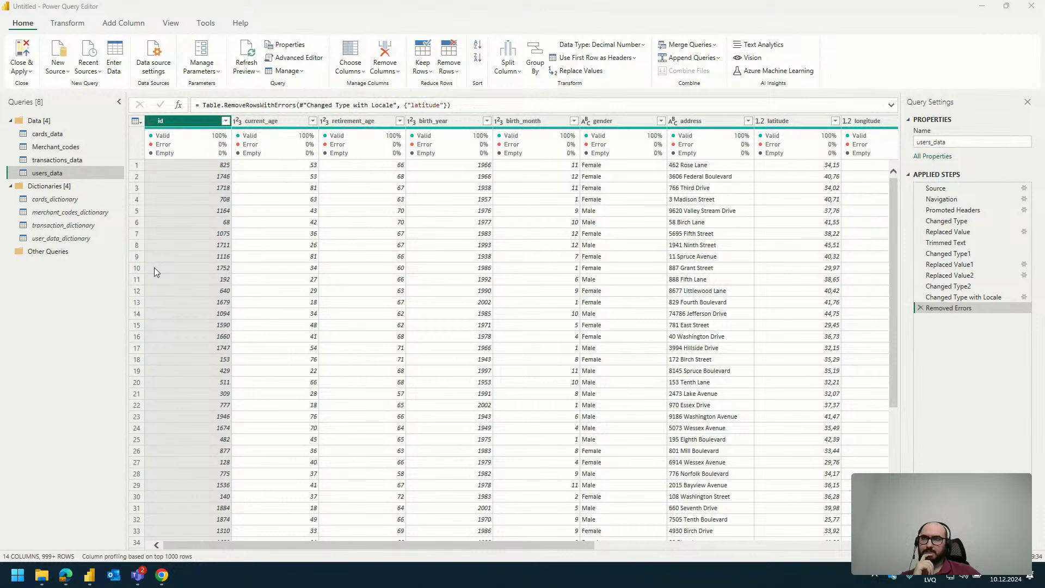
click(316, 194)
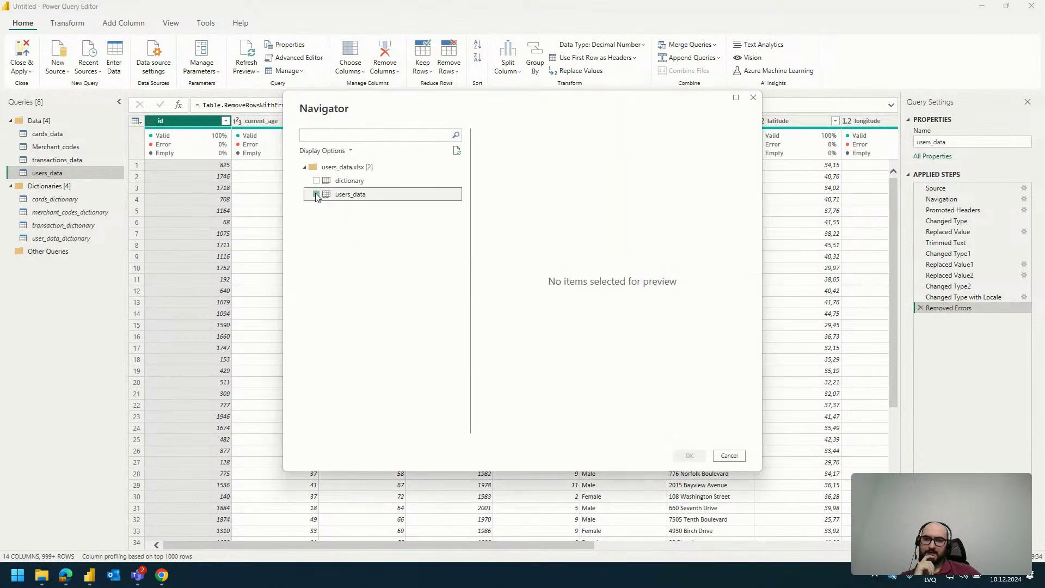
click(690, 455)
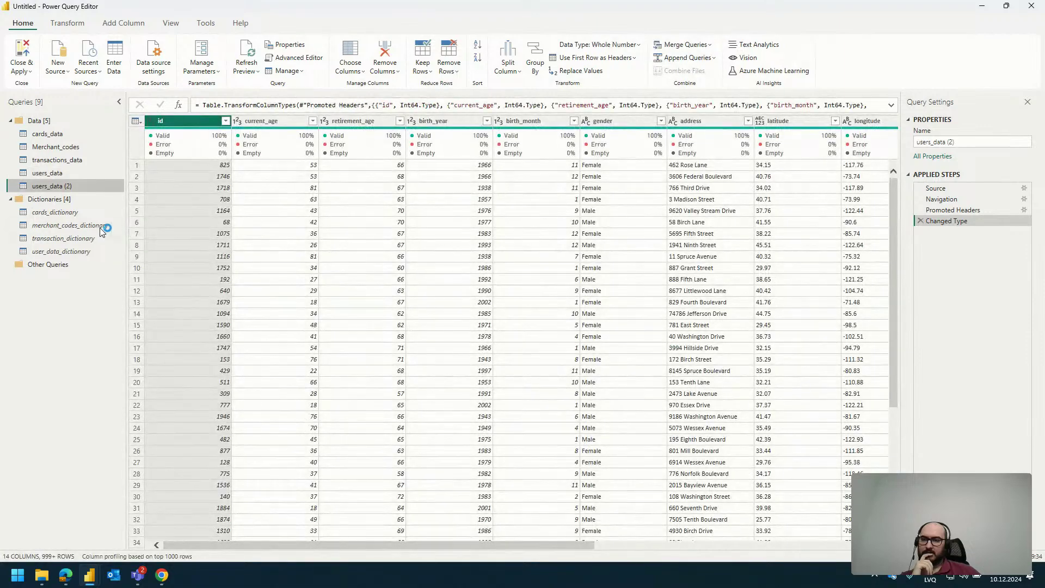
Rename the newly imported users_data (2) query as users_data_delete
click(1001, 146)
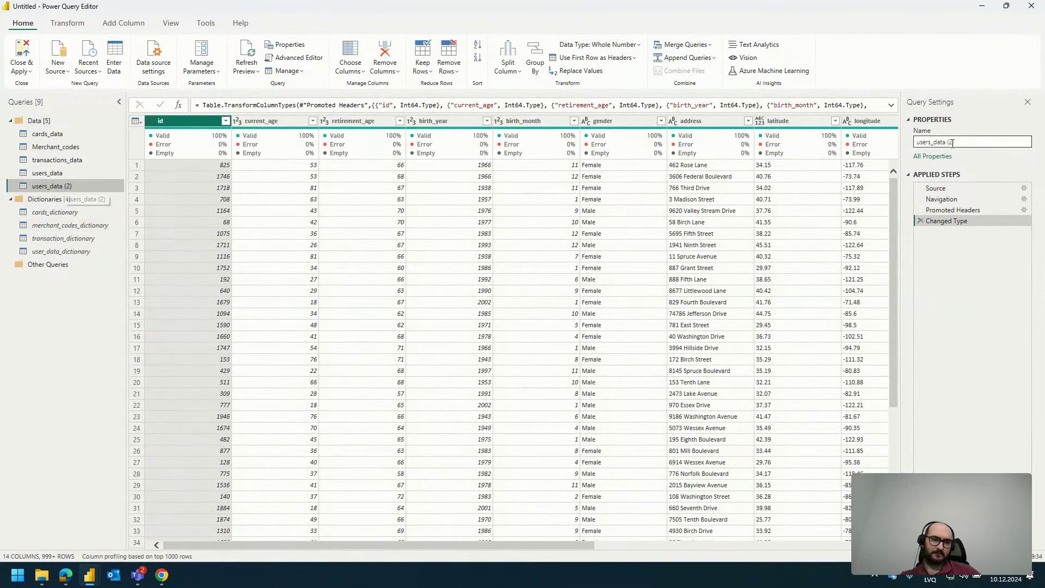
key(shift+Left)
key(shift+Left)
key(shift+Left)
key(BackSpace)
key(BackSpace)
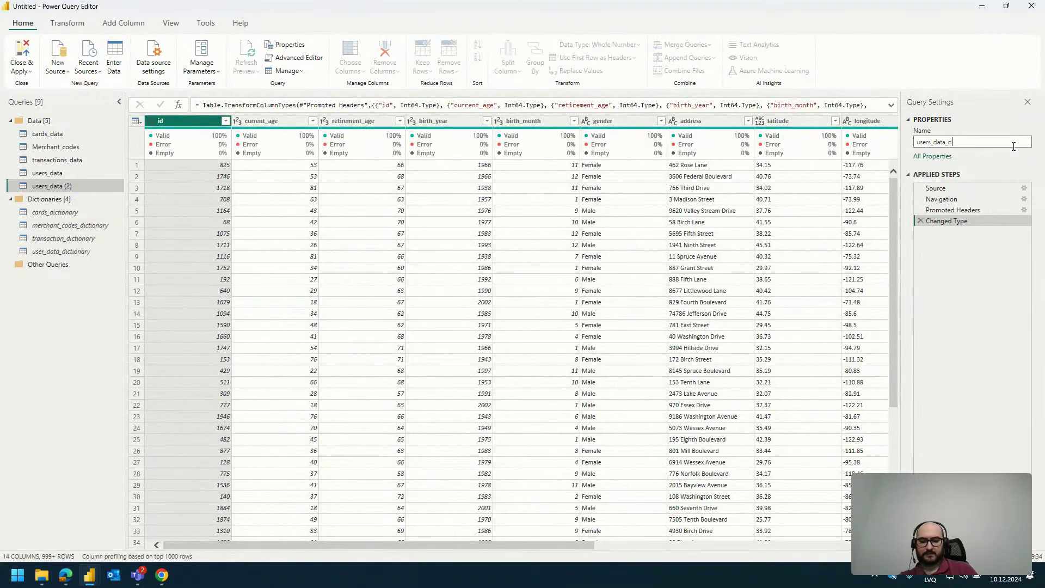
key(Return)
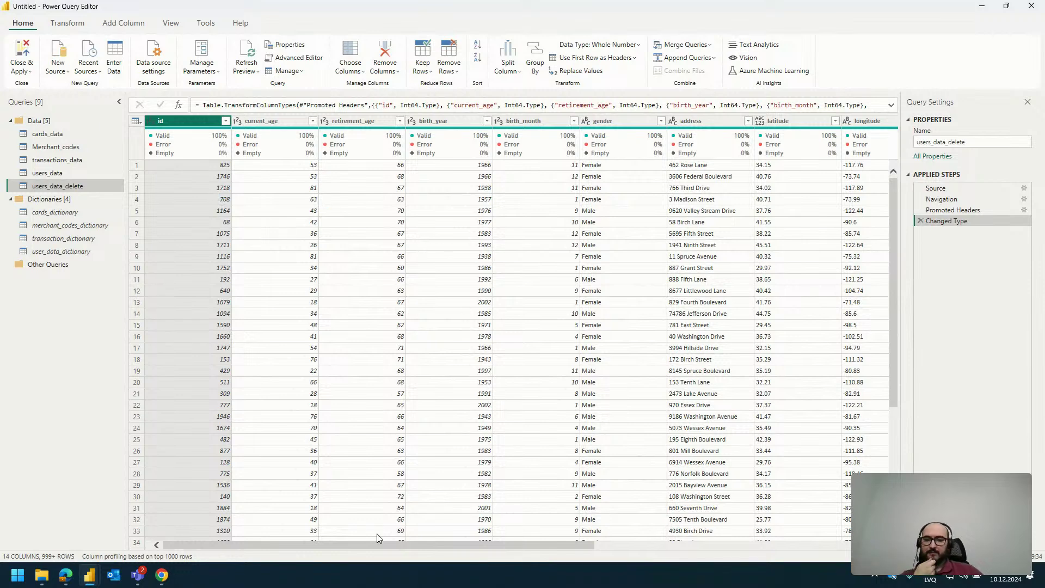
Examine the values and column statistics of latitude and longitude in users_data_delete
drag(393, 545, 561, 547)
click(501, 121)
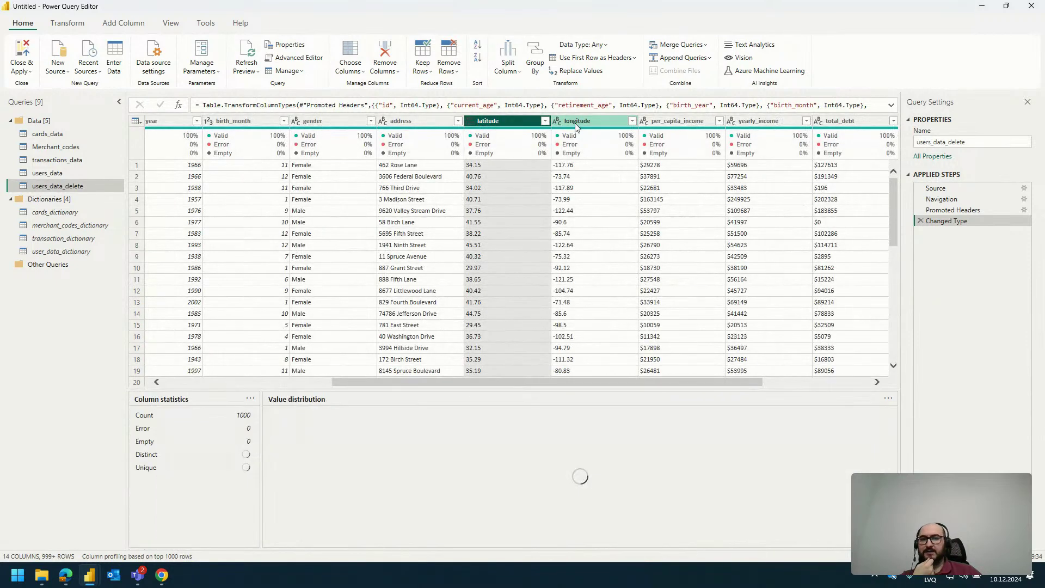
click(577, 121)
click(533, 121)
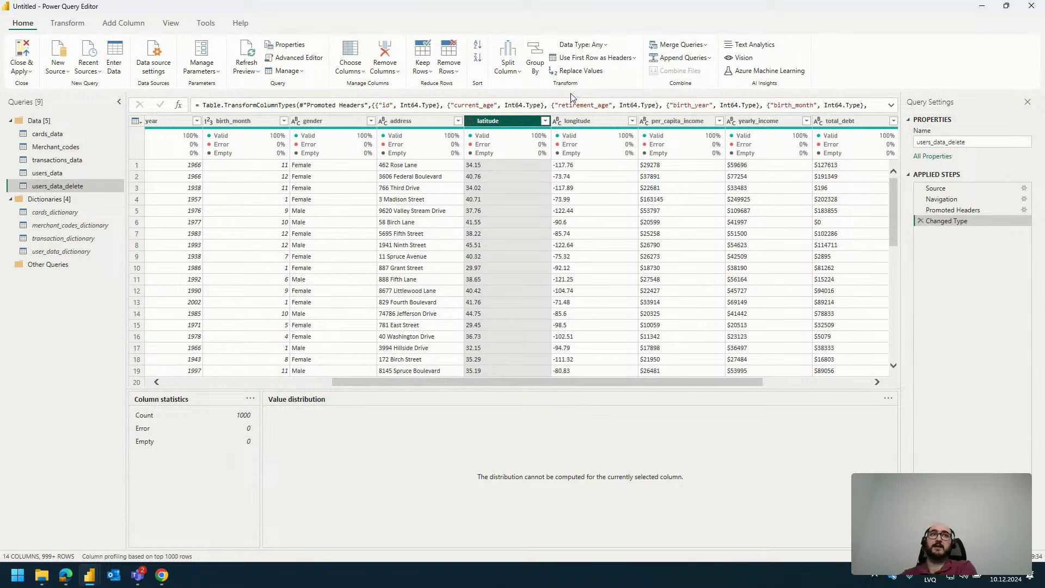
Discard the automatic Changed Type step of users_data_delete and set the latitude column's data type to Text
click(470, 121)
click(525, 133)
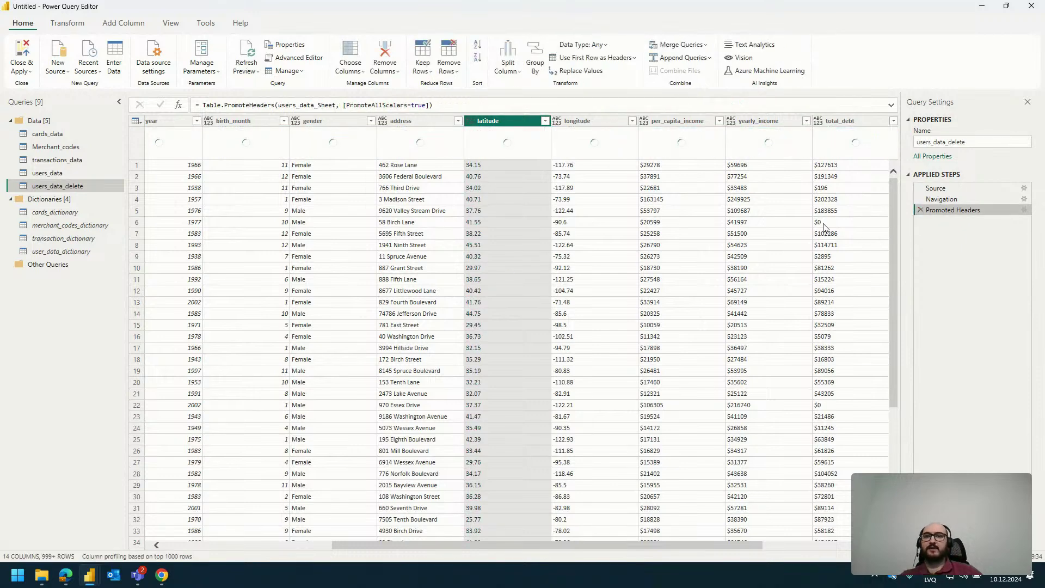
right_click(526, 124)
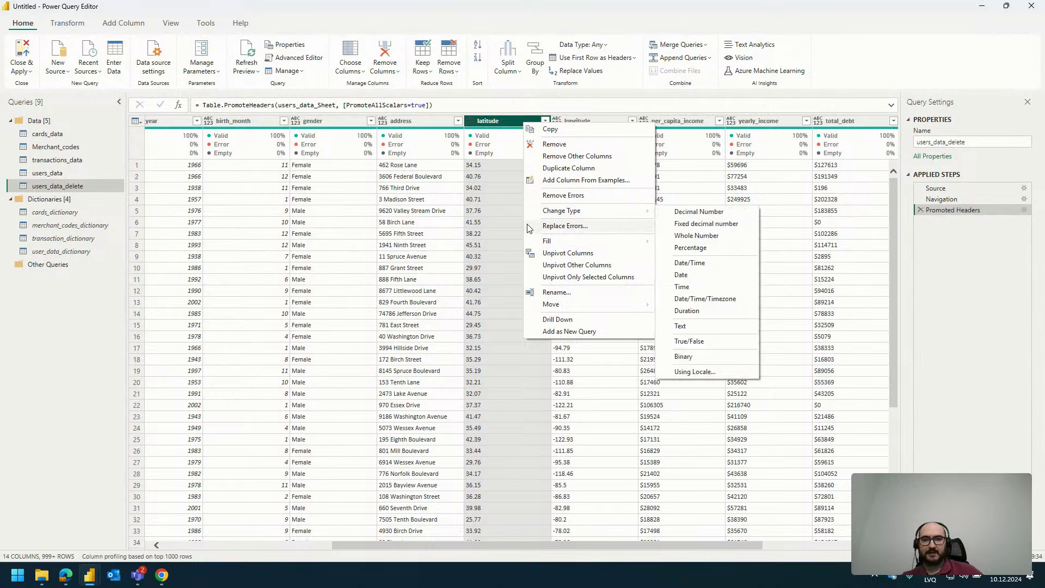
click(469, 121)
click(469, 120)
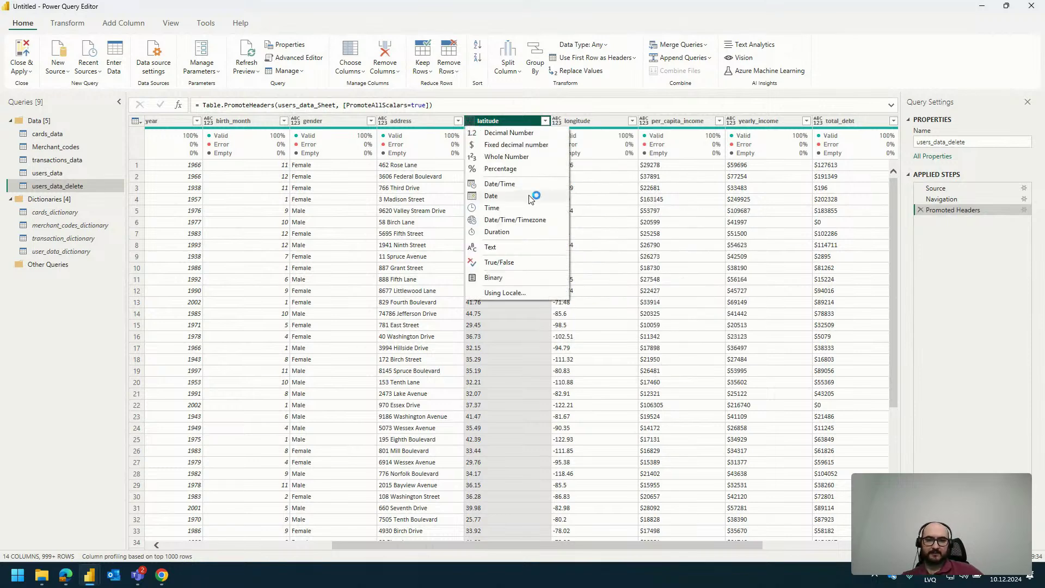
click(495, 251)
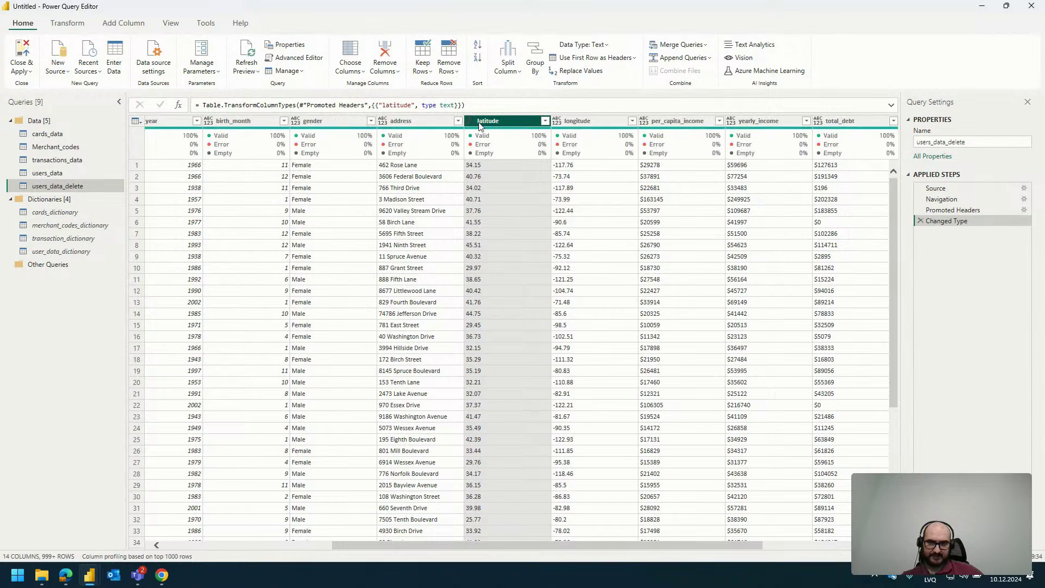
Replace "." with "," in the latitude column and convert the column to Decimal Number
right_click(492, 124)
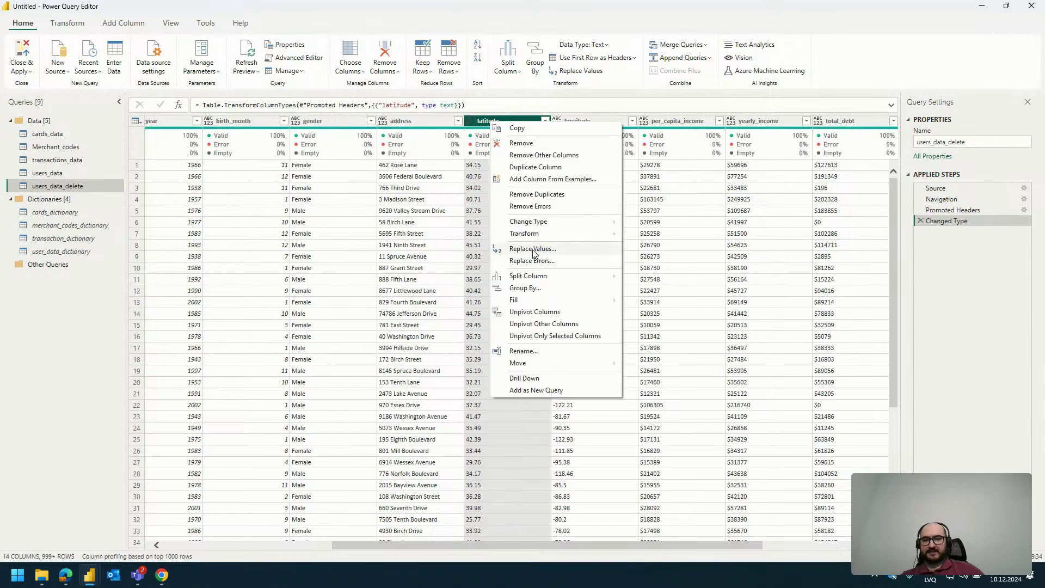
click(533, 252)
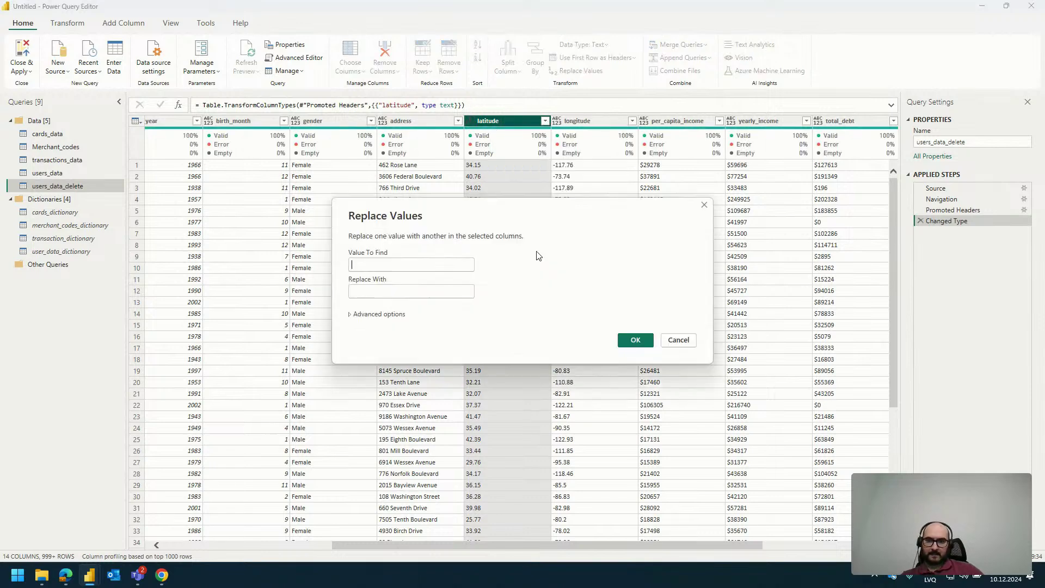
text(.)
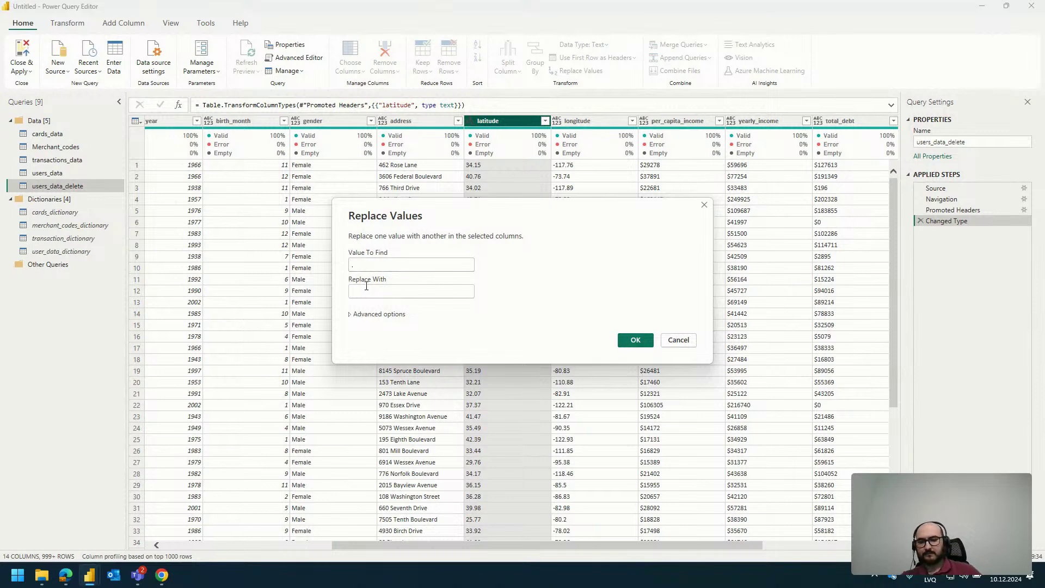
click(366, 291)
text(,)
click(635, 340)
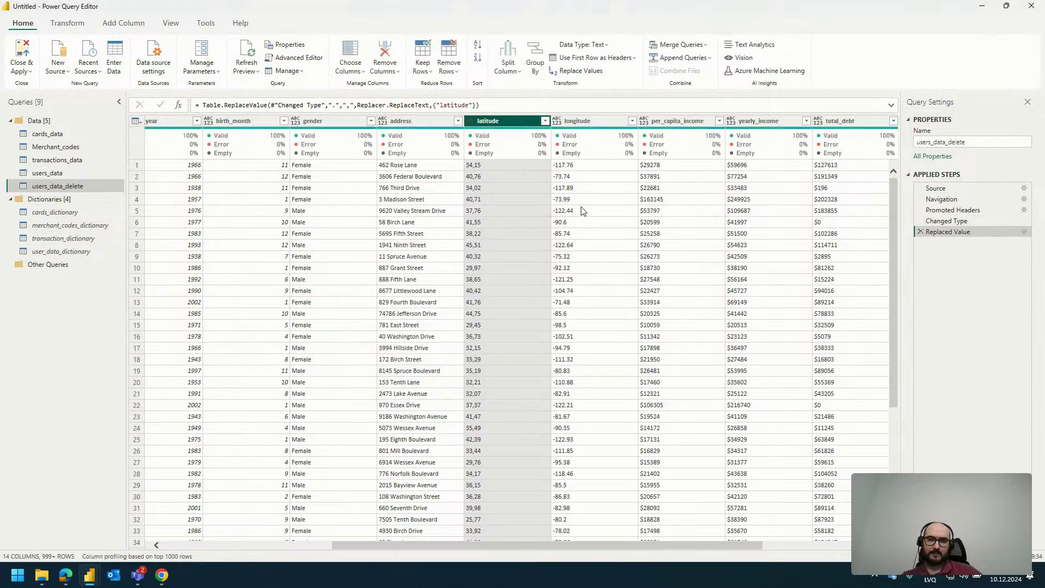
click(471, 121)
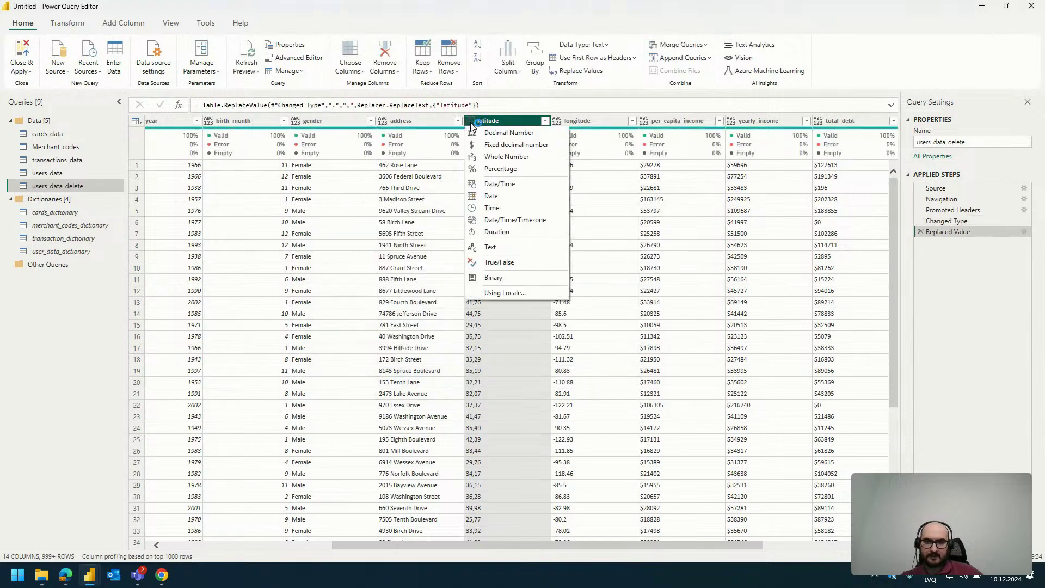
click(515, 135)
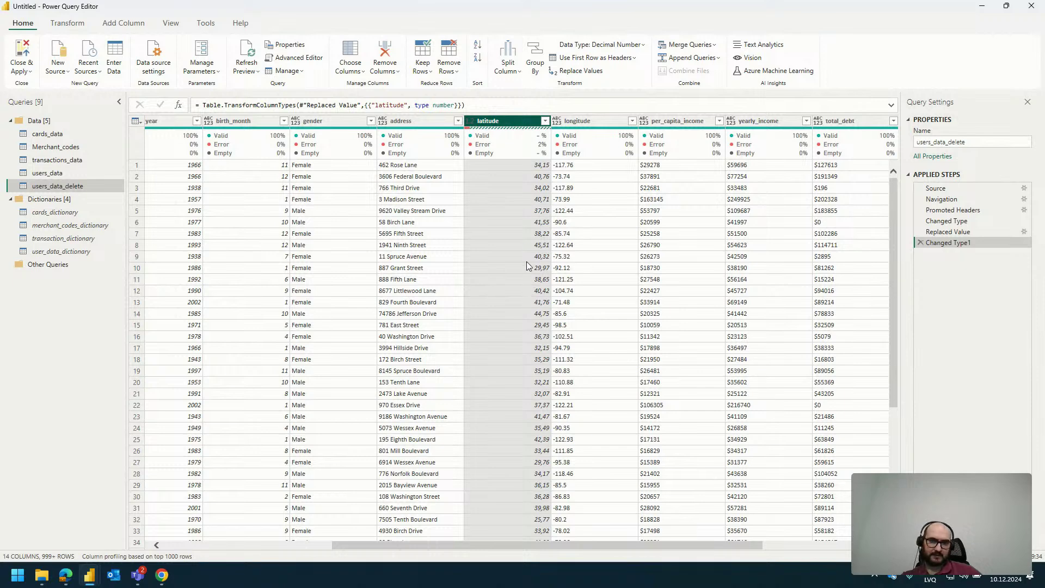
Find the latitude error in row 42 and read its conversion error details
scroll(527, 264, down, 6)
scroll(511, 272, down, 3)
click(507, 329)
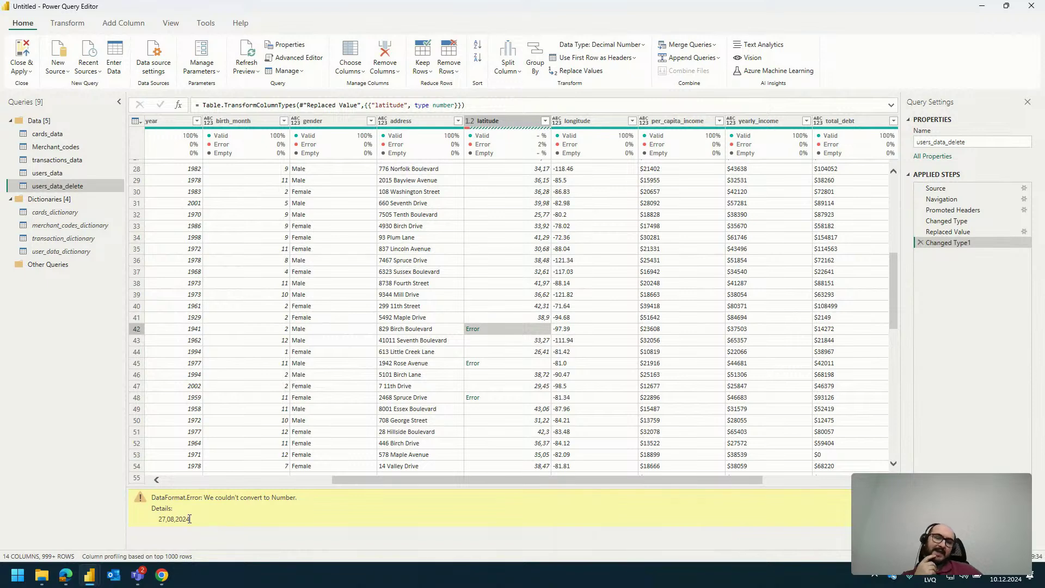
drag(189, 521, 156, 524)
click(162, 522)
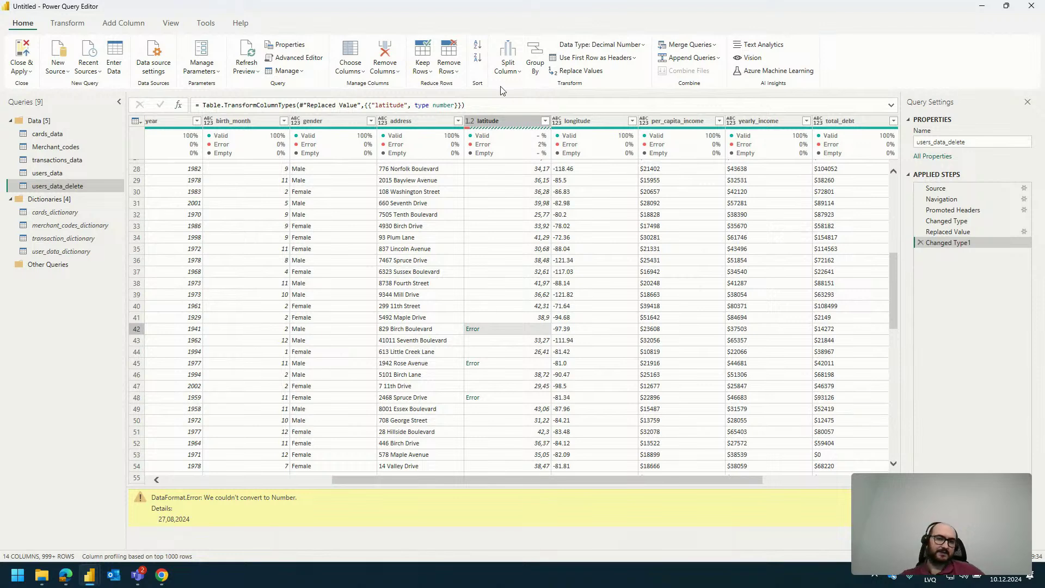
Check the latitude column's error count in the column statistics and quality details
right_click(511, 145)
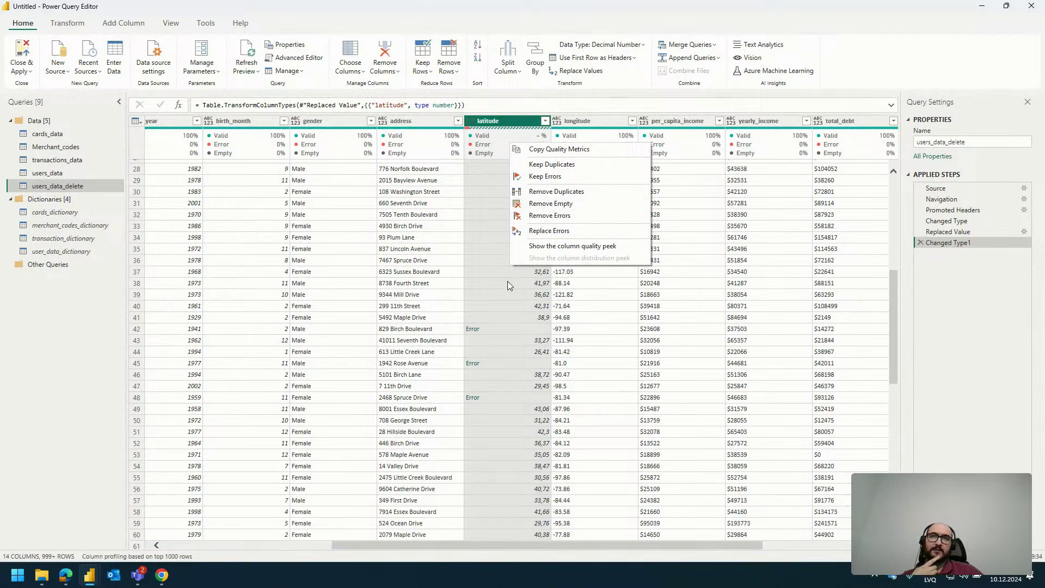
click(506, 140)
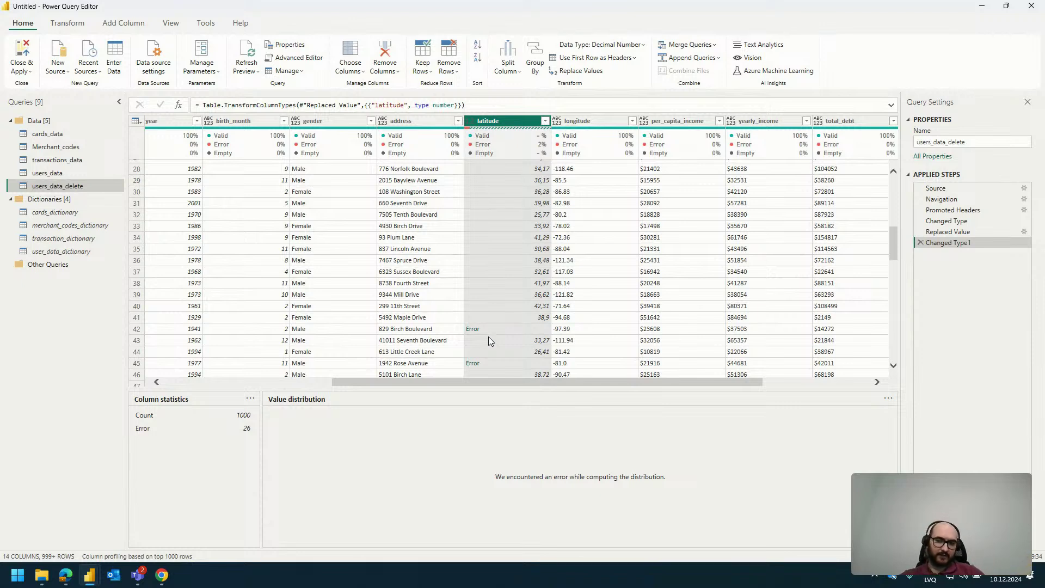
mouse_move(520, 142)
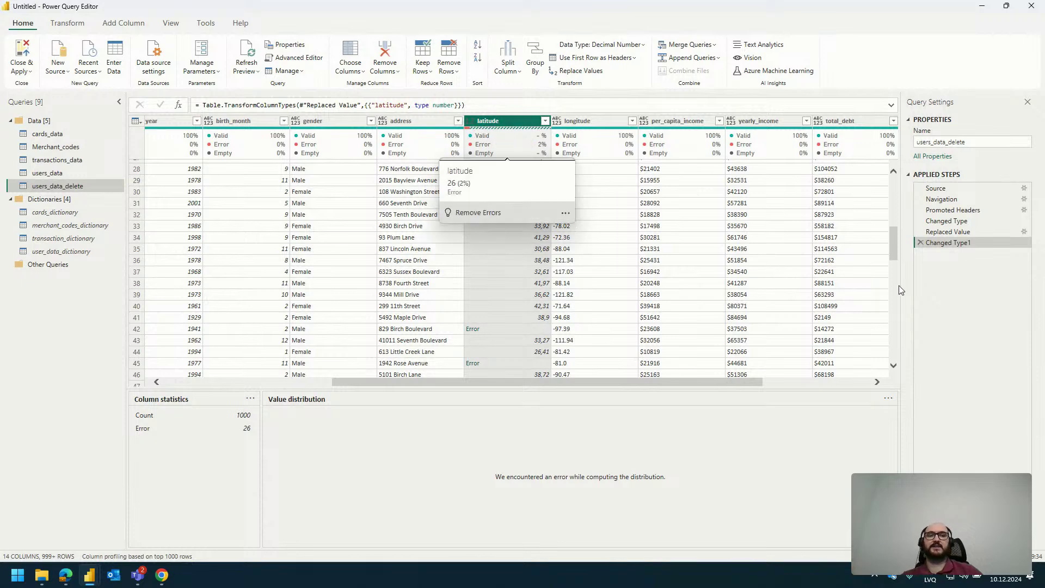
Remove the Changed Type1 and Replaced Value steps from the users_data_delete query
click(919, 243)
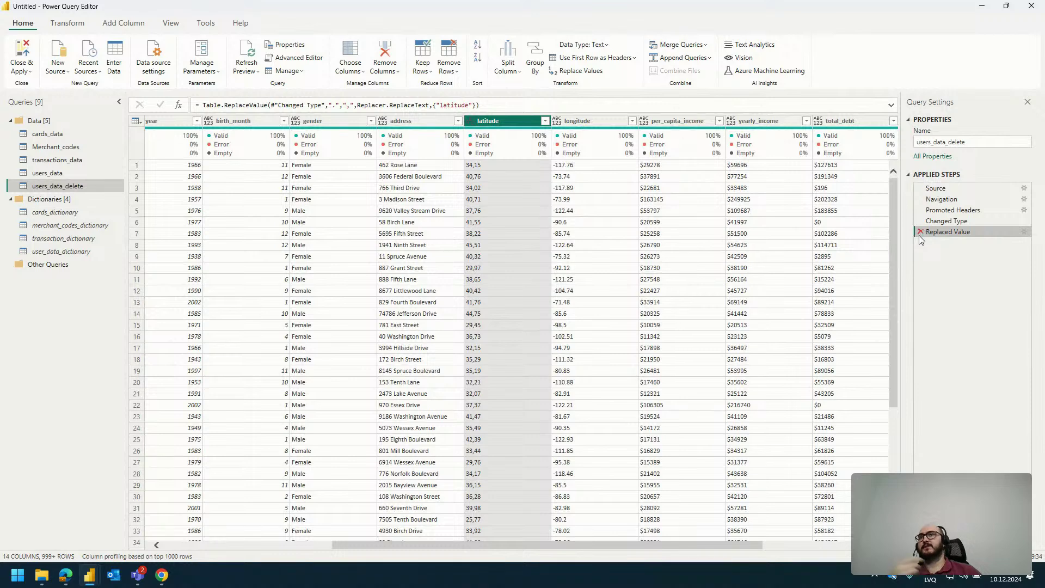
click(919, 233)
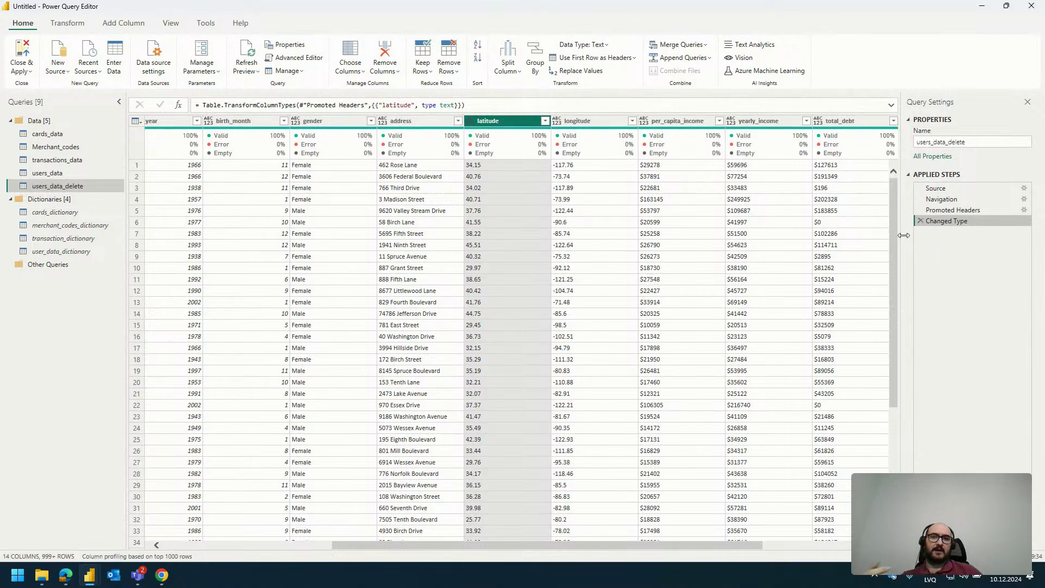
Convert the latitude column to Decimal Number using the English (United States) locale
right_click(510, 125)
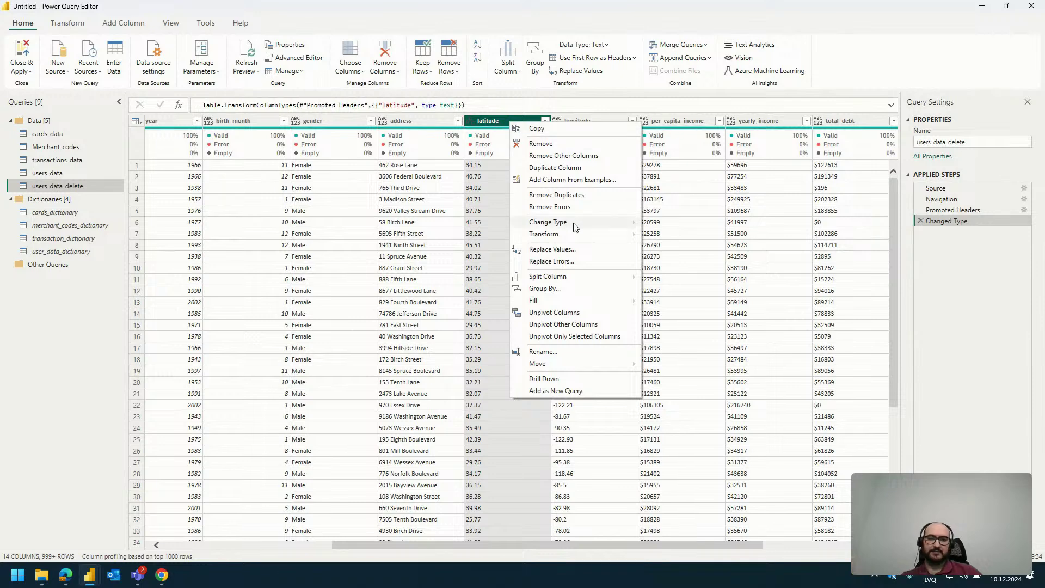
mouse_move(575, 225)
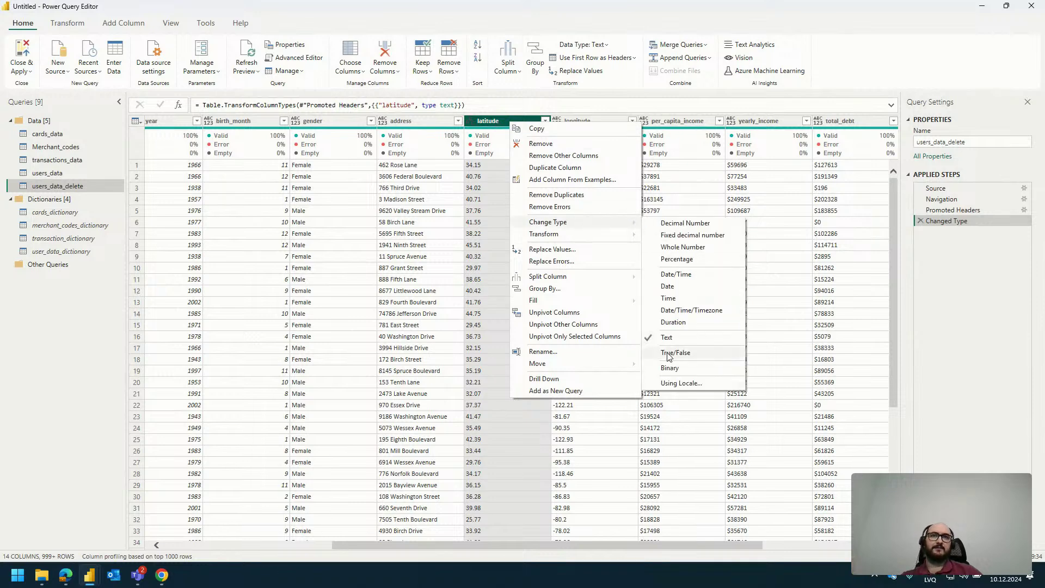
click(698, 381)
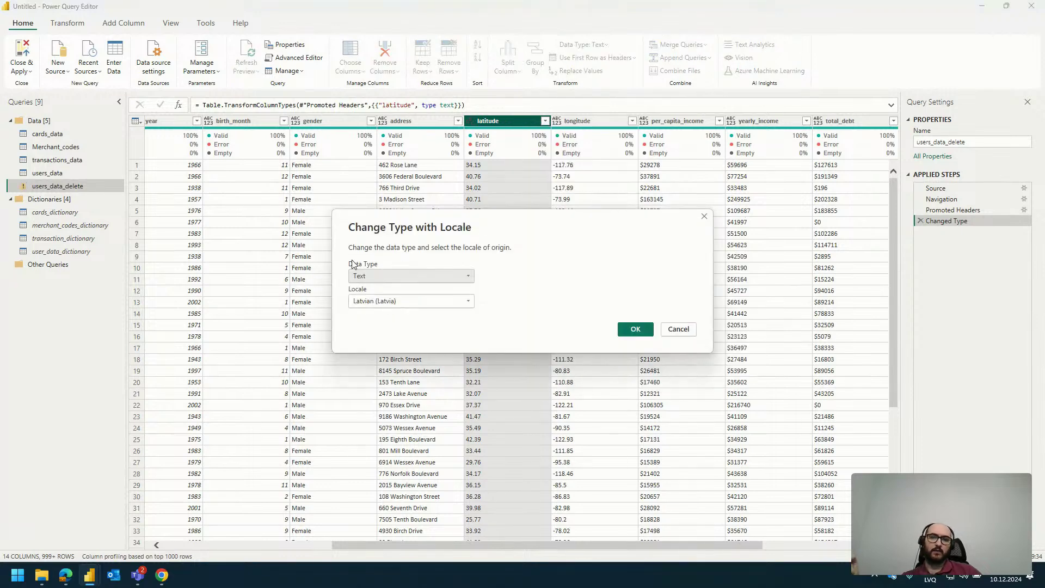
click(383, 276)
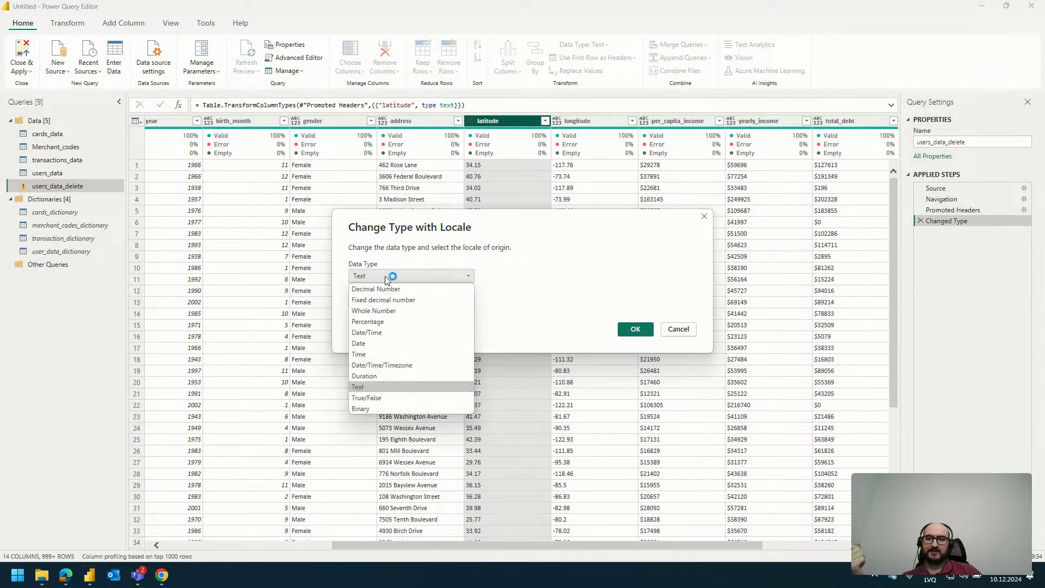
click(372, 287)
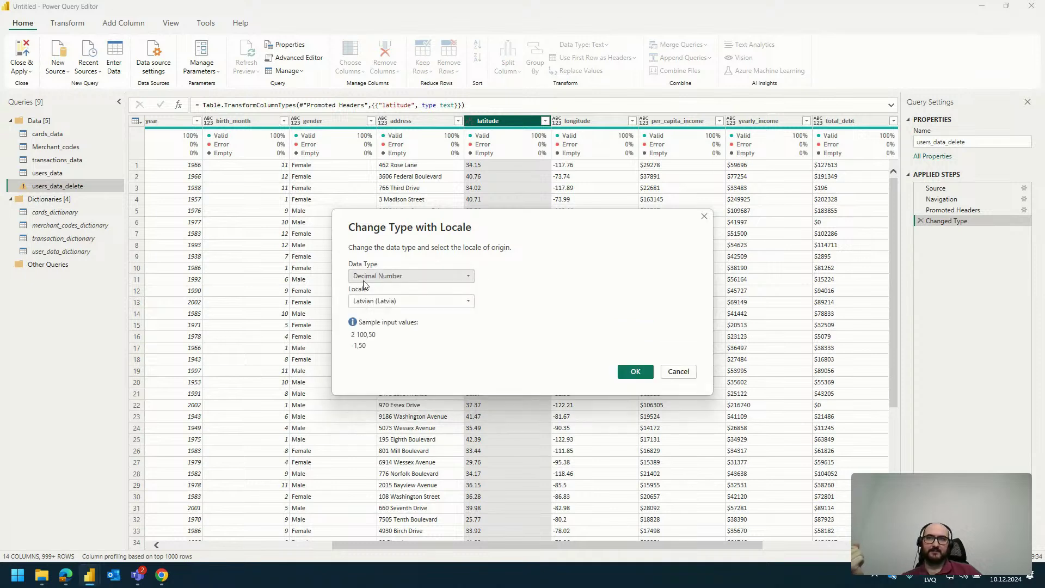
click(383, 305)
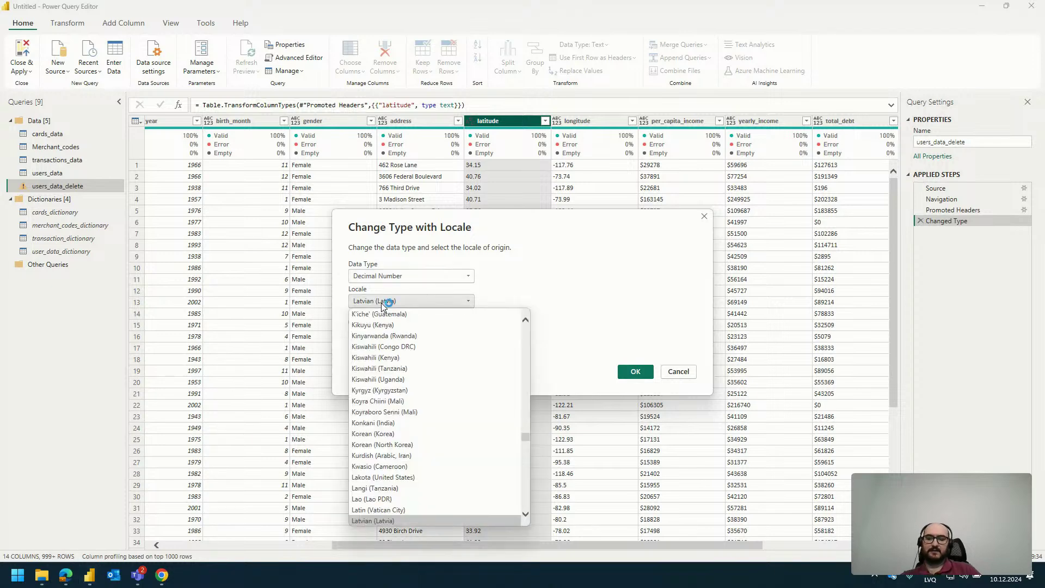
text(eng)
scroll(415, 376, down, 3)
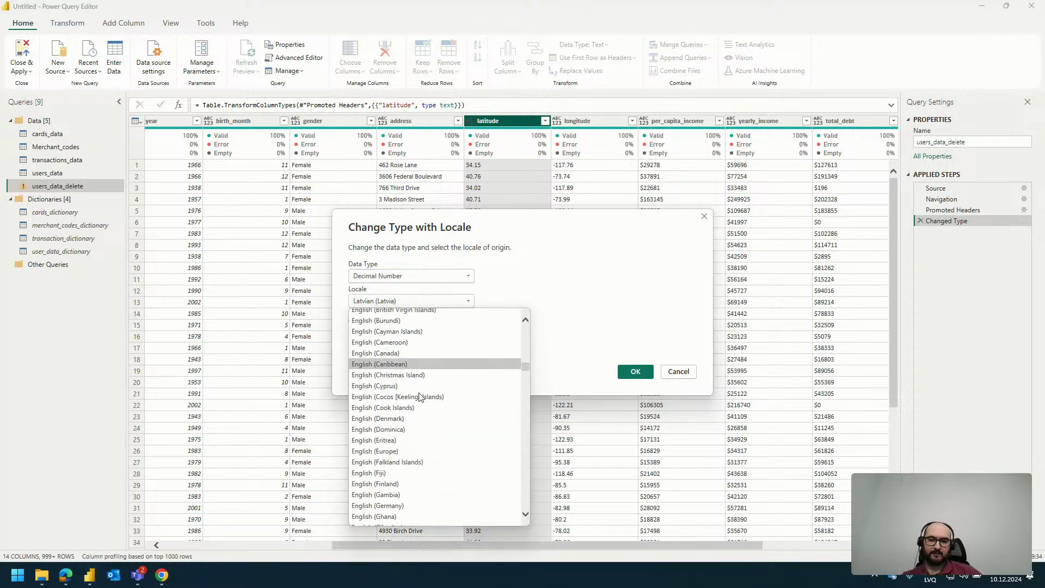
scroll(420, 397, down, 15)
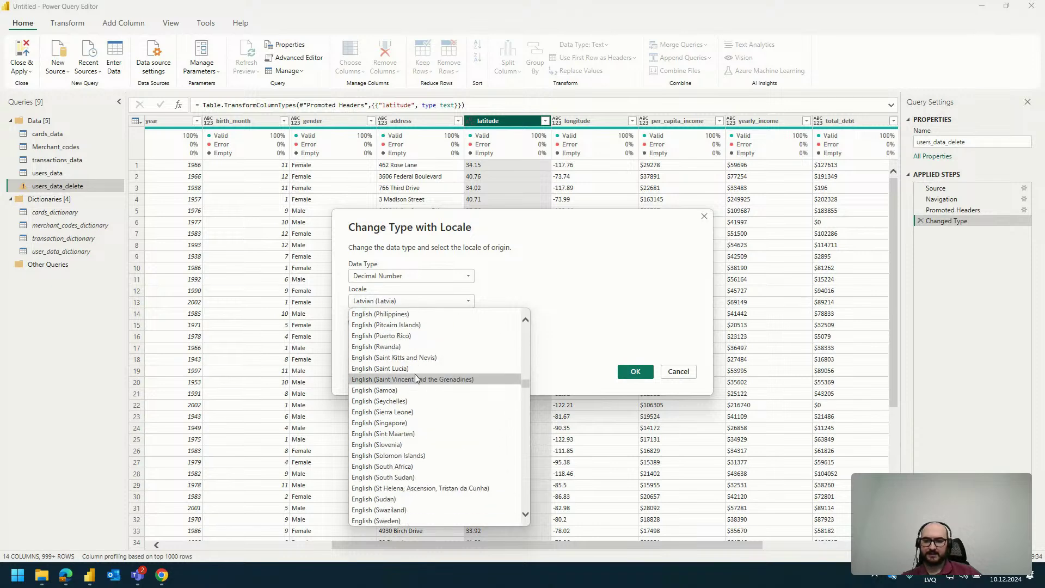
scroll(414, 375, down, 9)
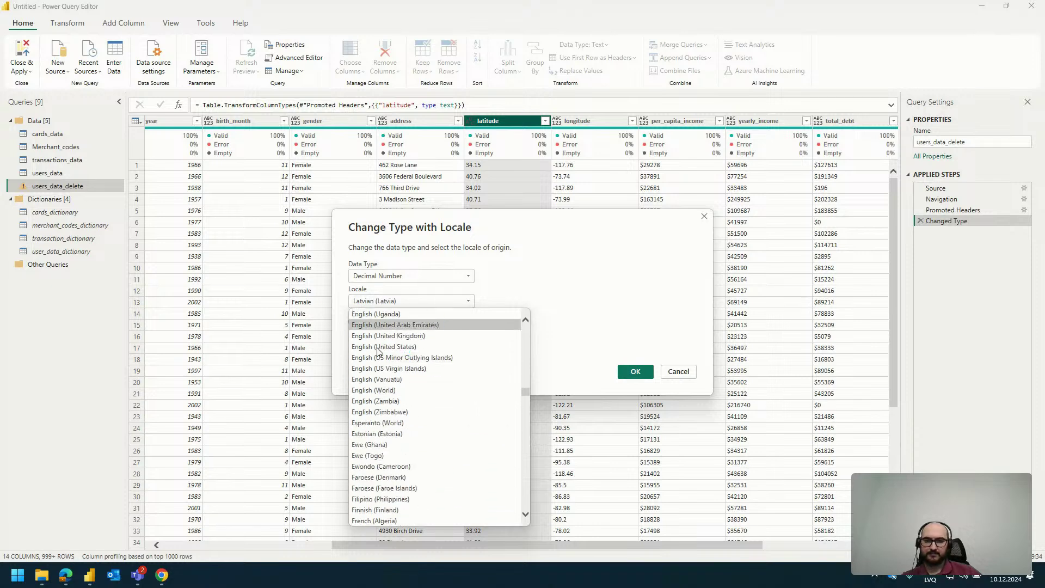
click(402, 347)
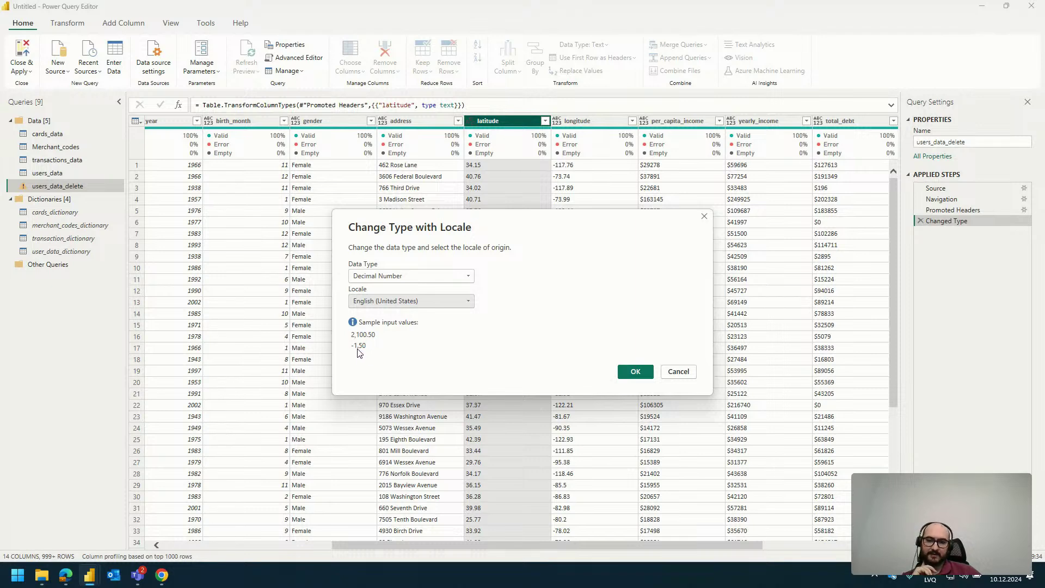
click(635, 372)
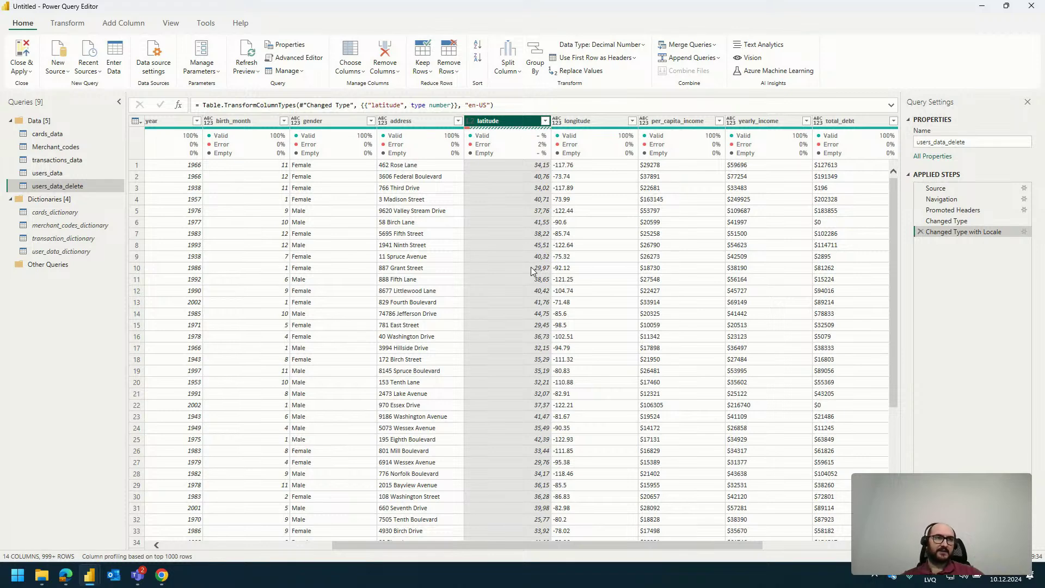
Remove the Changed Type with Locale step from users_data_delete
click(921, 232)
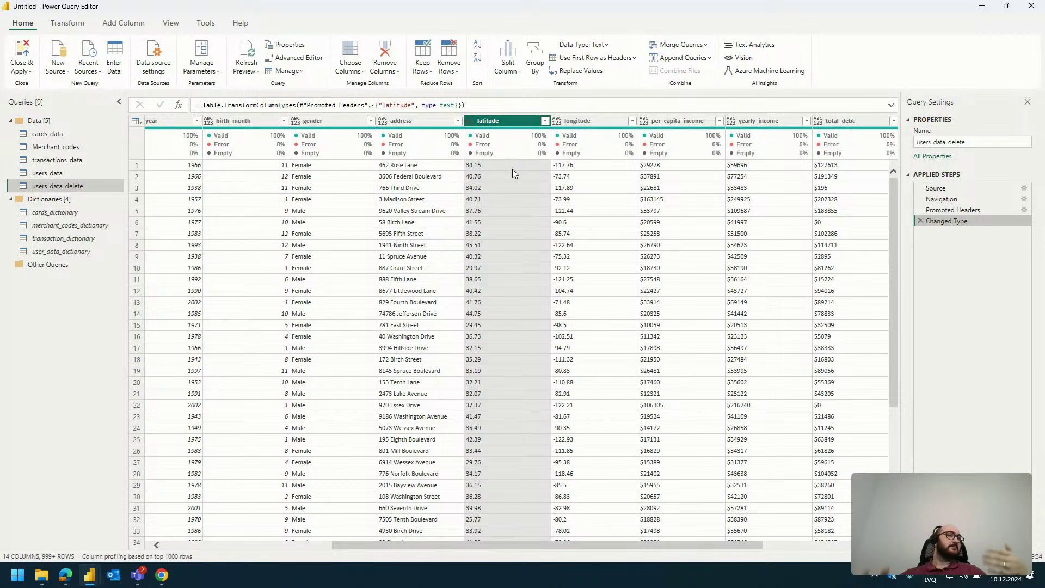
mouse_move(504, 151)
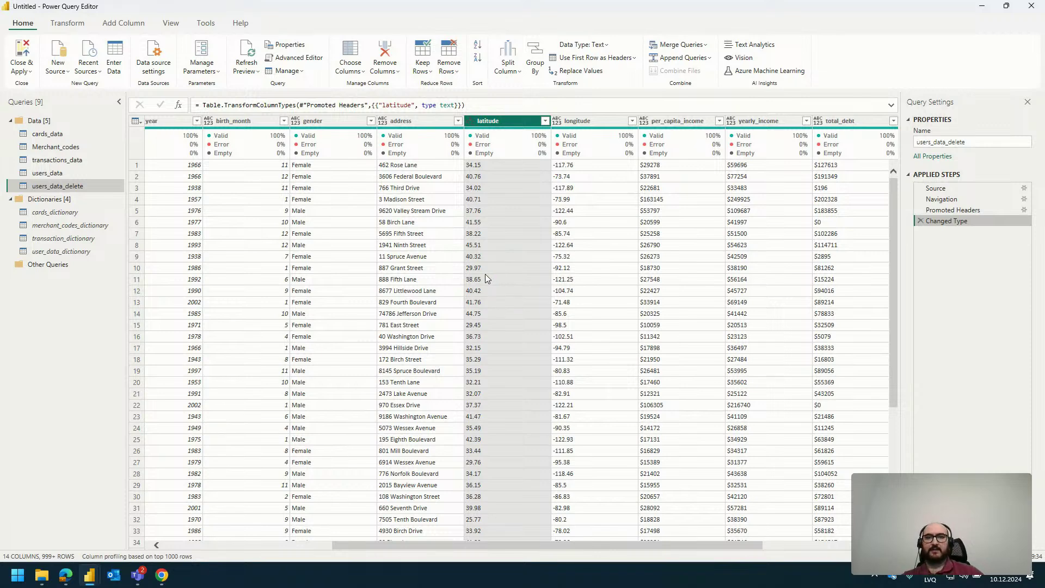
Examine the values in the per_capita_income, yearly_income and total_debt columns
click(670, 126)
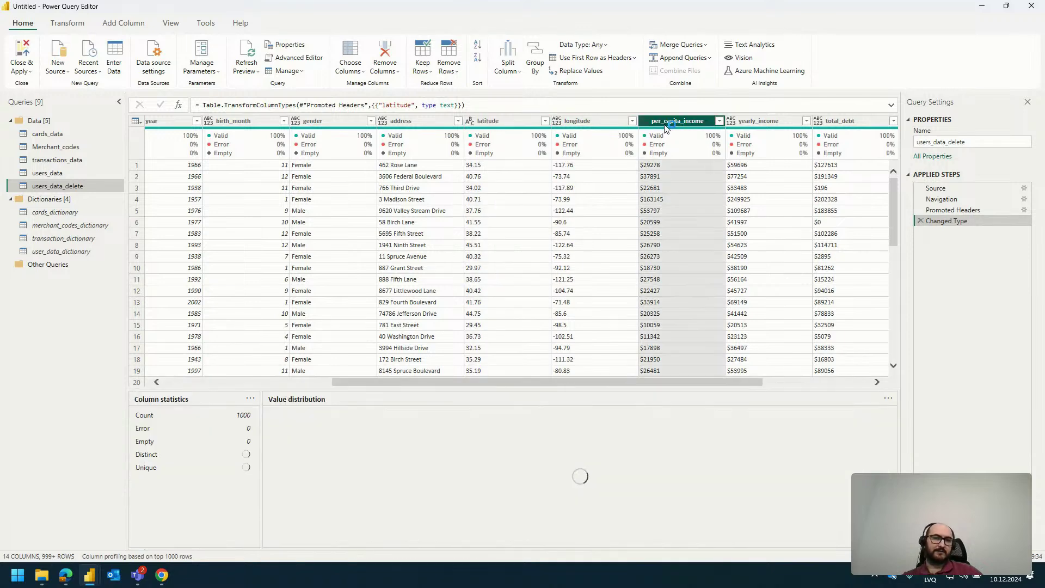
click(762, 124)
click(841, 121)
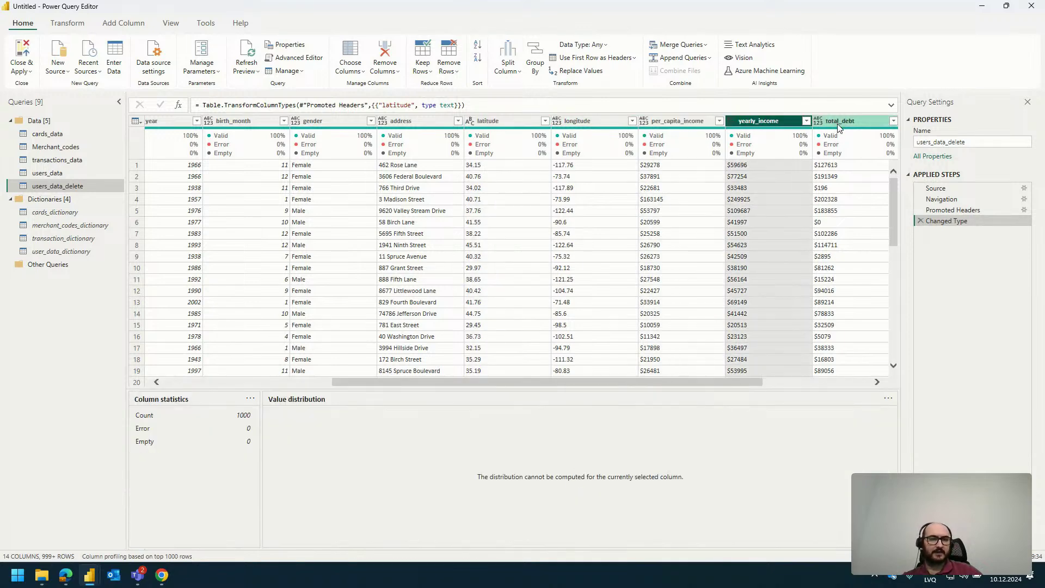
drag(736, 382, 826, 382)
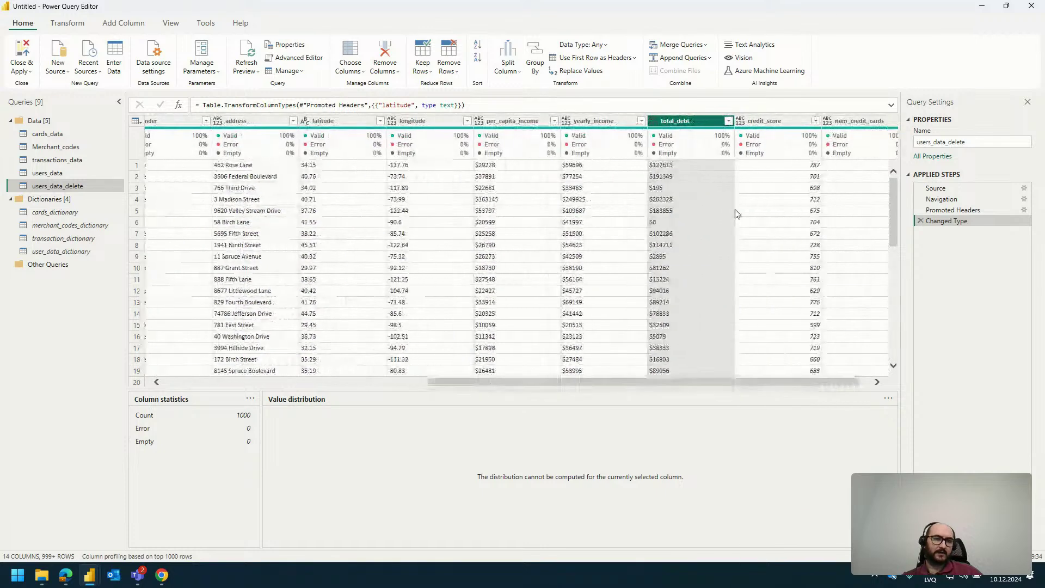
click(491, 170)
click(582, 170)
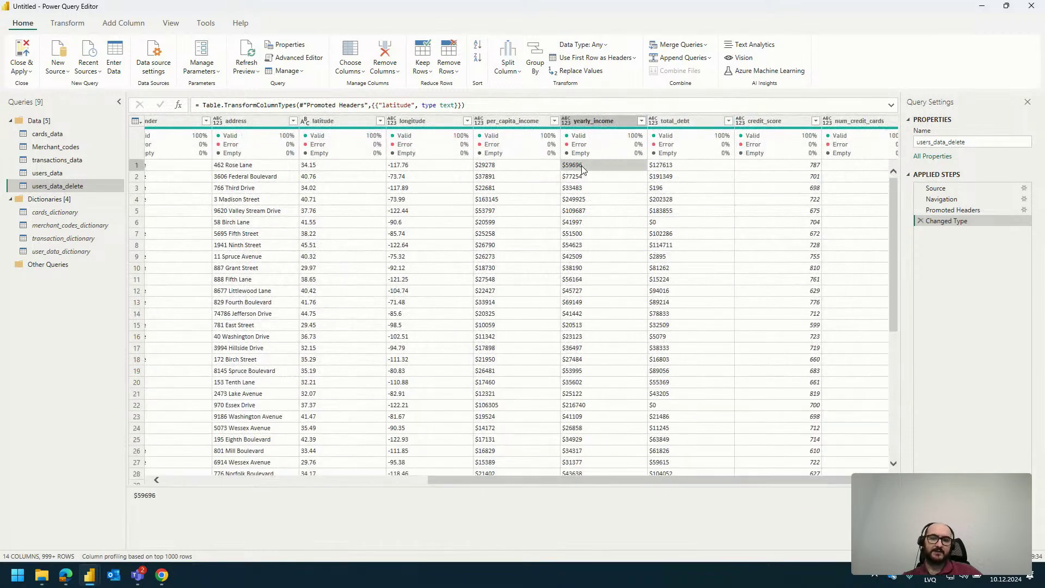
click(696, 168)
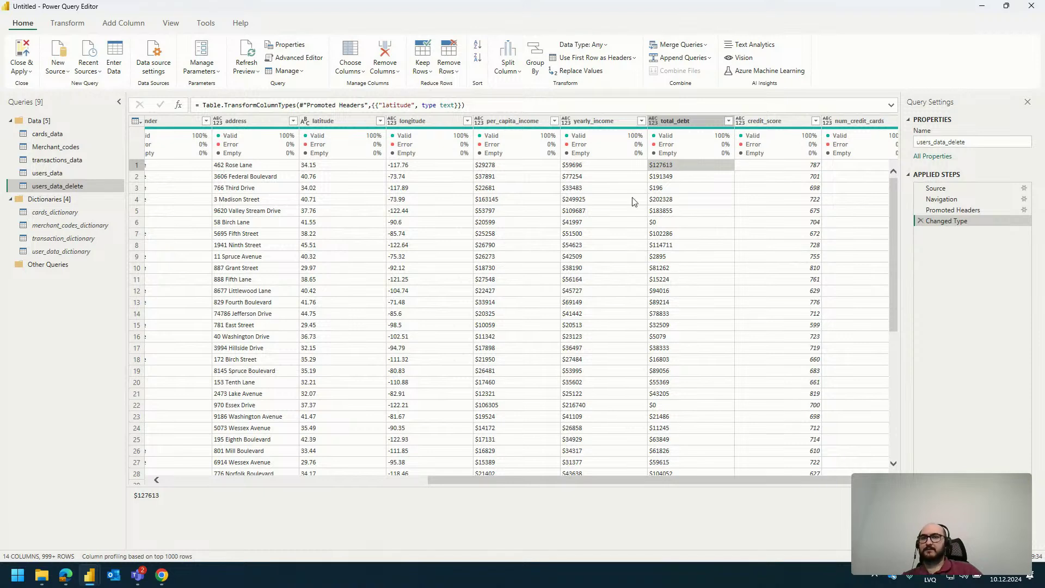
click(492, 170)
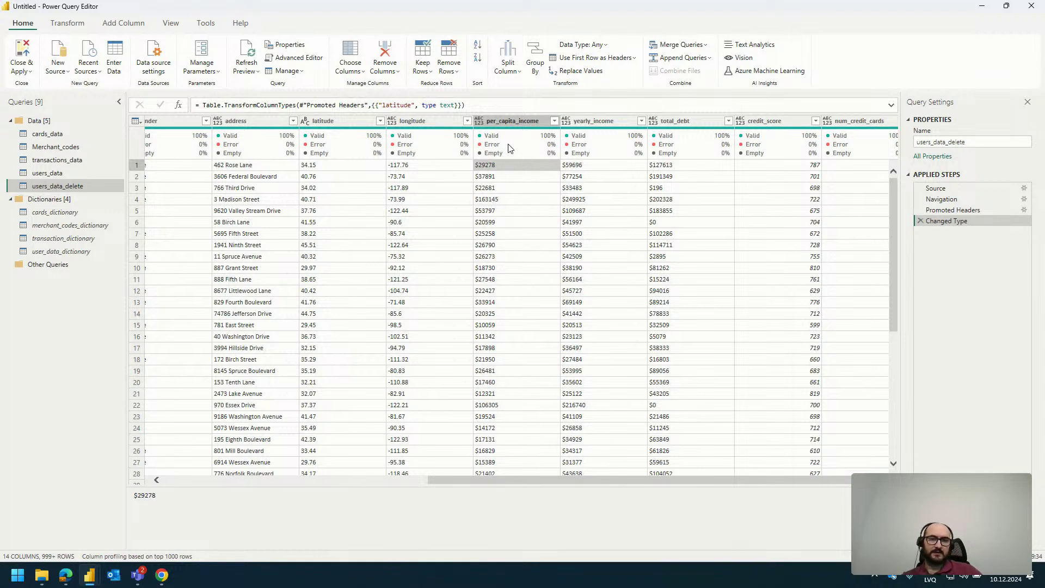
Replace "$" with nothing in the per_capita_income column
click(540, 122)
right_click(528, 130)
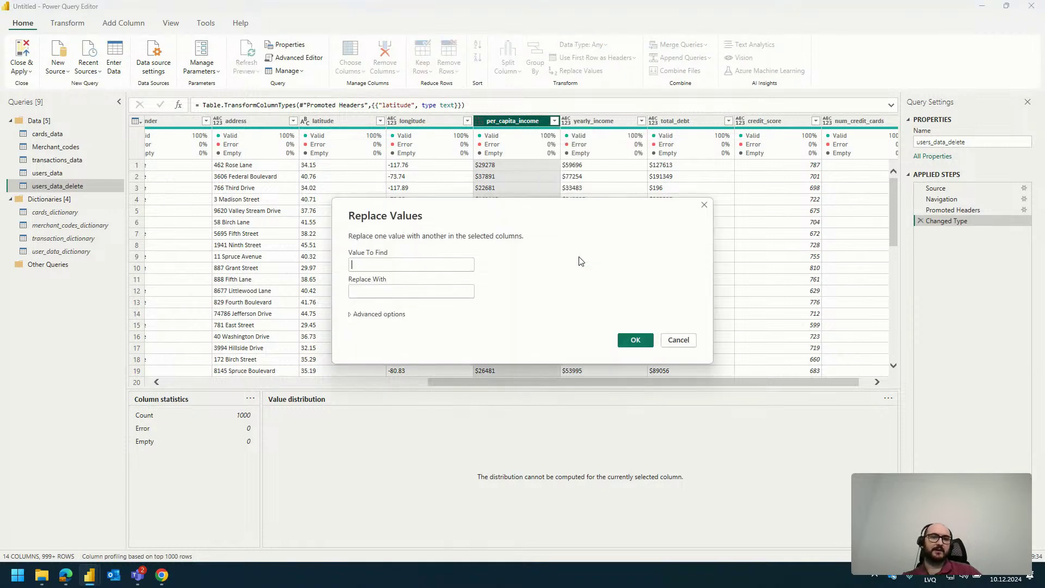
text($)
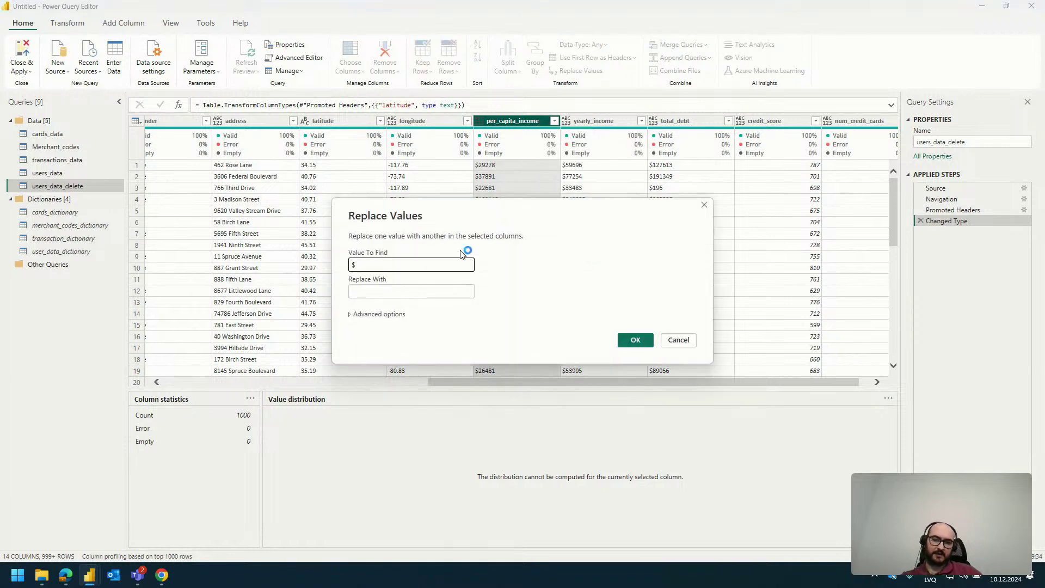
click(635, 340)
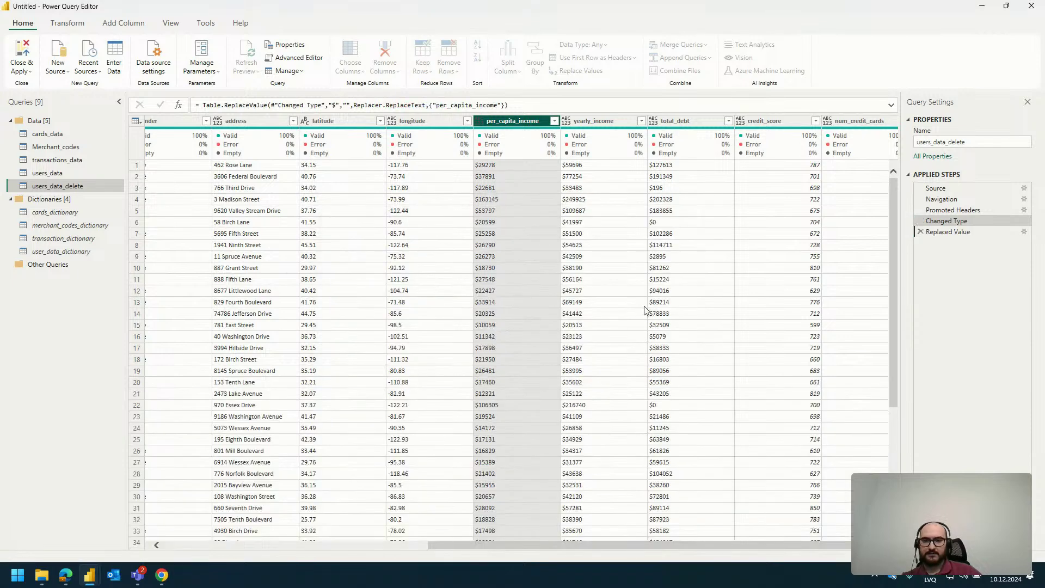
mouse_move(484, 137)
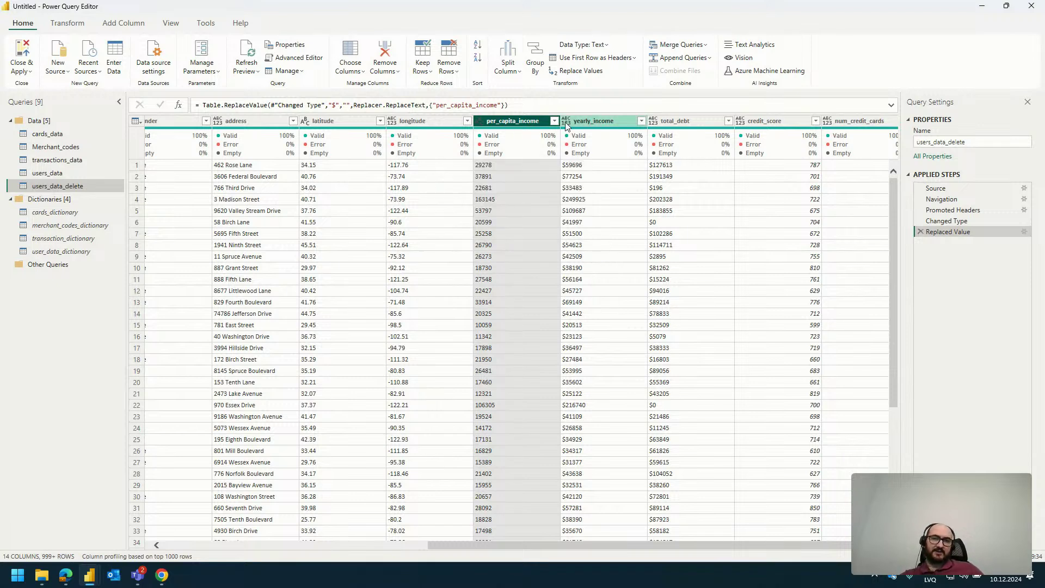
Compare sample yearly_income and total_debt values, and set the credit_score column's data type to Whole Number
click(599, 165)
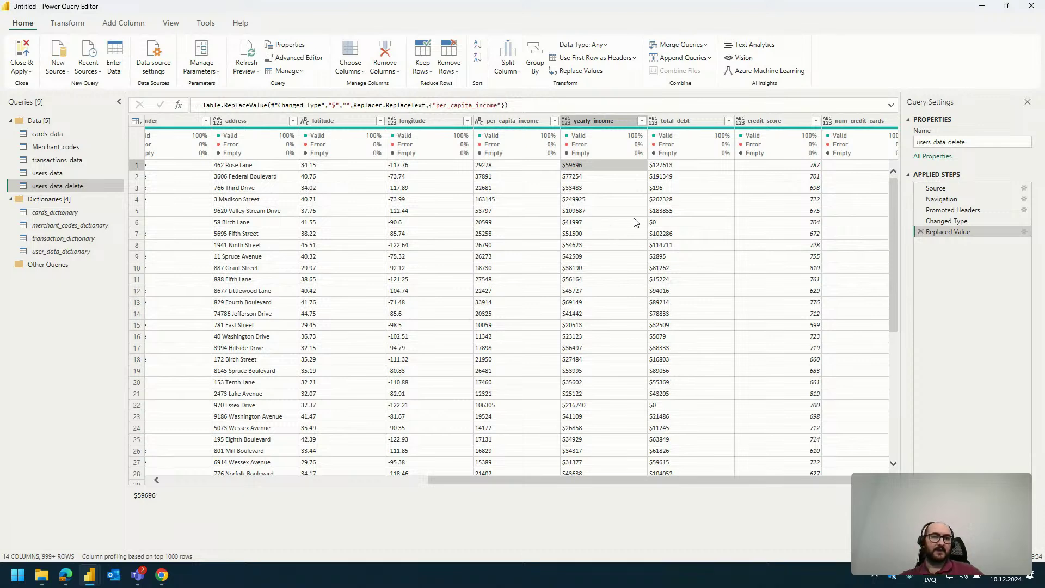
click(675, 213)
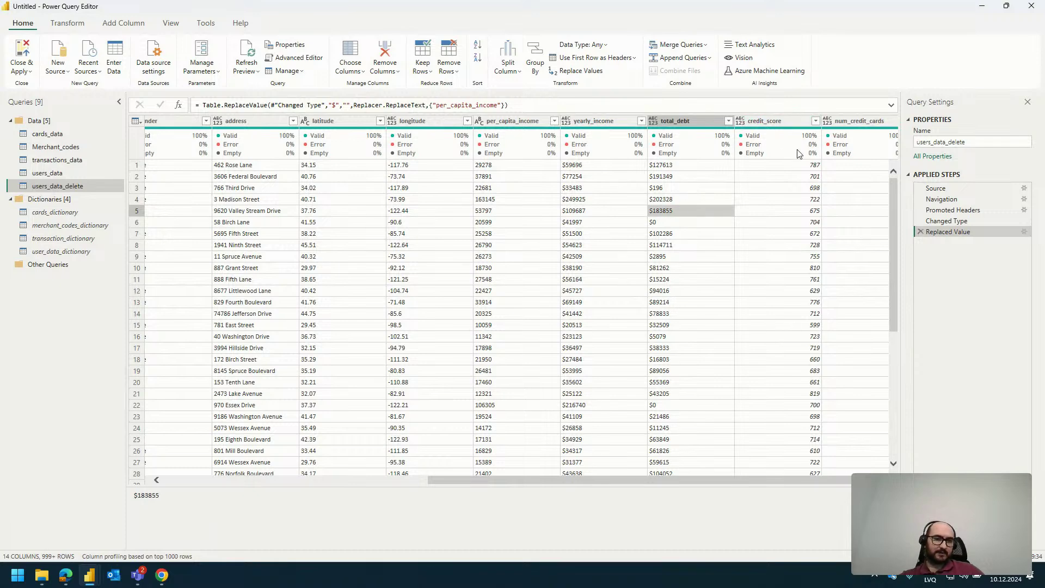
click(743, 124)
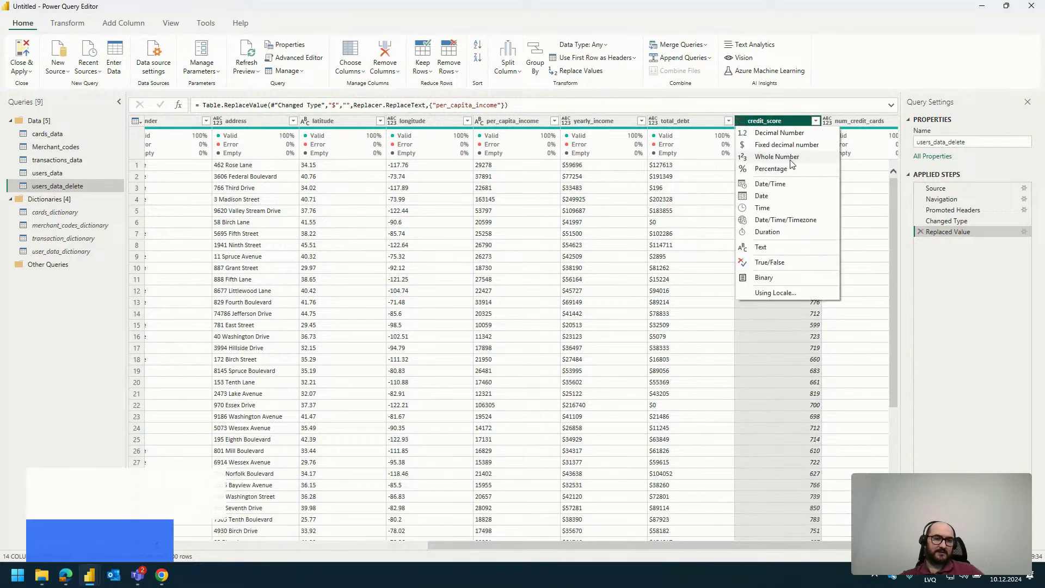
click(790, 167)
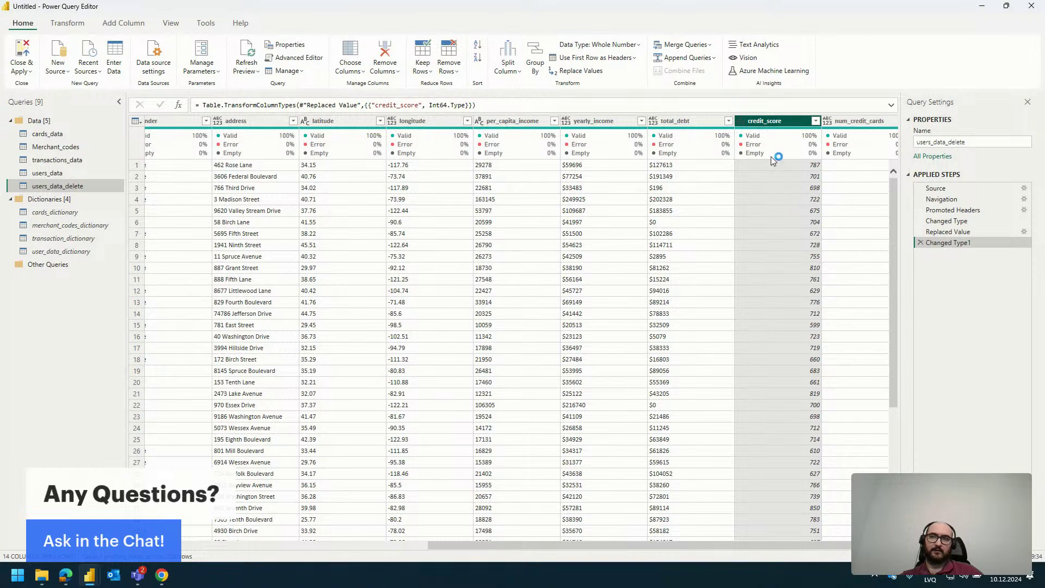
mouse_move(773, 157)
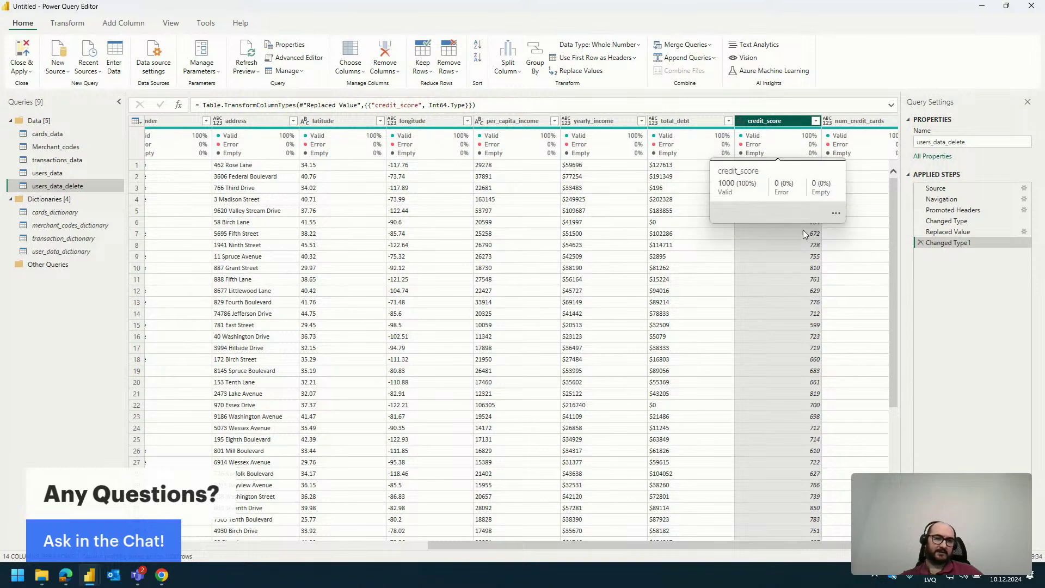
Check the num_credit_cards column's values and statistics
drag(680, 548, 753, 547)
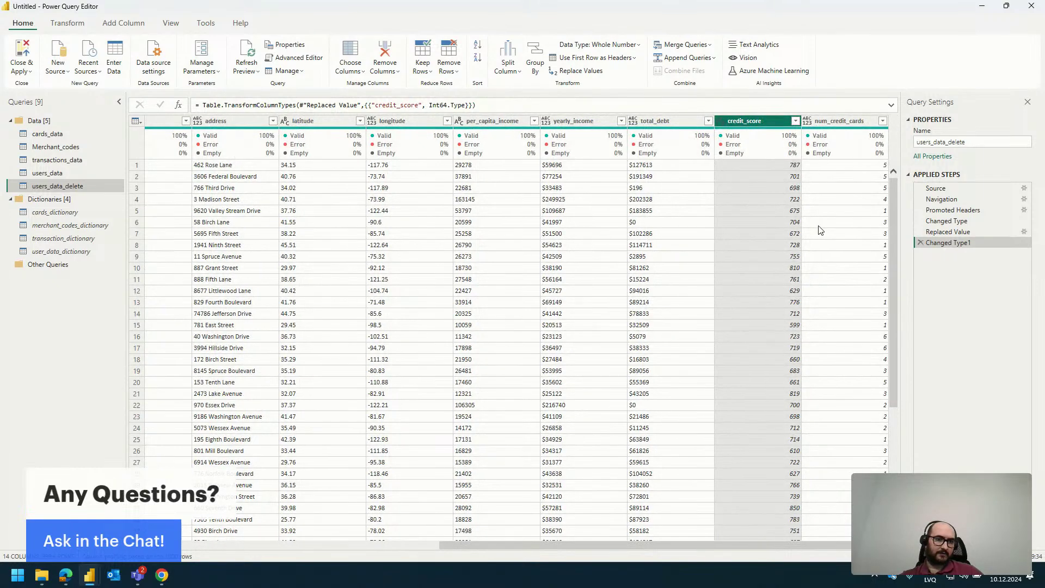
click(829, 163)
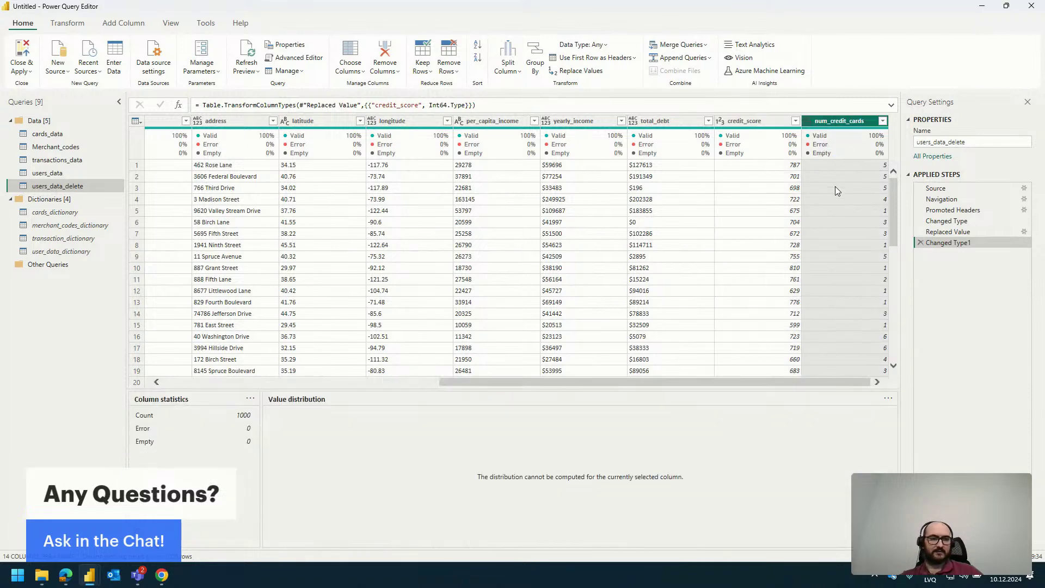
drag(757, 380, 745, 381)
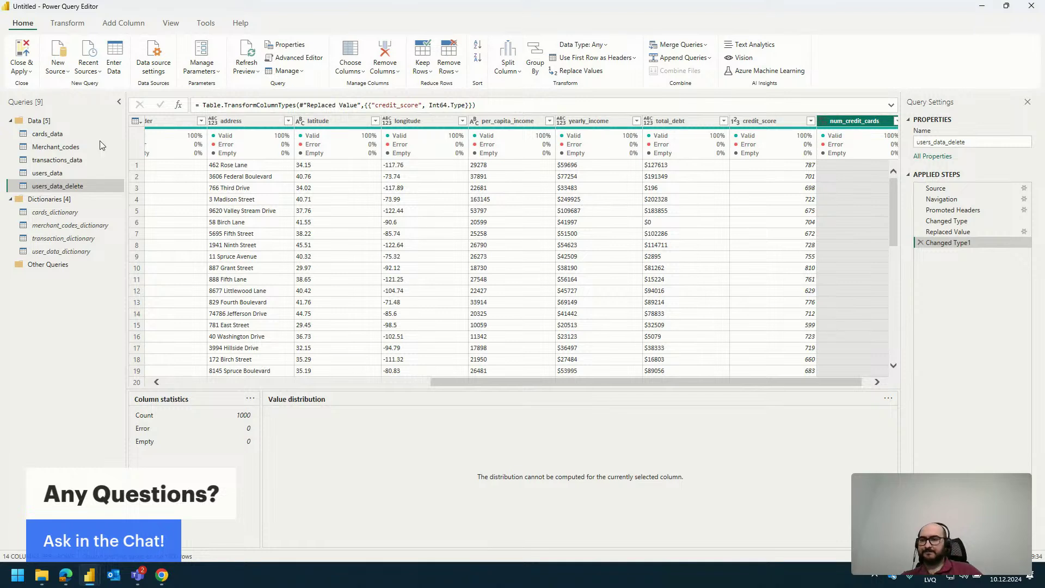
Open the cards_data query and check the expires column's statistics and value distribution
click(54, 135)
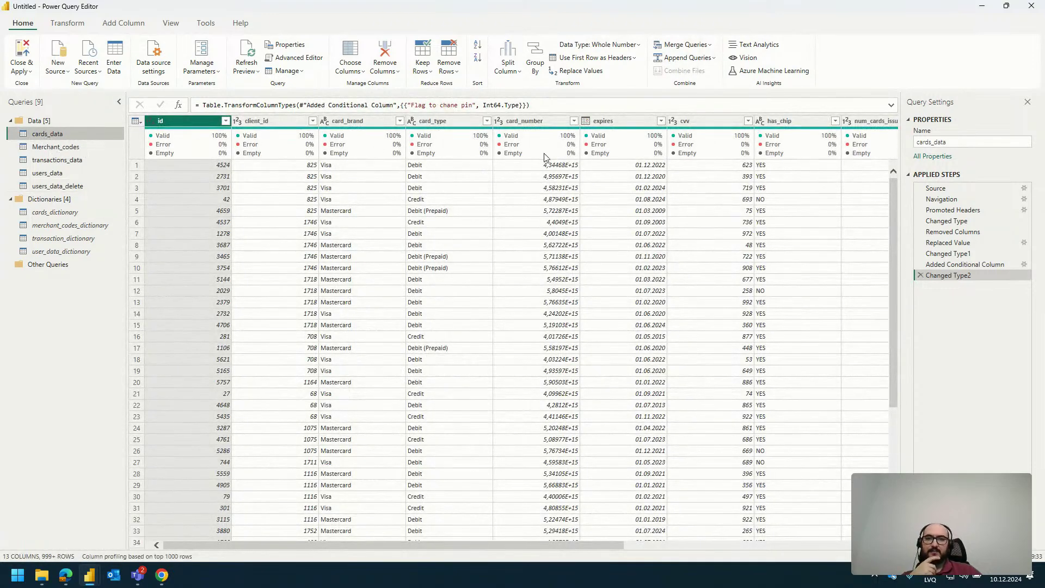
click(619, 125)
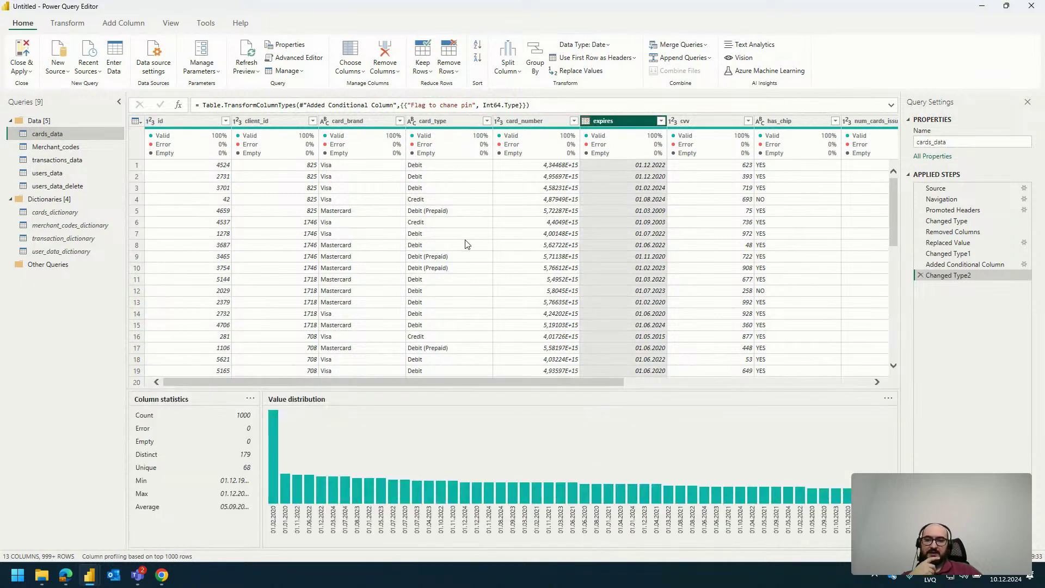
Look through the expires column's list of date values without filtering, and check the remaining columns of the cards_data query
click(660, 121)
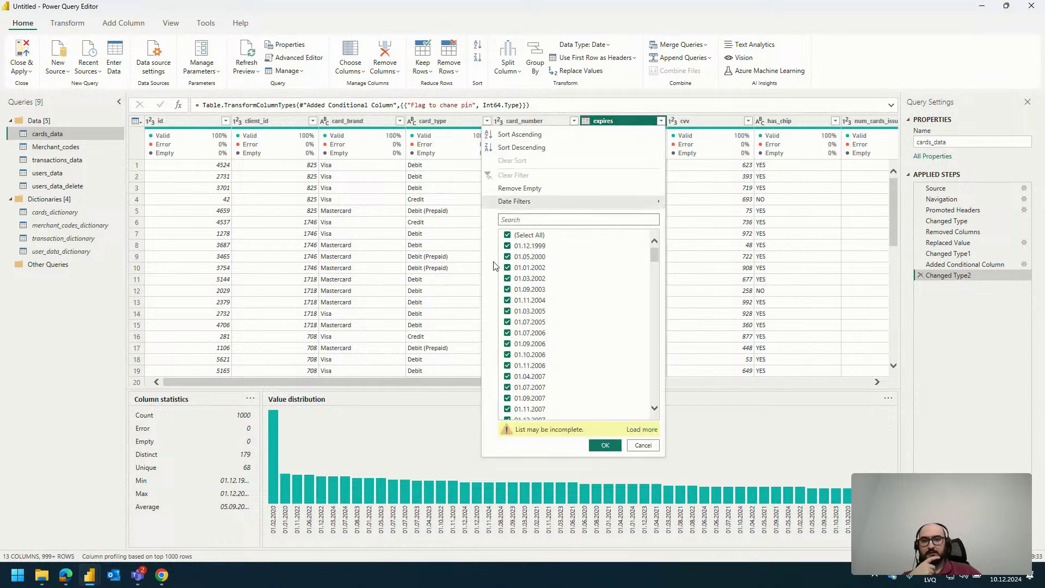
drag(654, 256, 655, 394)
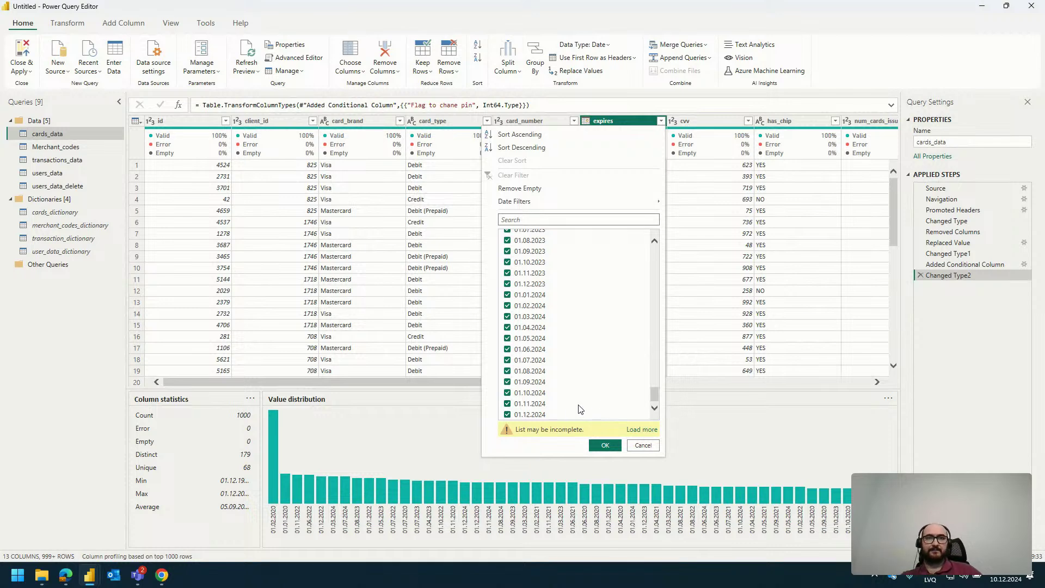
click(643, 446)
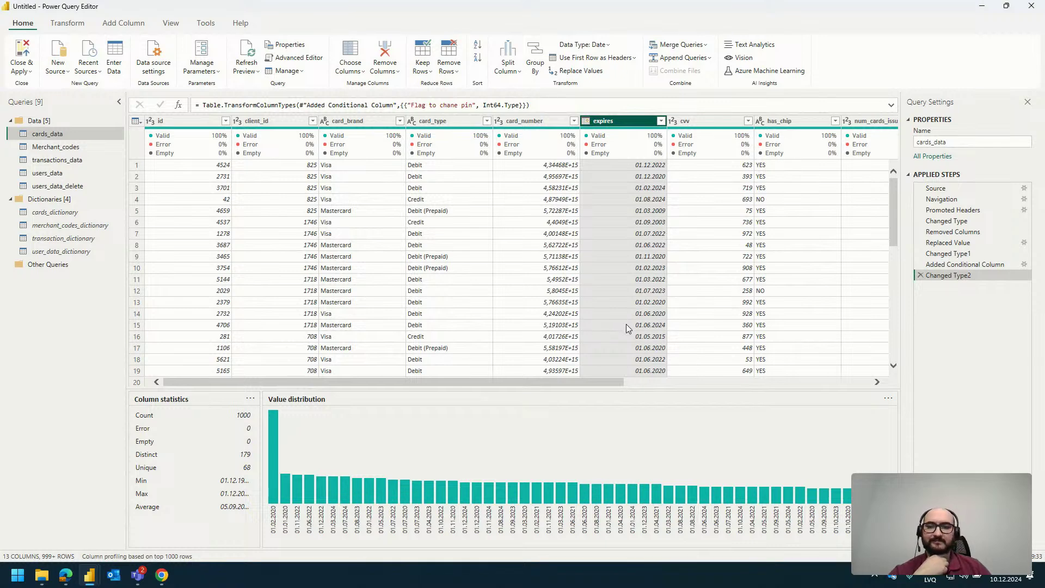
scroll(602, 379, right, 5)
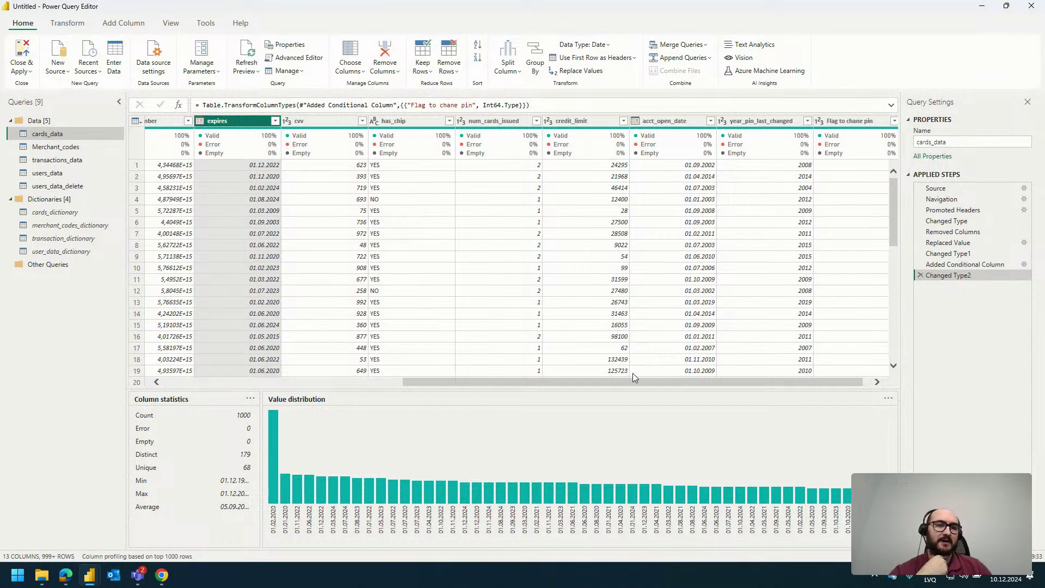
drag(672, 382, 748, 381)
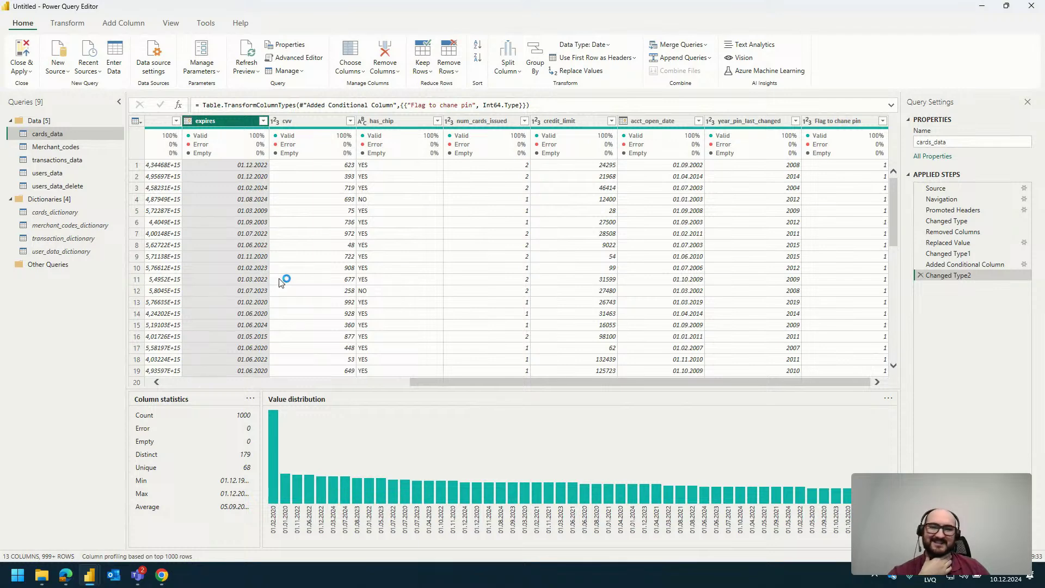
Open the Merchant_codes query and check its mcc_id and Description columns
click(57, 147)
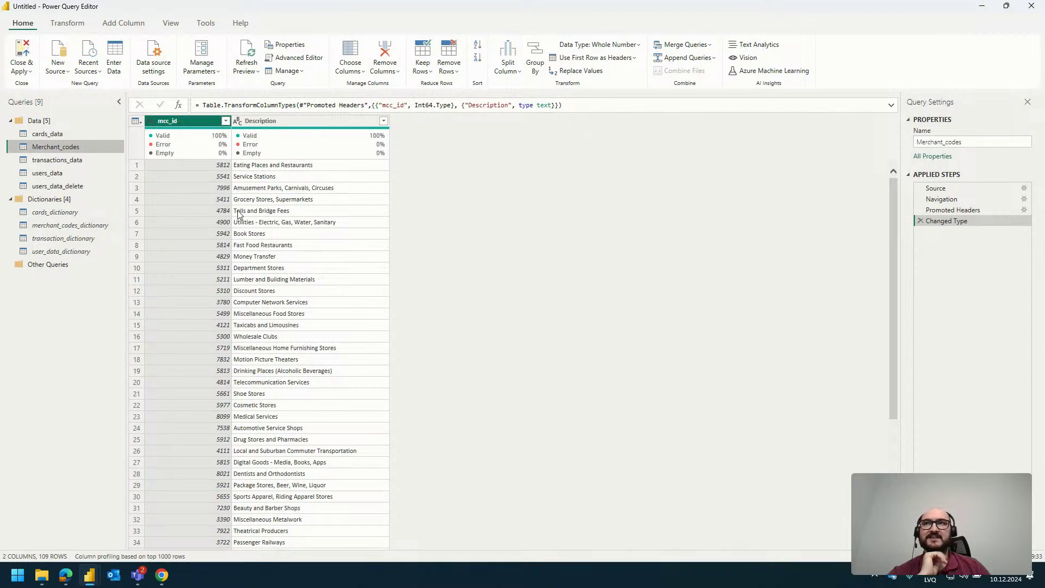
click(177, 119)
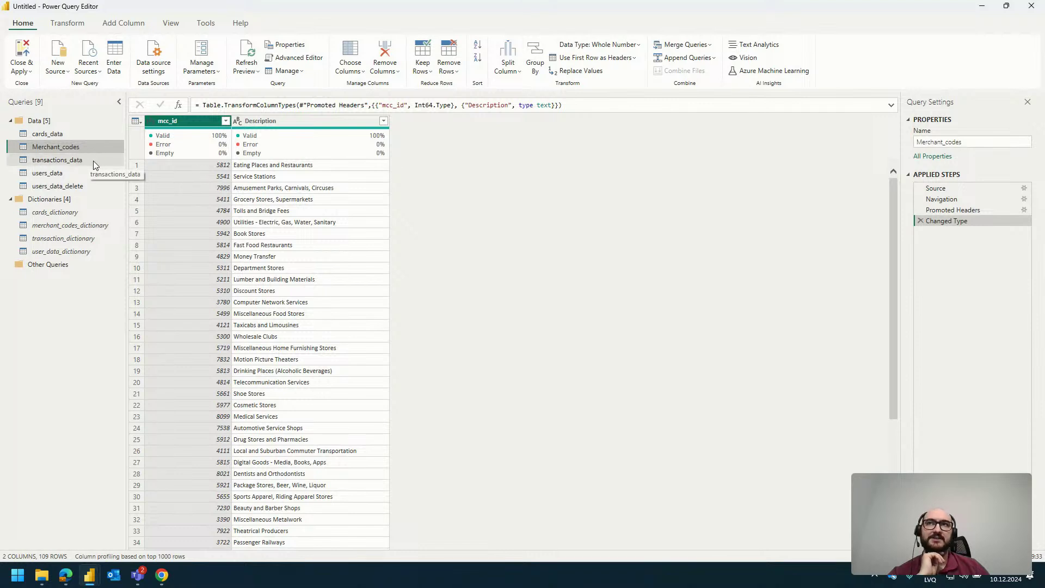
click(270, 168)
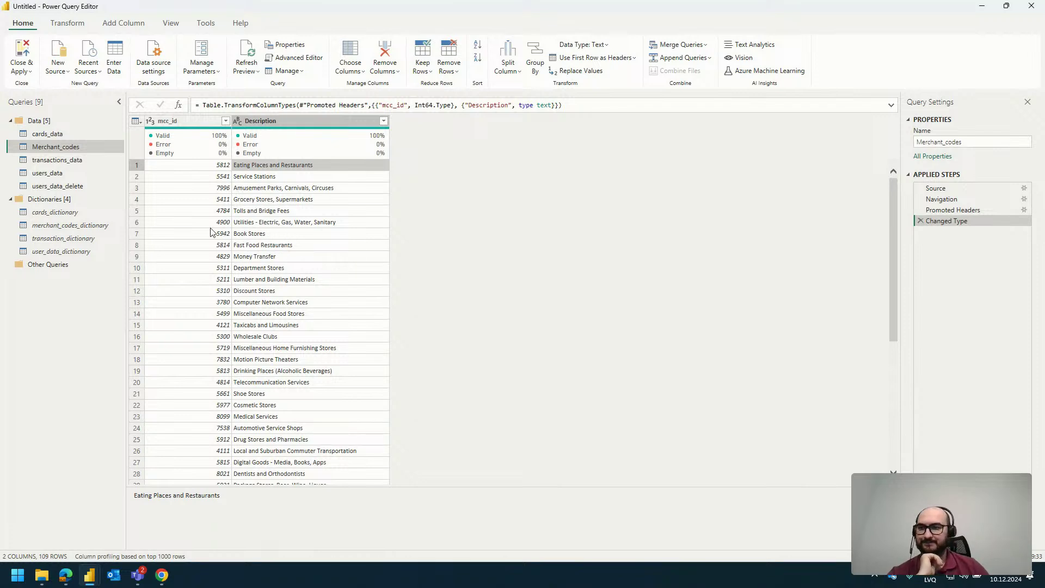
Open the transactions_data query and check the merchant_state column's statistics and distinct values without filtering
click(58, 160)
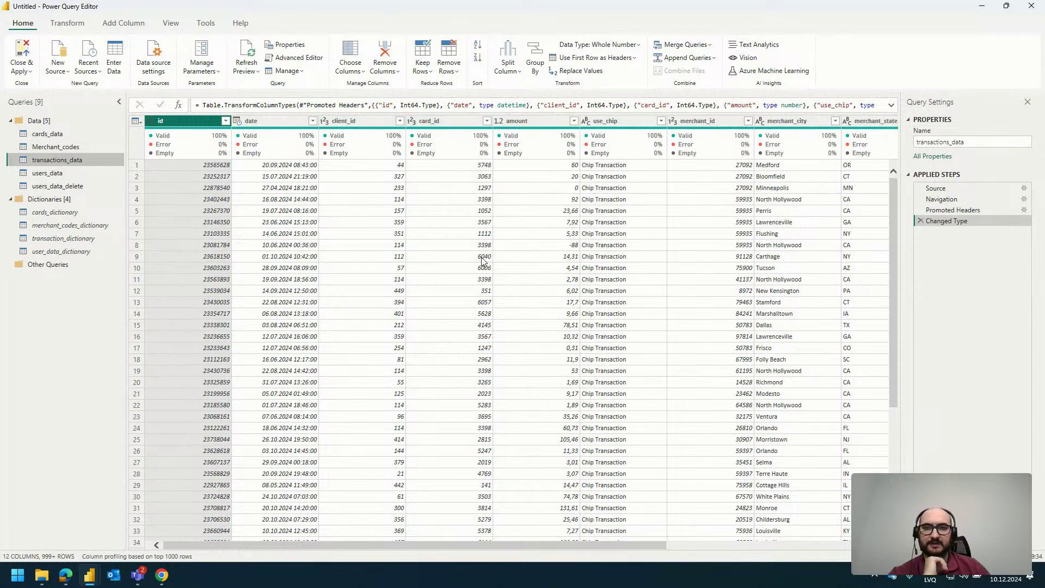
drag(449, 550, 656, 555)
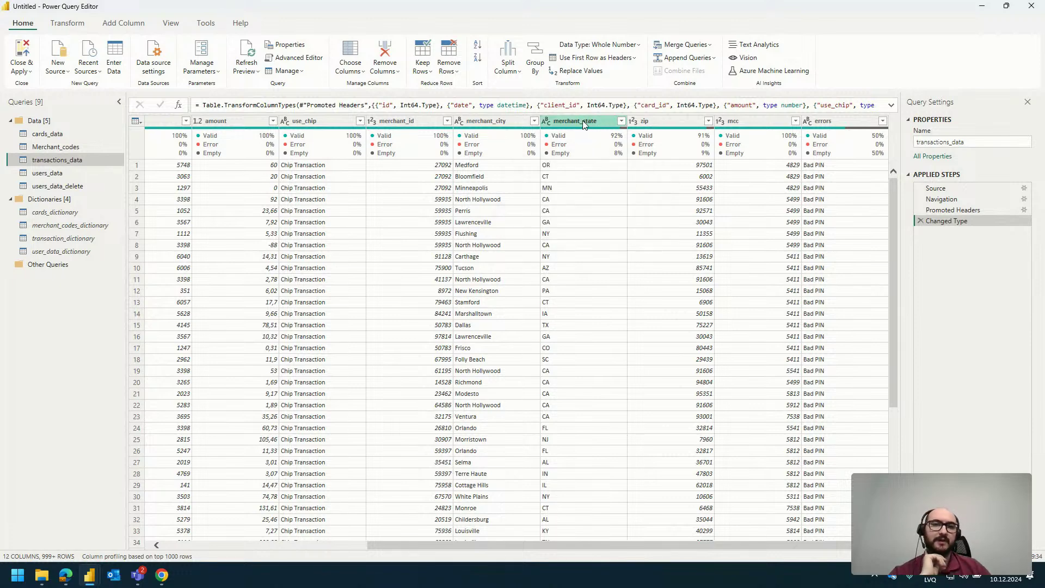
click(607, 123)
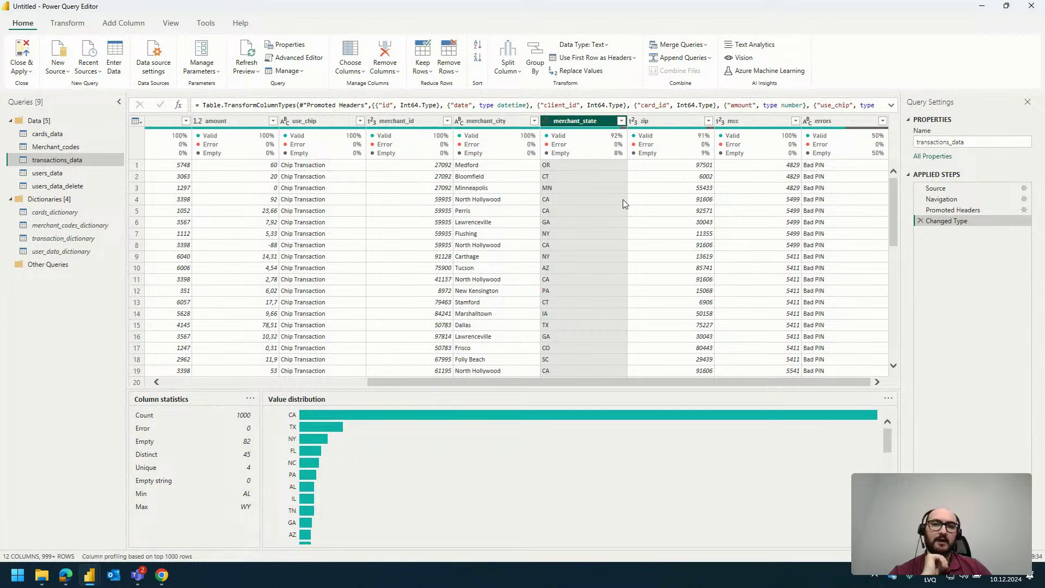
click(621, 121)
scroll(514, 371, down, 2)
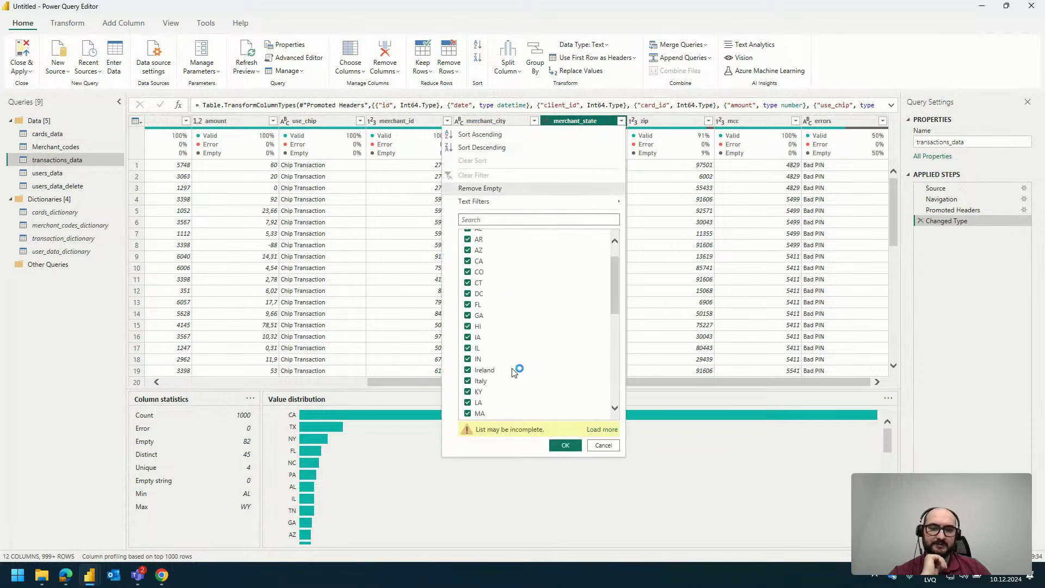
scroll(513, 372, down, 2)
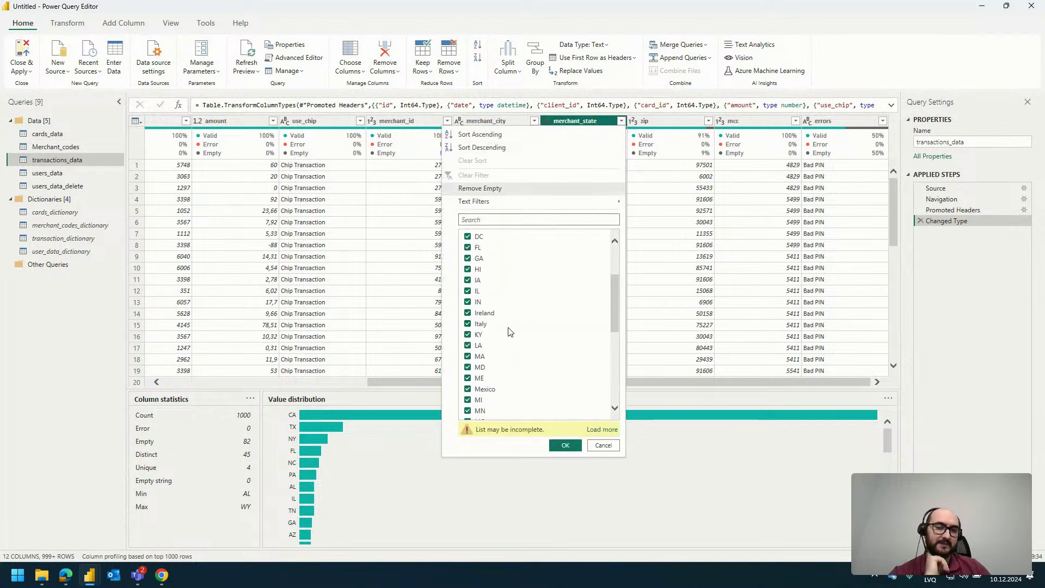
scroll(517, 354, down, 3)
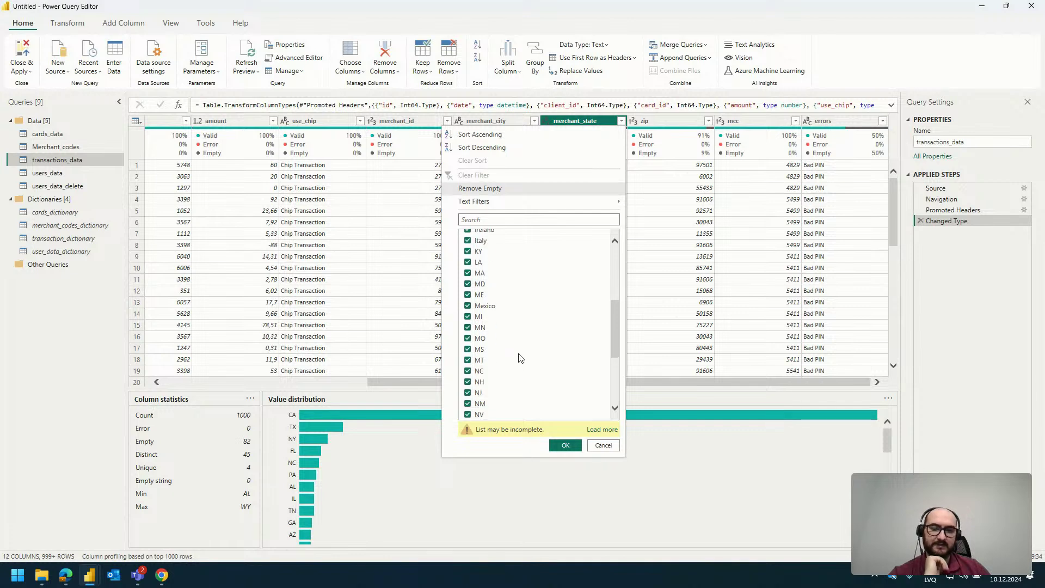
click(602, 445)
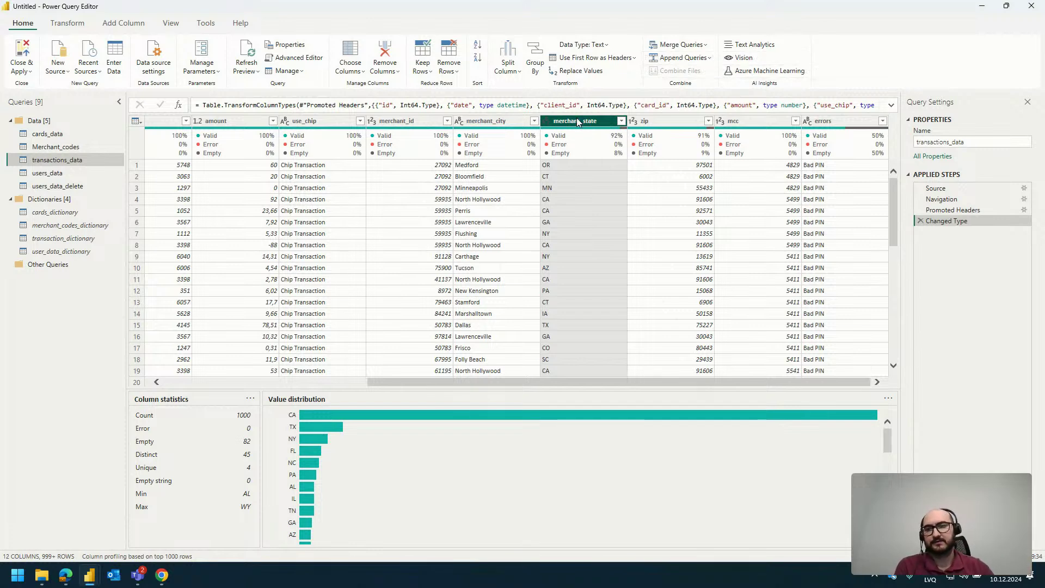
Go through the full merchant_state value list again, comparing state codes with country names, and leave it unfiltered
click(621, 122)
scroll(561, 348, down, 8)
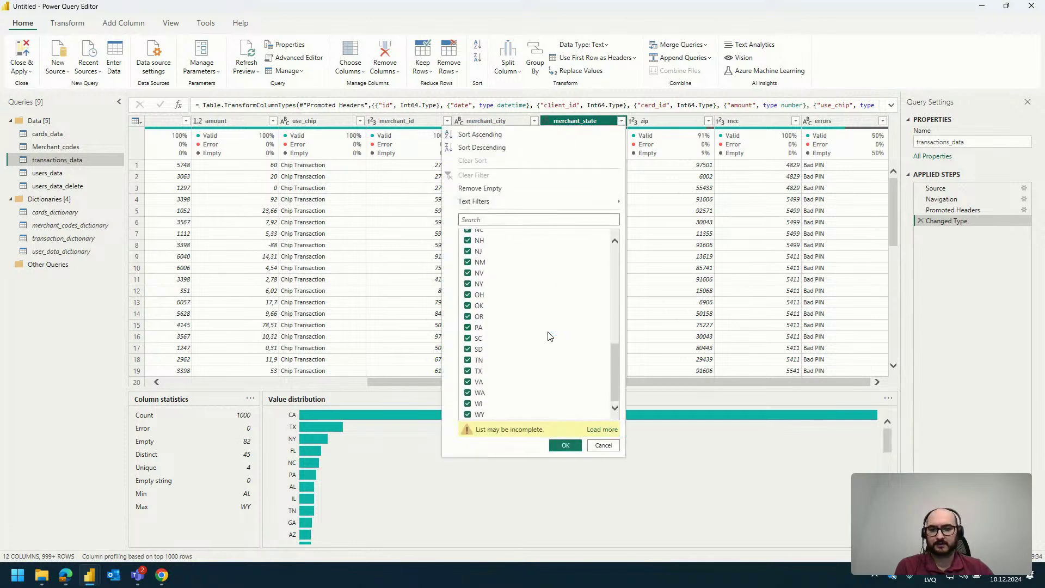
scroll(542, 360, up, 6)
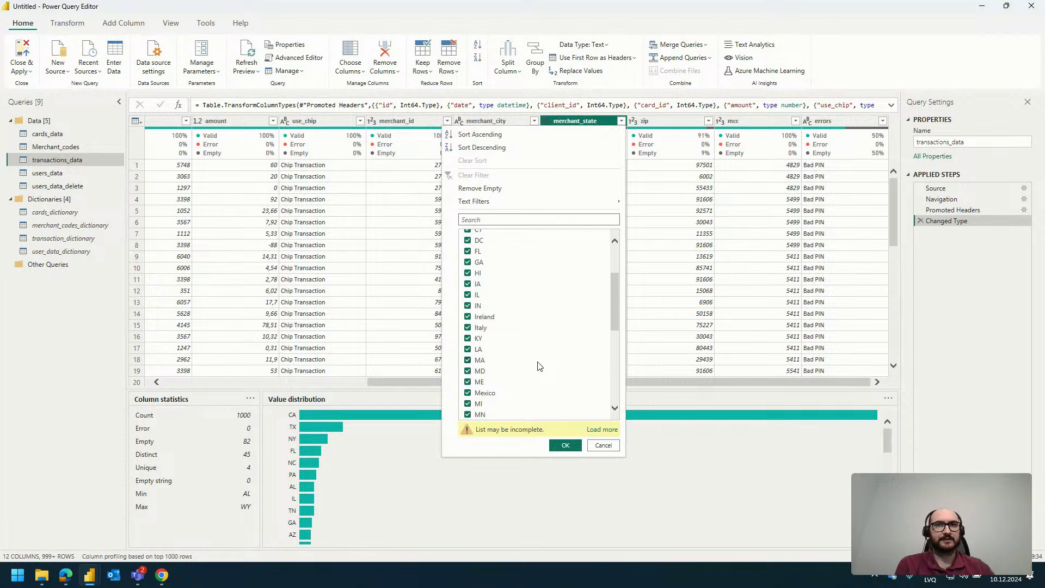
scroll(539, 366, up, 3)
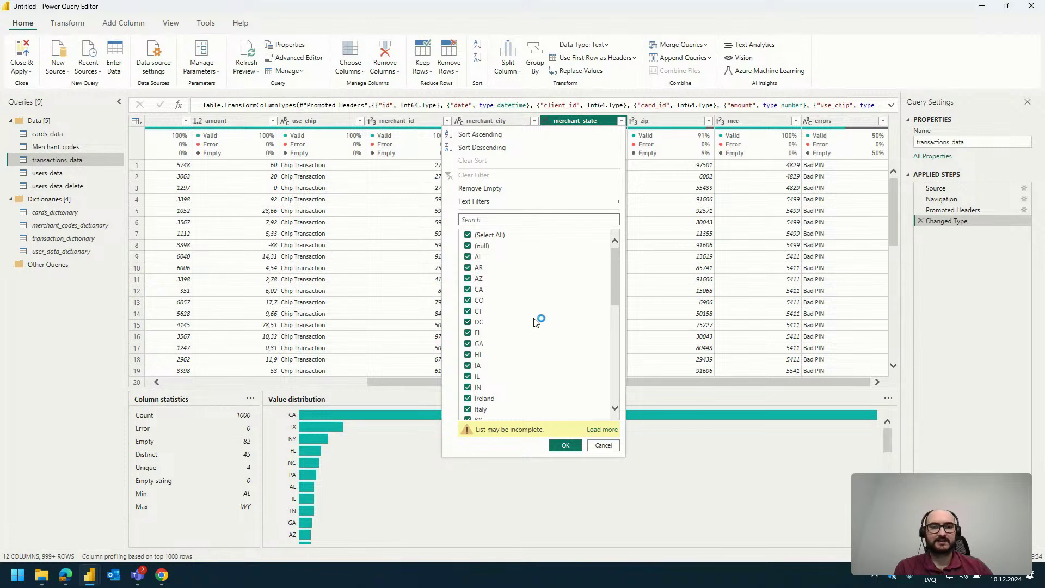
scroll(495, 315, down, 4)
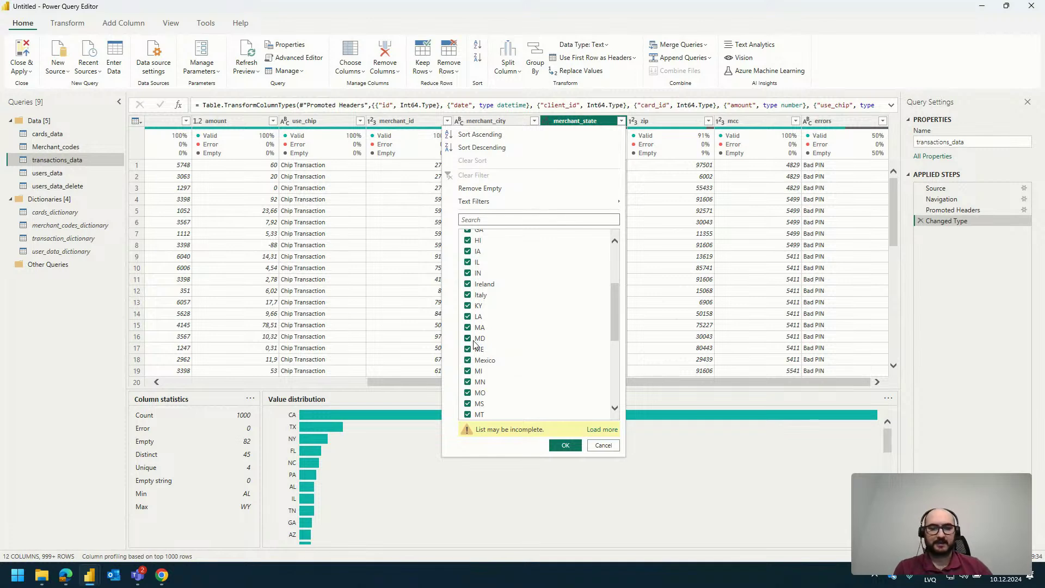
click(605, 452)
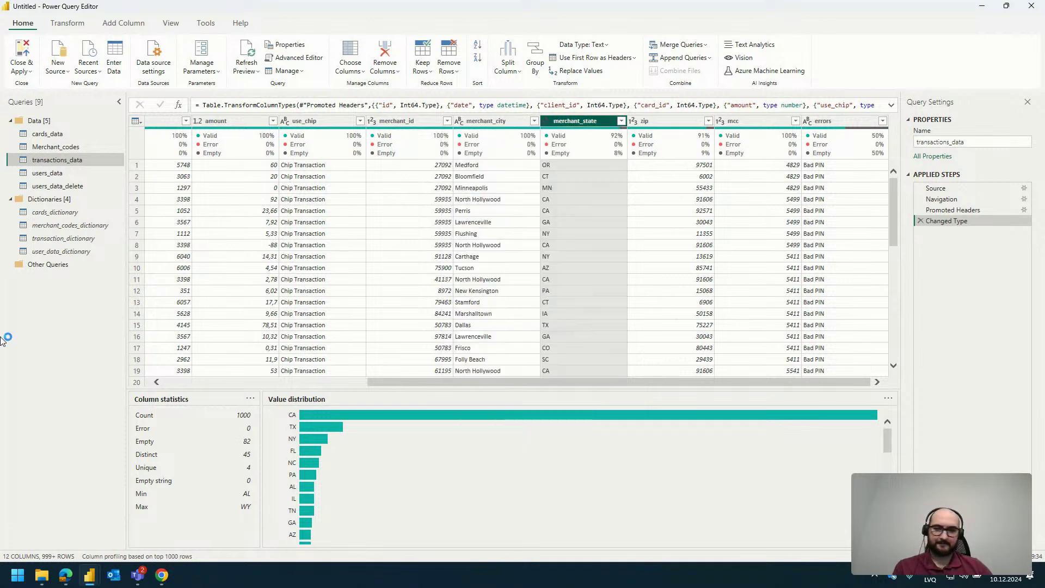
Delete the users_data_delete query and open the cards_dictionary query
click(63, 173)
click(57, 186)
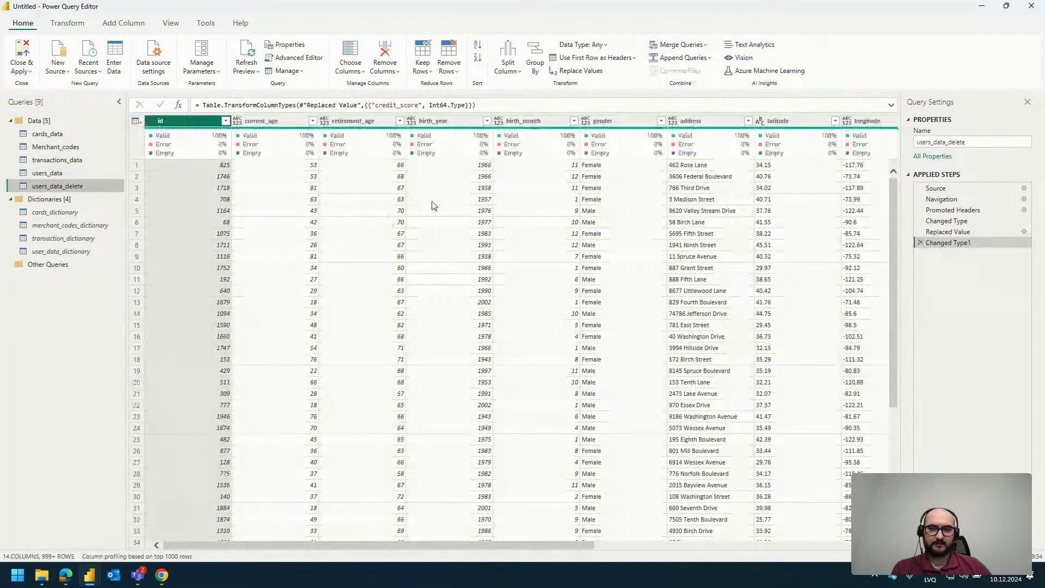
right_click(78, 188)
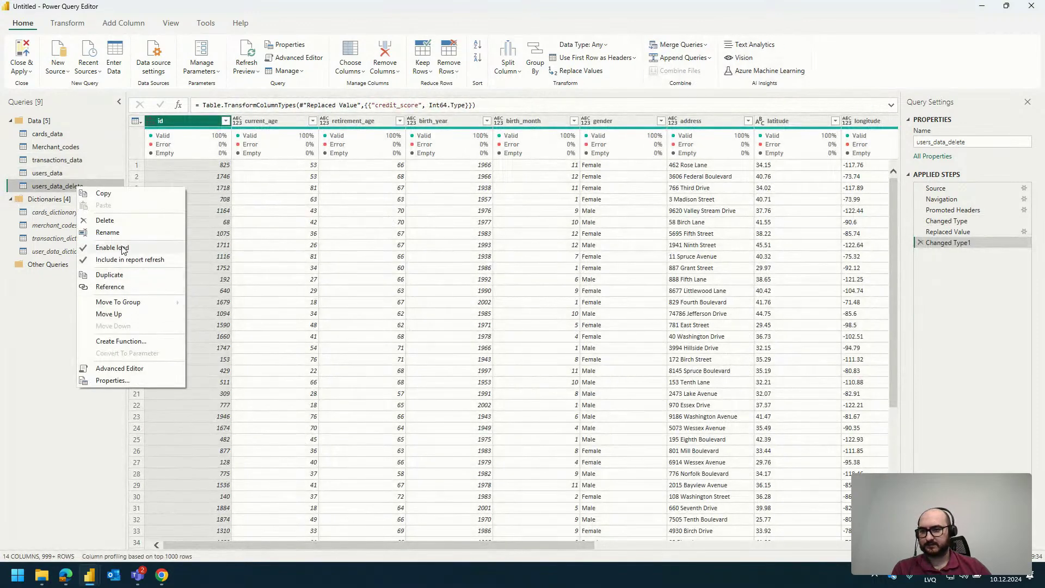
click(123, 220)
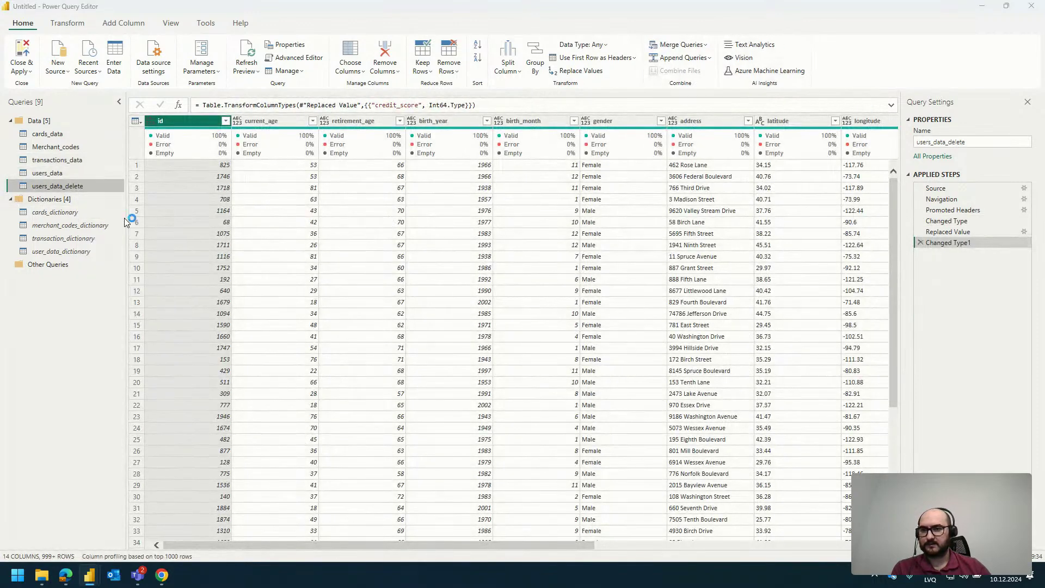
click(556, 308)
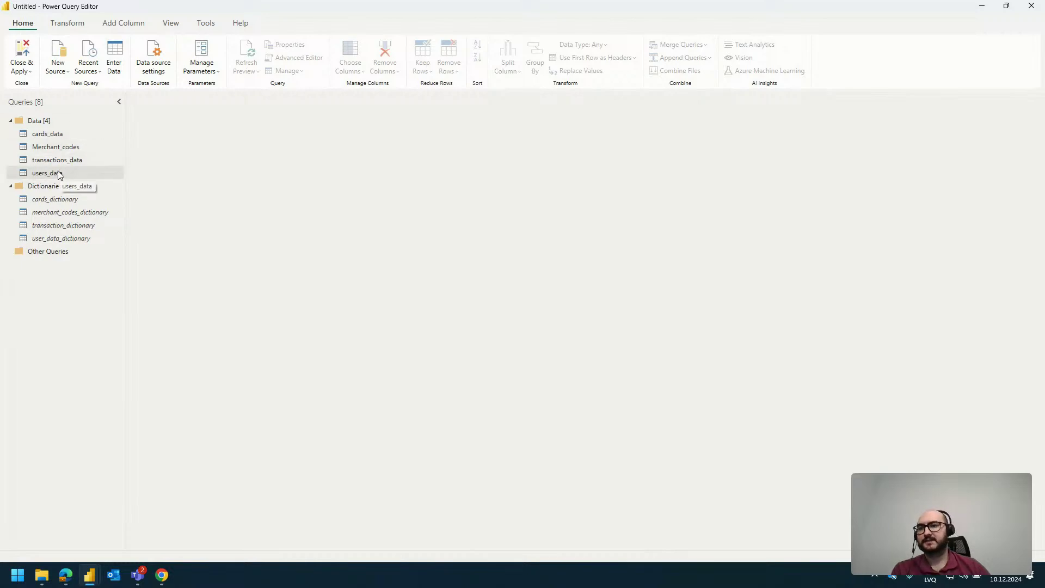
click(54, 203)
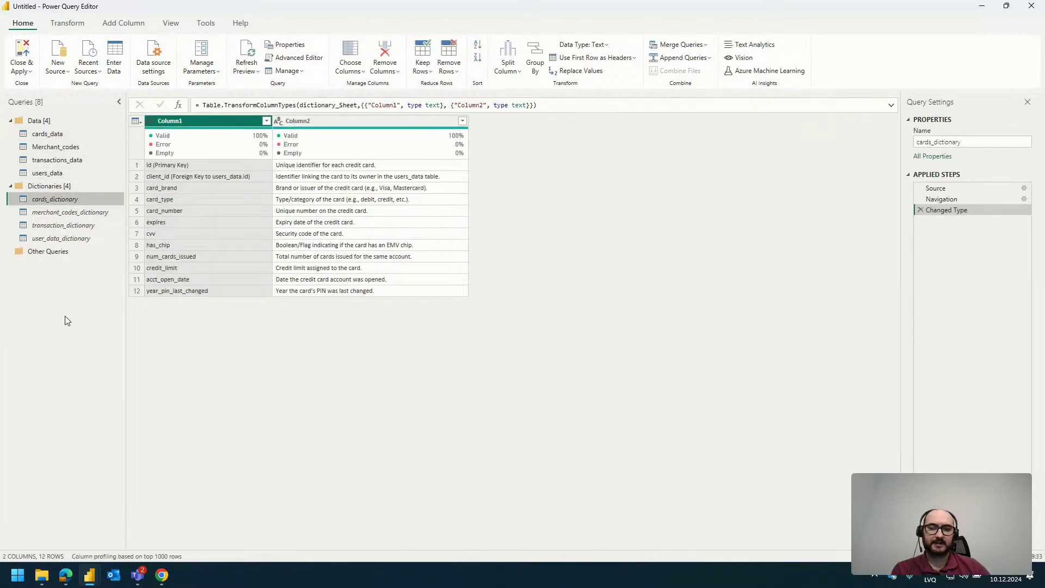
Switch to the Power BI Desktop report and collapse the field lists of cards_data, Merchant_codes, transactions_data and users_data
mouse_move(91, 585)
click(60, 525)
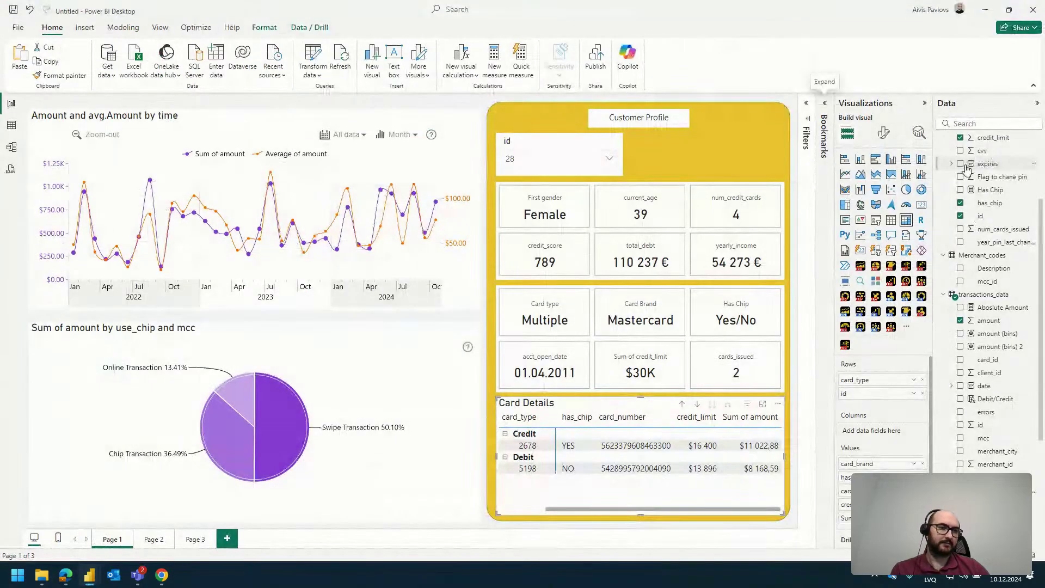
click(943, 142)
click(943, 155)
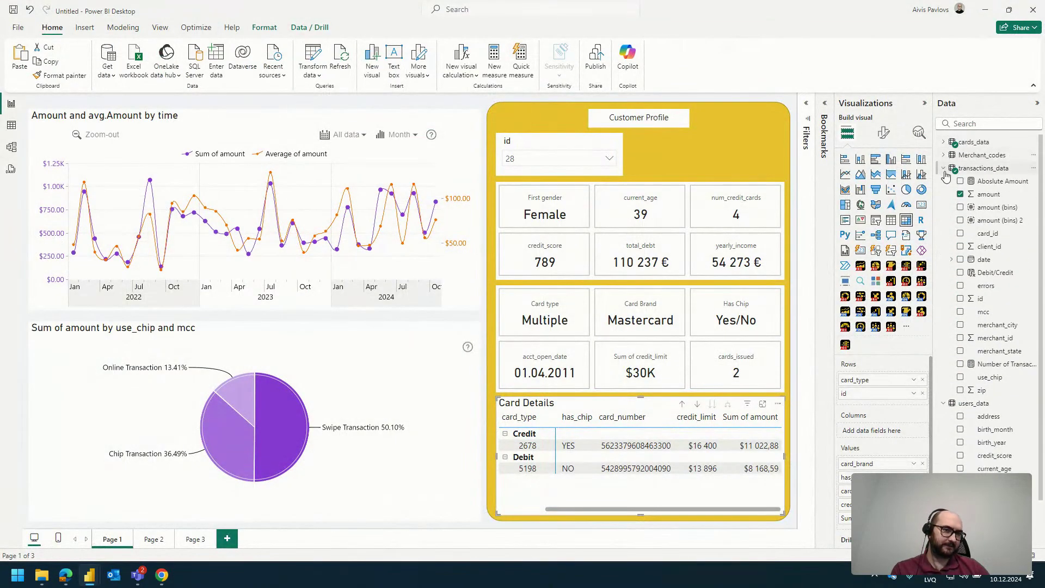
click(943, 168)
click(951, 185)
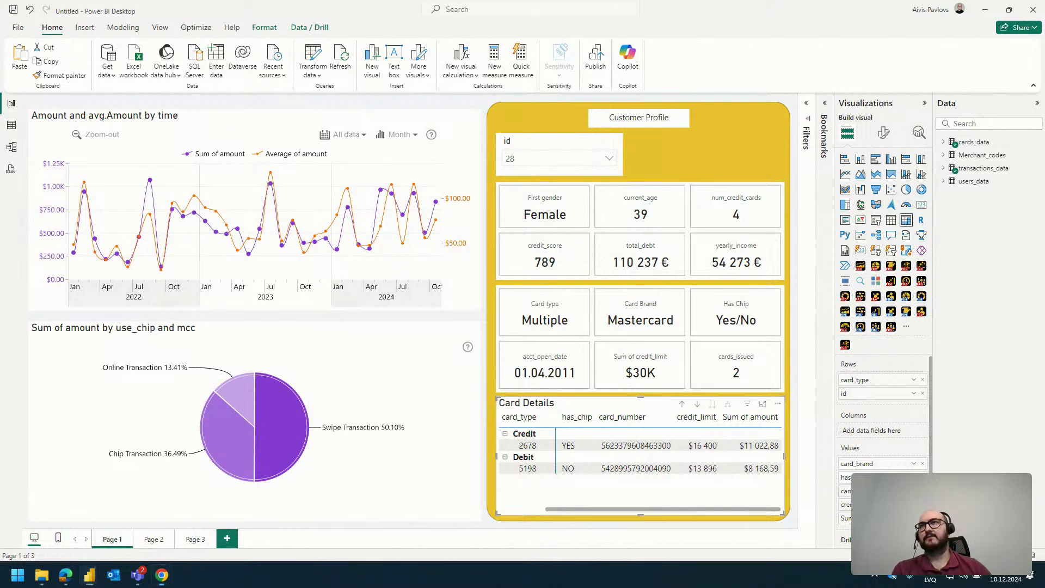
Show the model's tables in table view and collapse the field lists of all four tables
click(11, 129)
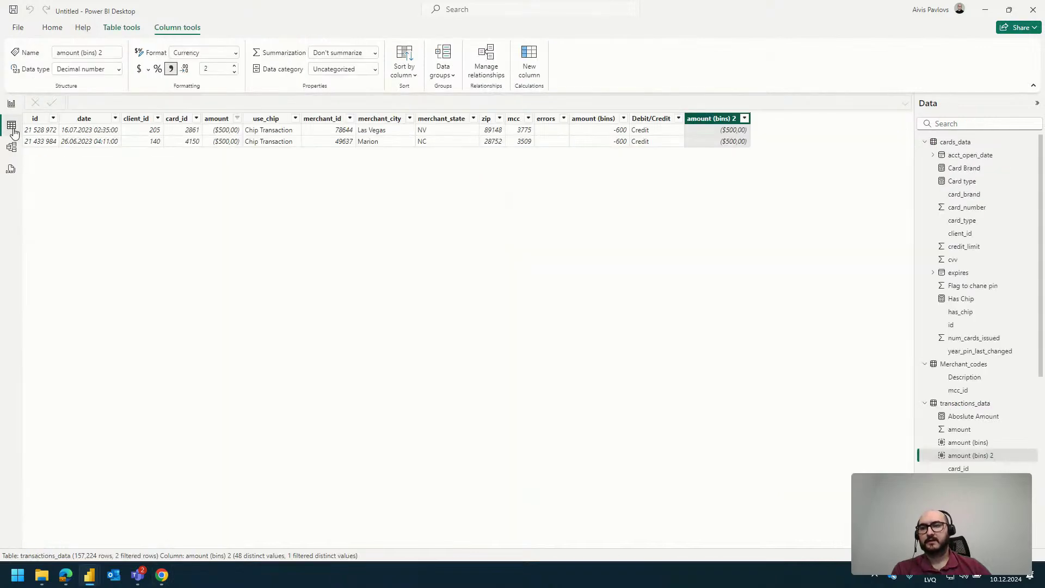
click(924, 142)
click(924, 155)
click(924, 168)
click(924, 181)
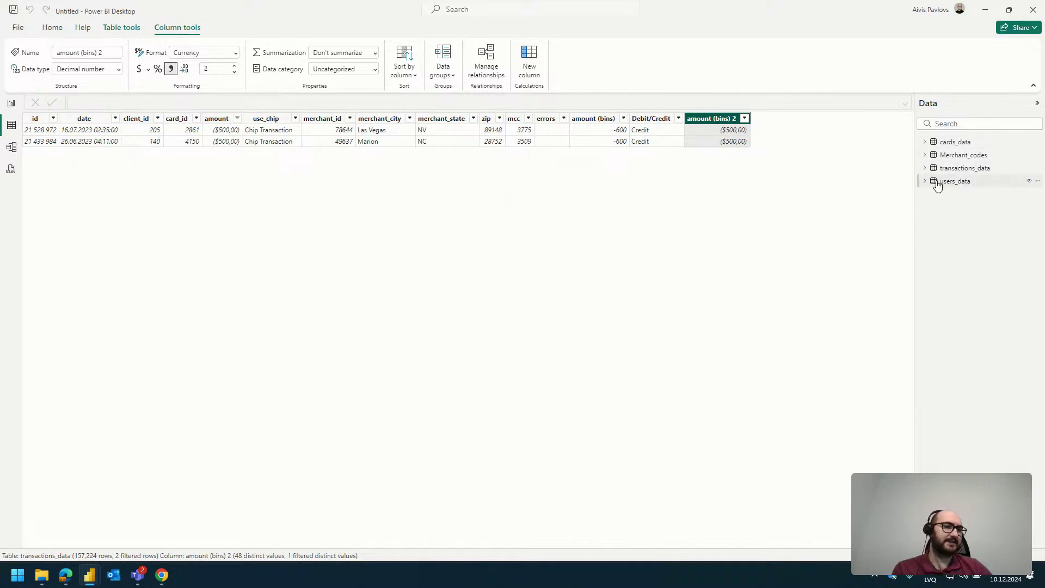
Hide the users_data table temporarily and check the list of tables in report view
click(1029, 183)
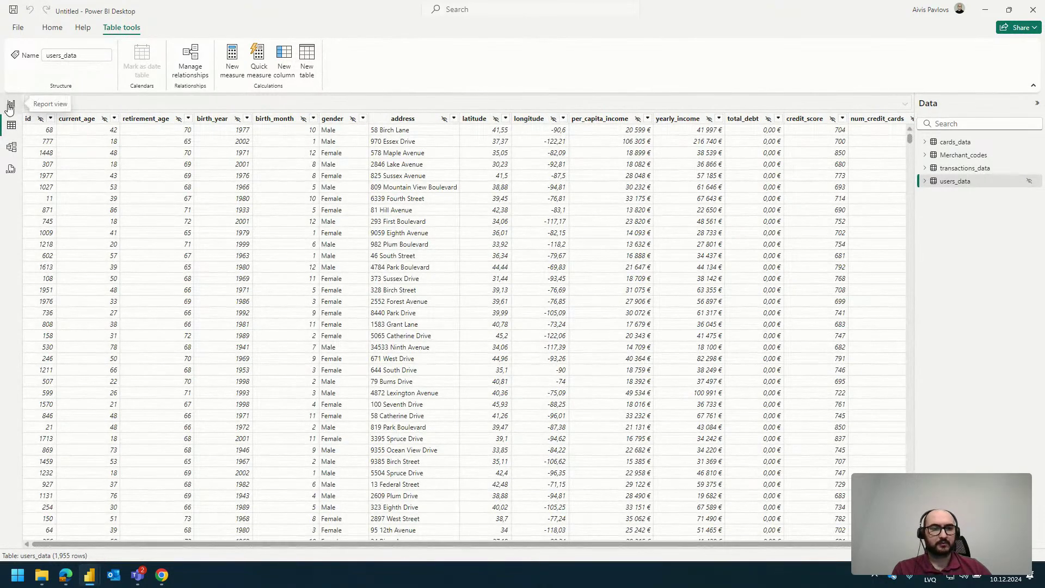
click(10, 105)
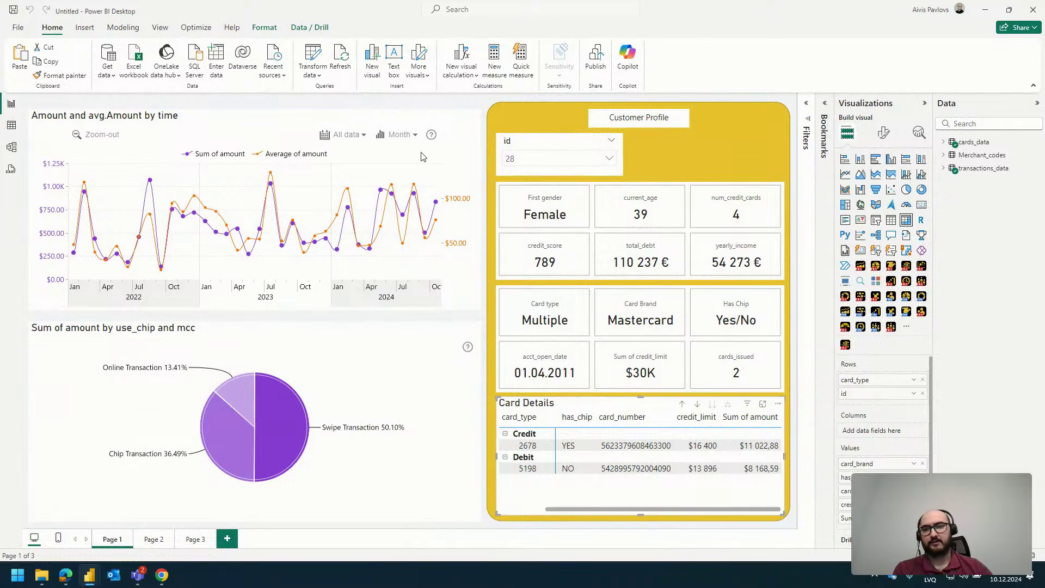
click(11, 125)
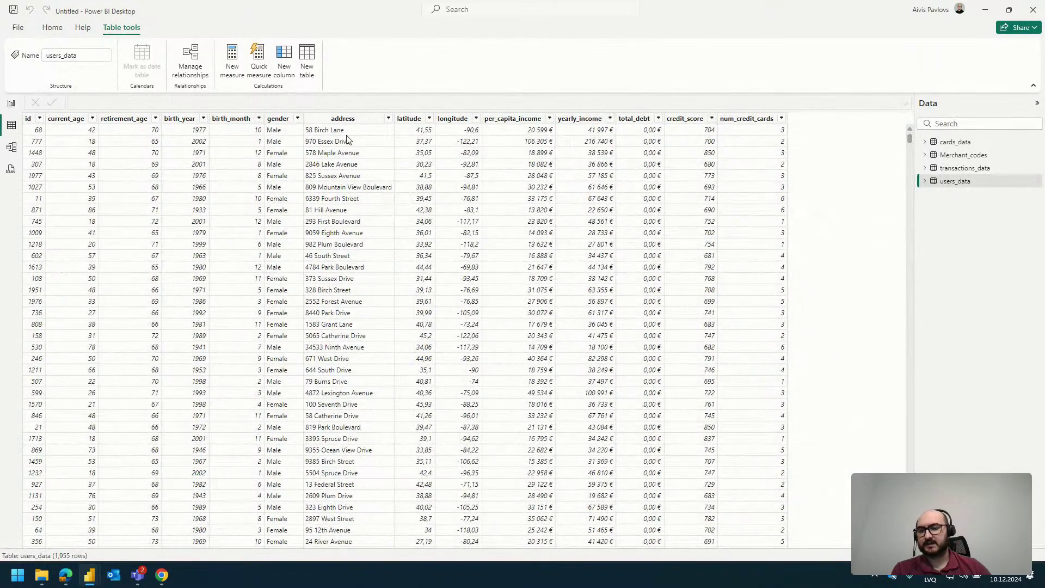
Return to the Power Query Editor with Transform data
click(52, 28)
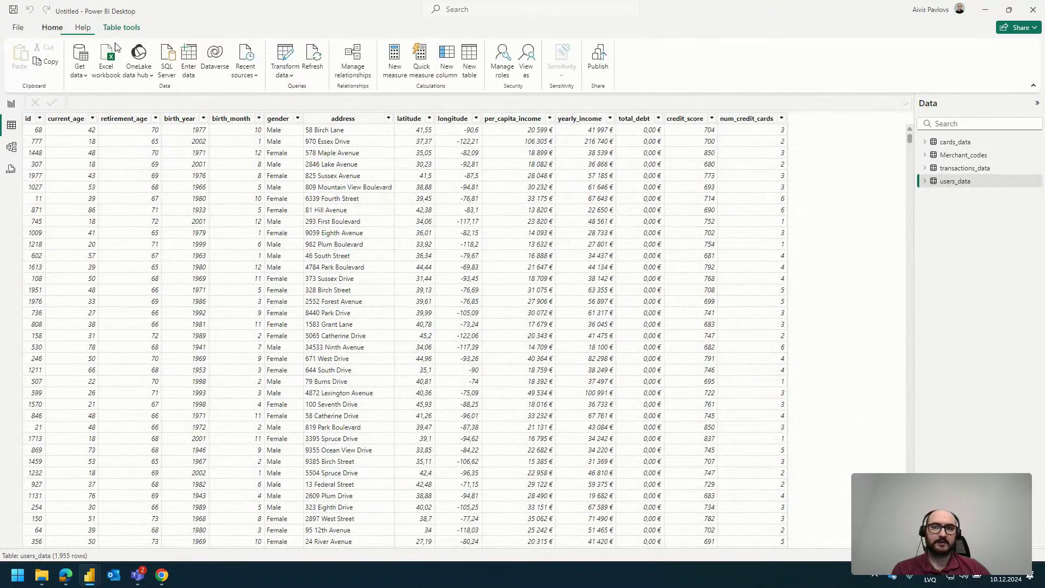
click(285, 61)
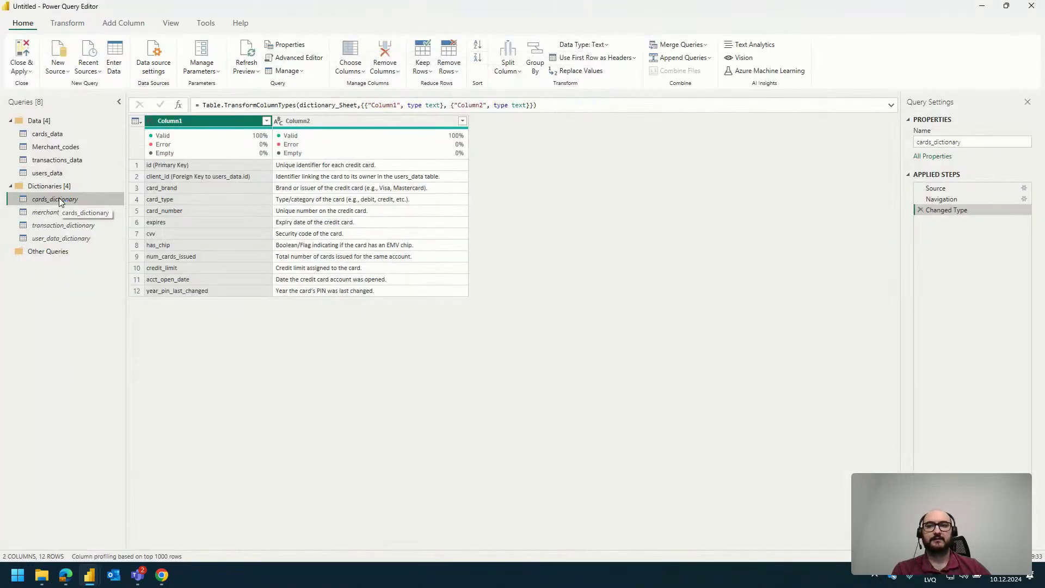
Check the load setting of cards_dictionary and review the merchant_codes, transaction, user_data and cards dictionary queries
right_click(60, 202)
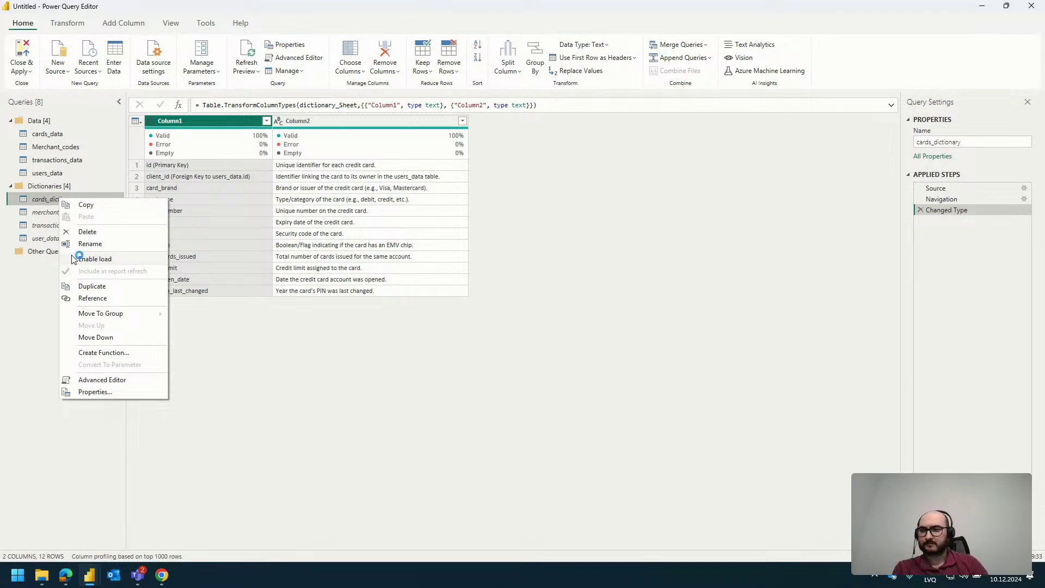
click(36, 213)
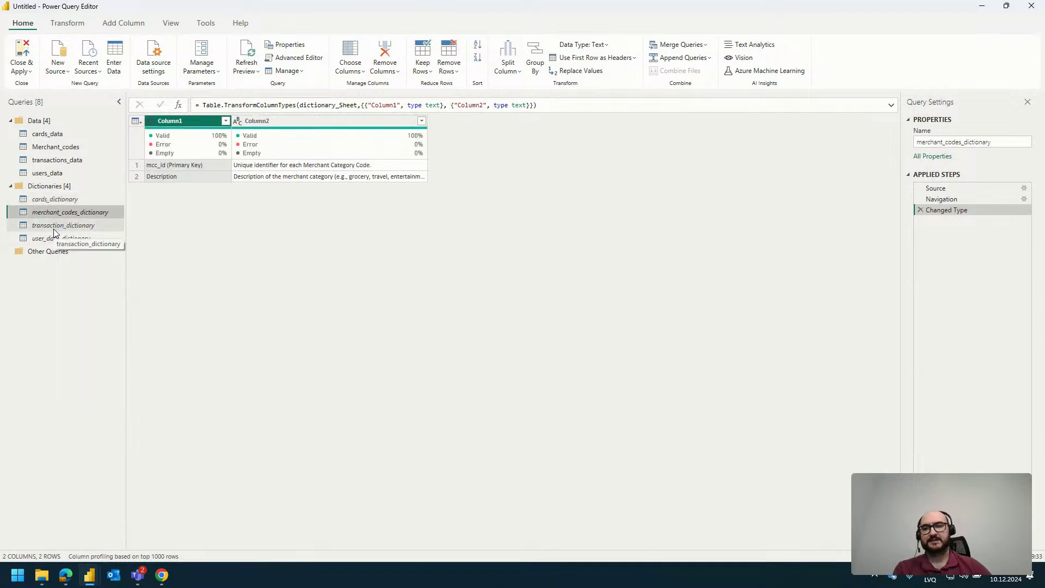
click(60, 227)
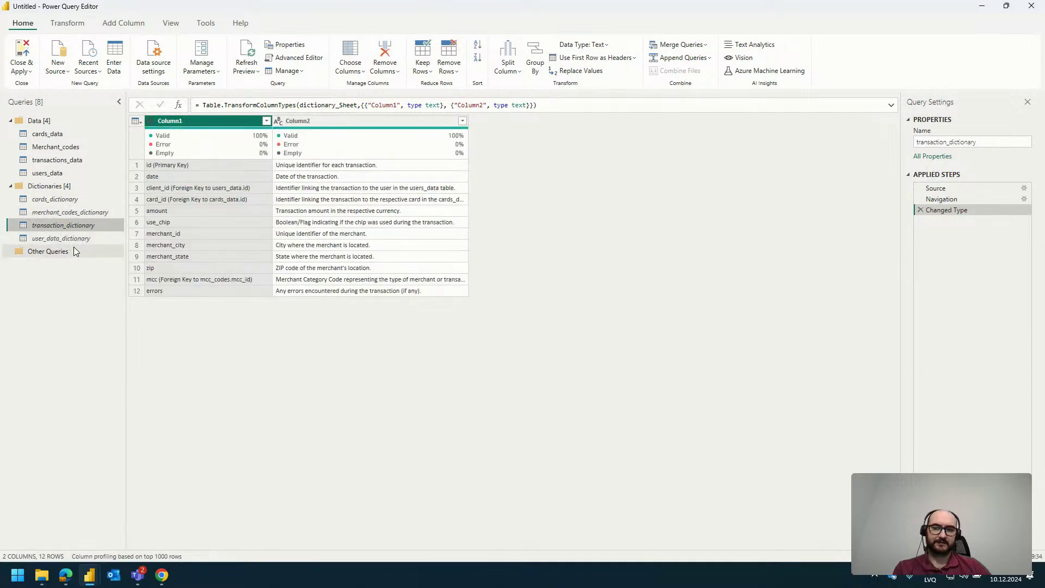
click(69, 239)
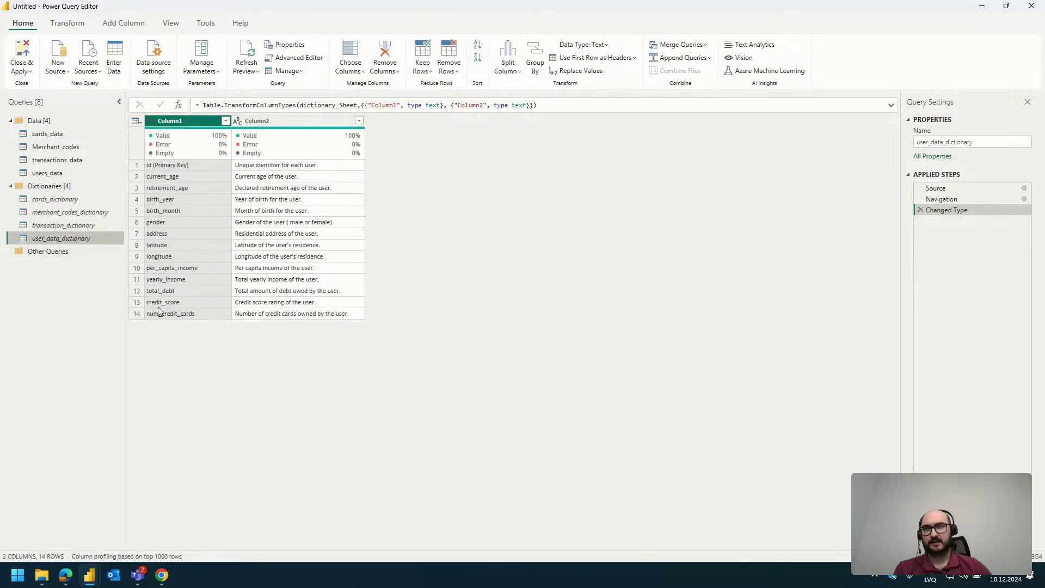
click(55, 199)
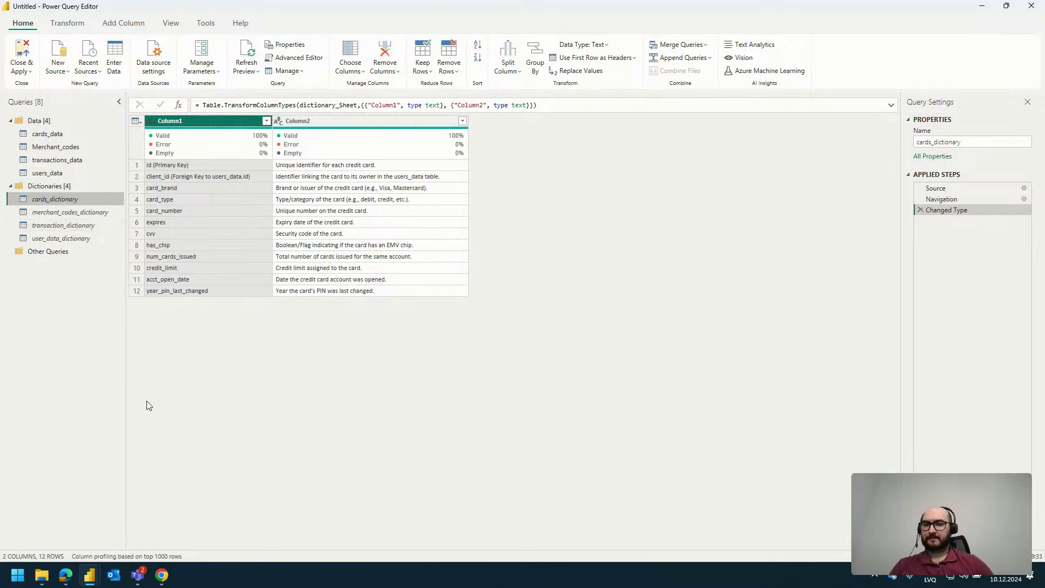
Return to the Power BI Desktop report, clear the visual selection on Page 1 and show the users_data table in table view
key(alt+Tab)
click(285, 58)
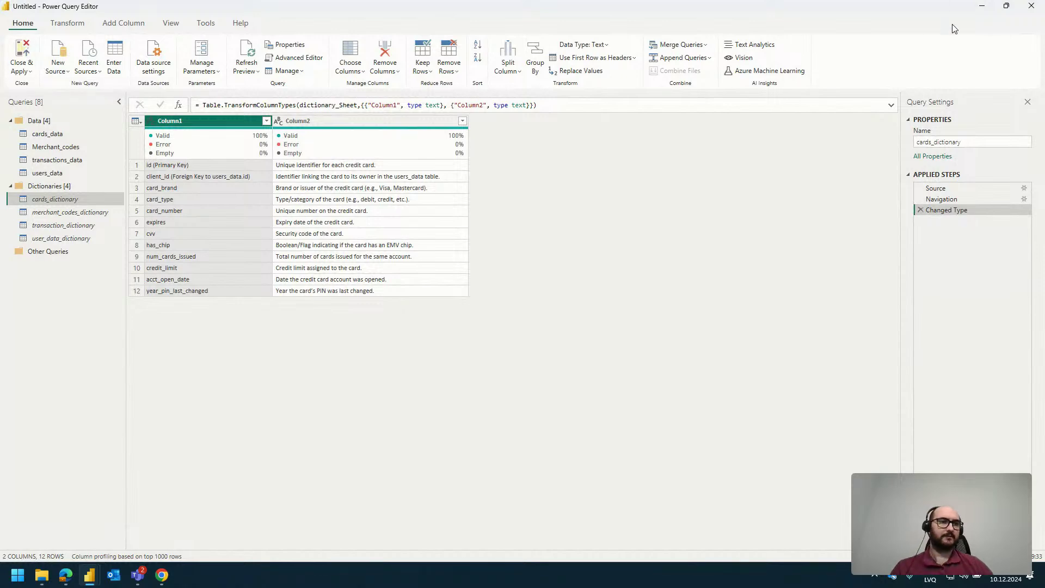
click(1032, 10)
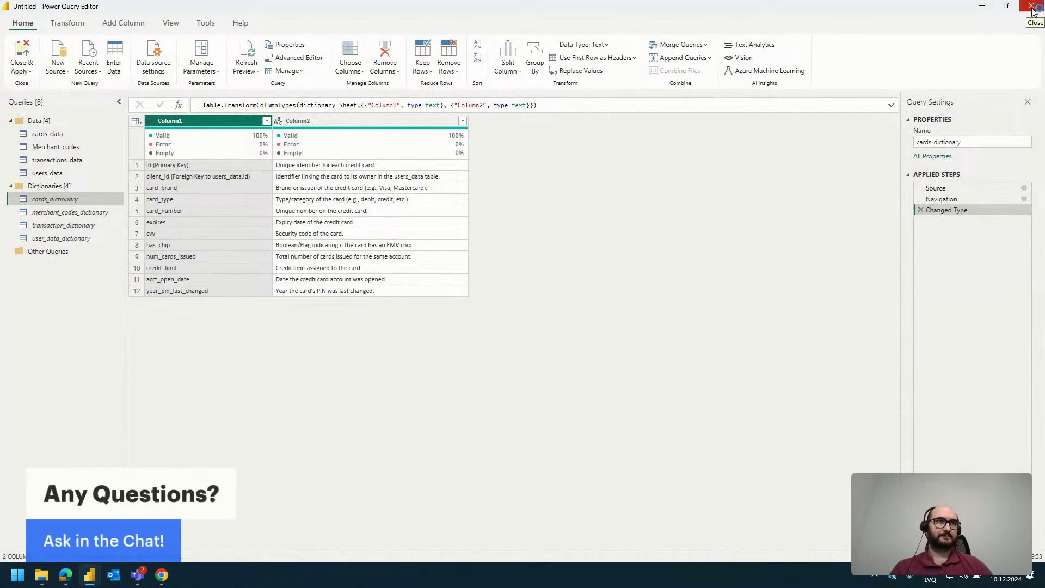
click(982, 11)
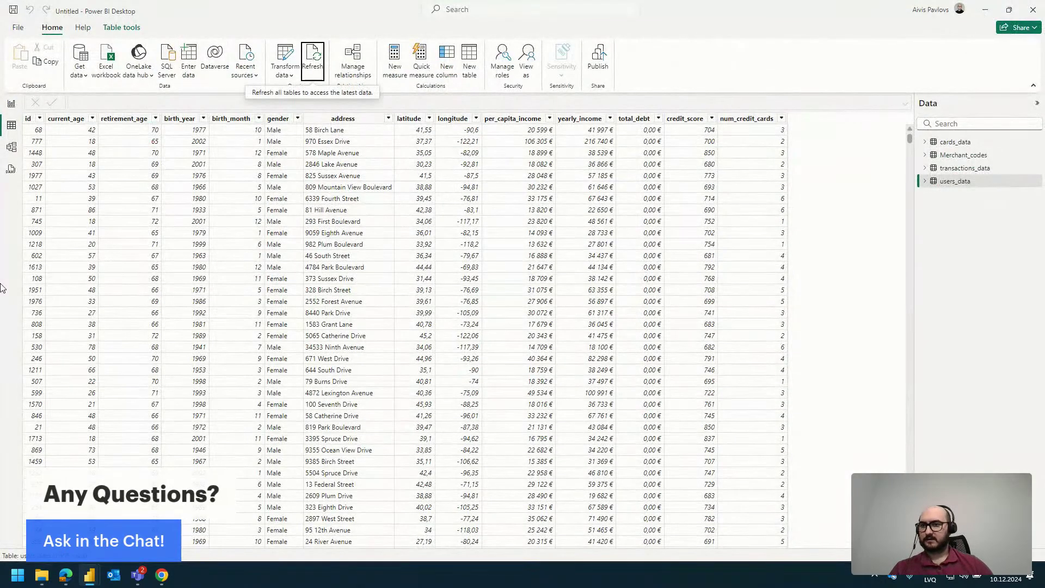
click(11, 103)
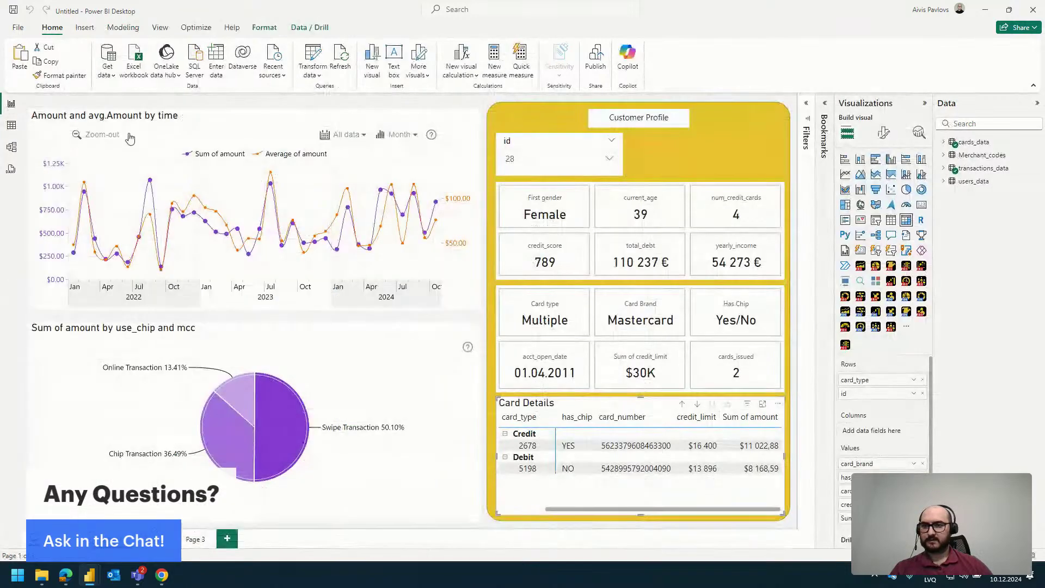
key(Escape)
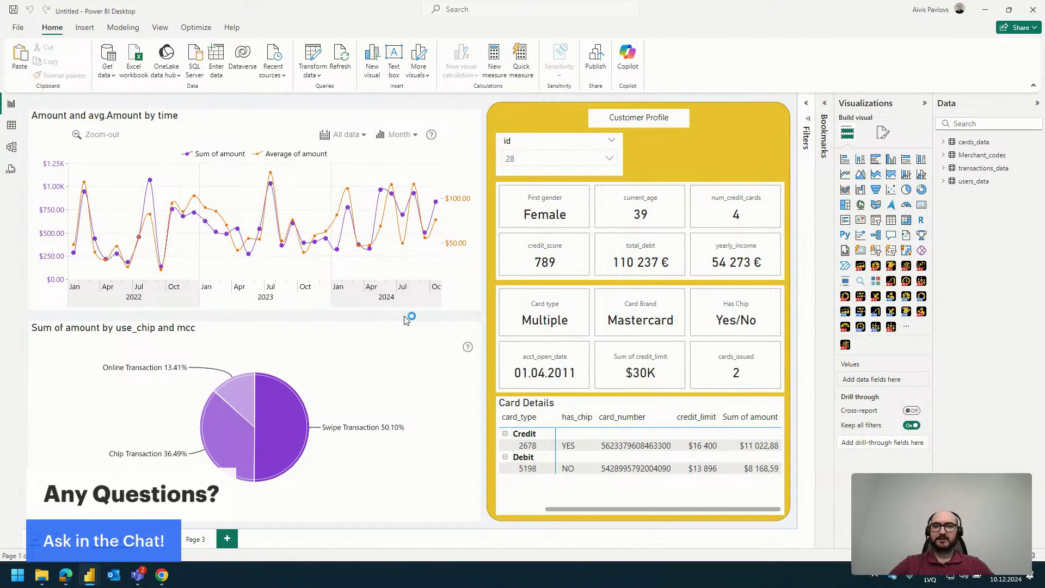
click(11, 126)
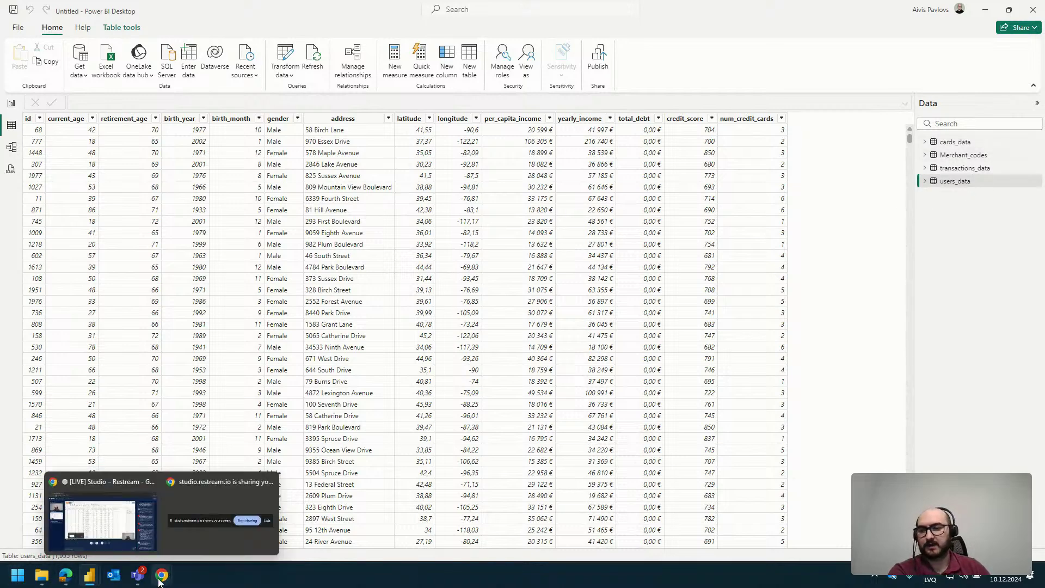
Switch to the web browser, open the Onyx Data December 2024 challenge from the ZoomCharts challenges page and show its brief
mouse_move(140, 582)
click(66, 575)
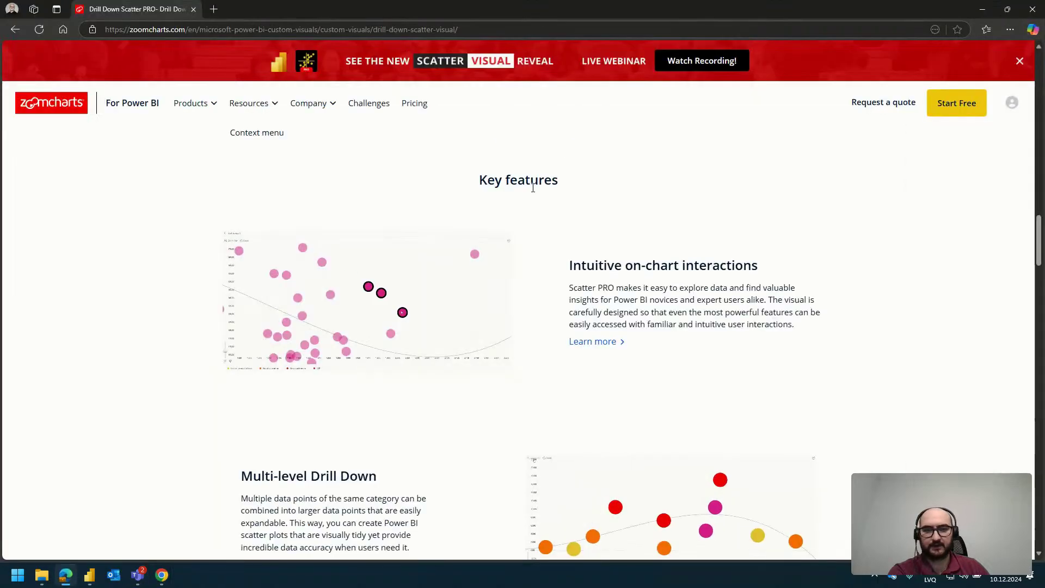
click(369, 105)
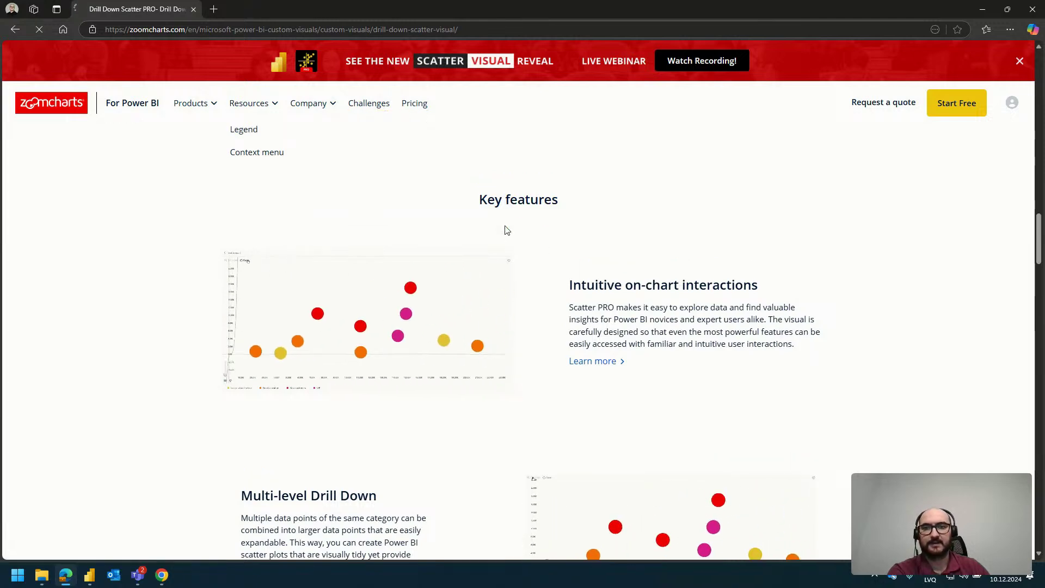
scroll(505, 230, down, 10)
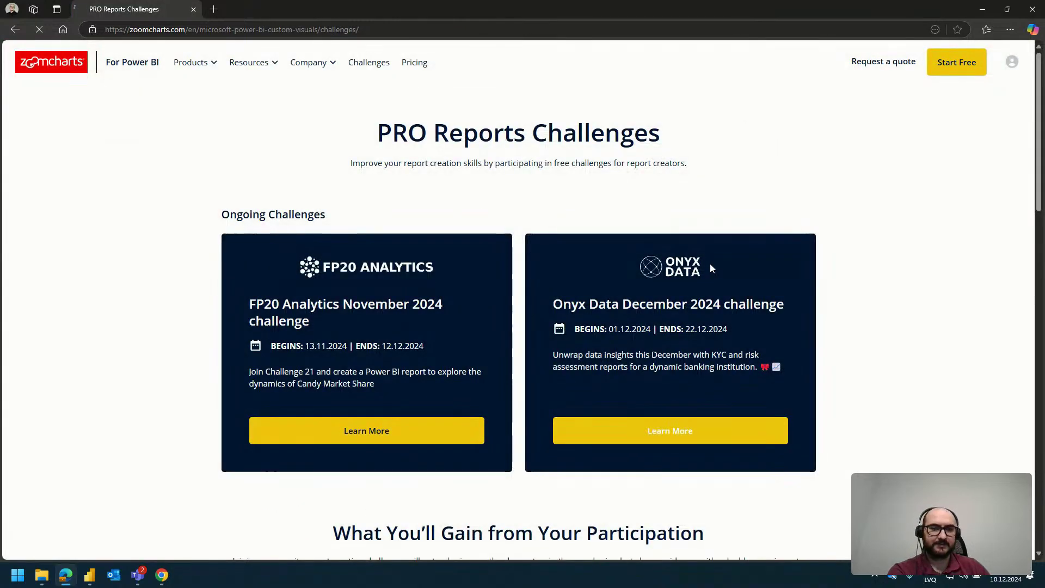
click(705, 259)
scroll(653, 318, down, 3)
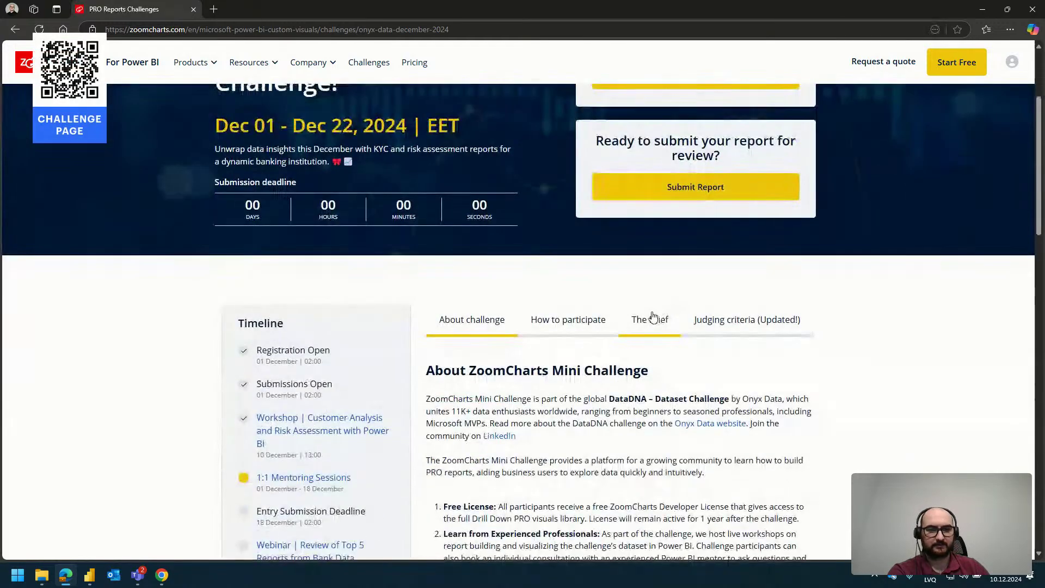
click(654, 318)
scroll(707, 268, down, 7)
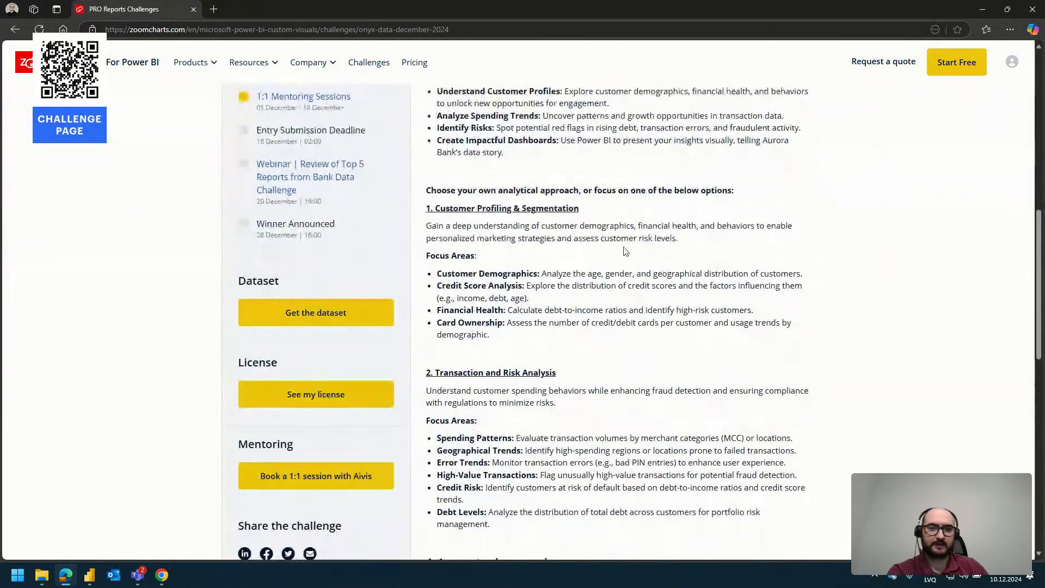
Examine the brief's analysis options, Customer Profiling & Segmentation with its focus areas and Transaction and Risk Analysis
drag(440, 209, 576, 220)
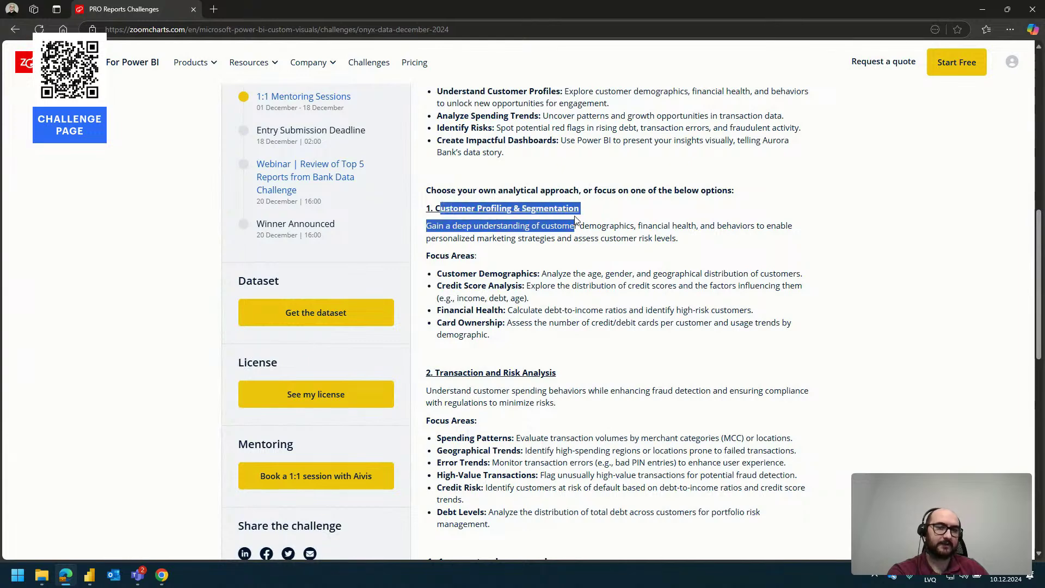
click(563, 214)
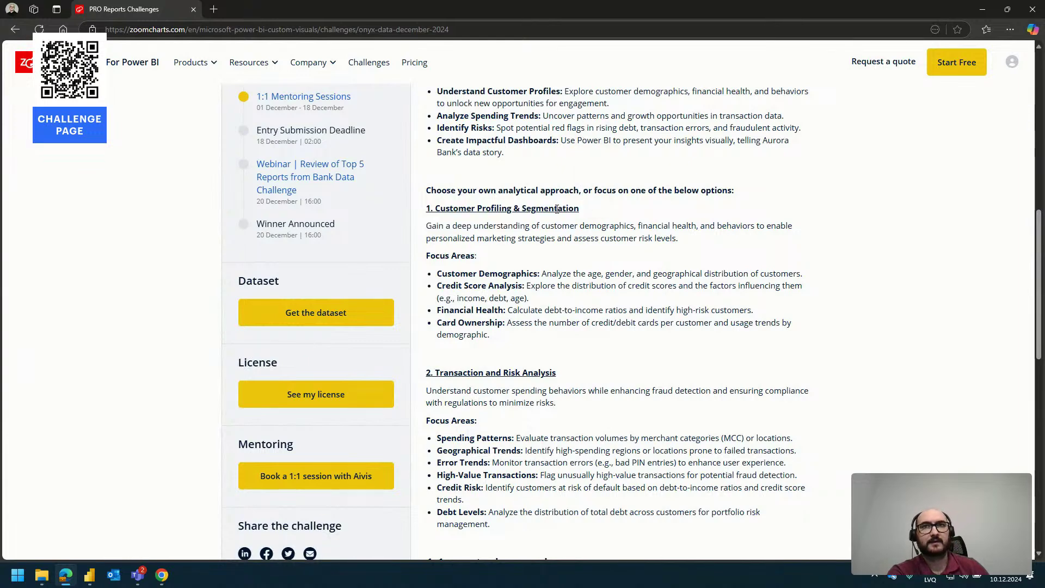
scroll(557, 209, down, 1)
mouse_move(442, 219)
mouse_down()
mouse_move(534, 233)
mouse_move(566, 272)
mouse_up()
click(564, 278)
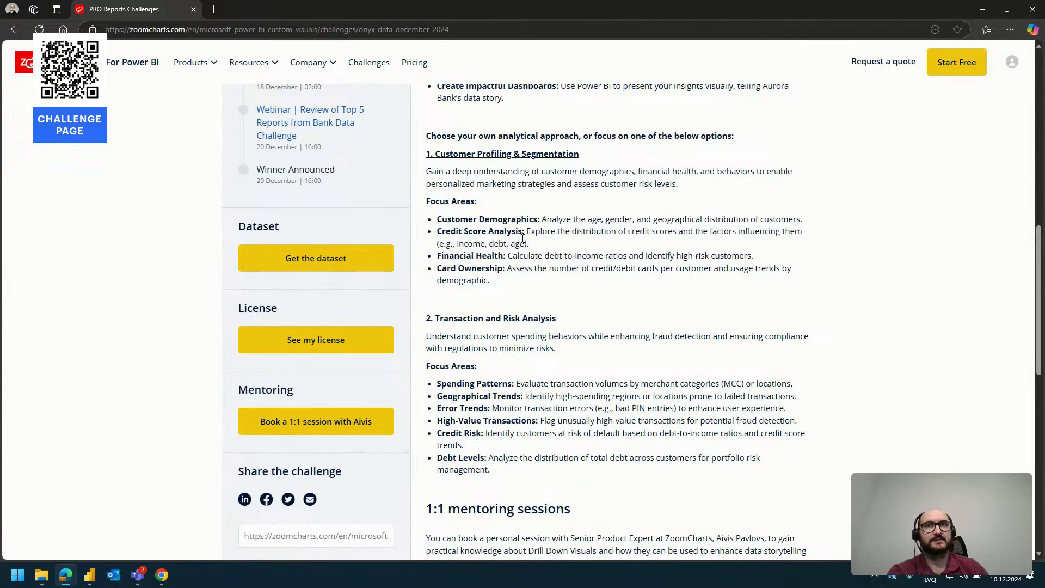
triple_click(437, 200)
drag(449, 154, 501, 155)
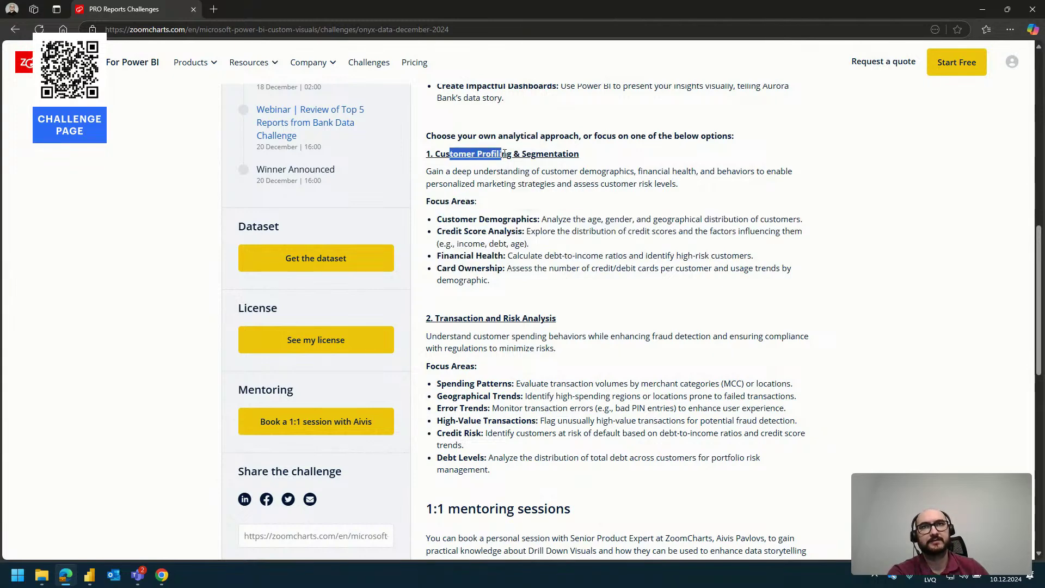
drag(436, 201, 540, 255)
click(541, 255)
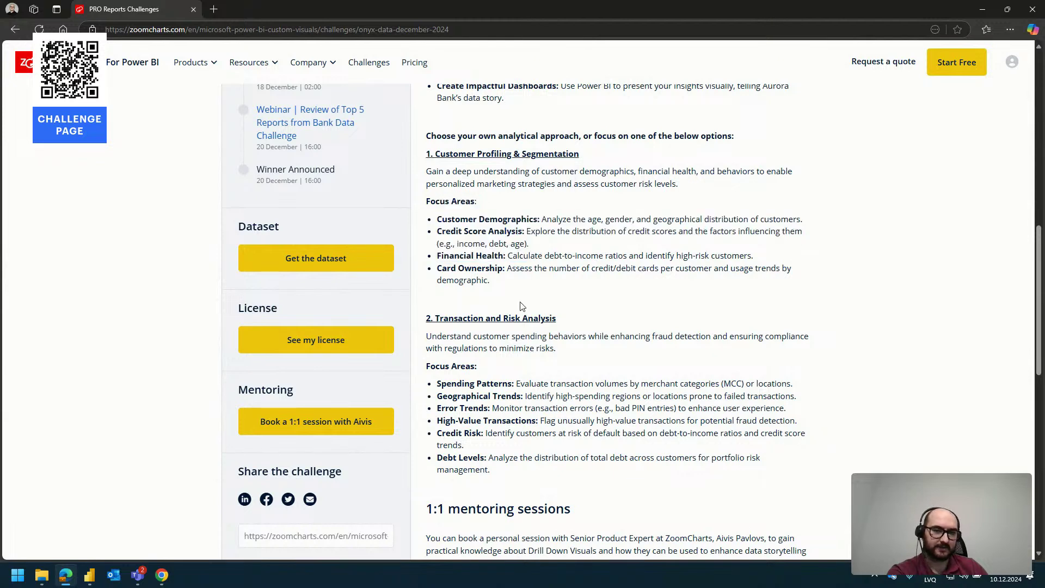
drag(446, 319, 500, 320)
click(465, 324)
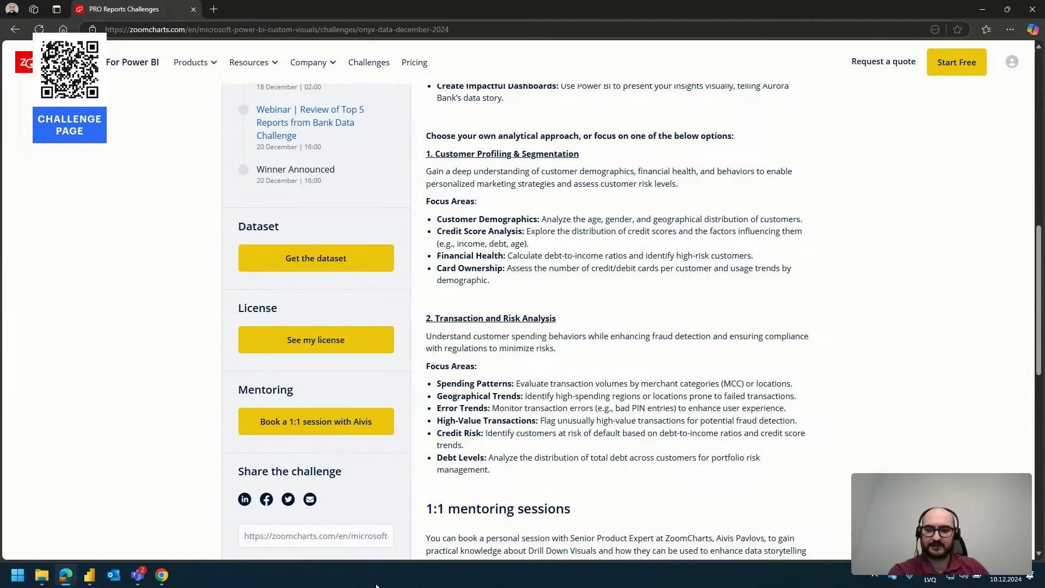
Switch back to Power BI Desktop and show Page 1 with the customer profile in report view
mouse_move(91, 576)
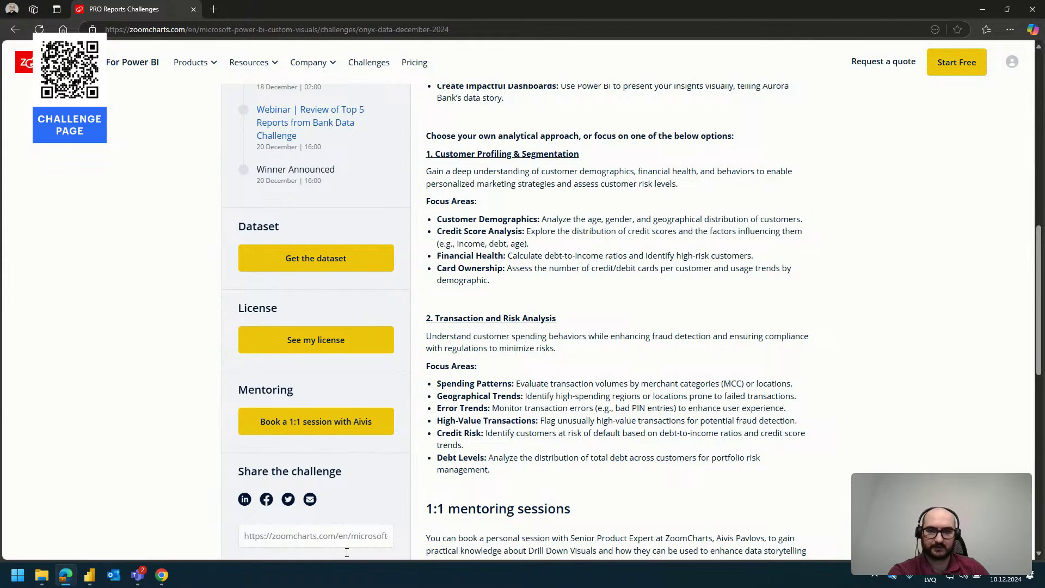
click(103, 495)
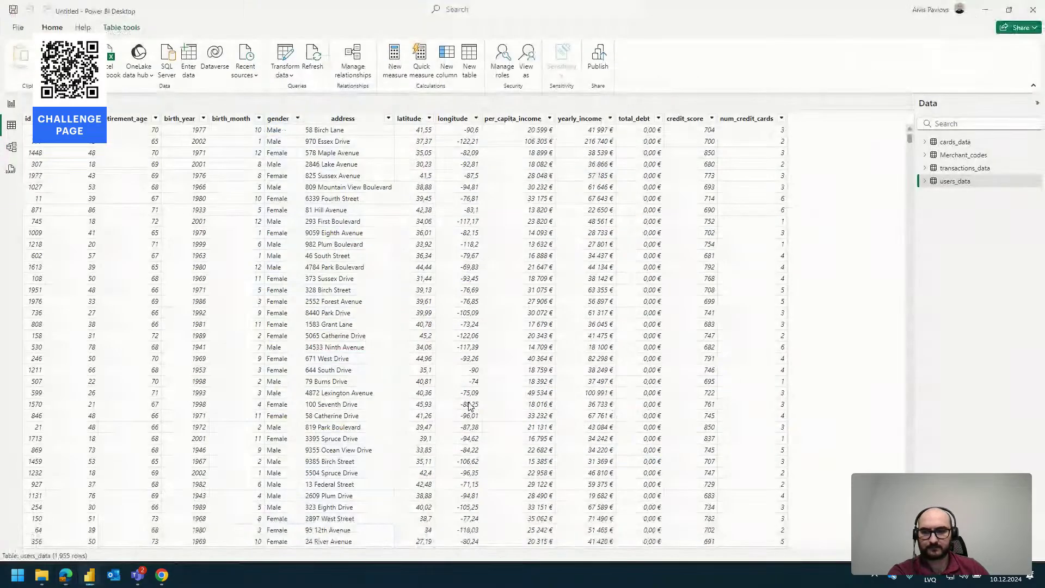
click(164, 522)
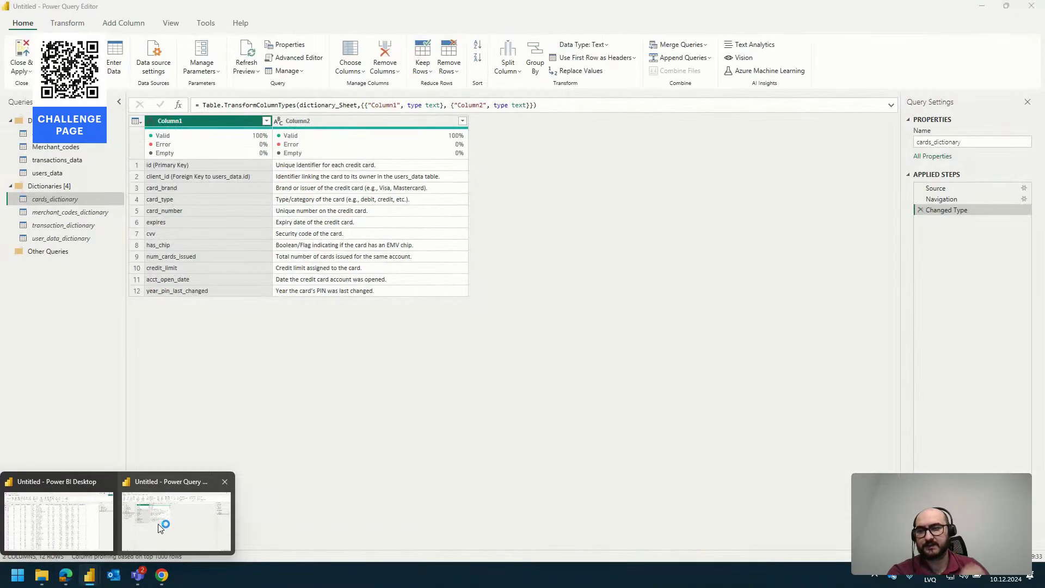
mouse_move(89, 574)
click(104, 506)
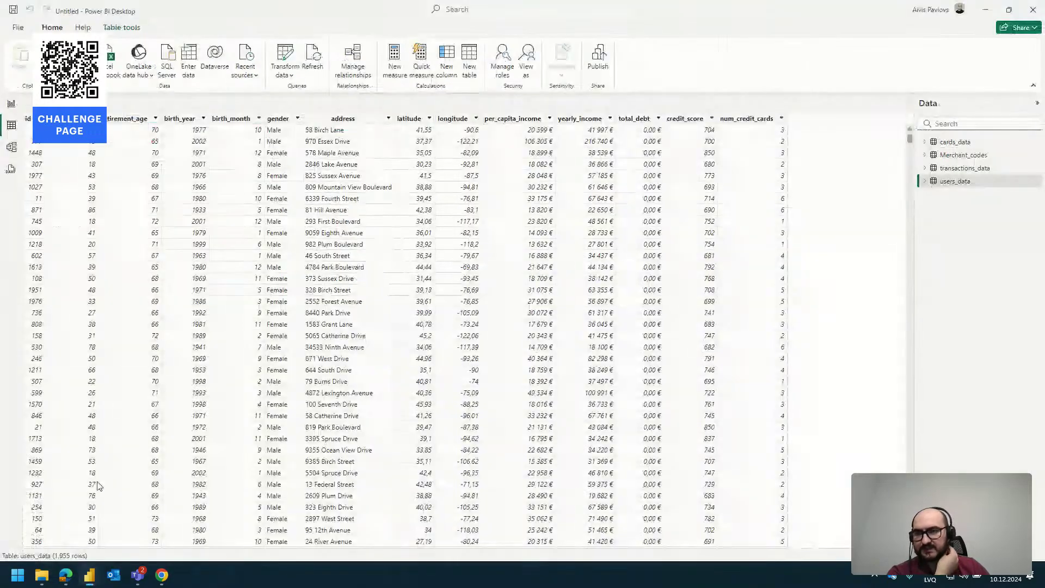
click(11, 103)
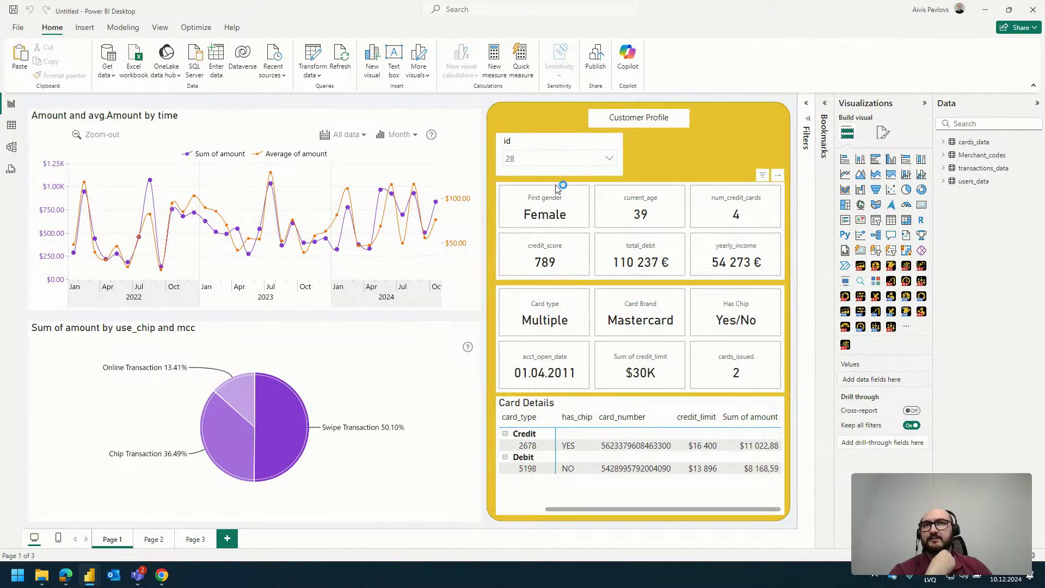
Set the Customer Profile id slicer to 64 and inspect the Card Details table
click(560, 160)
click(561, 167)
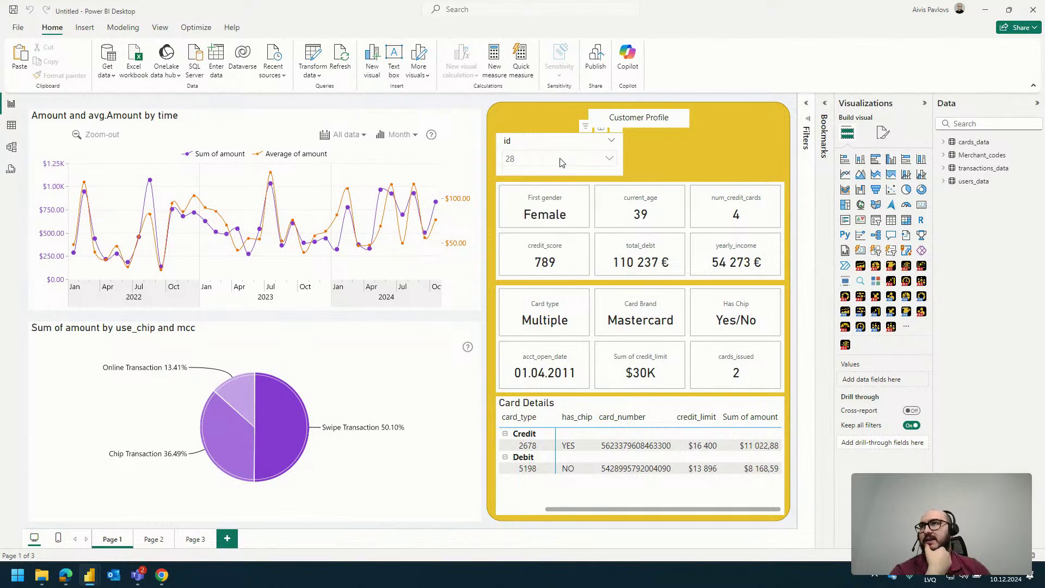
click(561, 161)
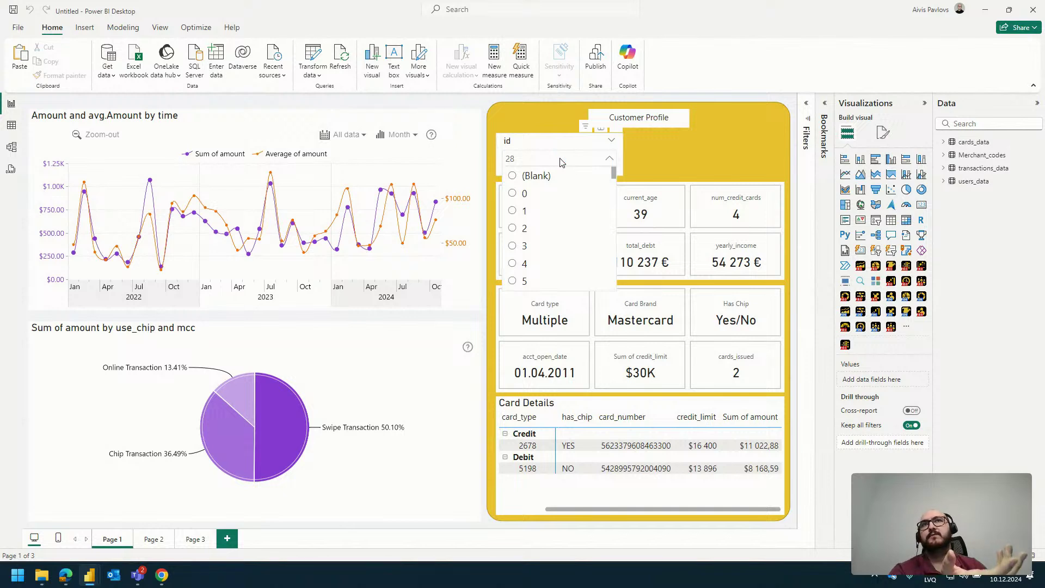
click(560, 161)
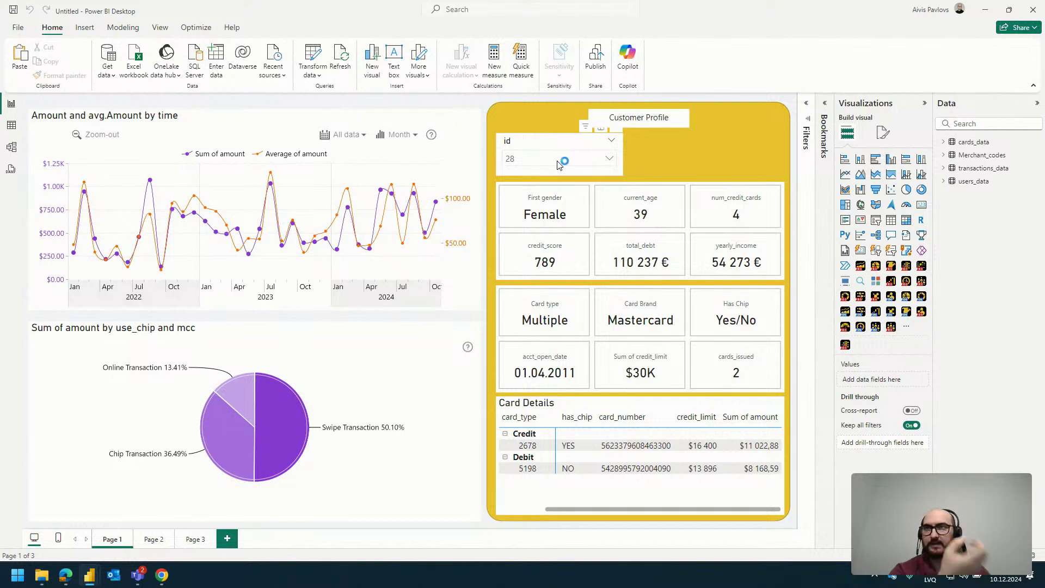
click(558, 165)
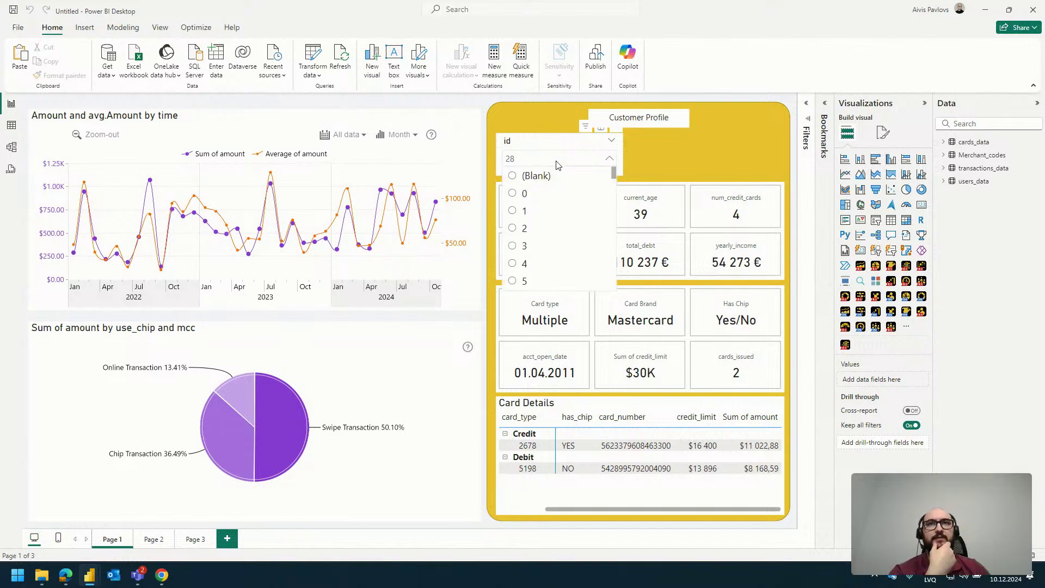
scroll(559, 237, down, 15)
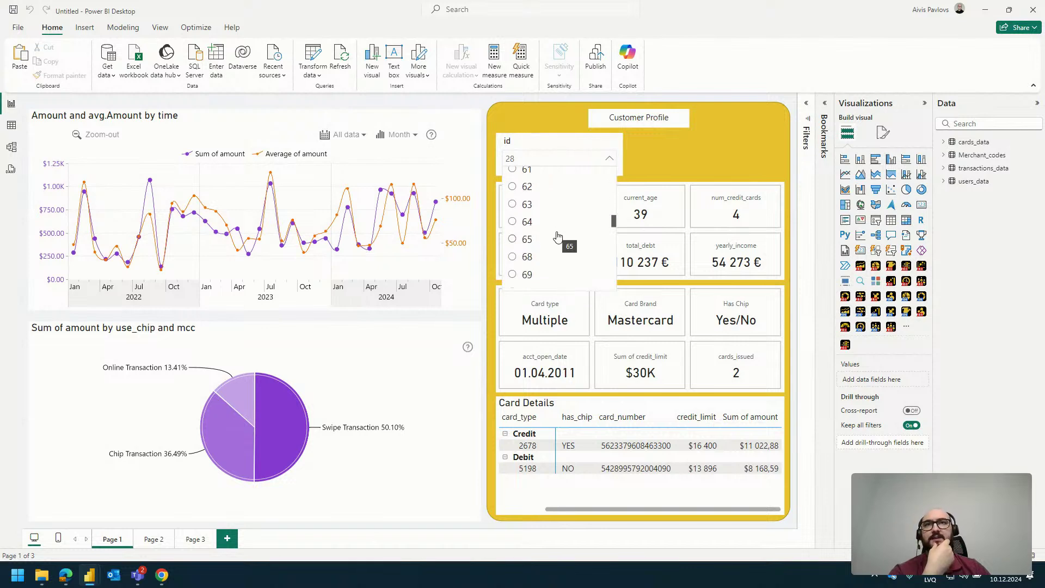
click(556, 227)
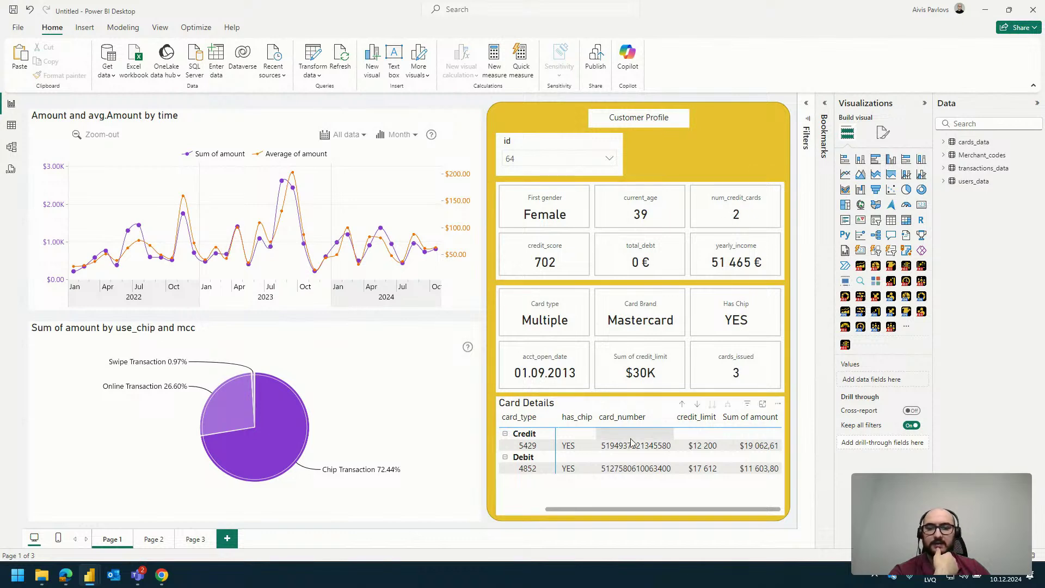
click(599, 510)
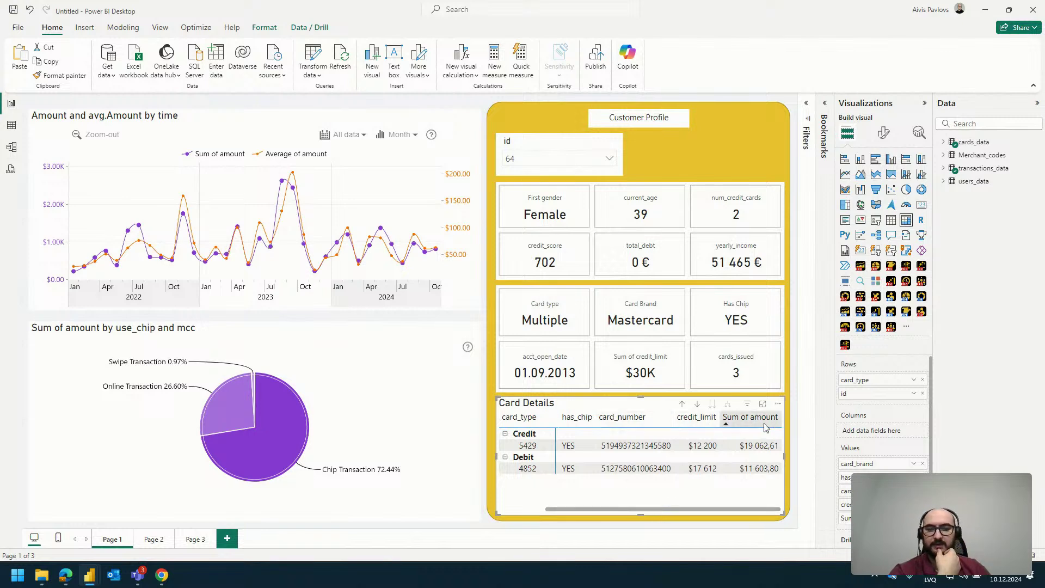
drag(629, 508, 688, 514)
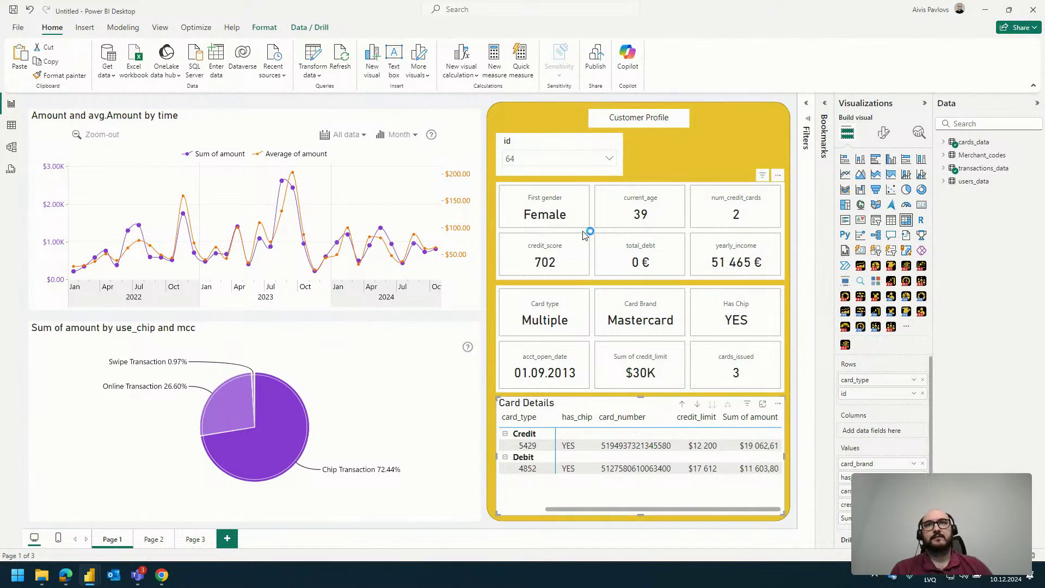
Check the time unit options of the Amount and avg.Amount by time chart and zoom it to August–October 2024
click(396, 319)
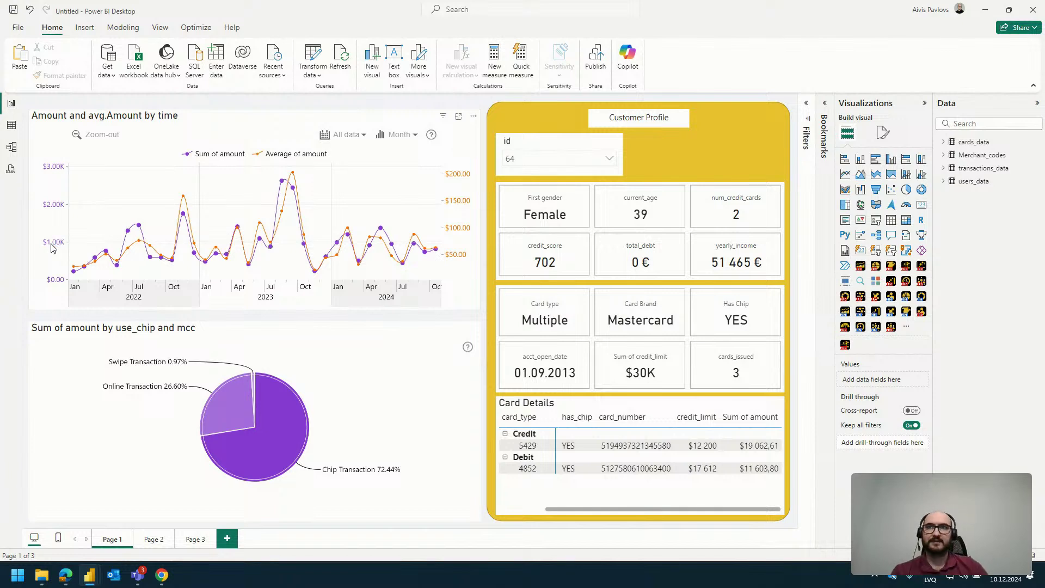
mouse_move(184, 272)
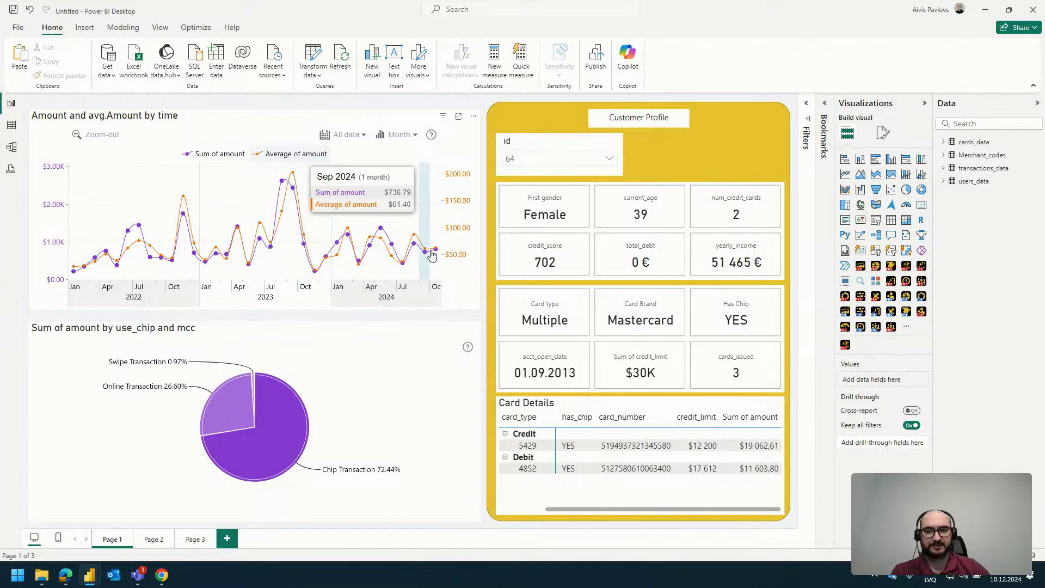
click(399, 135)
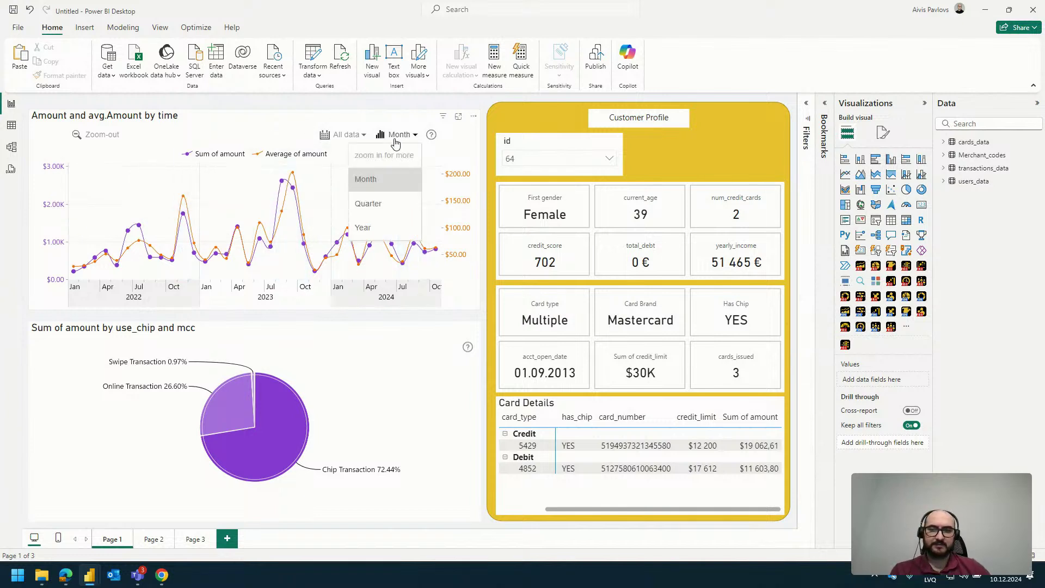
click(401, 138)
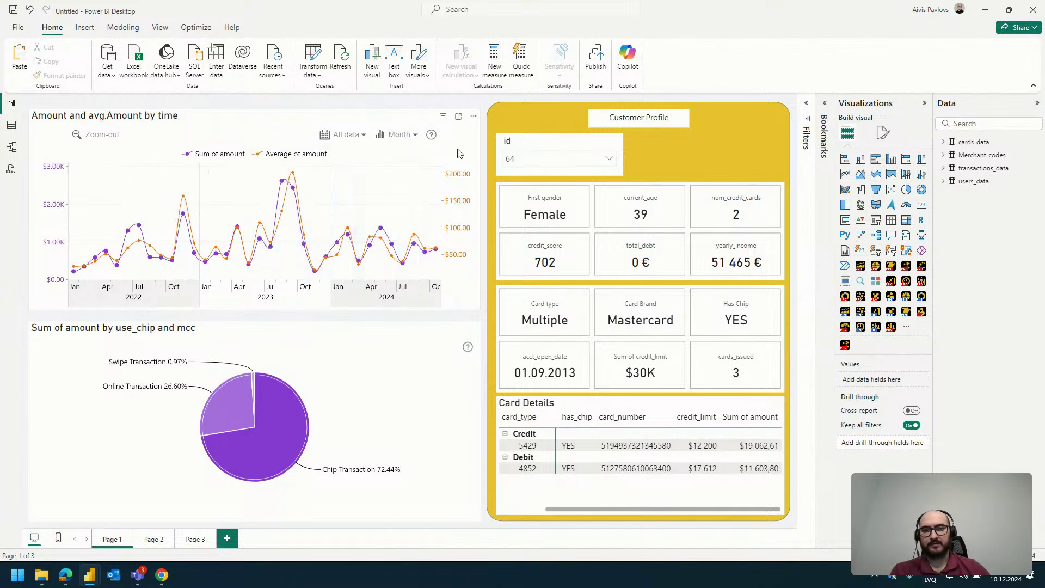
mouse_move(399, 288)
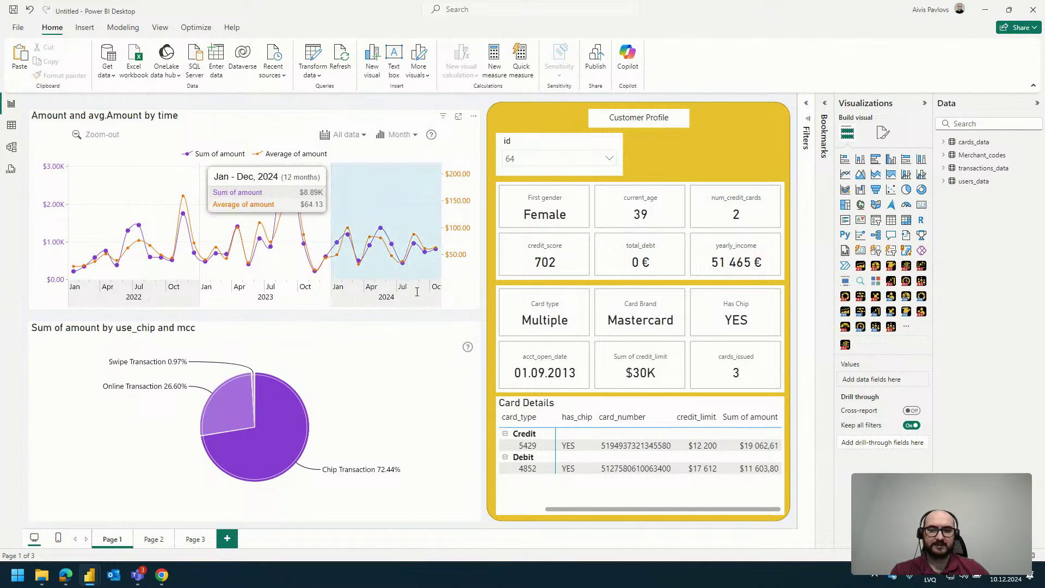
click(425, 228)
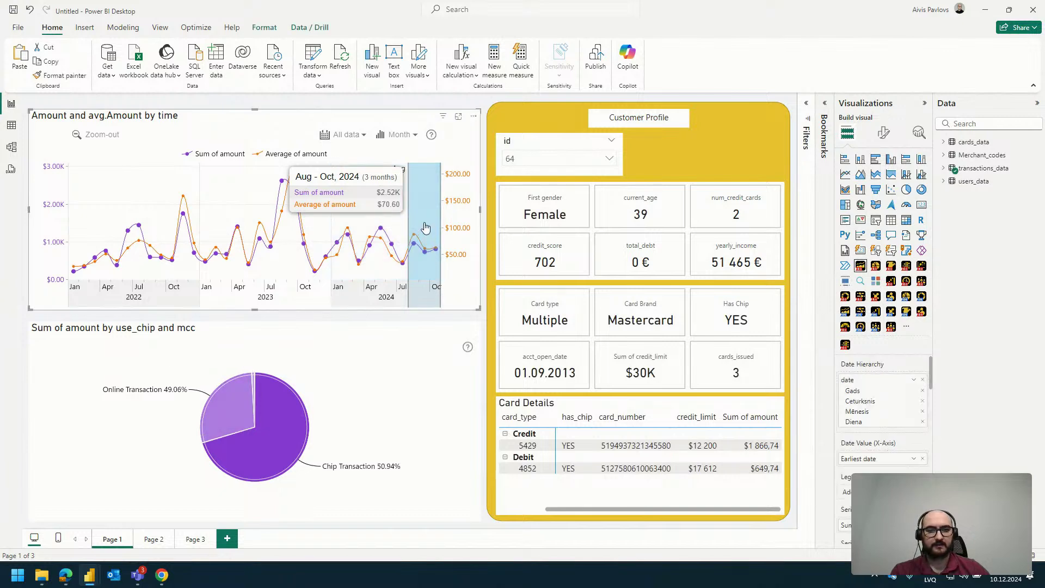
click(426, 227)
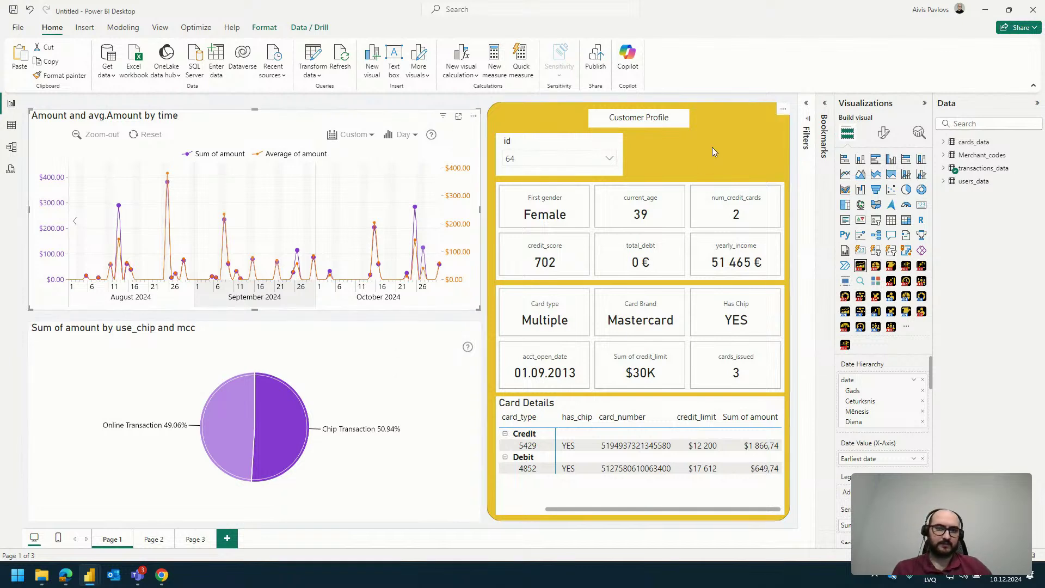
Turn on the Hide Rows with No... option in the time chart's Tooltip Settings and check an empty day's tooltip
click(883, 132)
scroll(871, 353, down, 5)
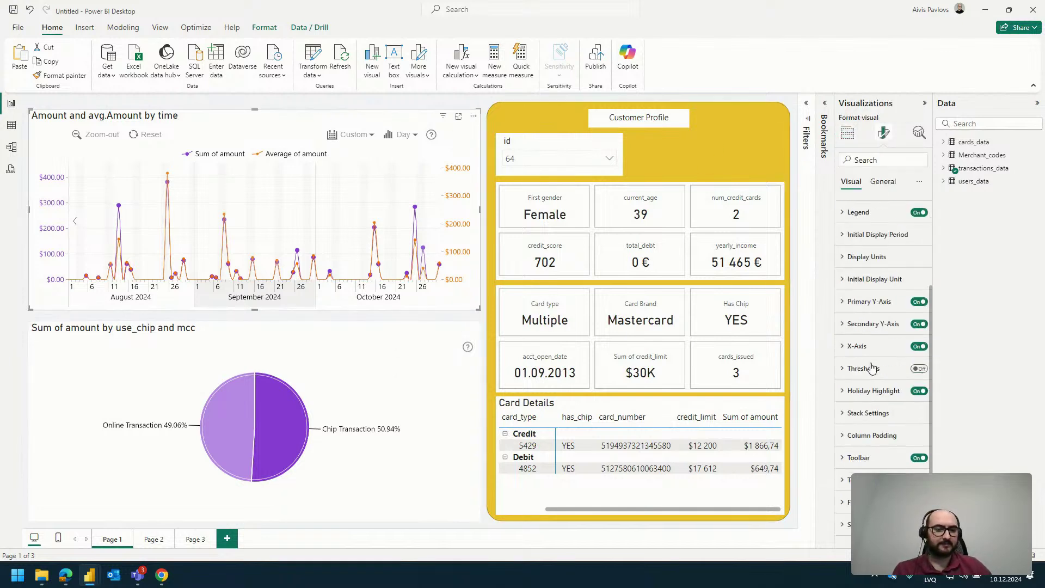
click(871, 444)
scroll(884, 435, down, 3)
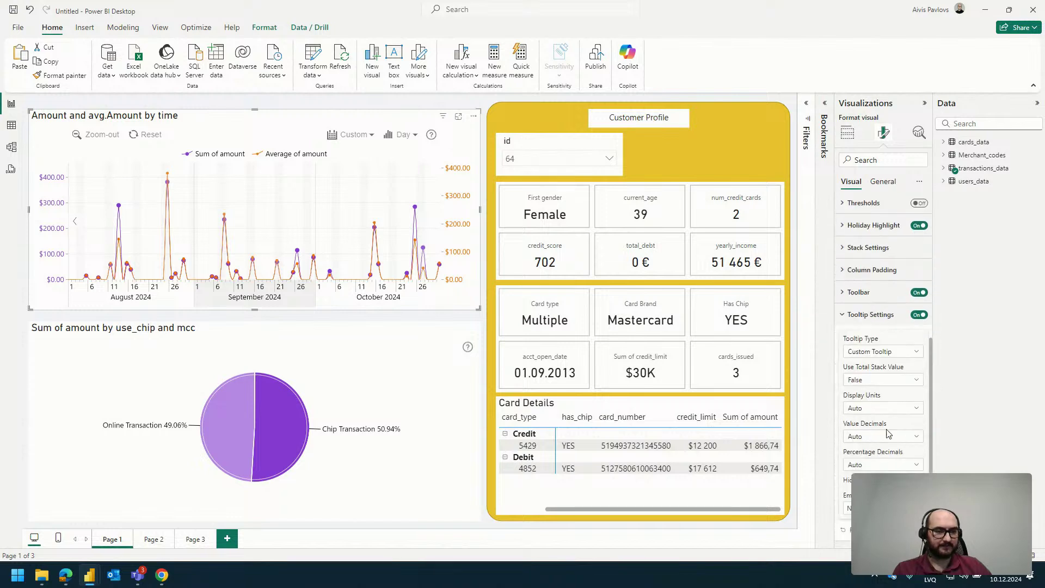
click(914, 447)
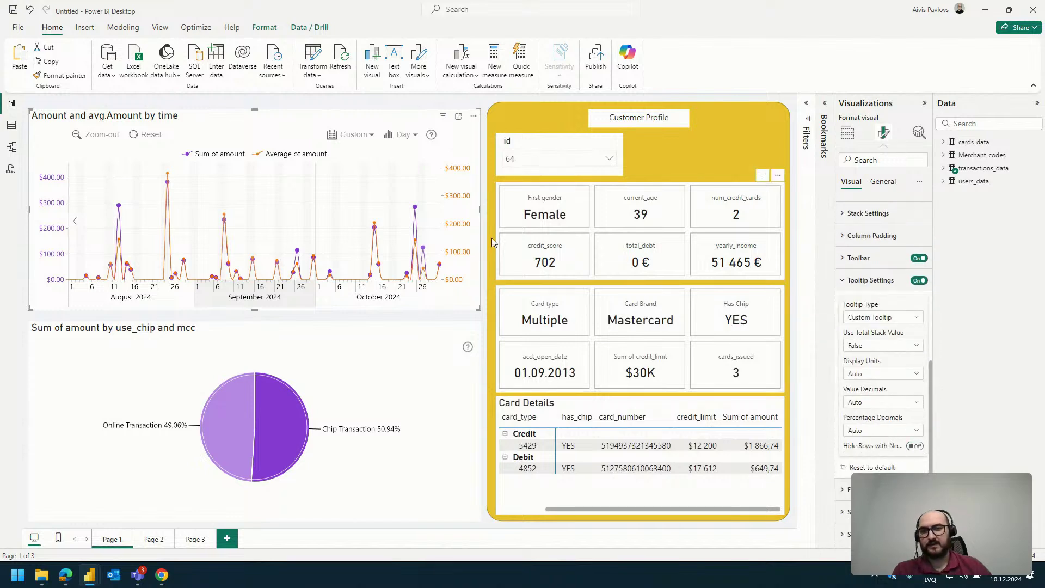
mouse_move(340, 185)
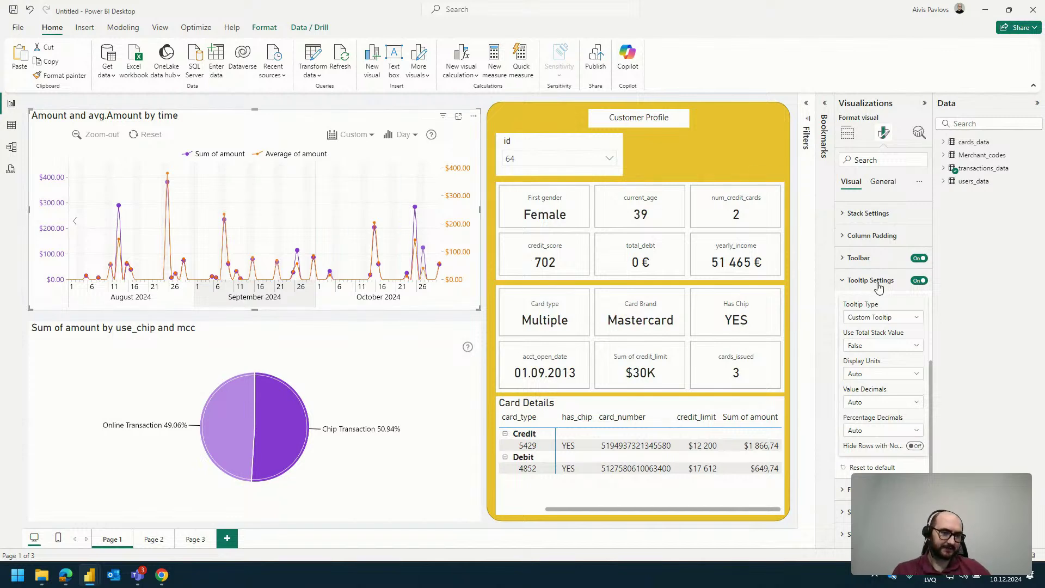
click(914, 447)
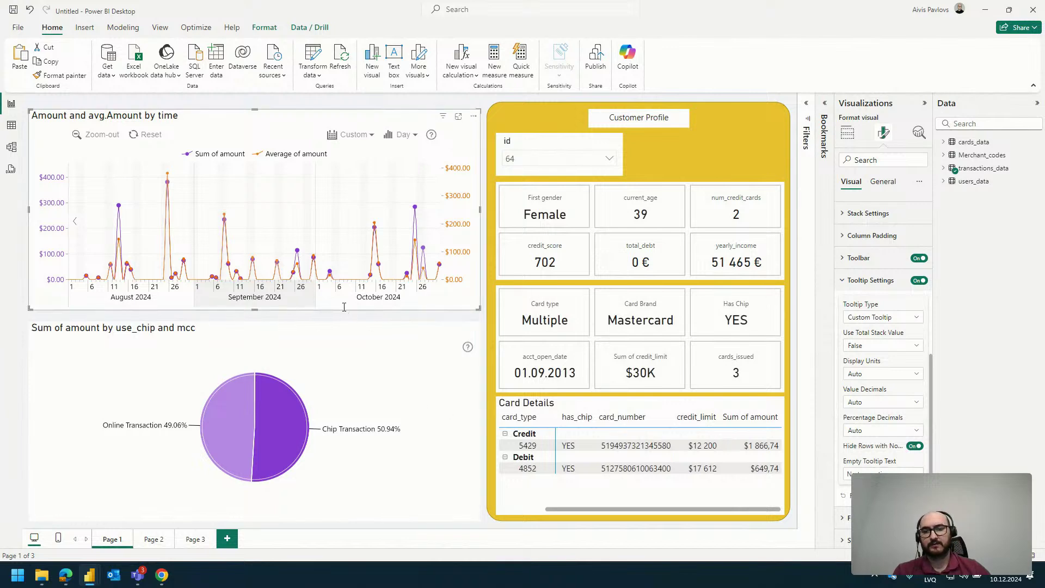
mouse_move(329, 276)
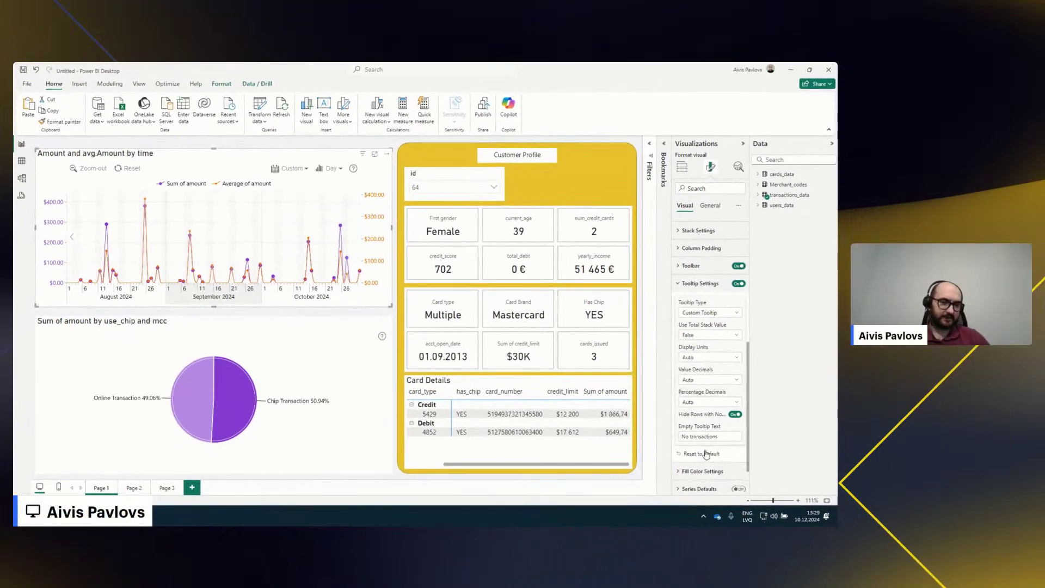
Try "No Data" as the time chart's Empty Tooltip Text, replace it with "No Transactions" and check it on October 11, 2024
double_click(698, 436)
text(Data)
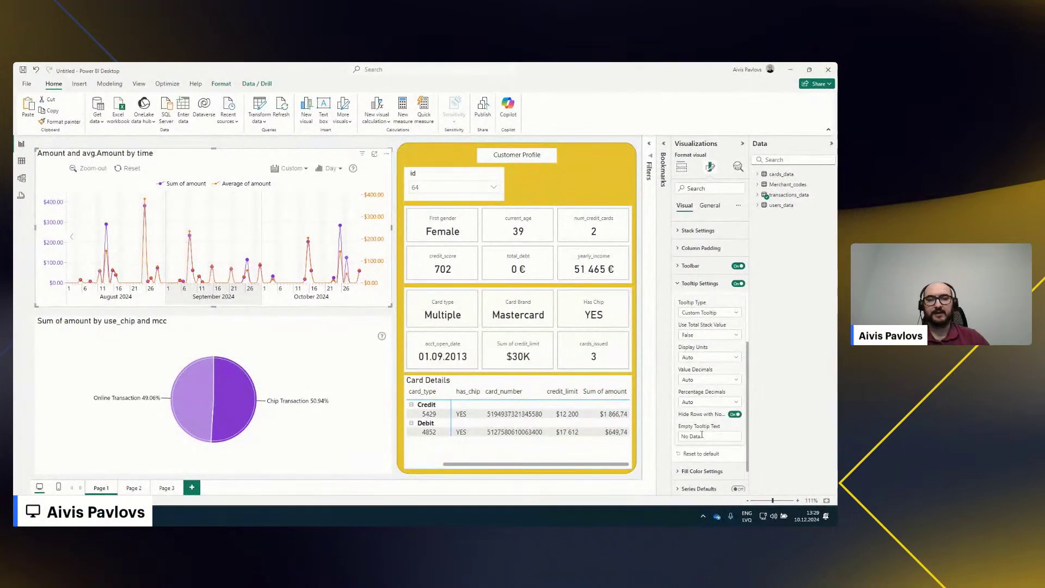
mouse_move(316, 255)
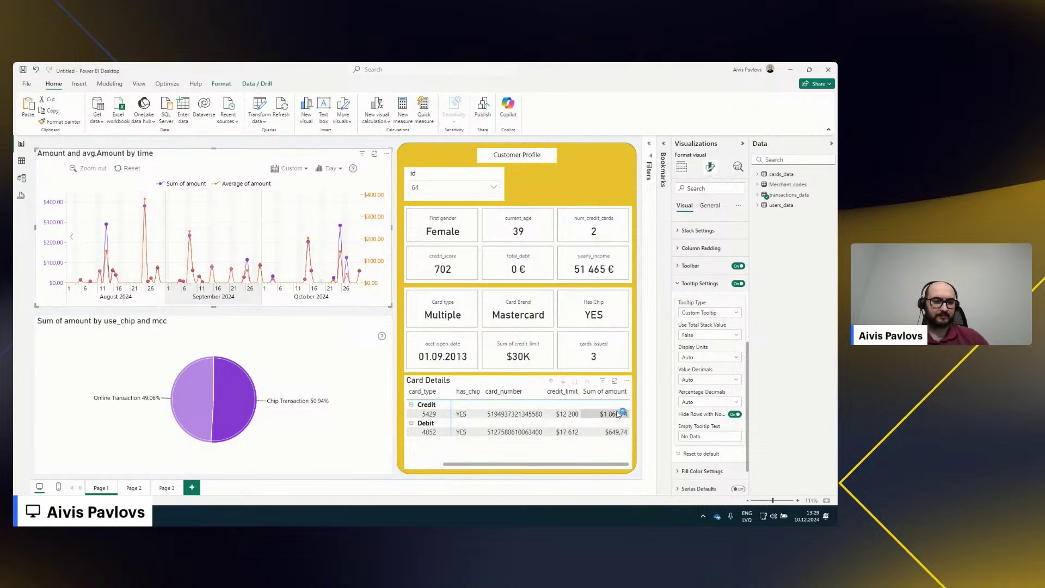
drag(714, 436, 694, 436)
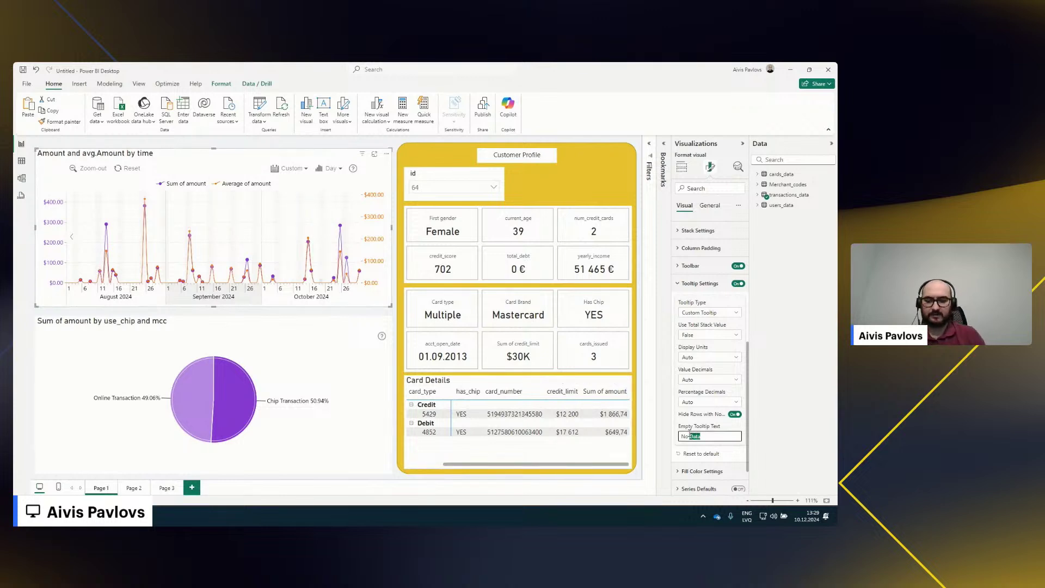
text(tions)
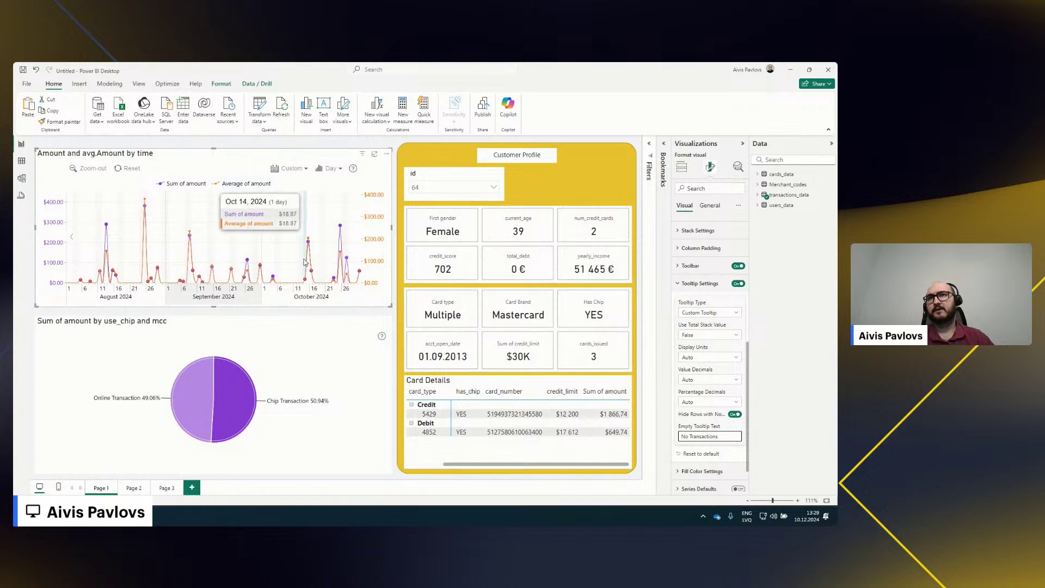
mouse_move(298, 262)
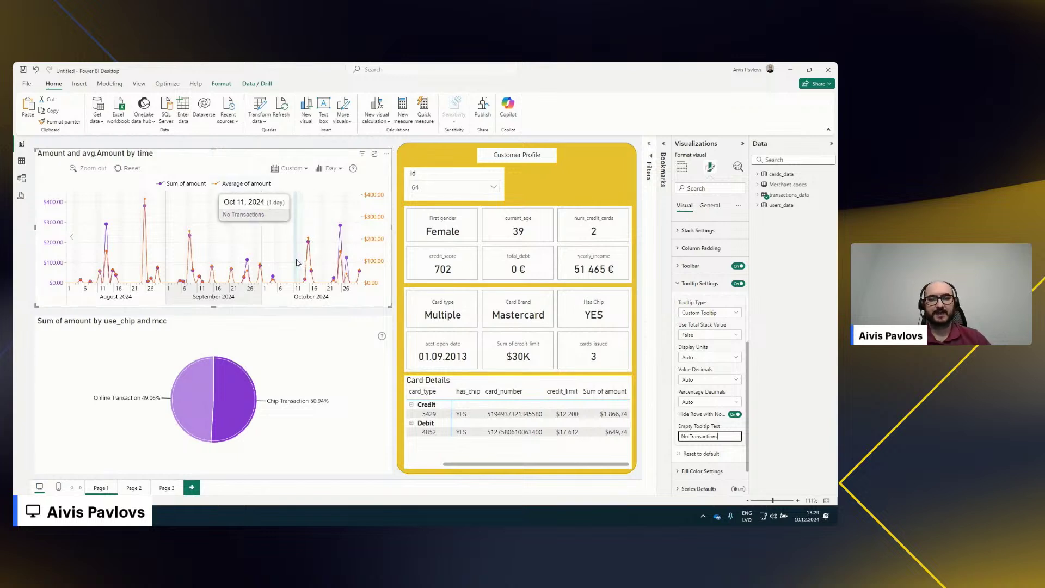
Inspect the category fields and slices of the use_chip pie chart and drill into a transaction type's mcc breakdown
click(293, 323)
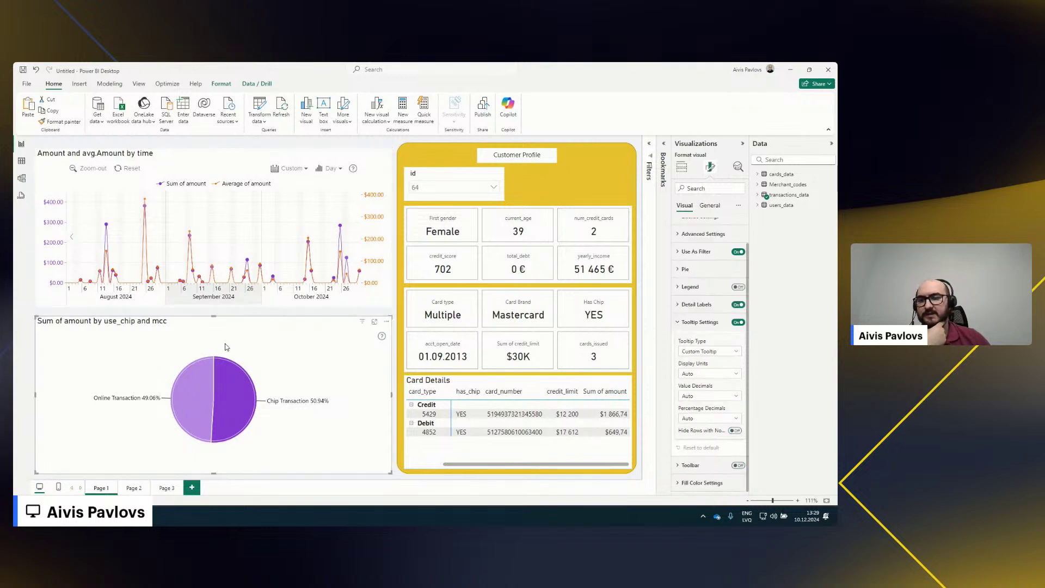
click(681, 167)
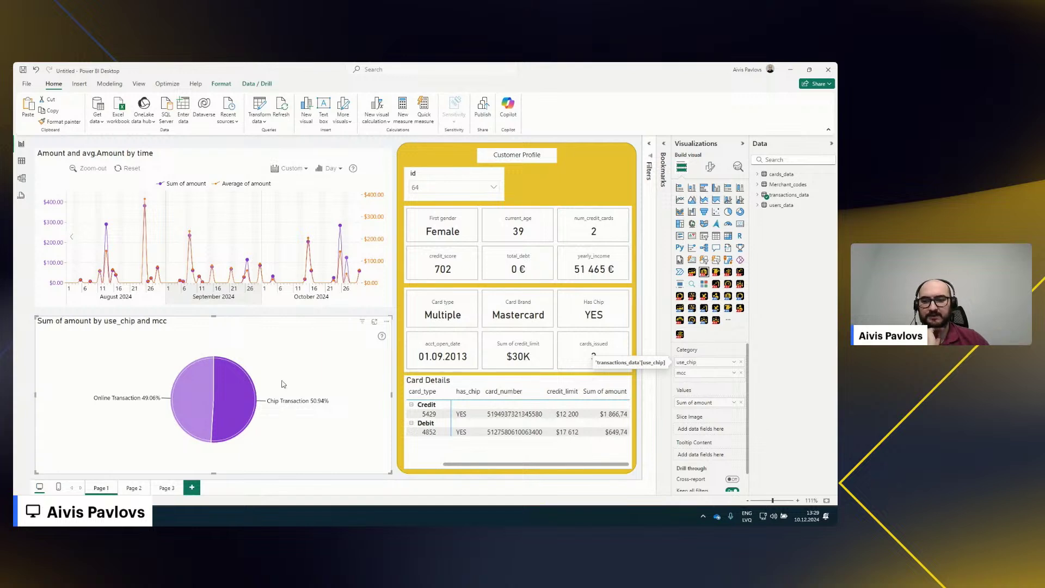
mouse_move(244, 390)
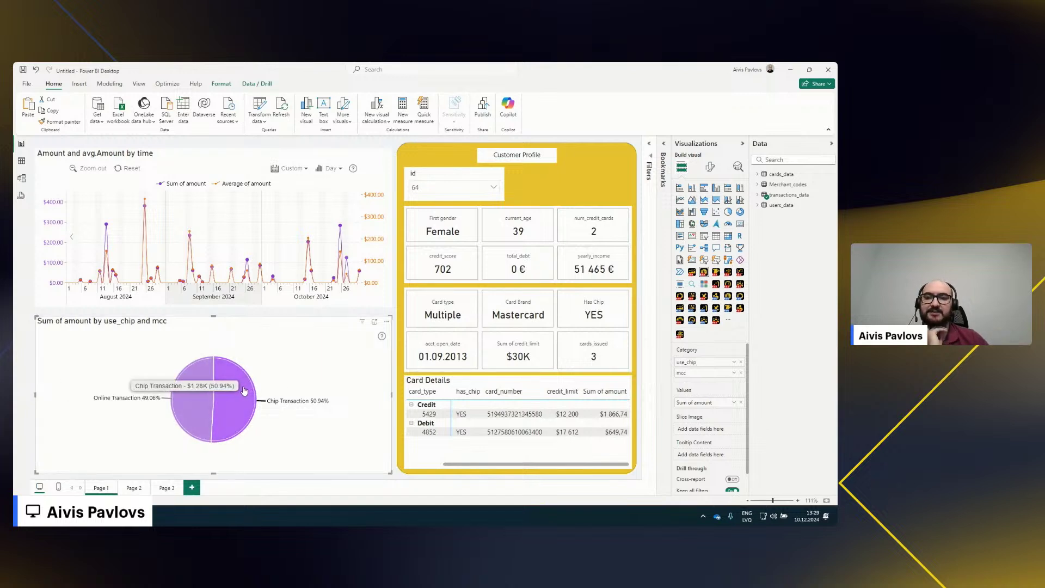
mouse_move(198, 387)
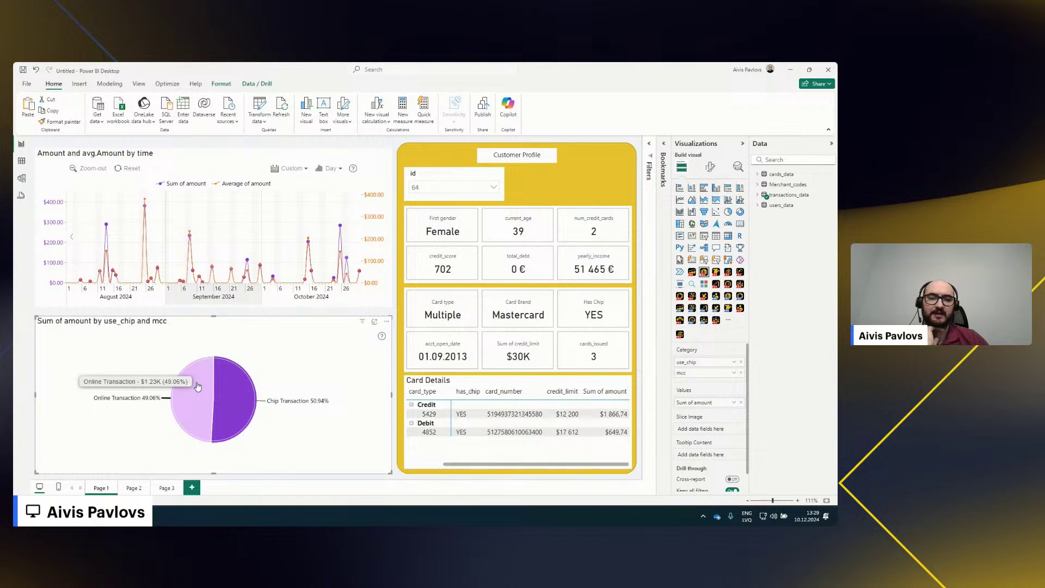
click(198, 387)
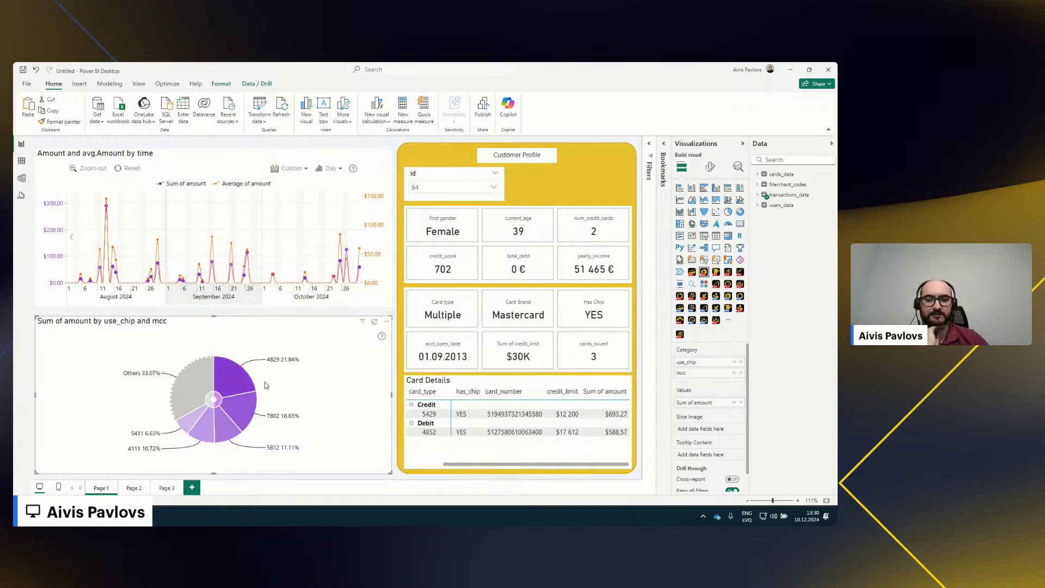
Replace mcc in the pie chart's Category with Description from the Merchant_codes table, placed under use_chip
click(757, 184)
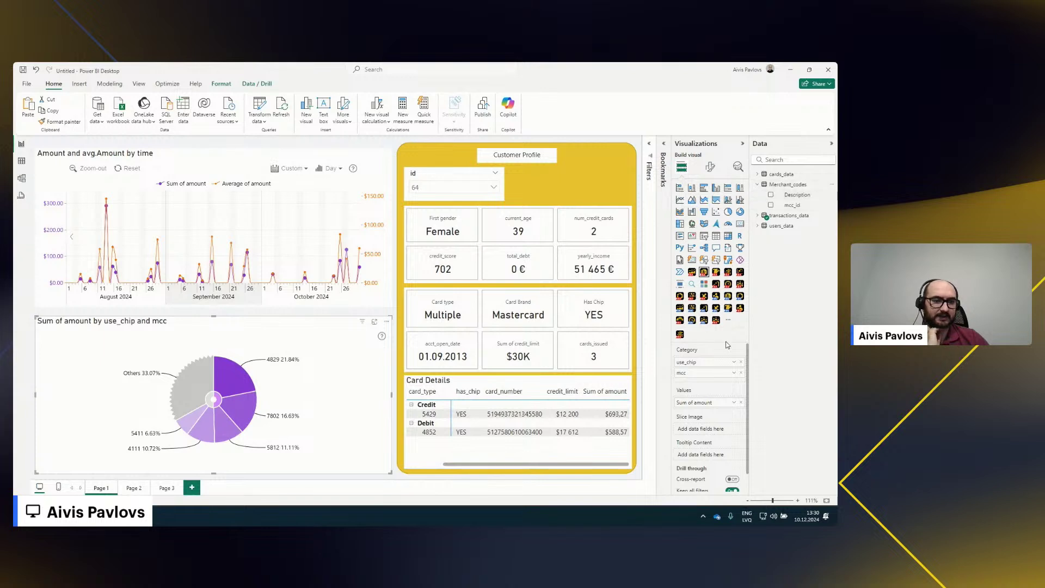
click(741, 373)
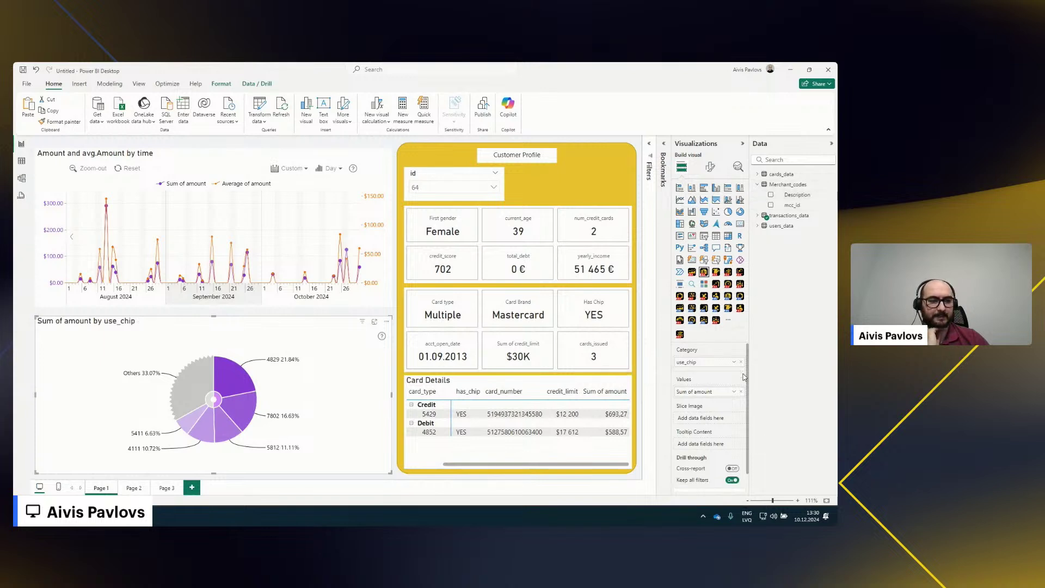
drag(794, 194, 694, 371)
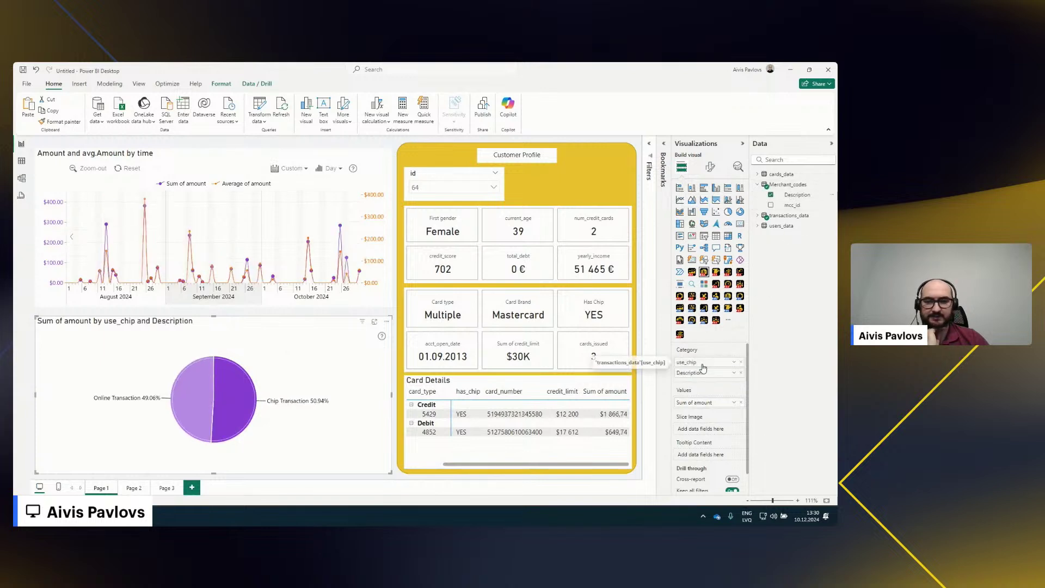
Drill into the pie chart's Online Transaction slice to view its merchant descriptions, and return to the transaction types
click(199, 385)
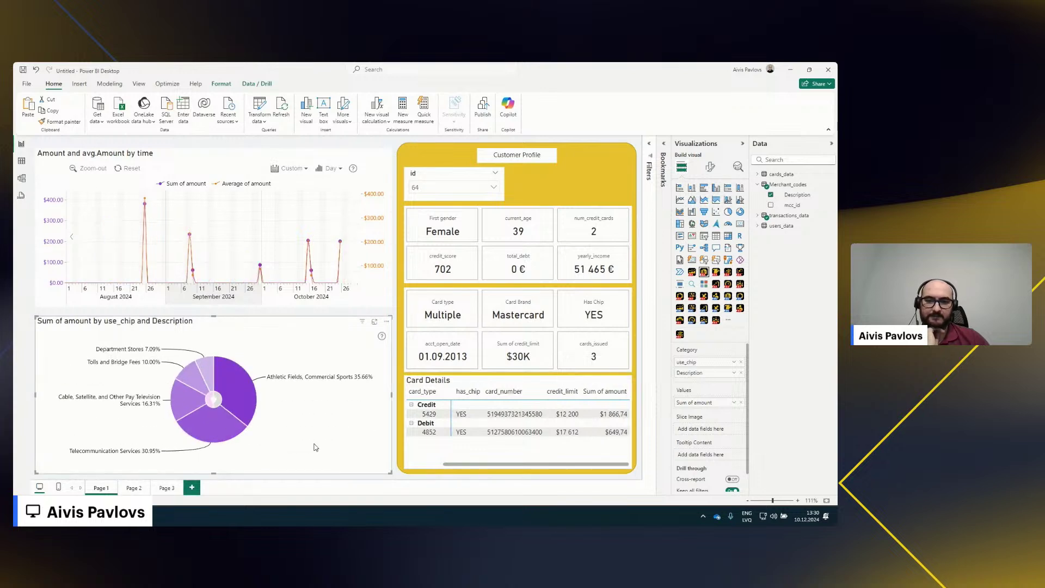
click(265, 426)
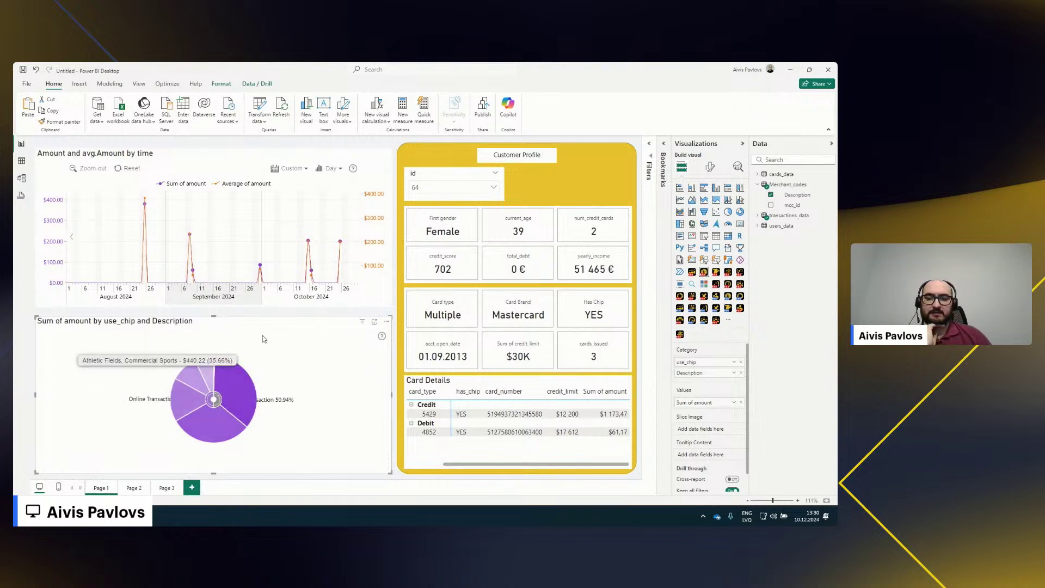
click(325, 316)
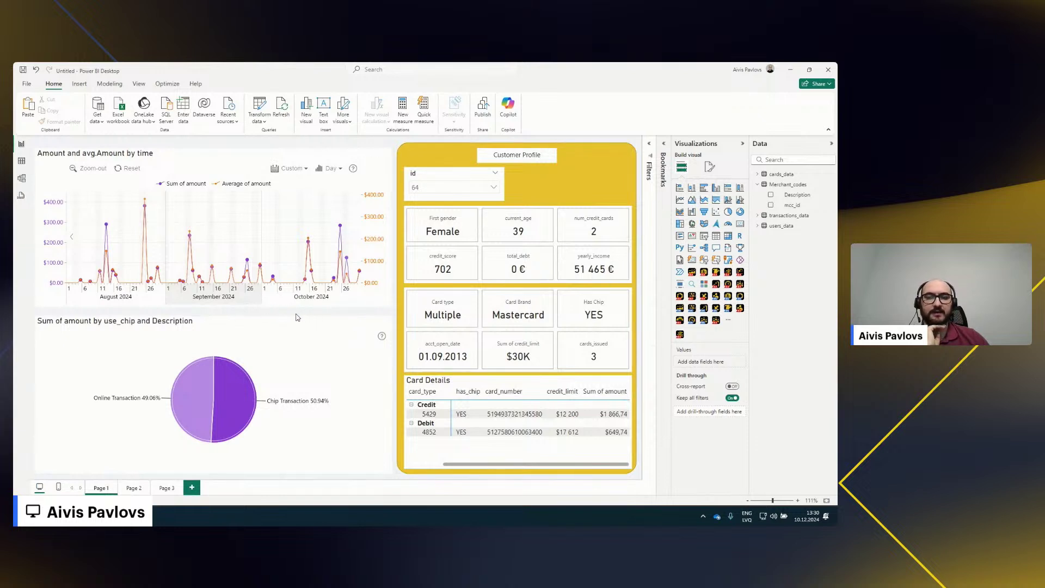
Review the filters applied to Page 1 and to all pages, and collapse them again
click(650, 146)
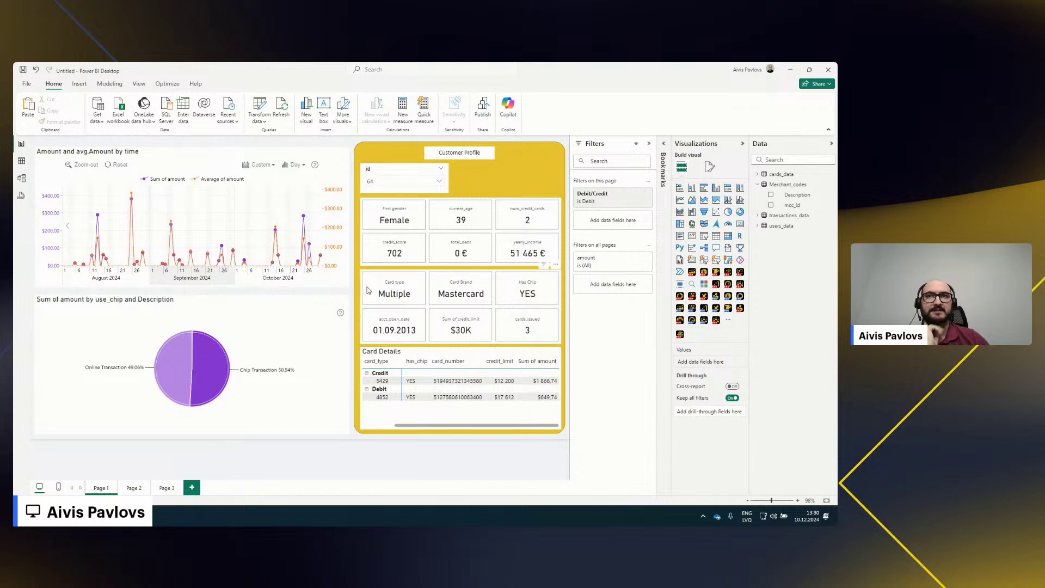
click(352, 292)
click(347, 291)
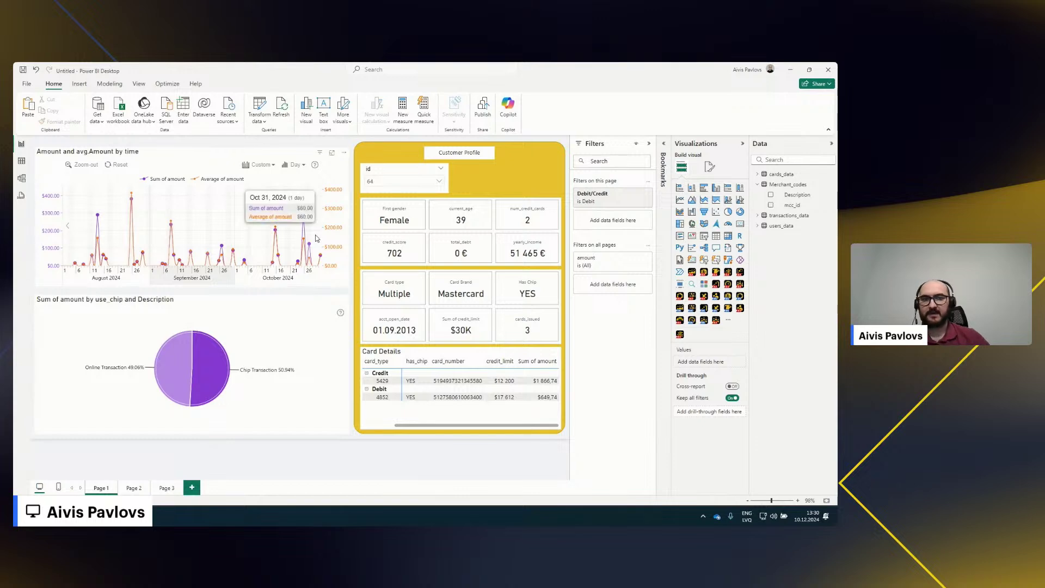
click(649, 143)
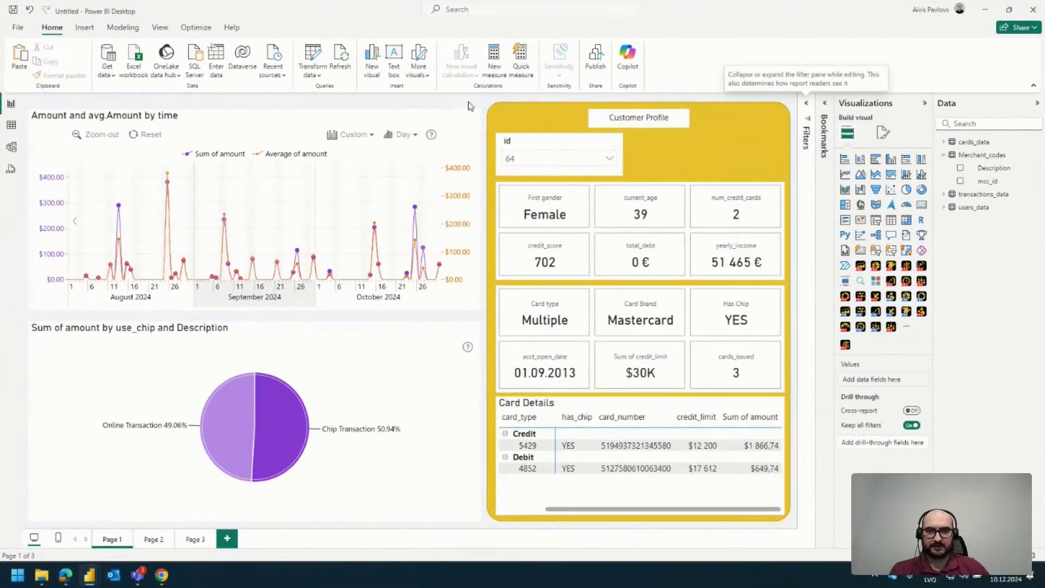
Show Page 2, set its Debit/Credit slicer to Credit and check which filters affect the slicer
click(155, 539)
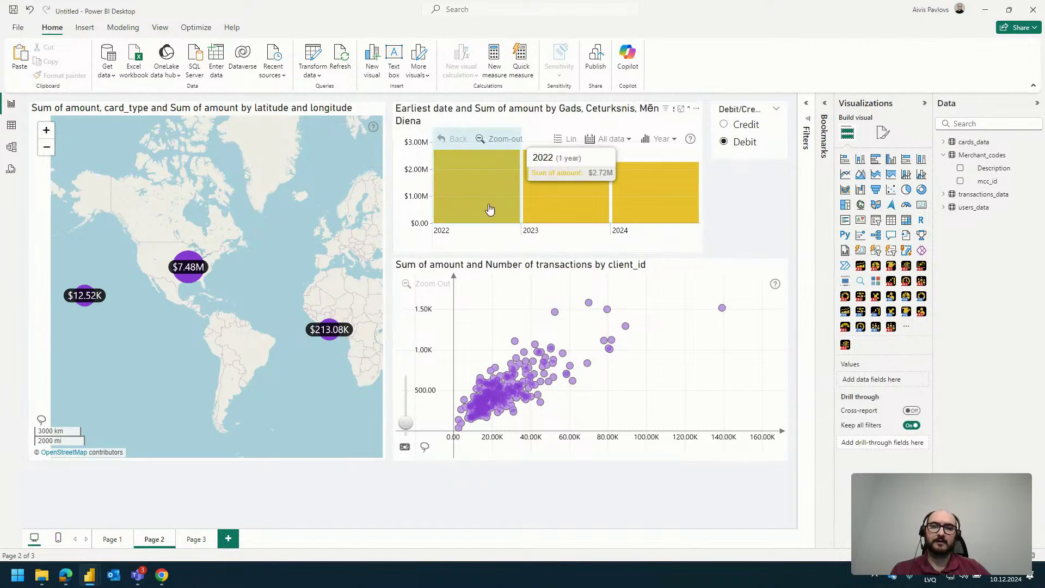
click(740, 140)
click(745, 125)
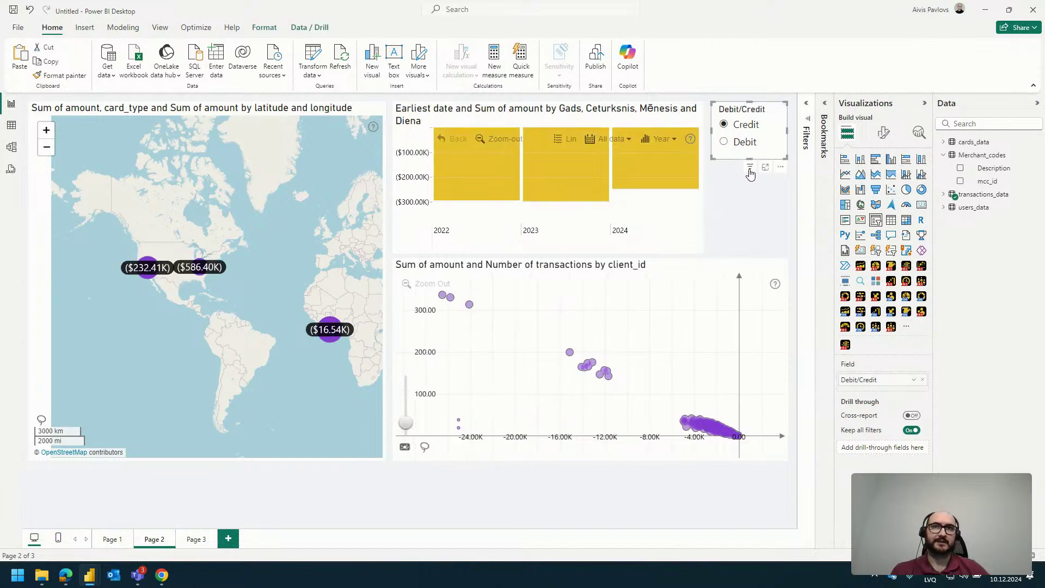
mouse_move(750, 170)
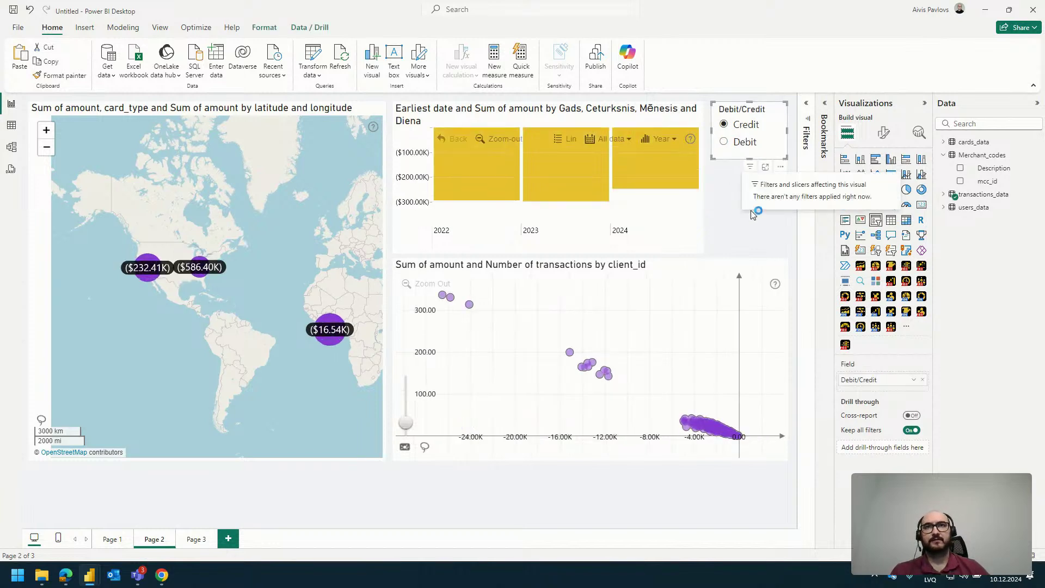
Set the toolbar location of the yearly amount chart to Outside in its Toolbar format settings
click(660, 206)
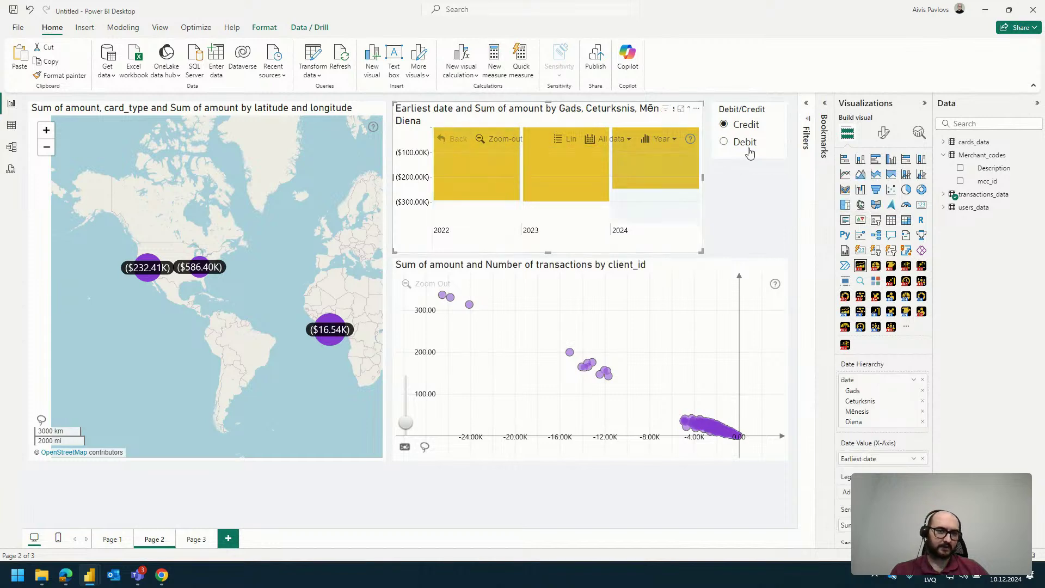
click(883, 134)
scroll(873, 342, down, 5)
click(868, 444)
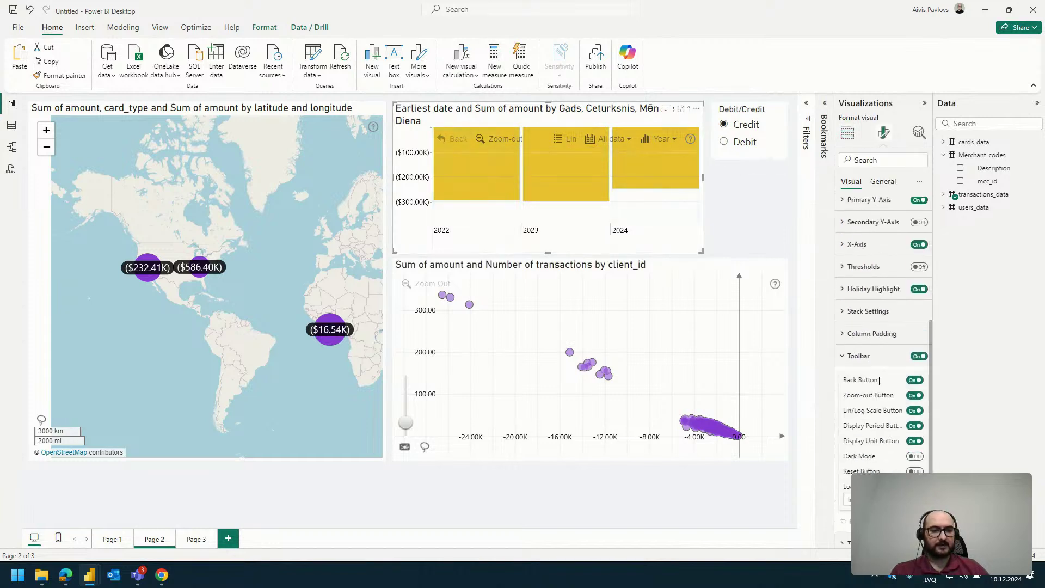
scroll(879, 381, down, 3)
click(882, 423)
click(871, 450)
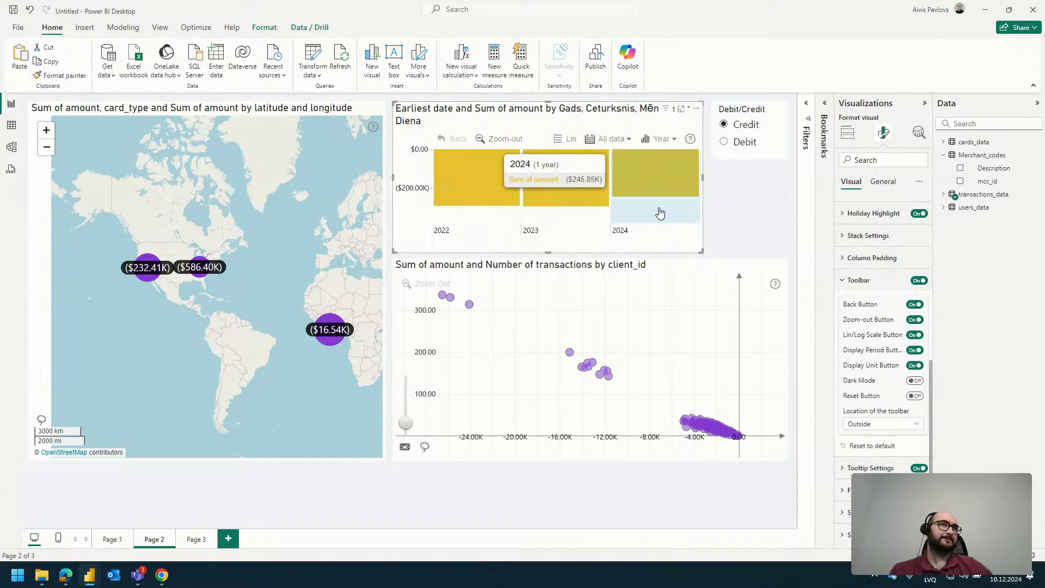
click(727, 206)
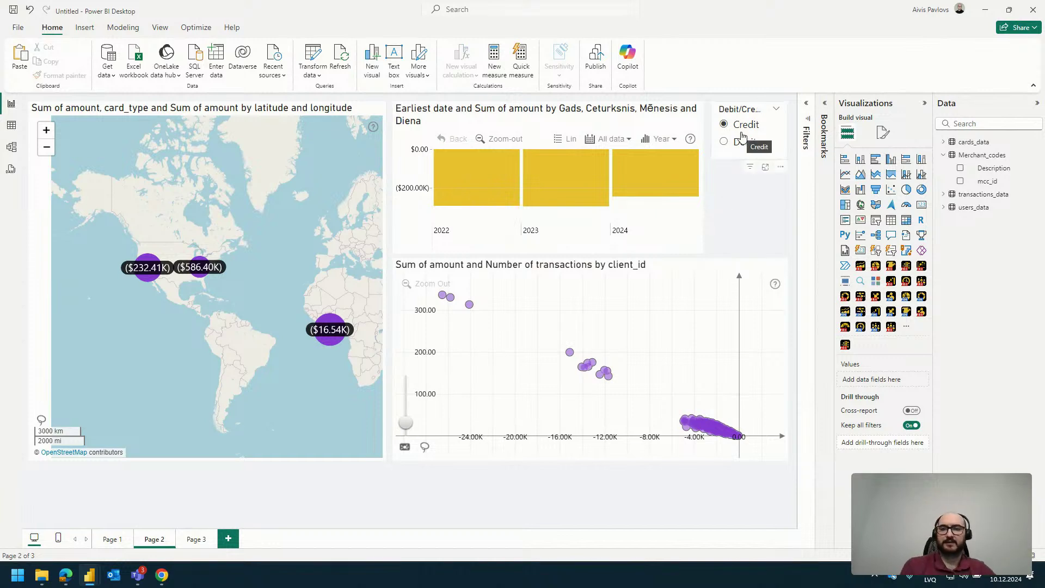
Examine the credit amounts on the map at United States level, and set the Debit/Credit slicer to Debit
scroll(177, 235, up, 3)
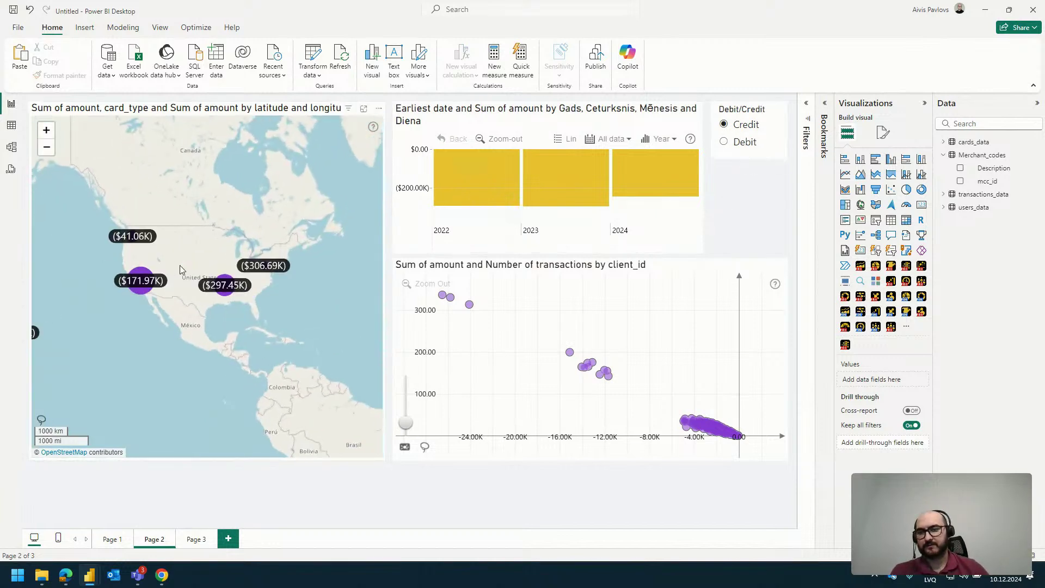
scroll(185, 255, up, 2)
click(194, 274)
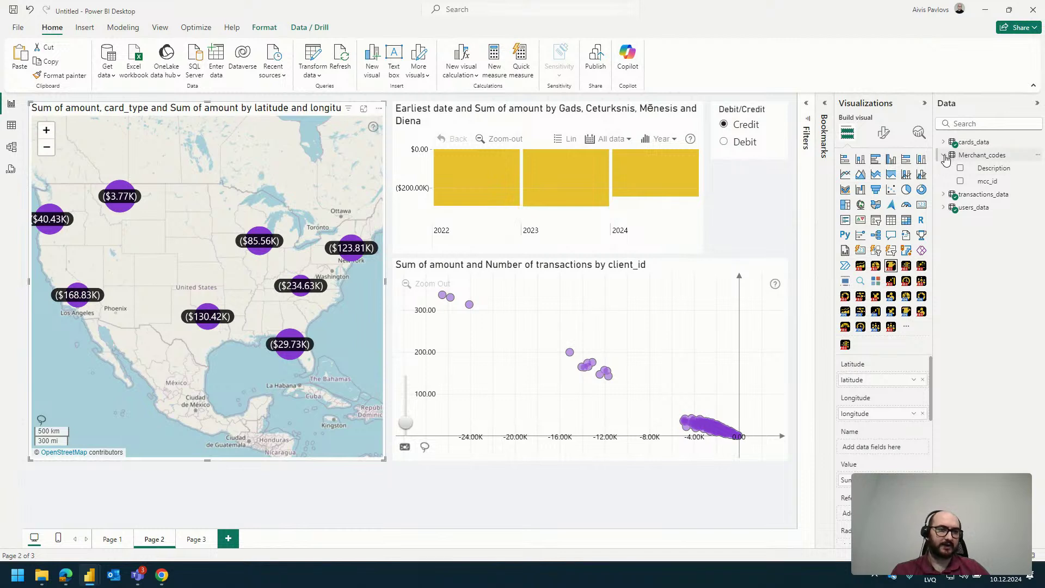
scroll(914, 432, down, 4)
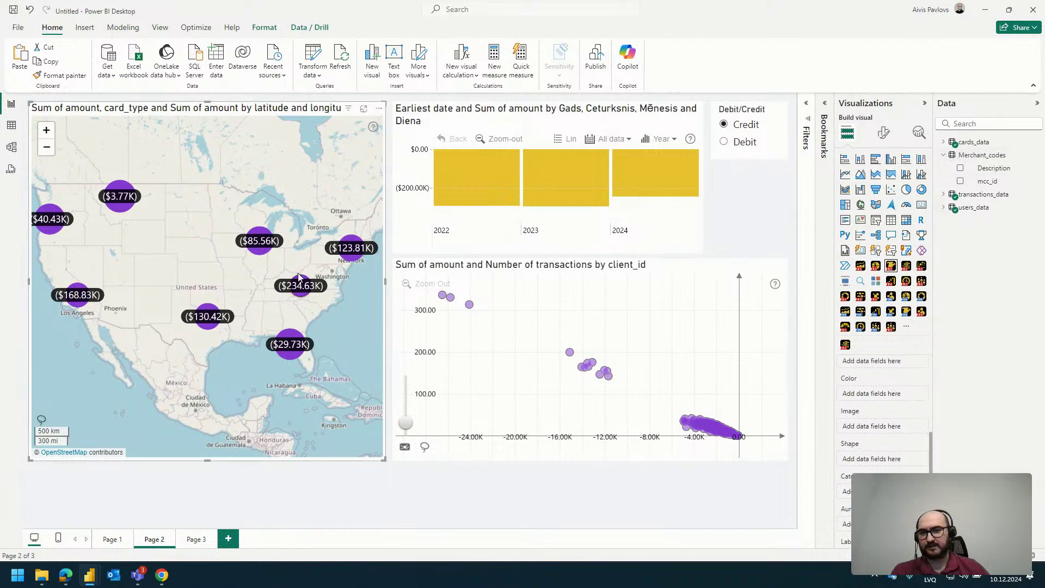
click(733, 142)
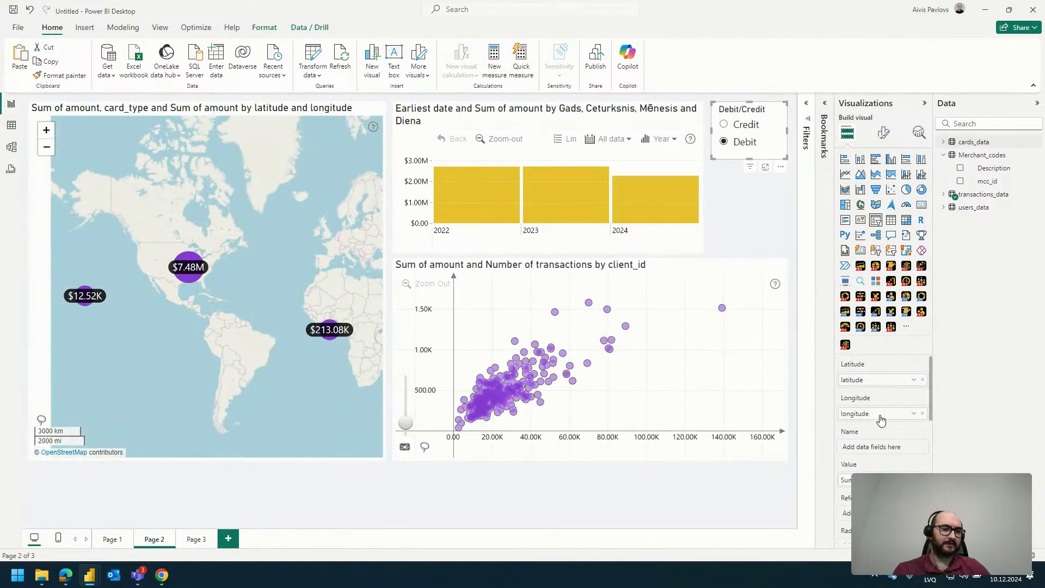
Expand the users_data and transactions_data tables and look through their fields for a map category
scroll(893, 408, down, 3)
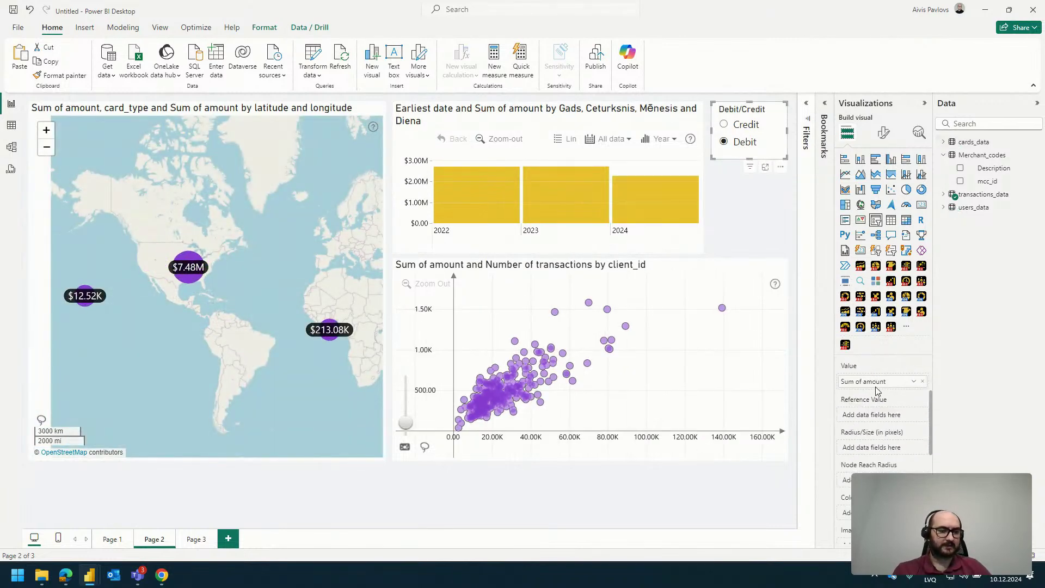
click(943, 207)
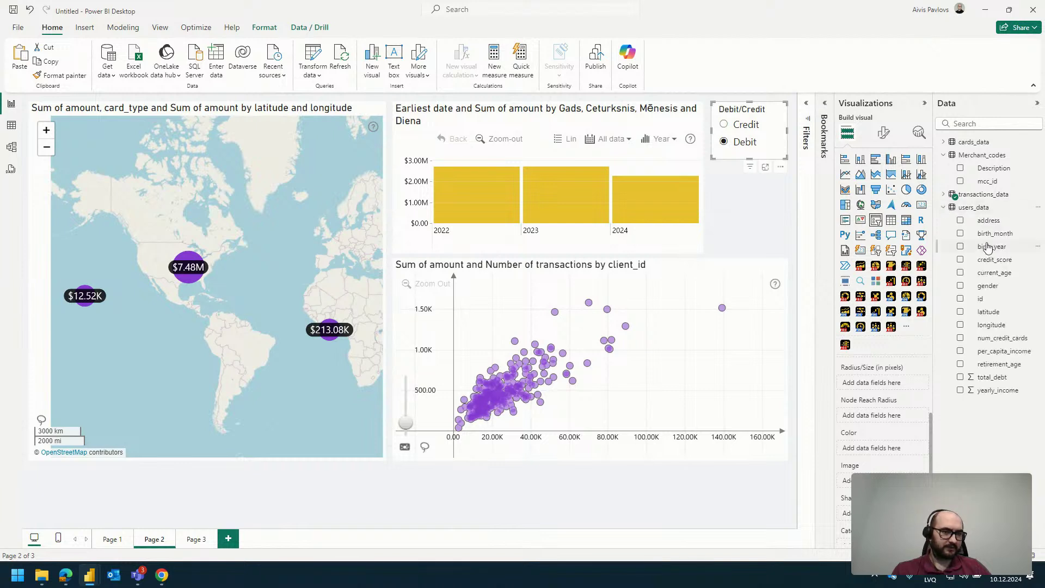
click(943, 195)
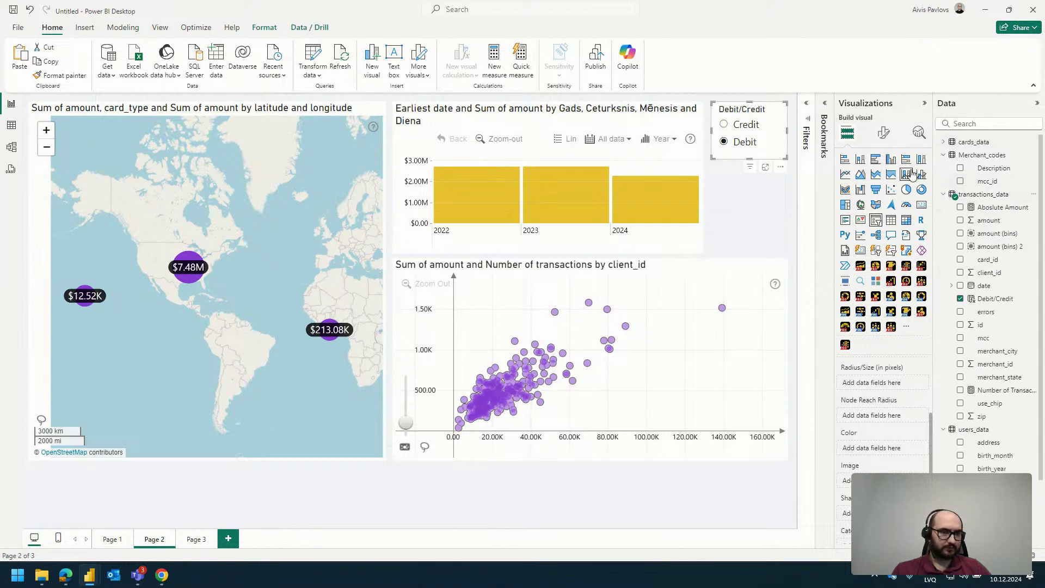
scroll(1001, 298, down, 1)
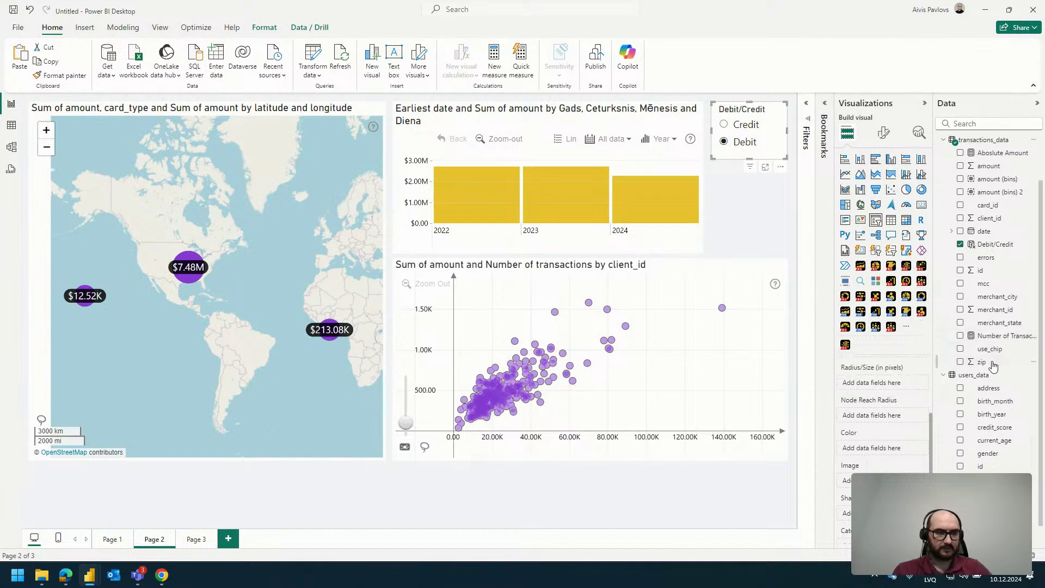
scroll(1018, 163, up, 1)
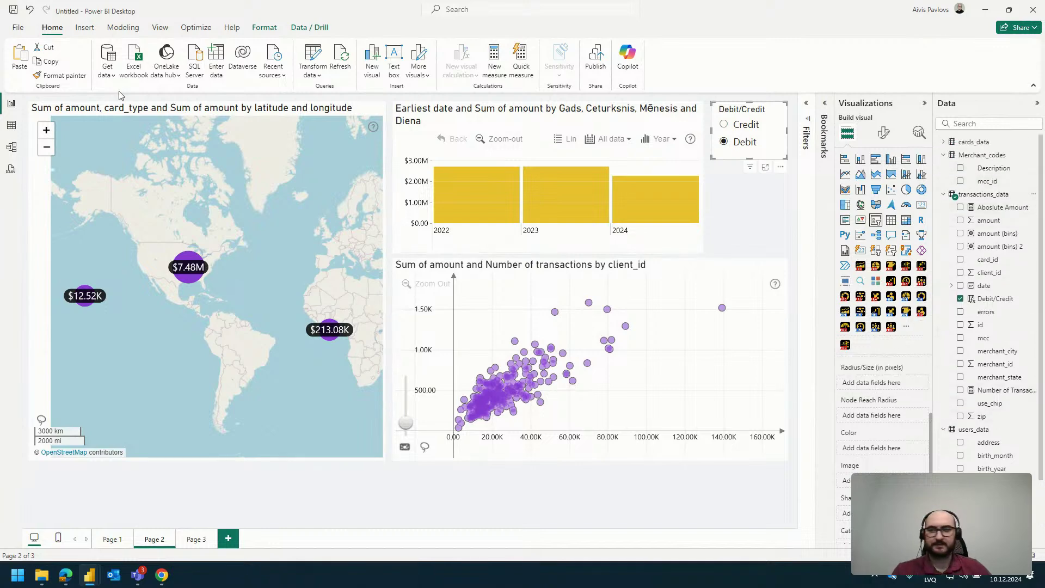
Check the column descriptions in the transaction_dictionary query in Power Query Editor, and return to the report
click(313, 57)
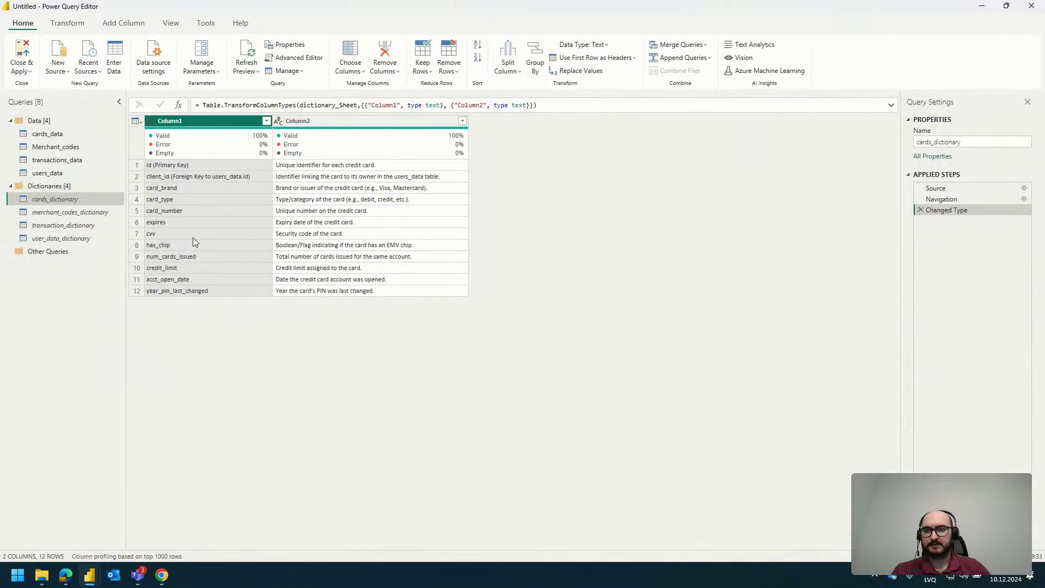
click(59, 225)
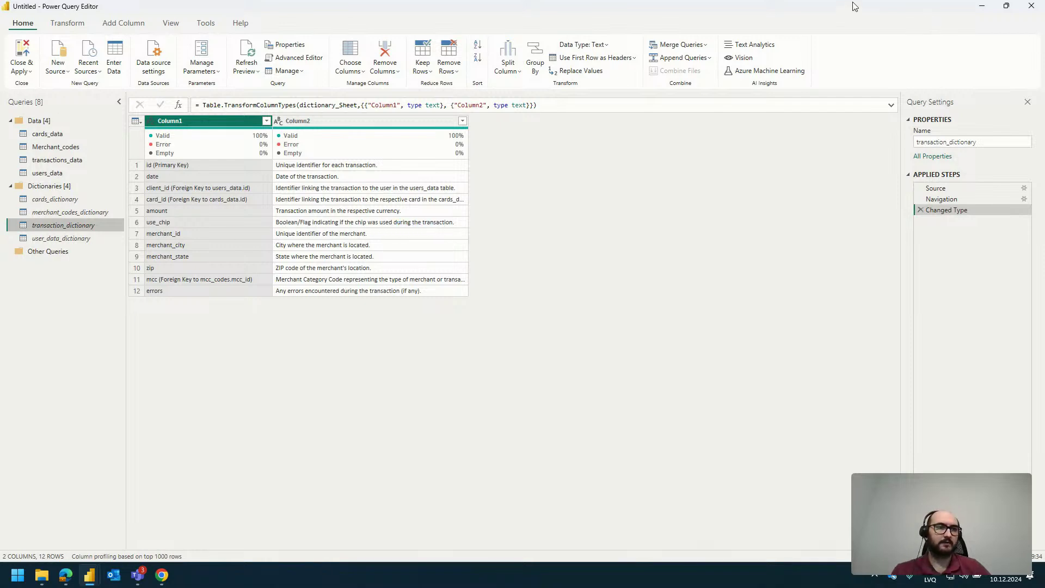
click(979, 8)
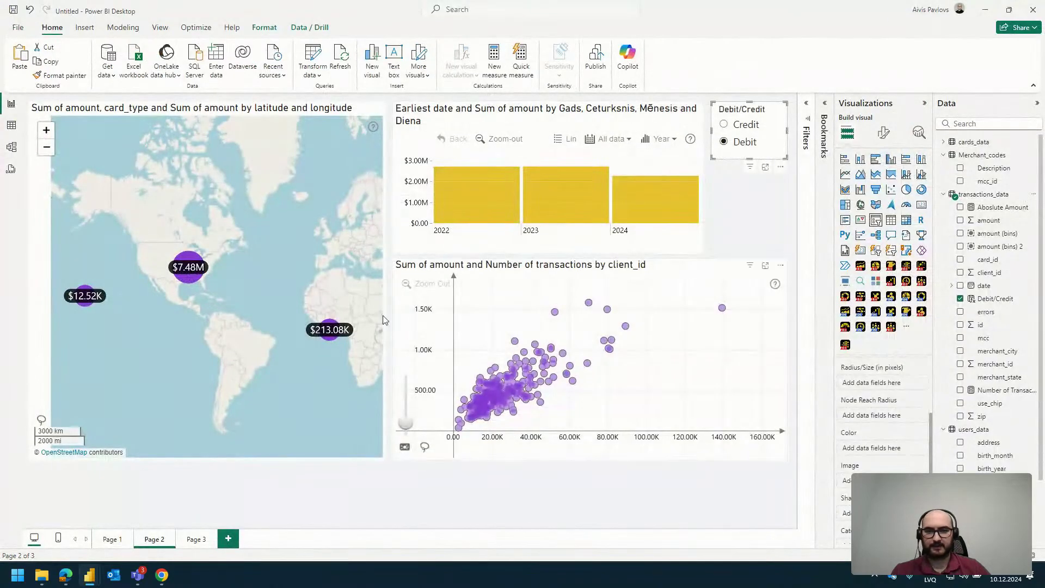
Add use_chip from transactions_data to the map's Category
click(319, 217)
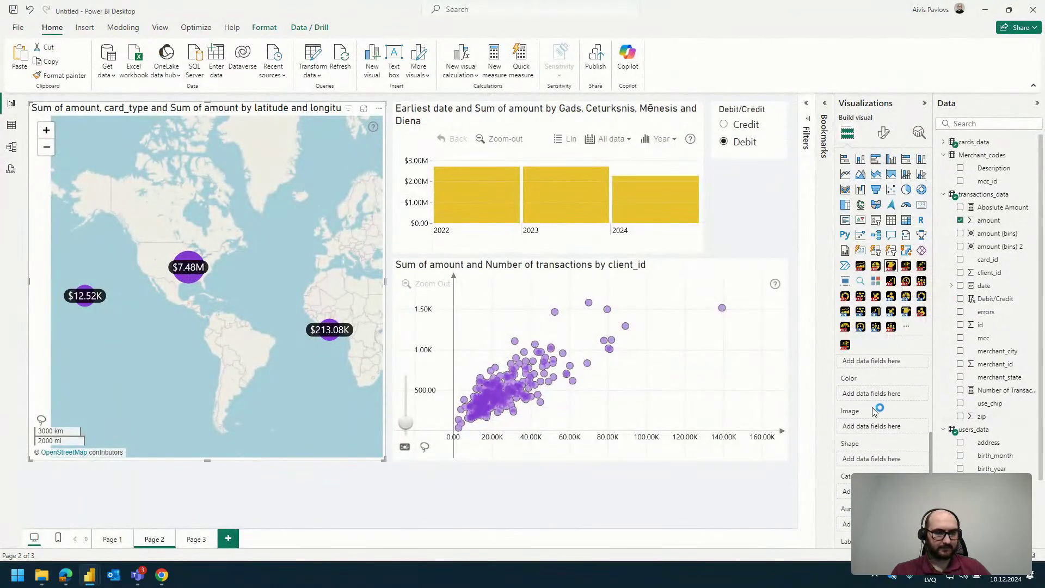
scroll(874, 412, down, 3)
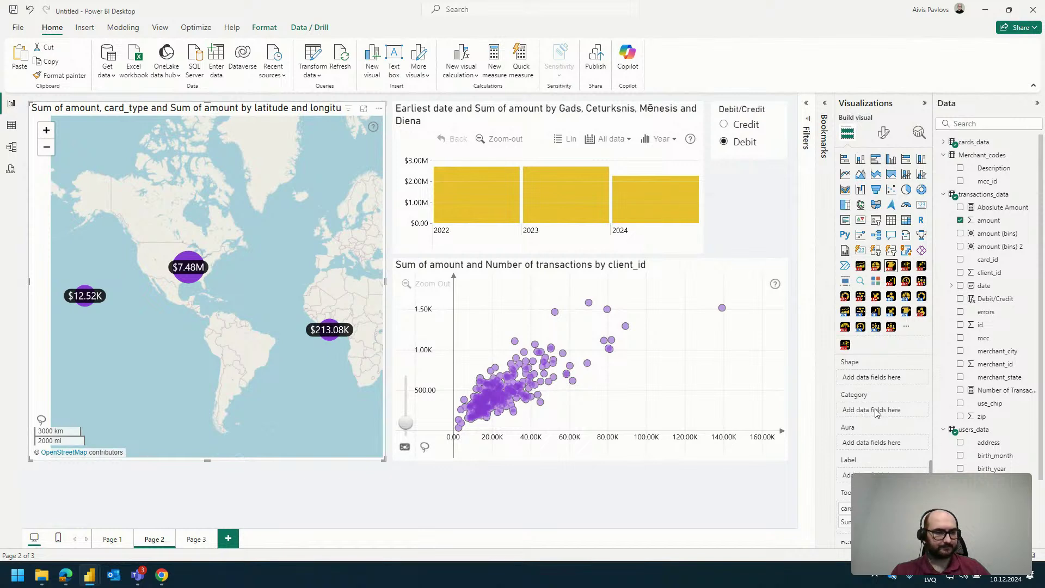
drag(990, 404, 894, 409)
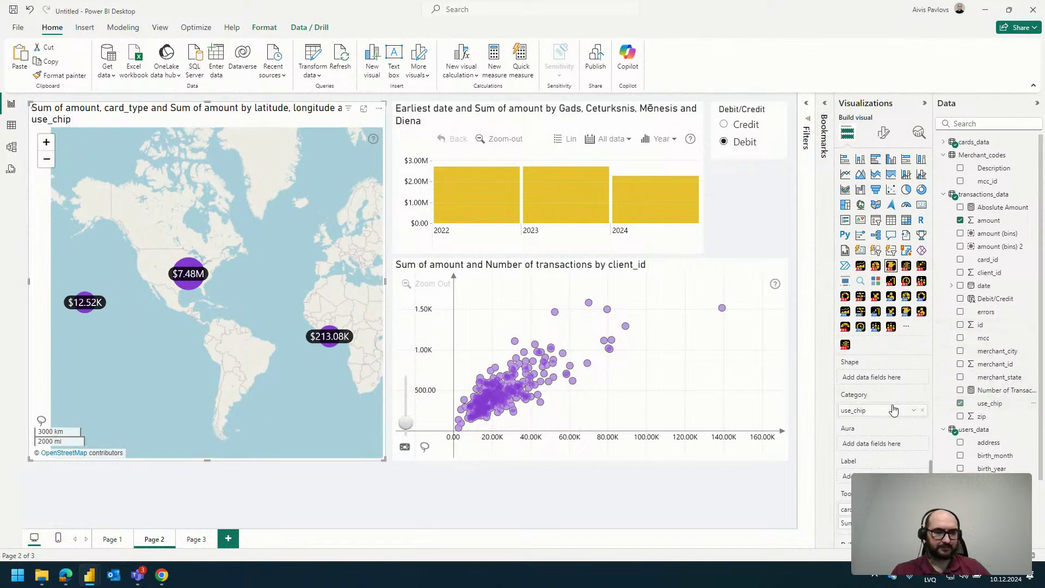
Turn on Pie Chart On Nodes in the map's Node Settings
scroll(885, 406, up, 3)
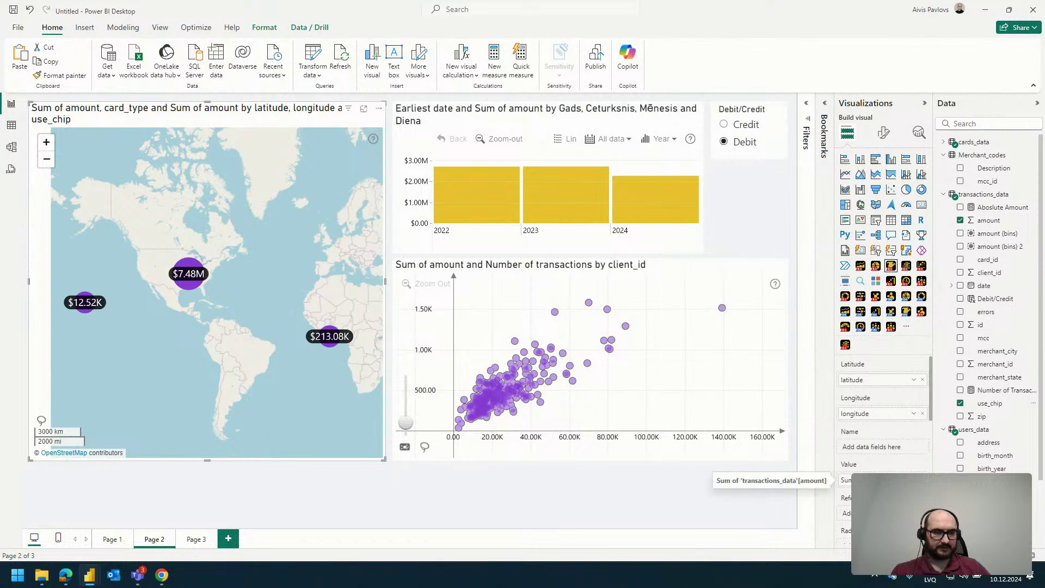
click(883, 132)
click(869, 301)
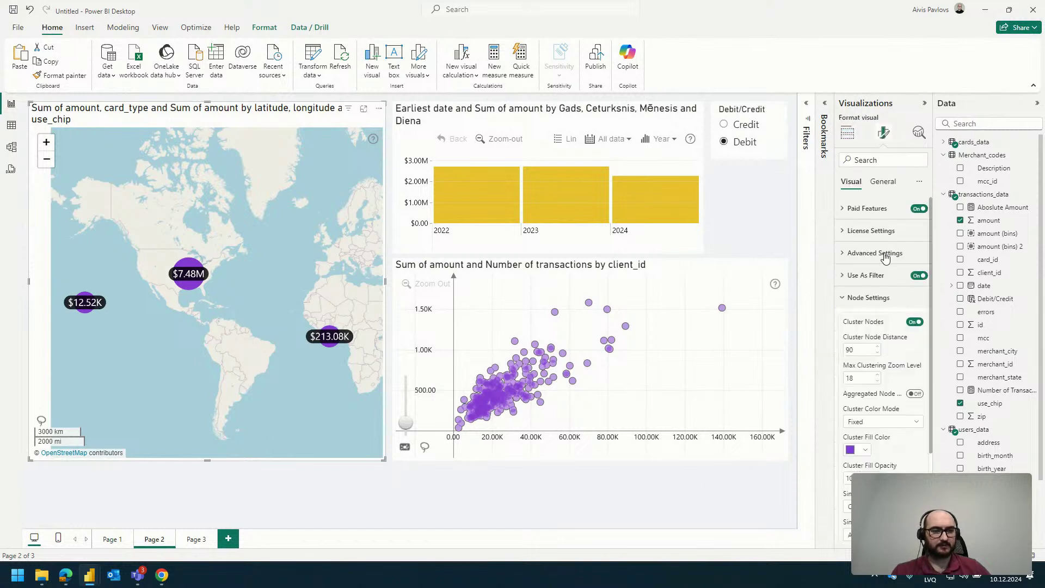
scroll(871, 337, down, 10)
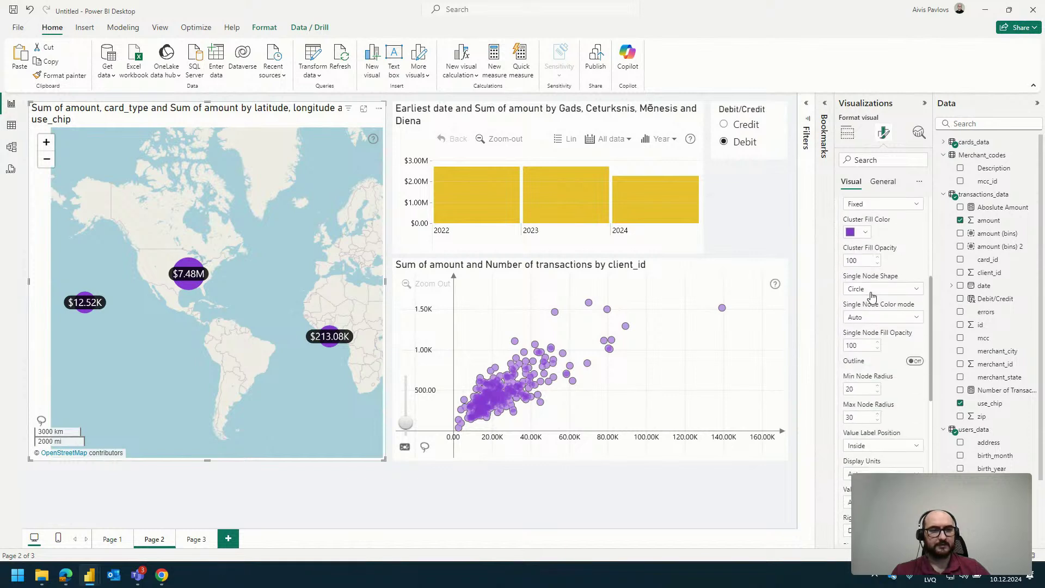
click(915, 383)
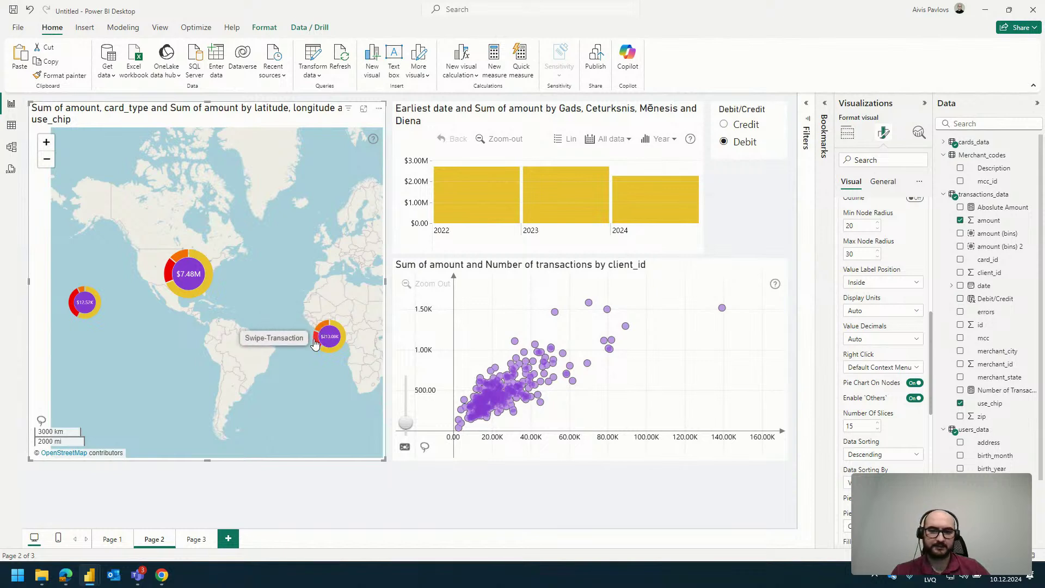
Filter the page by the orange slice of the North American map node, and drill the amount chart into 2024 by Month
click(185, 255)
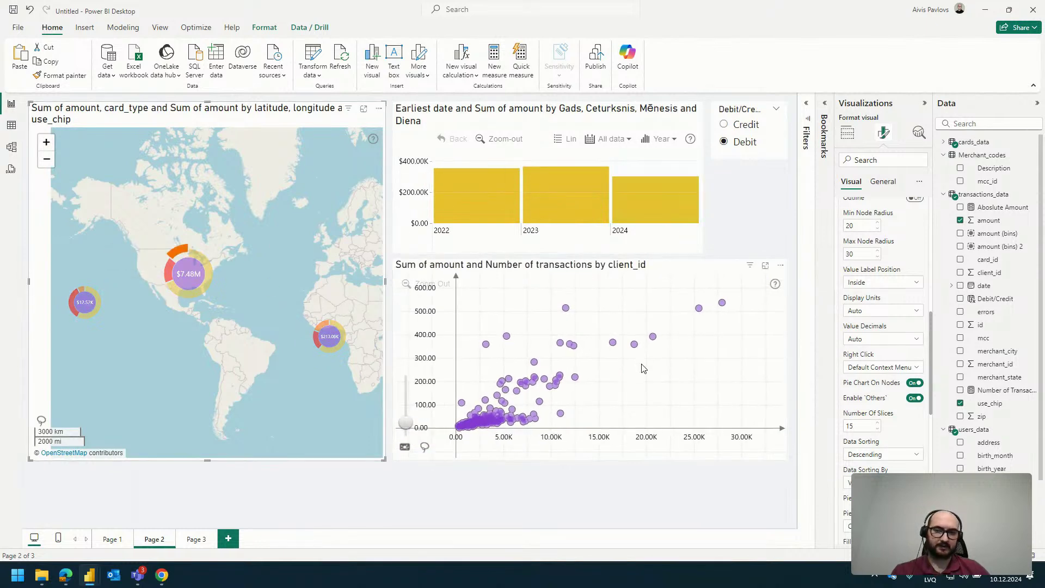
click(651, 224)
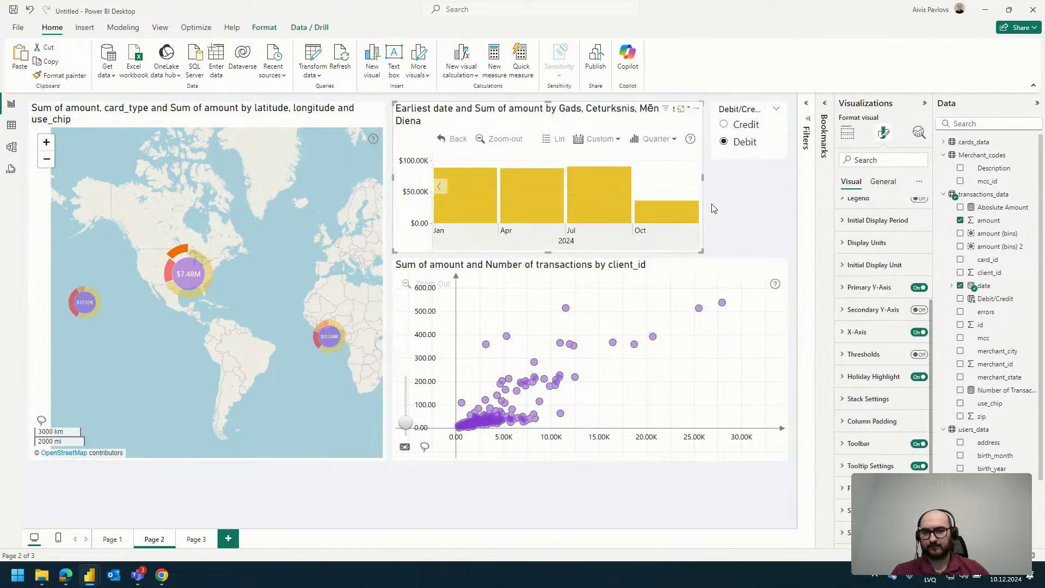
click(659, 139)
click(645, 182)
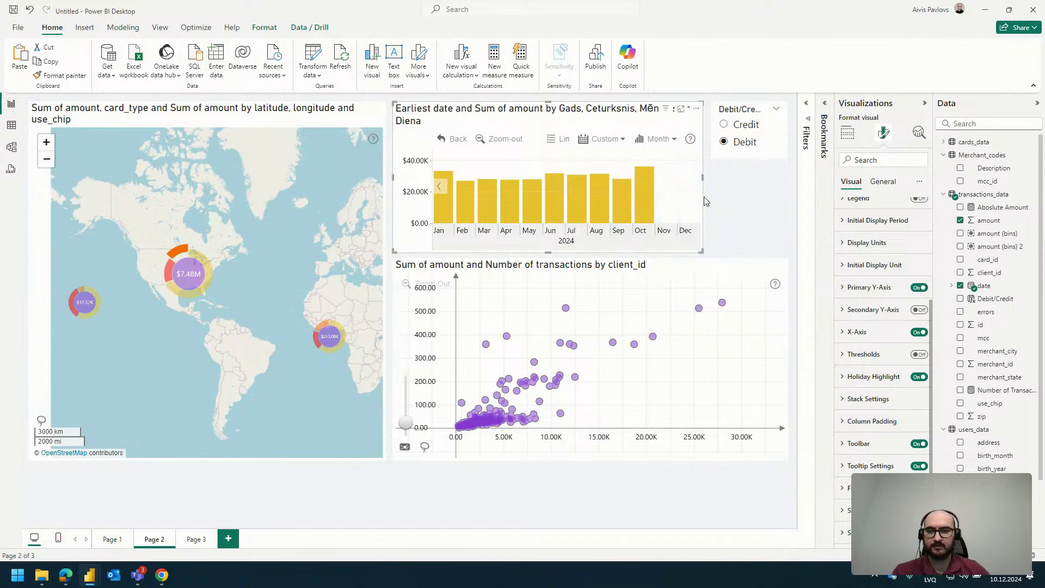
Select the clients with the most transactions in the scatter chart to inspect their filtered data, and clear the scatter and map selections
click(742, 357)
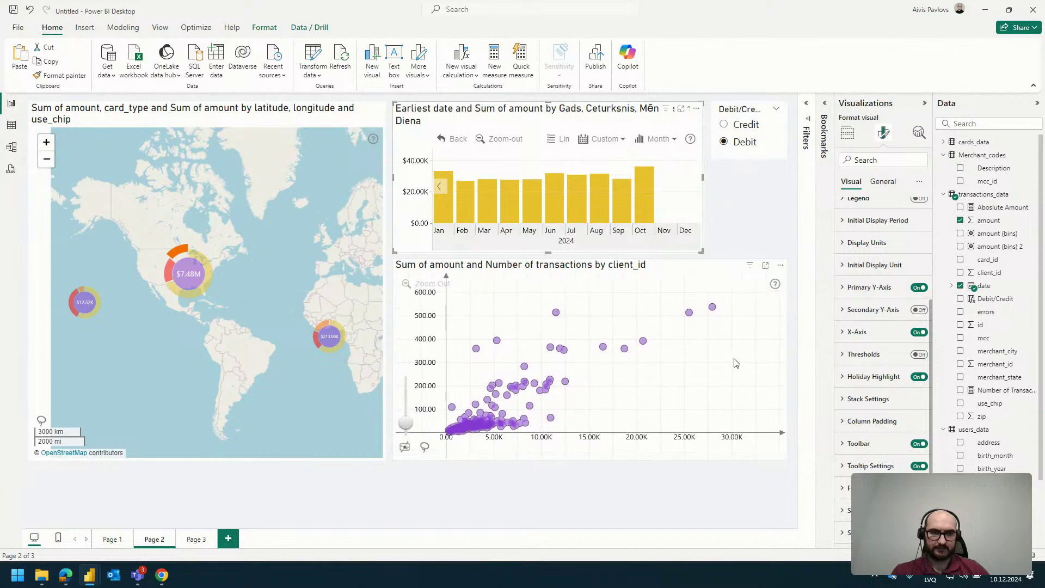
drag(733, 358, 454, 276)
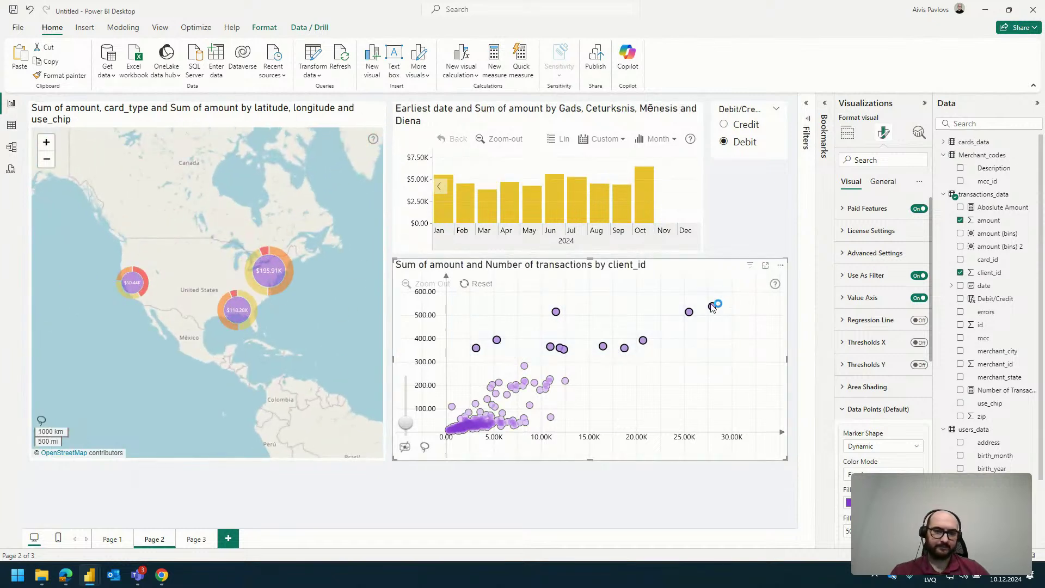
click(694, 344)
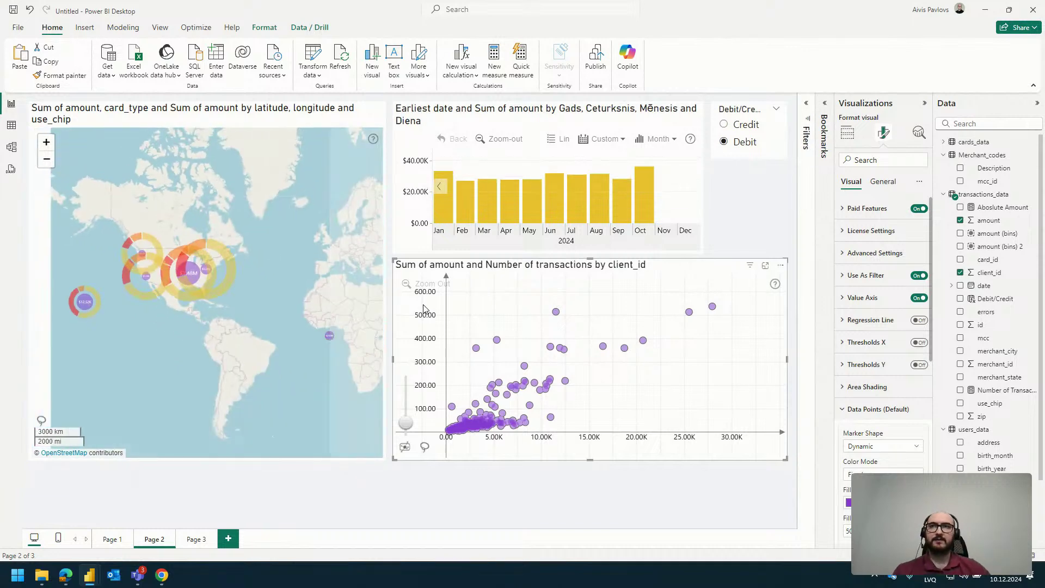
click(286, 259)
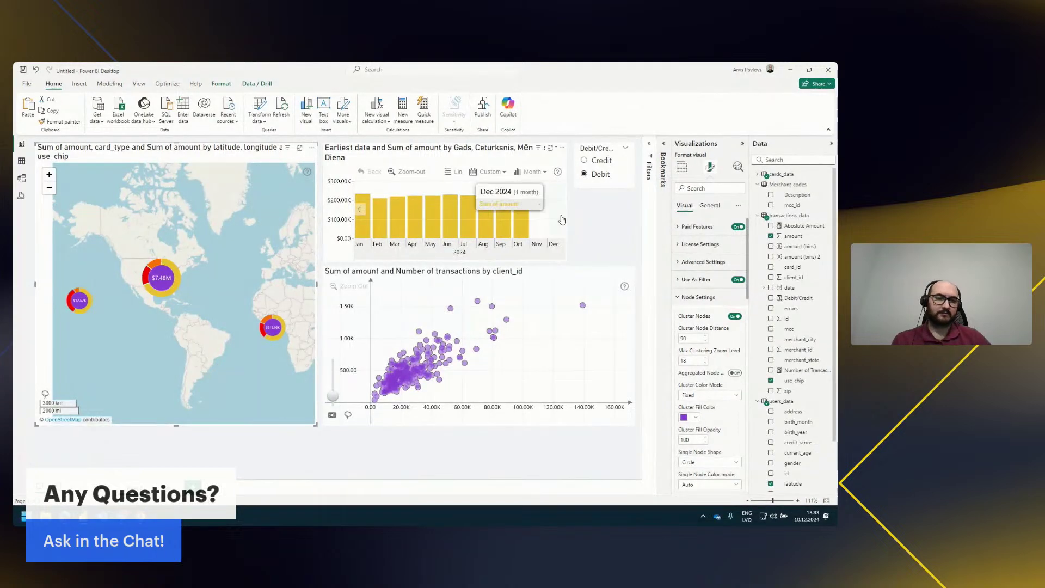
Review the scatter chart's axis and category fields, and turn on Thresholds Y in its format settings
click(533, 330)
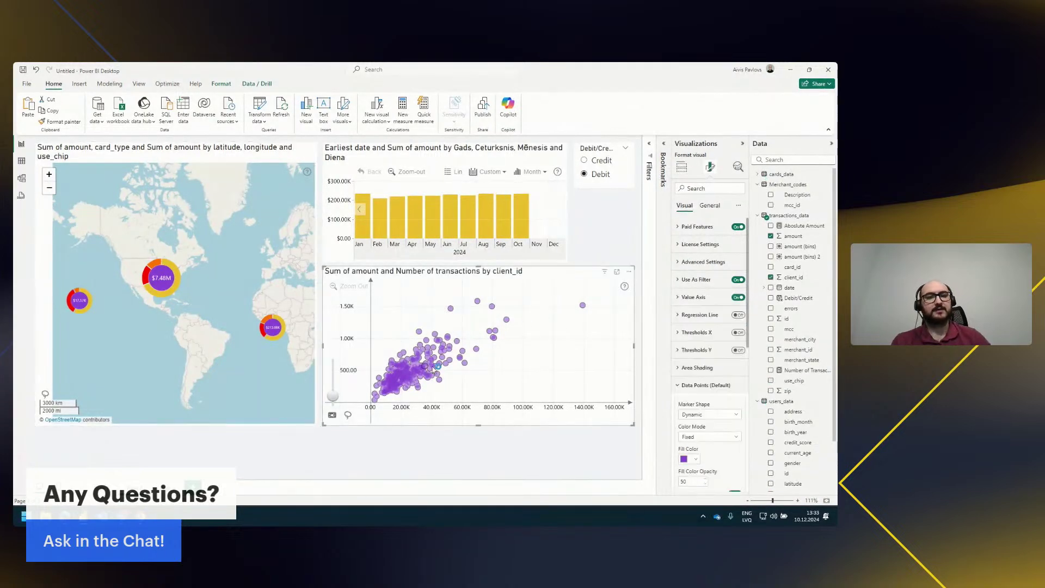
mouse_move(441, 358)
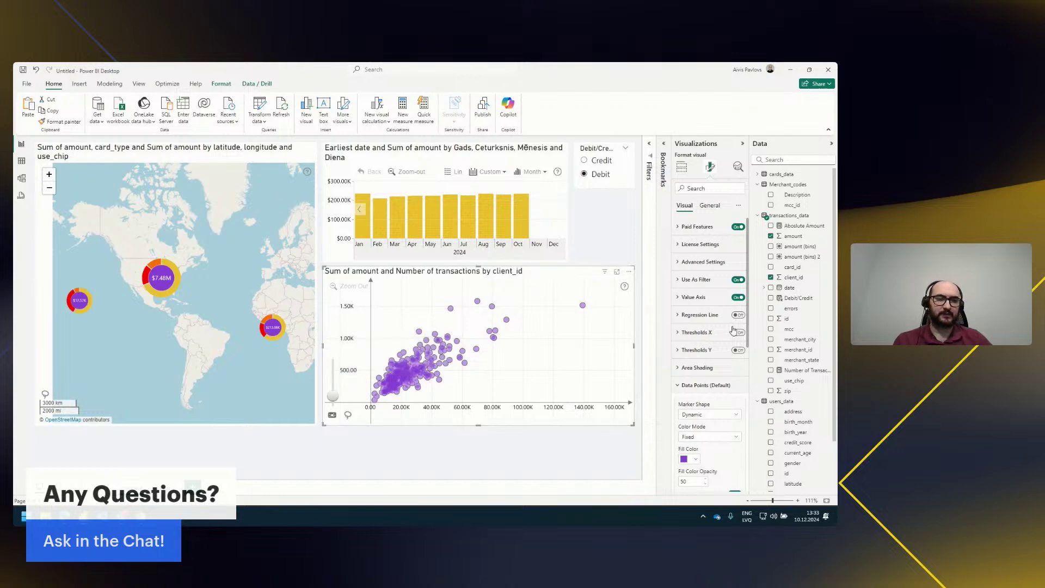
click(706, 384)
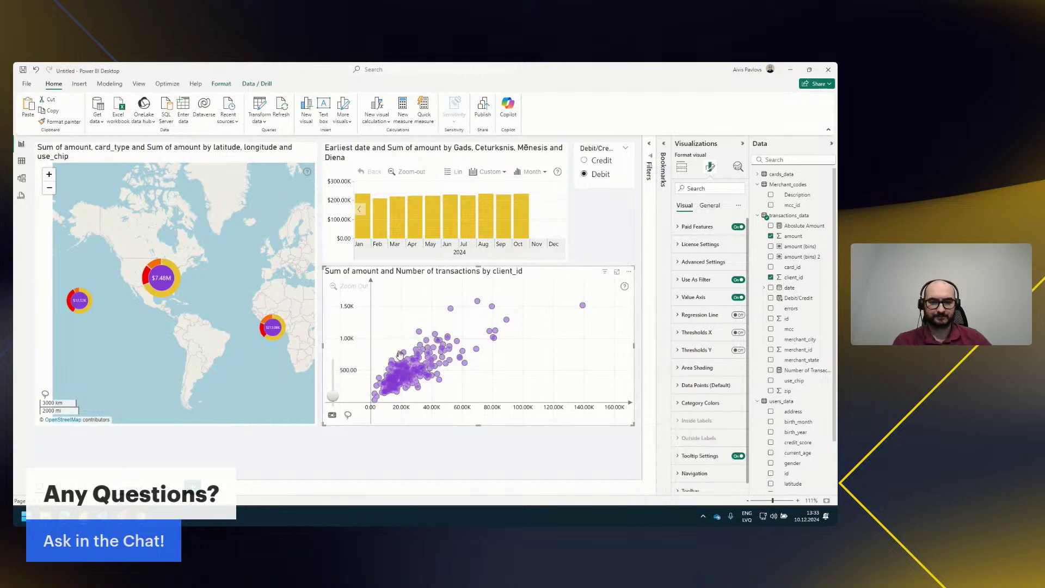
click(680, 170)
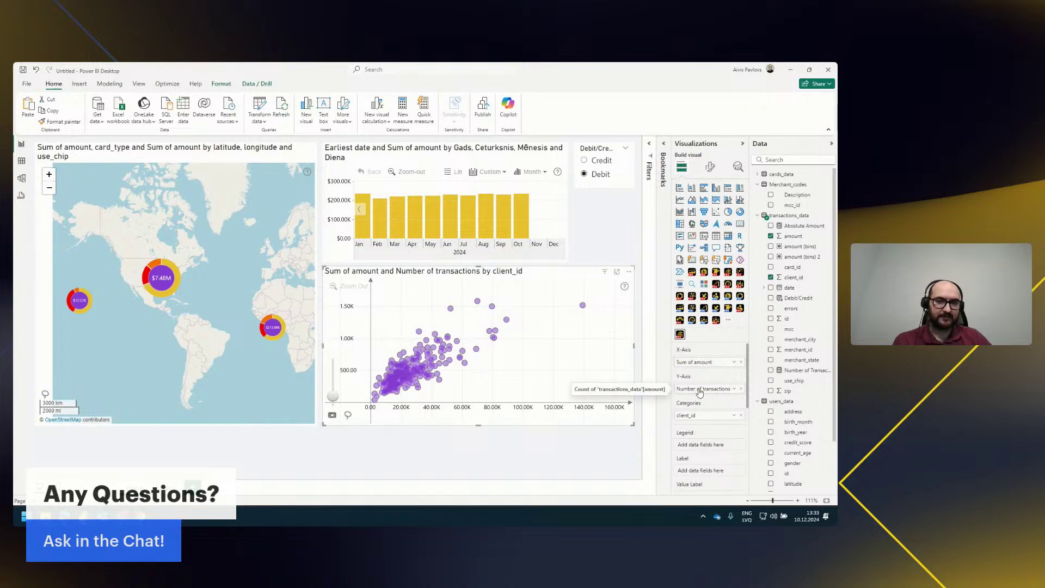
click(711, 168)
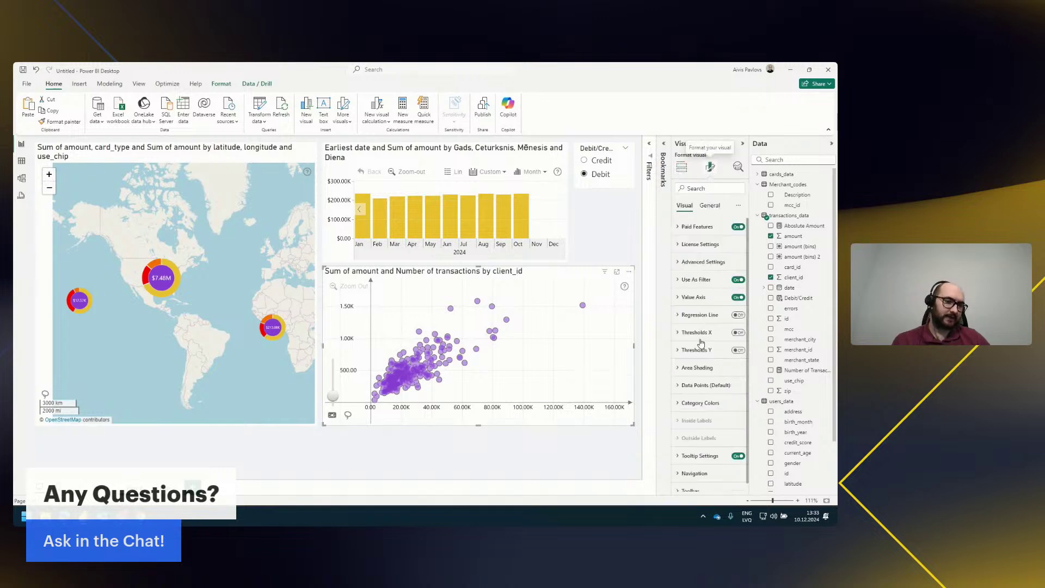
click(724, 353)
click(738, 350)
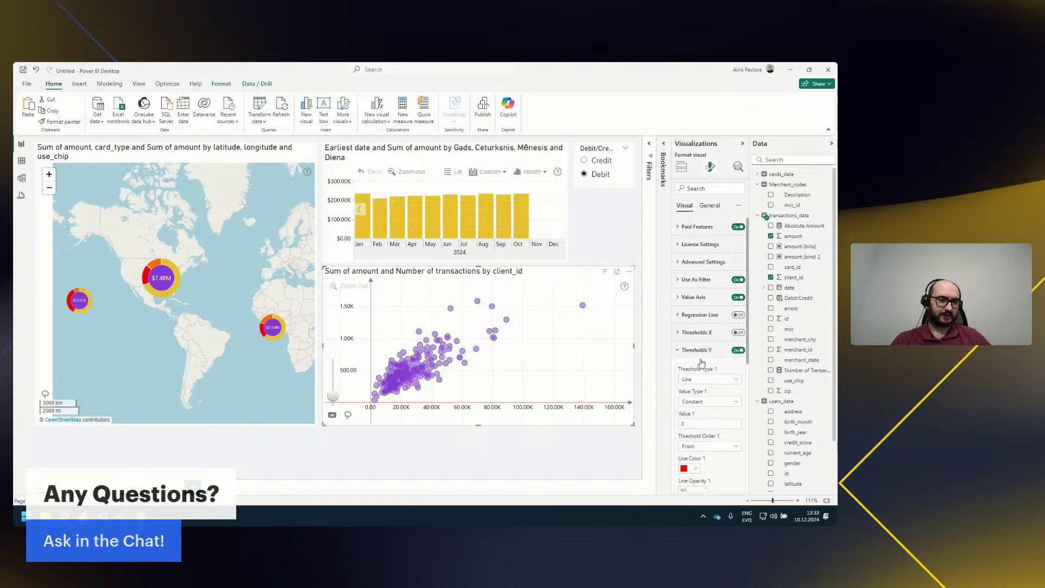
Change the scatter chart's first Y threshold to an Area with constant values from 1000 to 2000
click(700, 385)
click(701, 402)
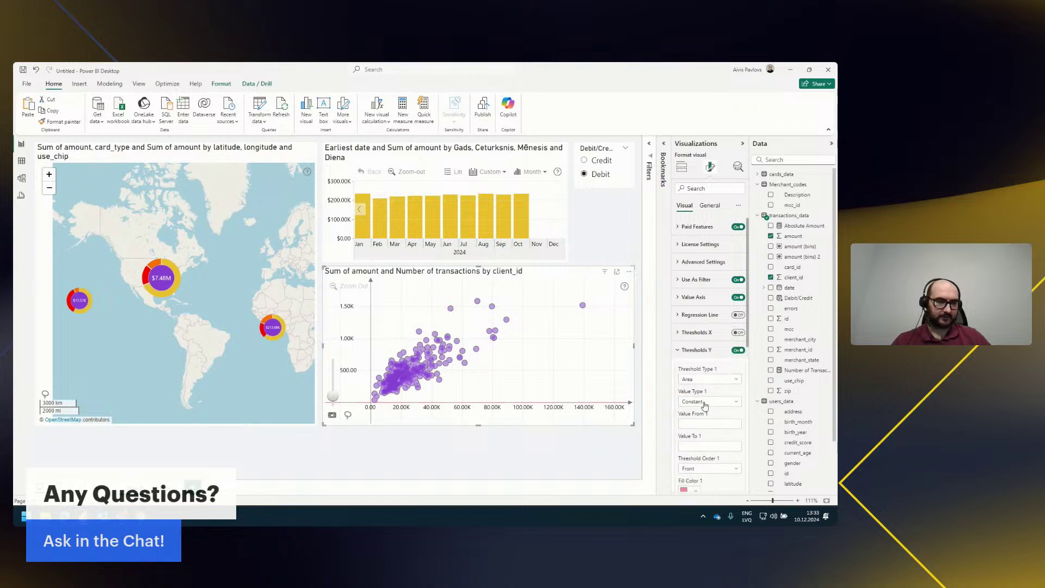
click(733, 421)
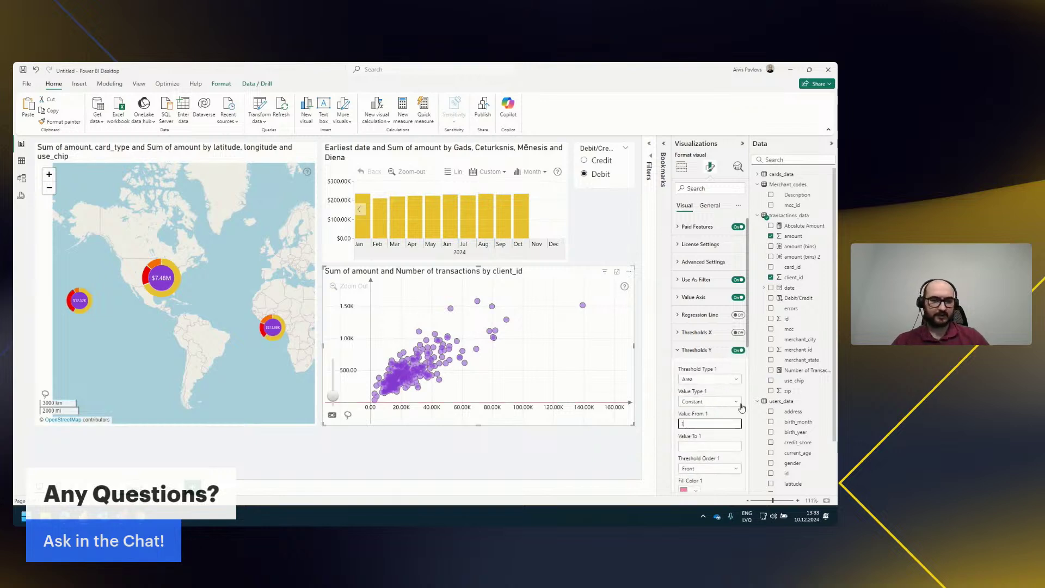
click(702, 442)
text(99999999999)
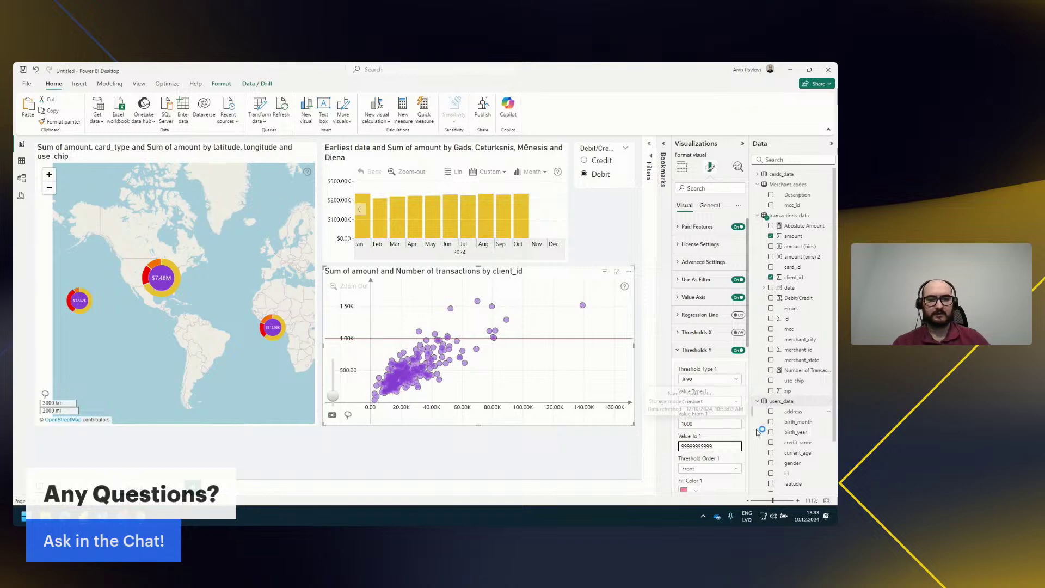
click(720, 439)
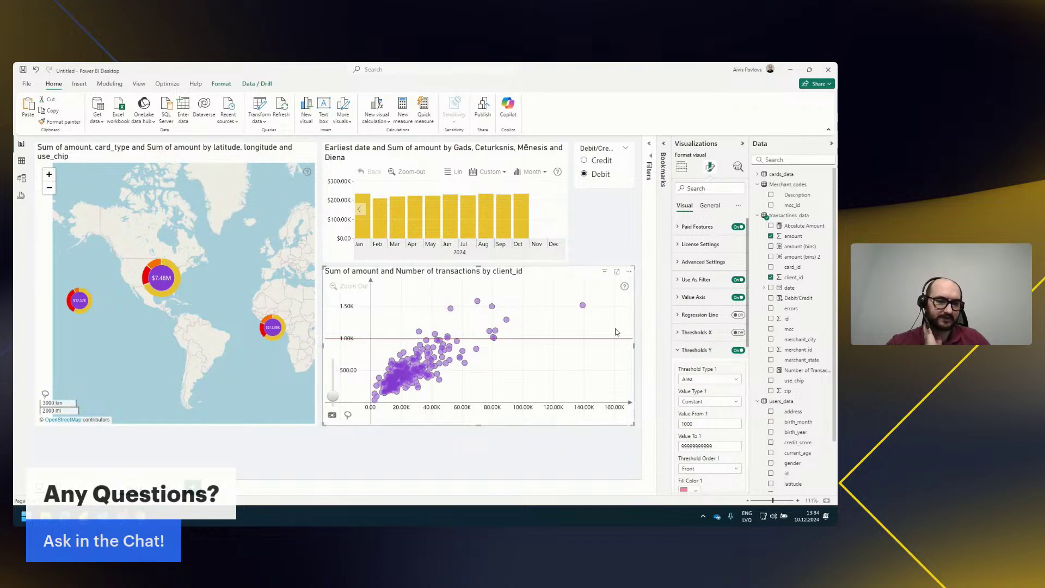
click(720, 445)
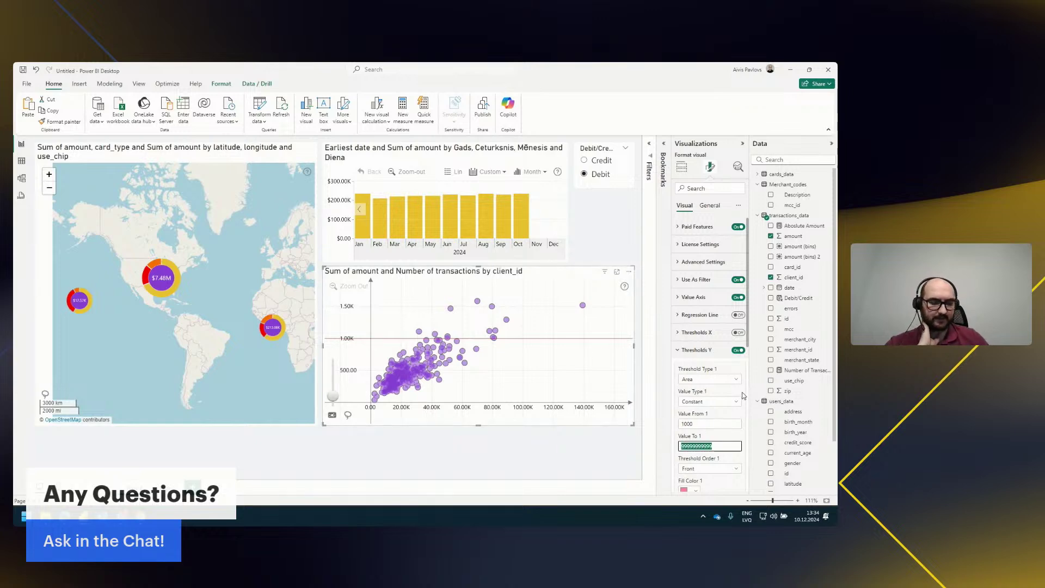
text(2000)
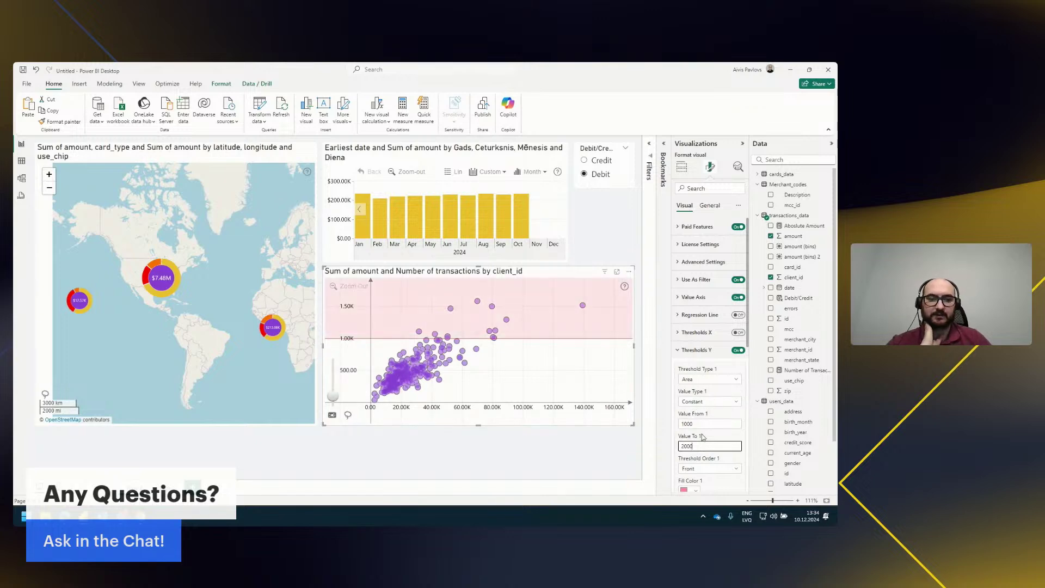
scroll(706, 411, down, 3)
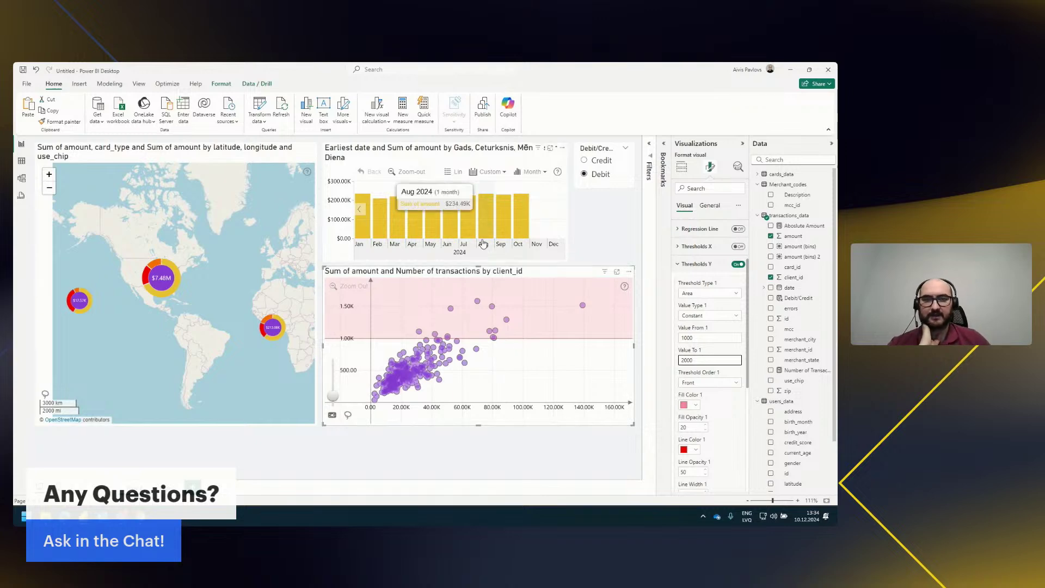
Filter the time chart to July through September 2024 and adjust the scatter chart's zoom to show all its data points with space around them
drag(462, 218, 510, 220)
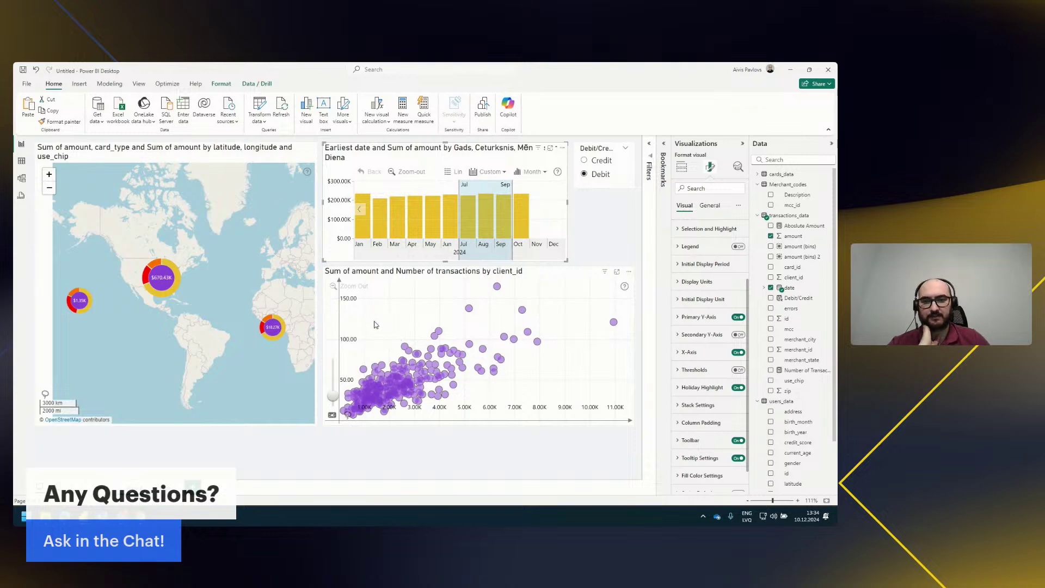
scroll(374, 324, down, 3)
scroll(383, 308, up, 5)
click(428, 342)
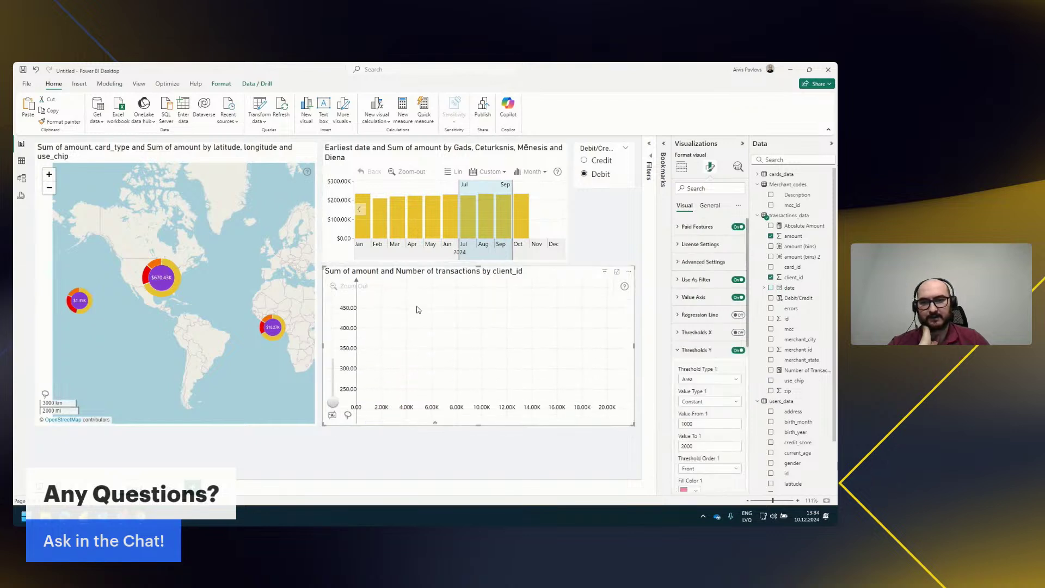
scroll(426, 351, down, 2)
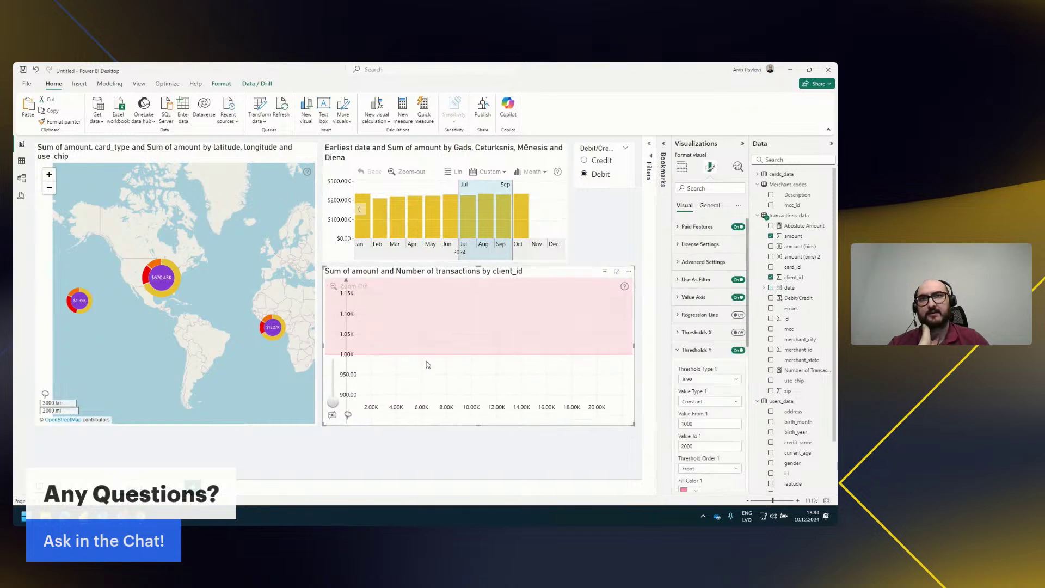
scroll(444, 363, down, 5)
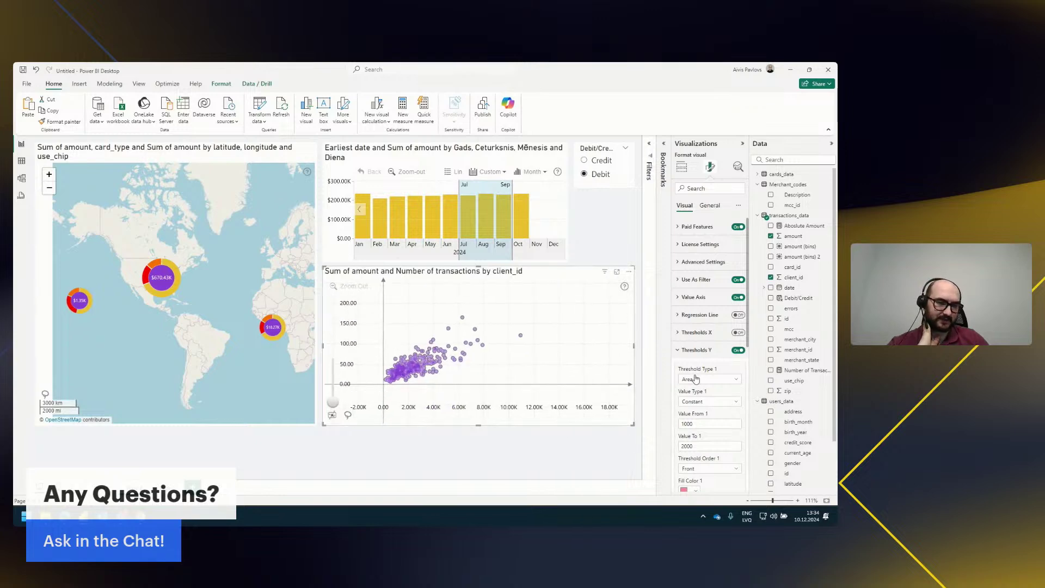
Set the value type of the scatter chart's first Y threshold to Average
scroll(691, 373, down, 1)
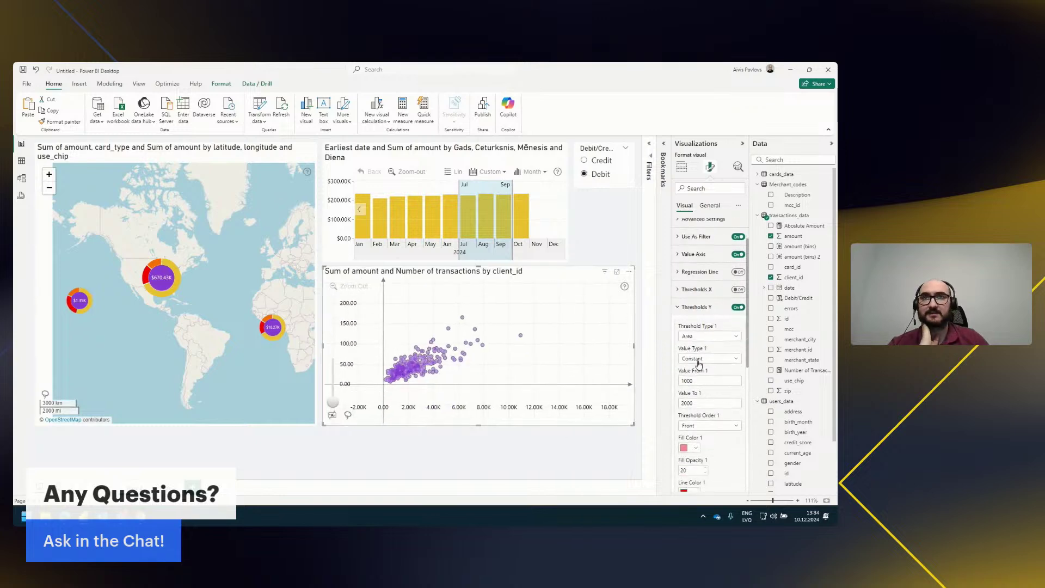
click(699, 362)
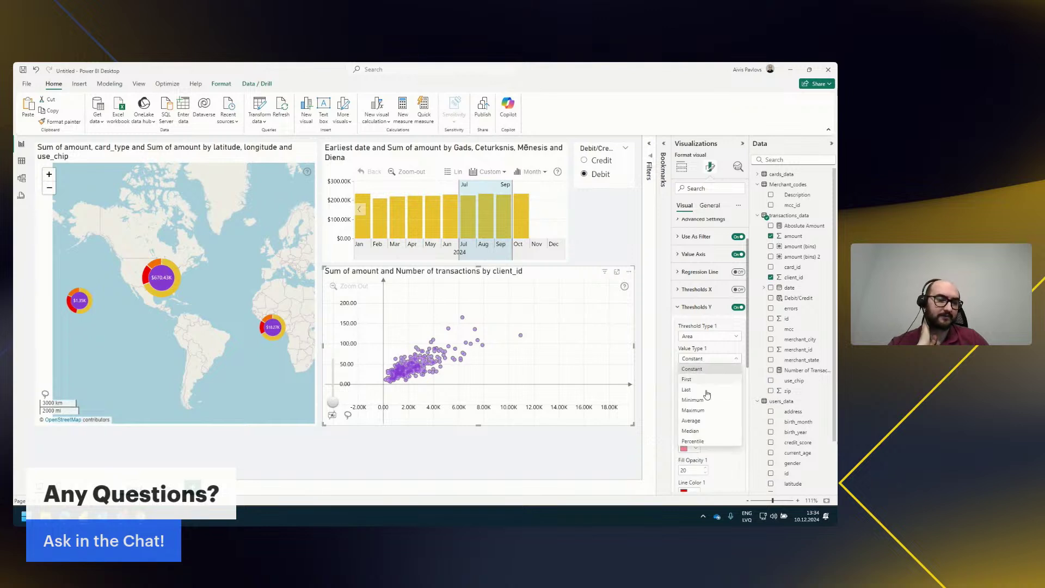
click(702, 422)
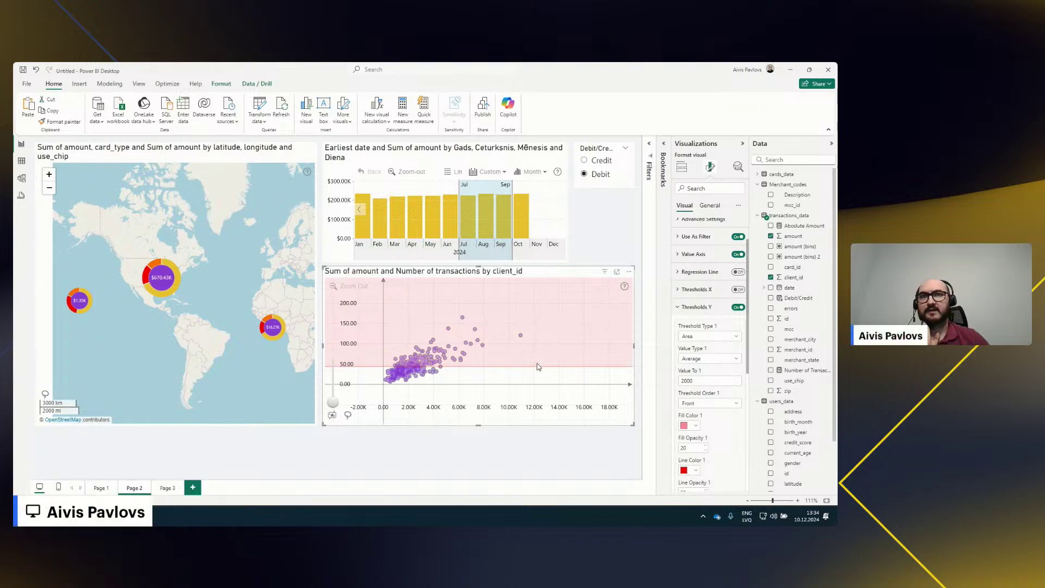
Turn off the scatter chart's Y thresholds and turn on its X thresholds
click(737, 308)
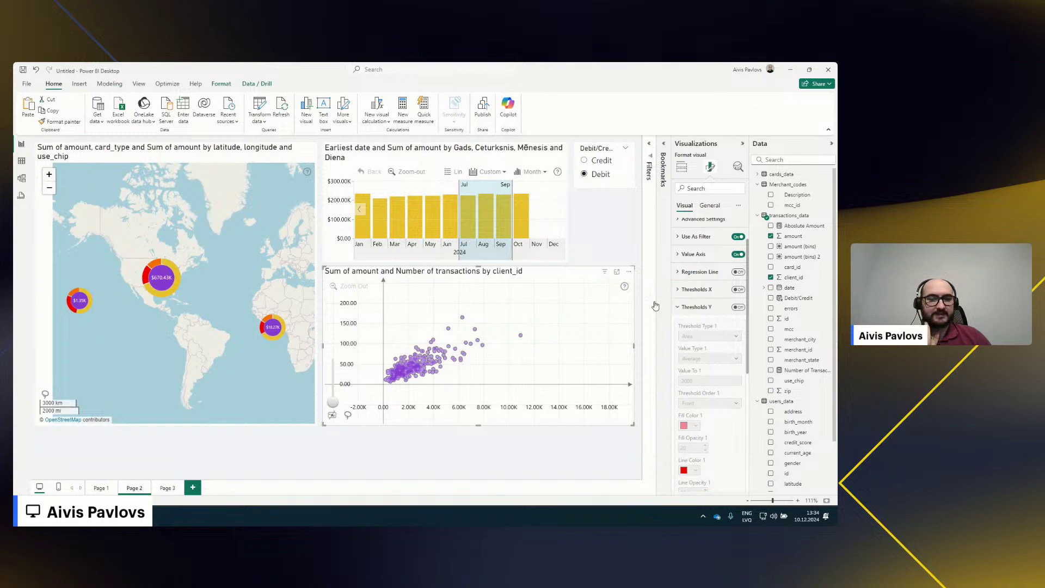
click(681, 168)
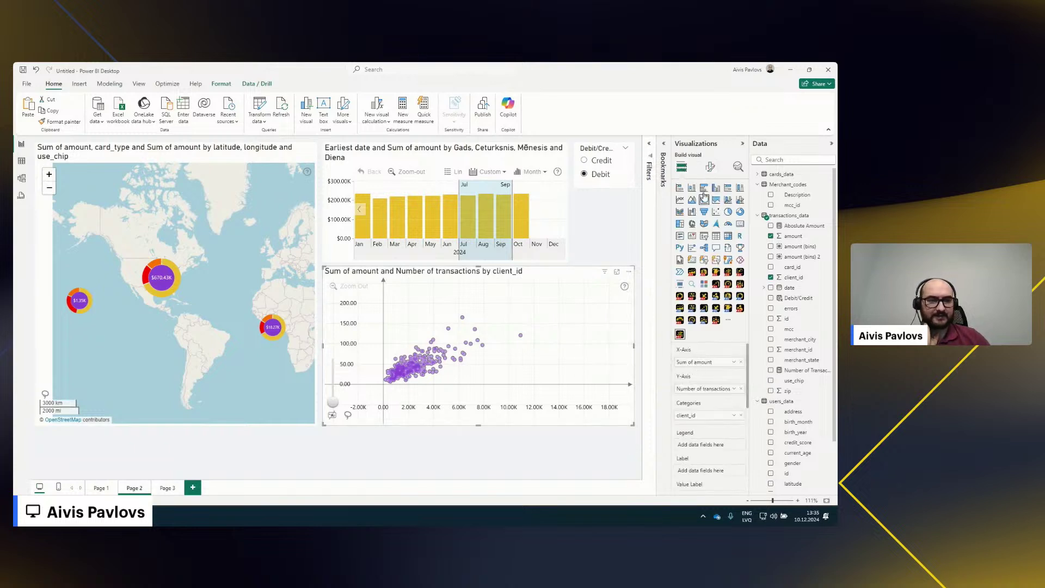
click(709, 167)
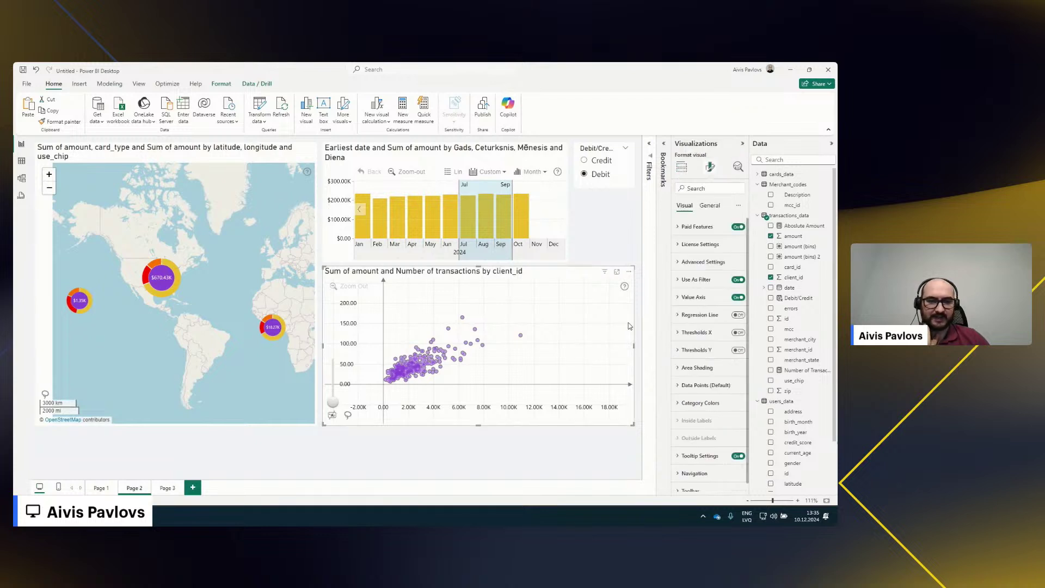
click(695, 334)
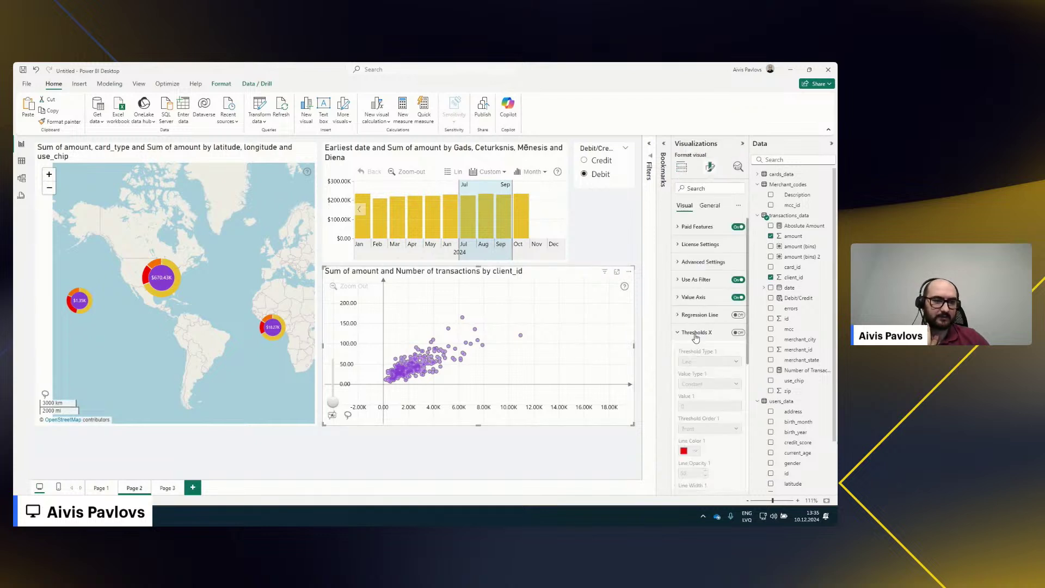
click(738, 333)
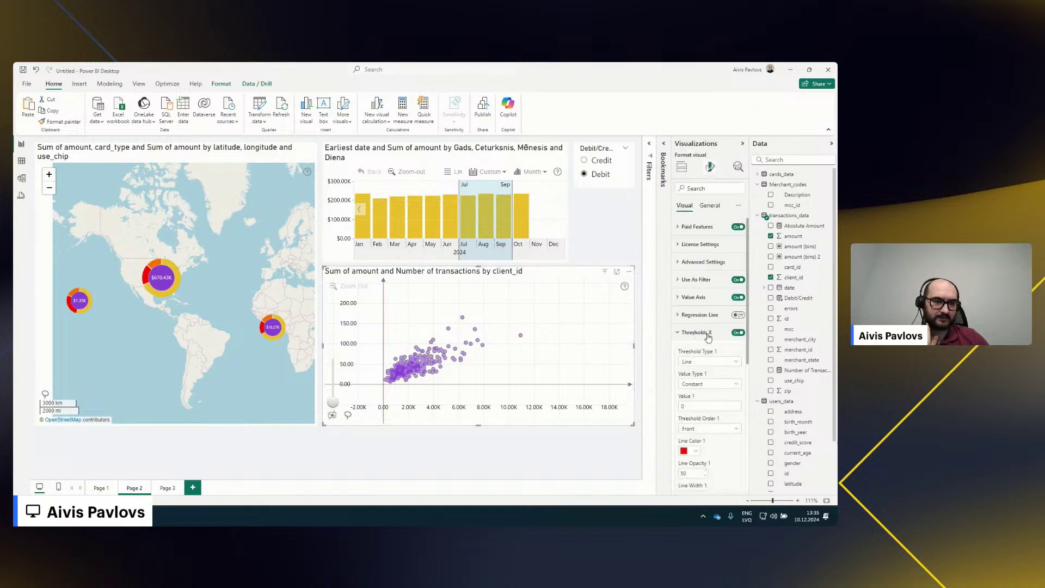
Change the first X threshold to the Area type and give it a blue fill color
click(696, 385)
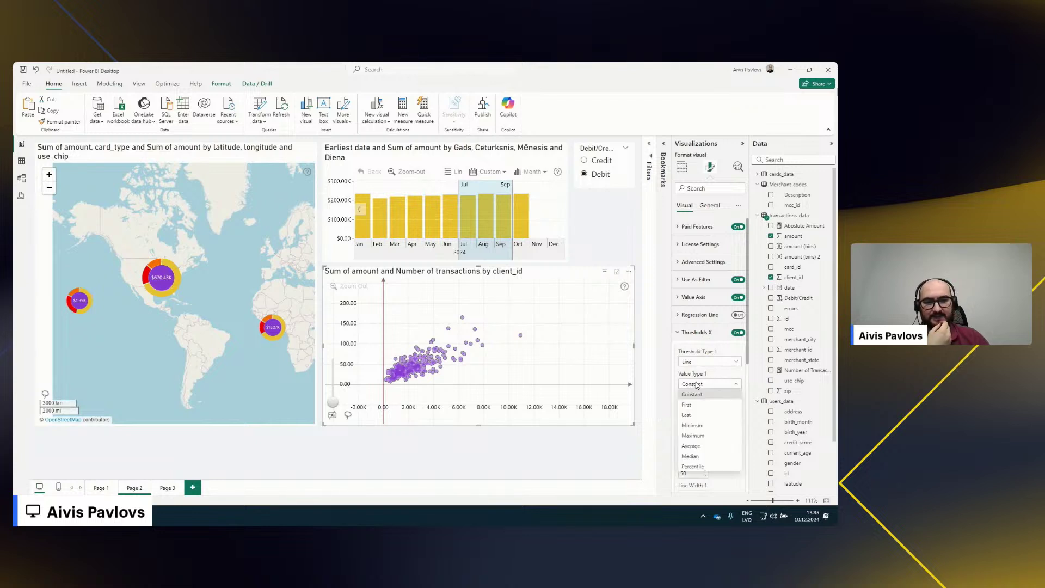
click(700, 384)
click(698, 362)
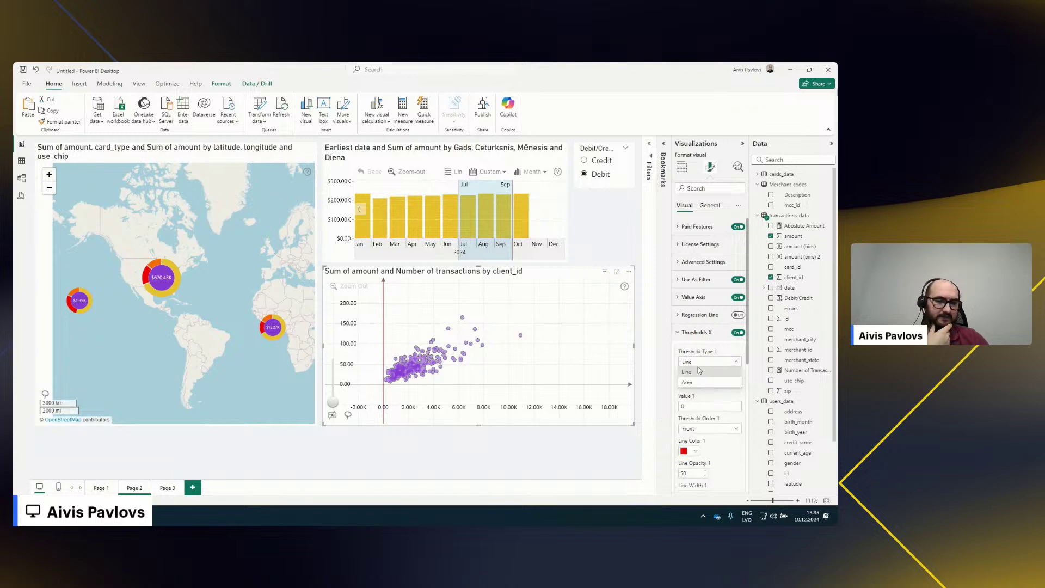
click(690, 382)
scroll(689, 391, down, 2)
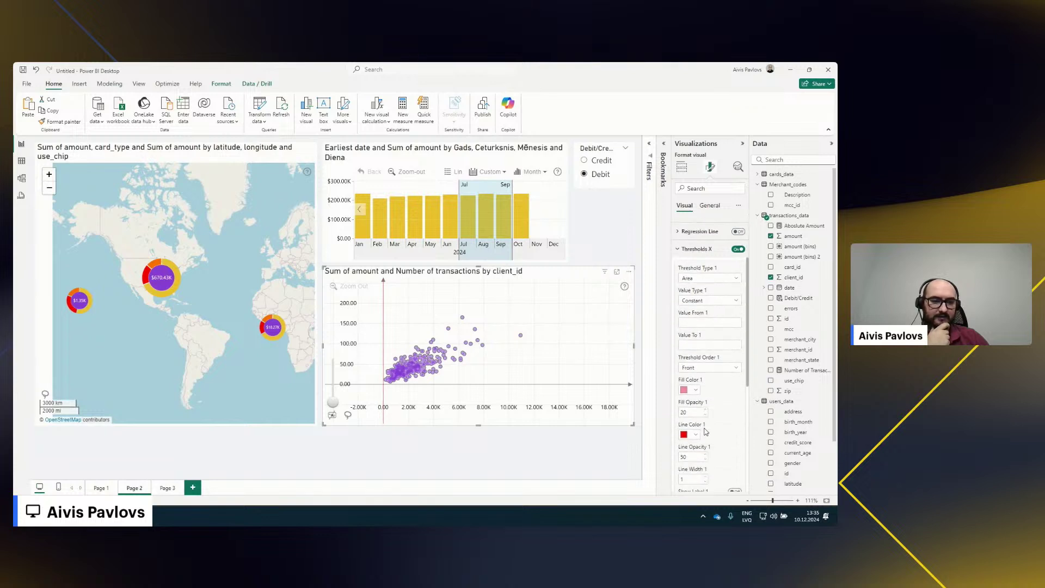
click(692, 388)
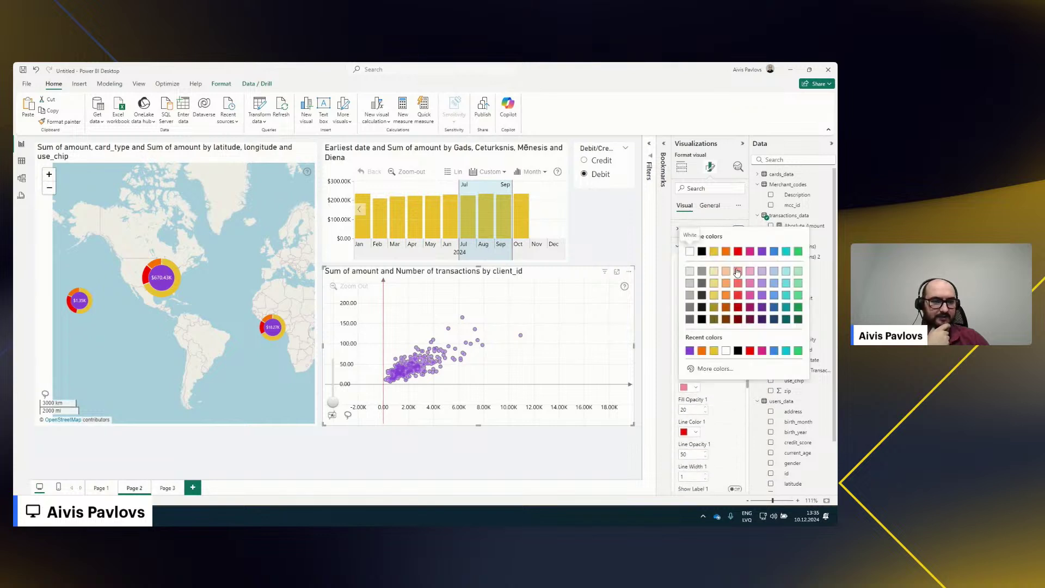
click(774, 252)
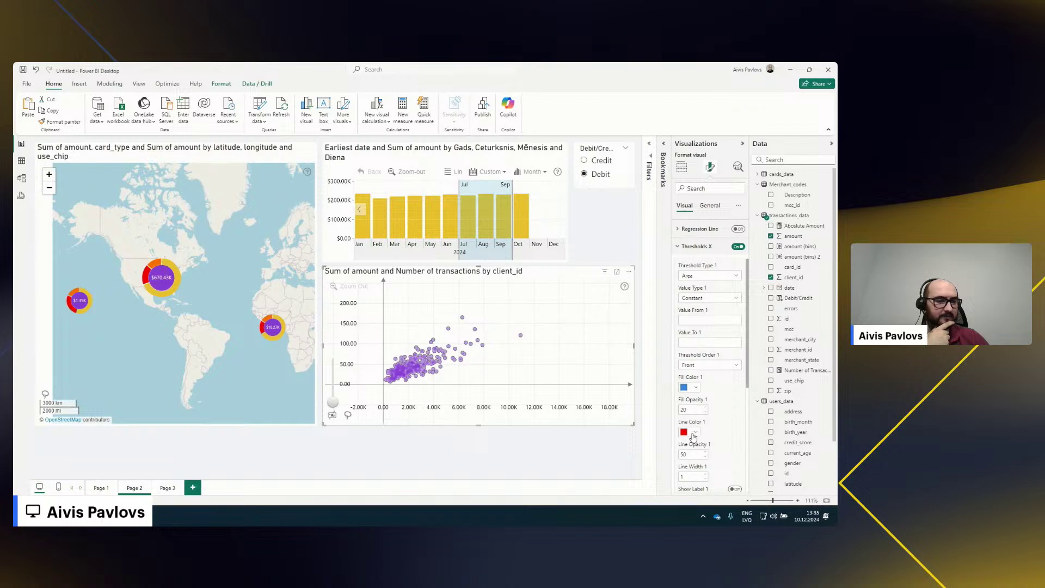
Set the X threshold area to range from 5000 to 10000
click(693, 320)
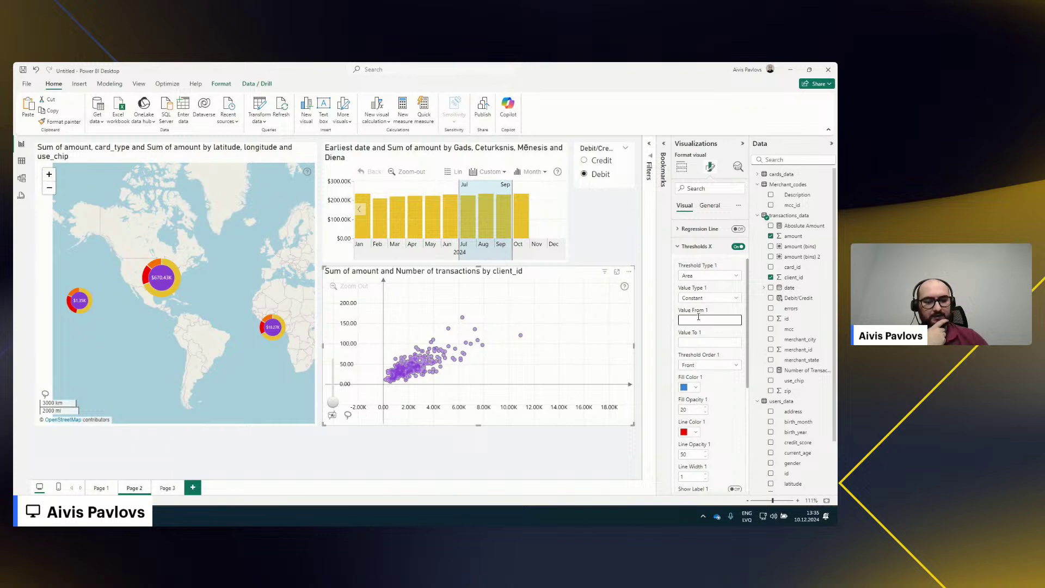
text(5000)
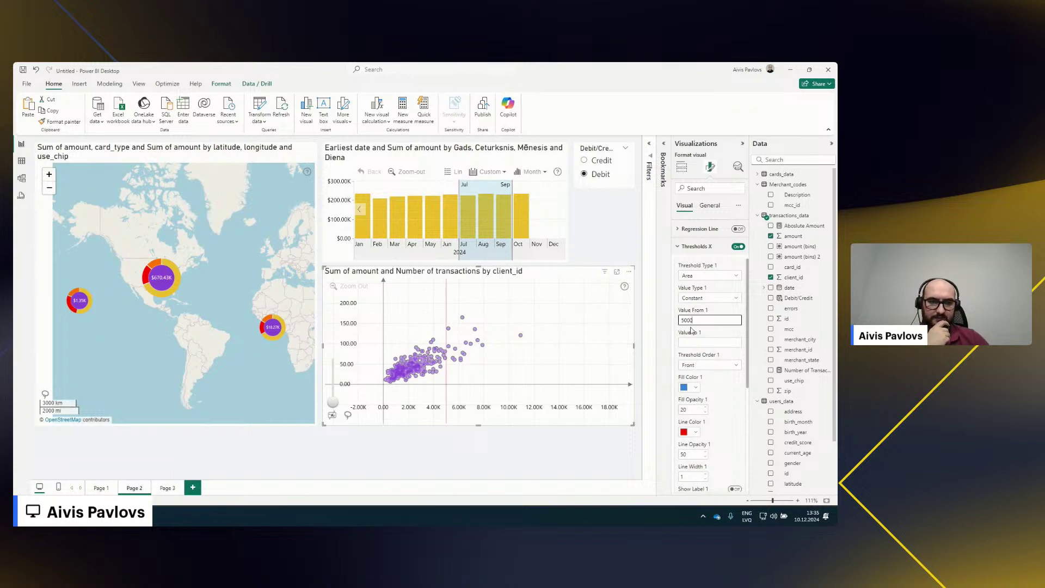
click(687, 343)
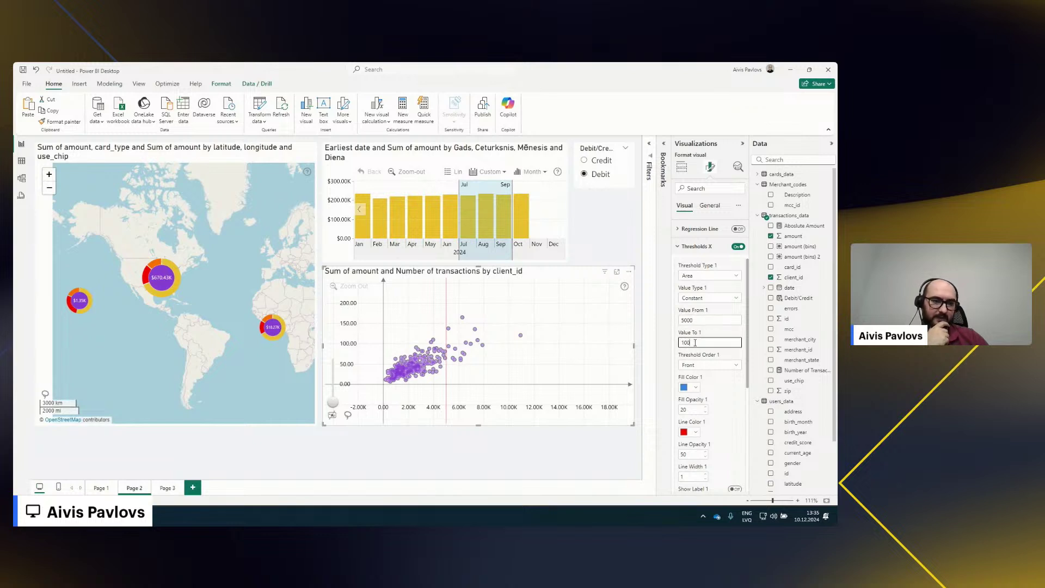
text(100000)
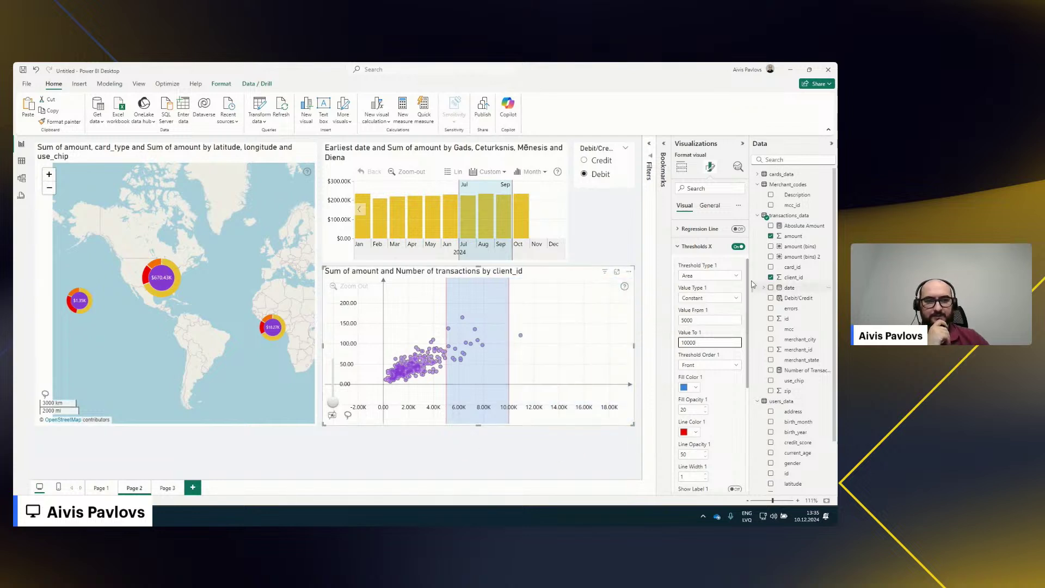
Turn the Y thresholds back on and select the scatter points inside the overlap of both threshold areas
scroll(732, 325, down, 3)
scroll(732, 325, down, 2)
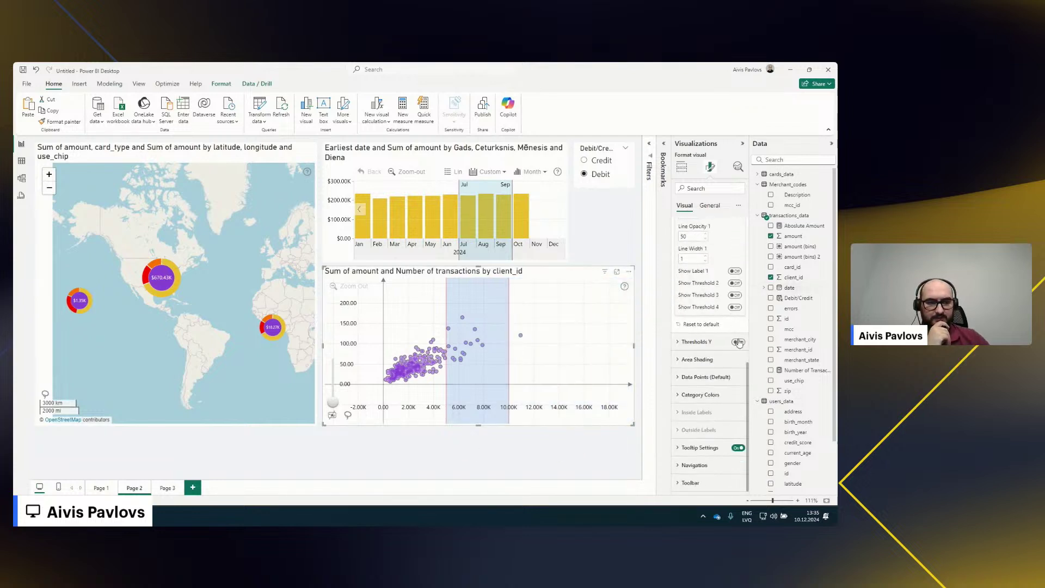
click(738, 341)
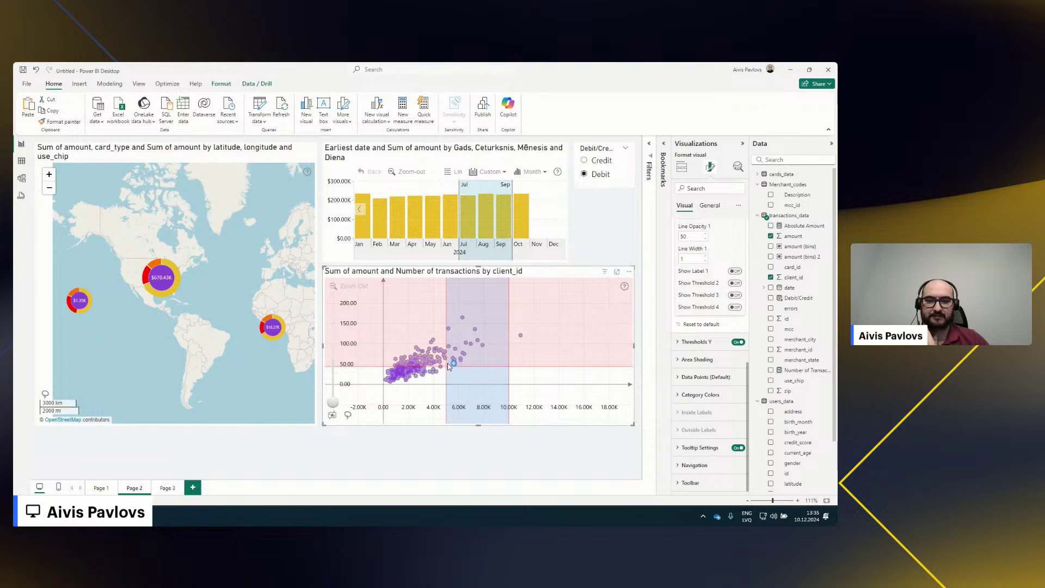
drag(447, 362, 493, 308)
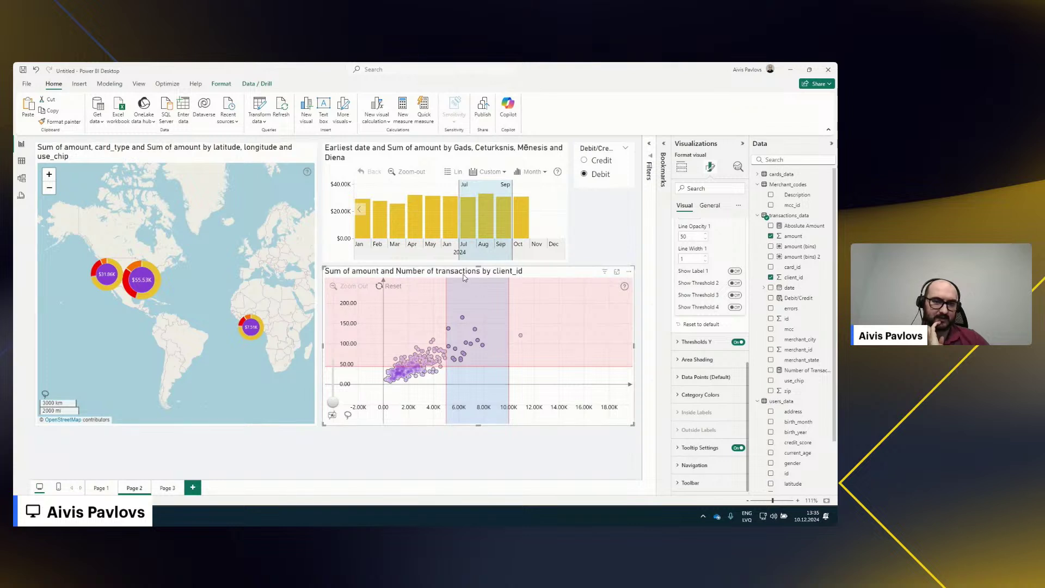
Turn off both the Y and X thresholds of the scatter chart and deselect the chart
click(723, 347)
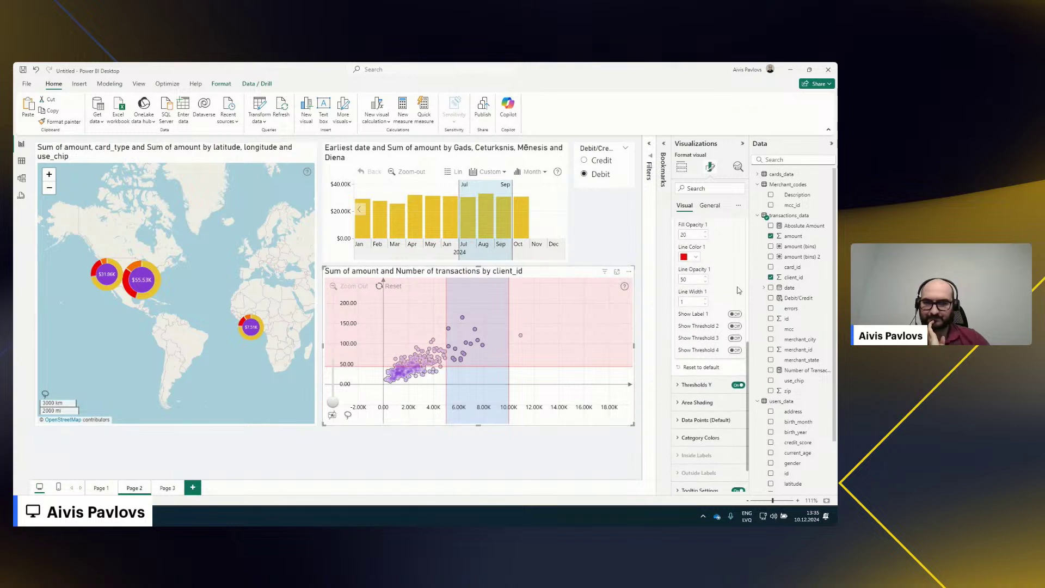
click(735, 390)
click(738, 244)
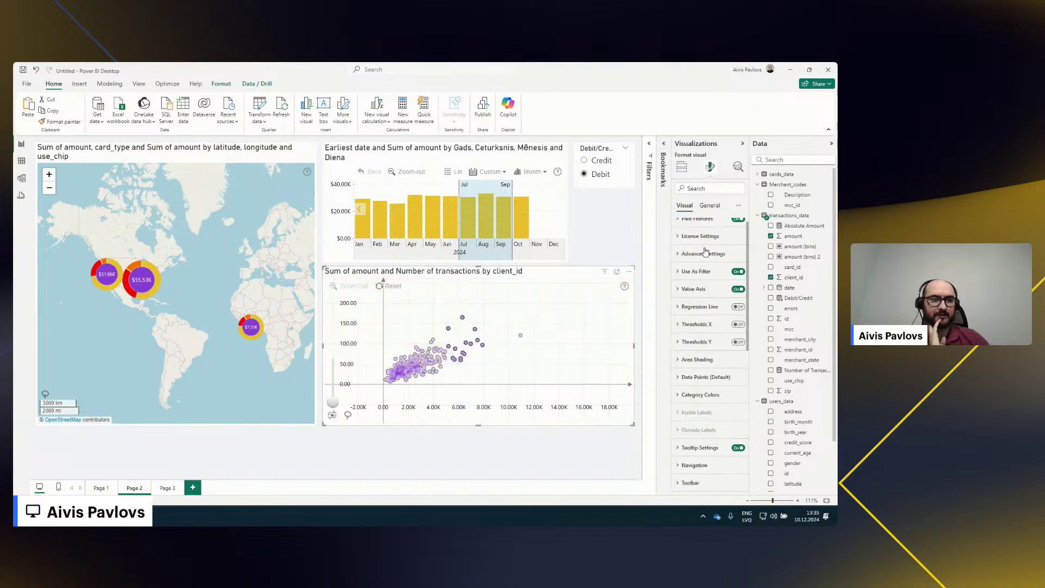
click(320, 265)
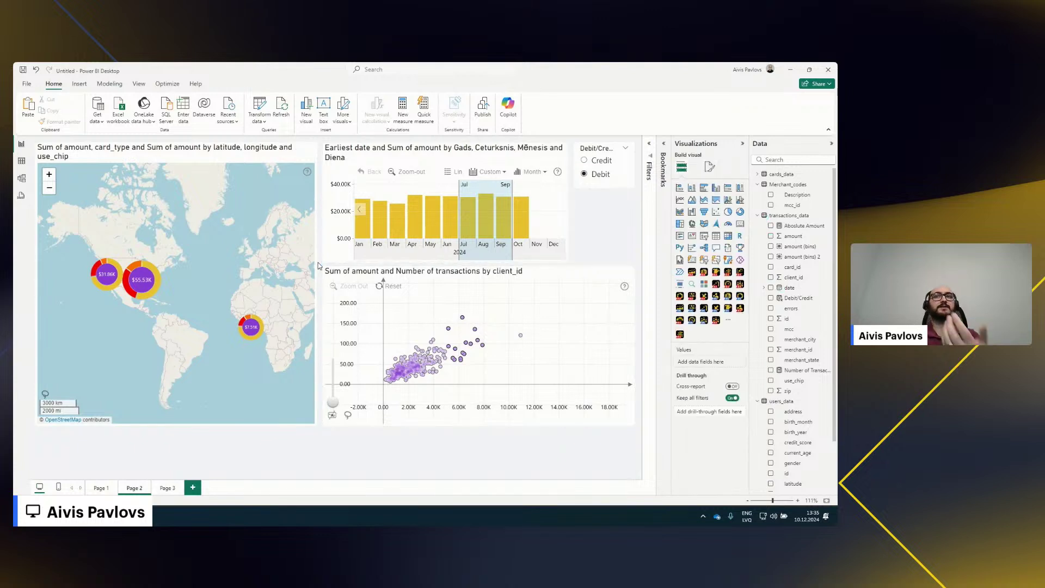
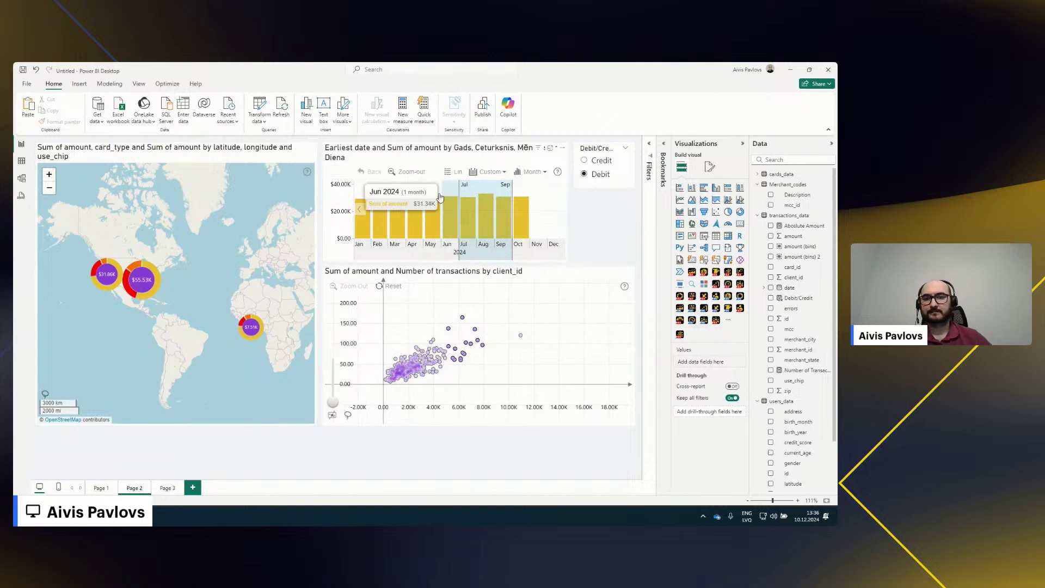
Clear the July to September selection in the monthly amount chart and open Page 3
click(504, 207)
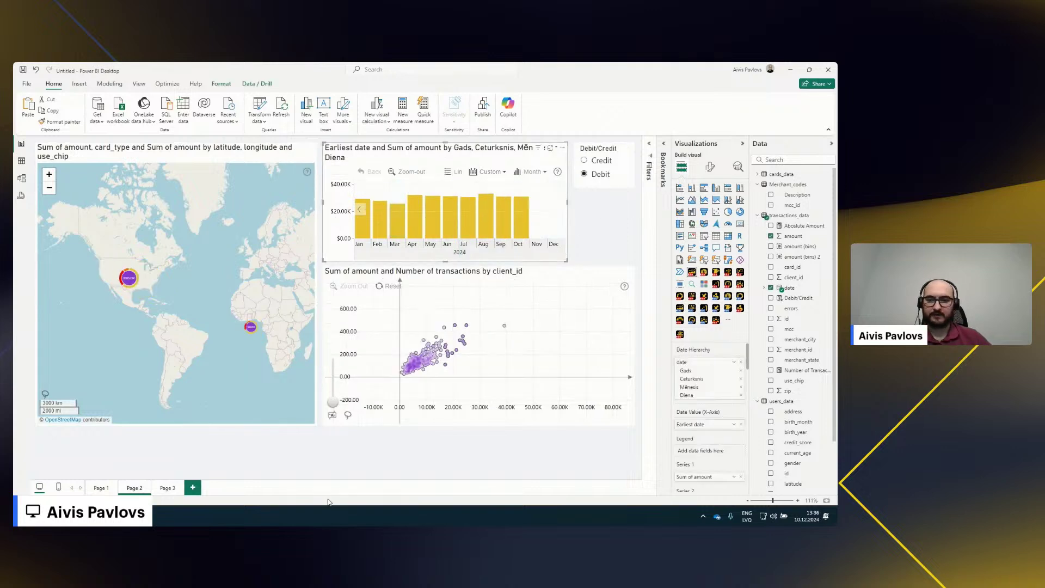
drag(210, 429, 205, 476)
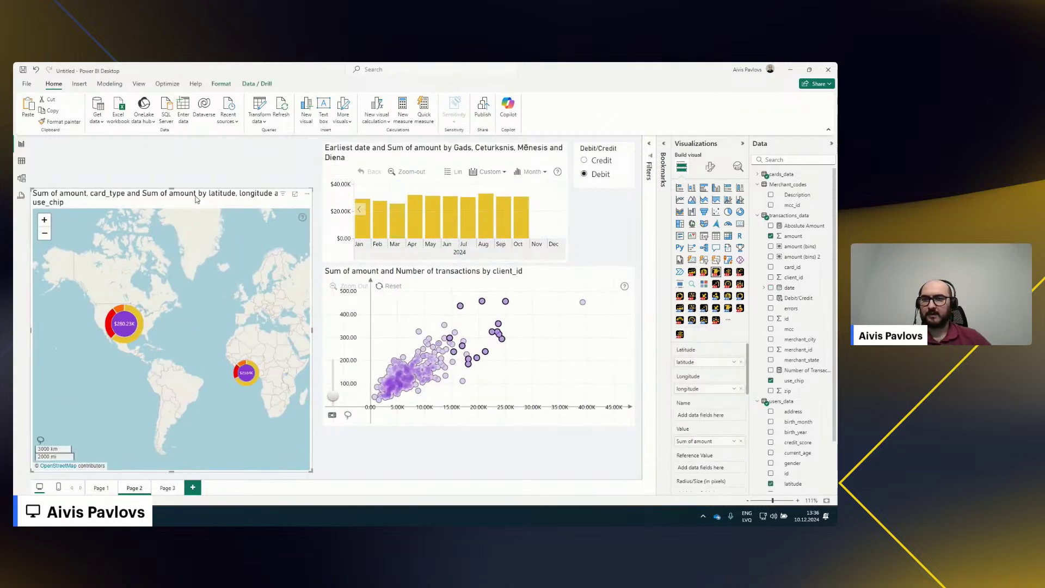
key(ctrl+z)
click(167, 488)
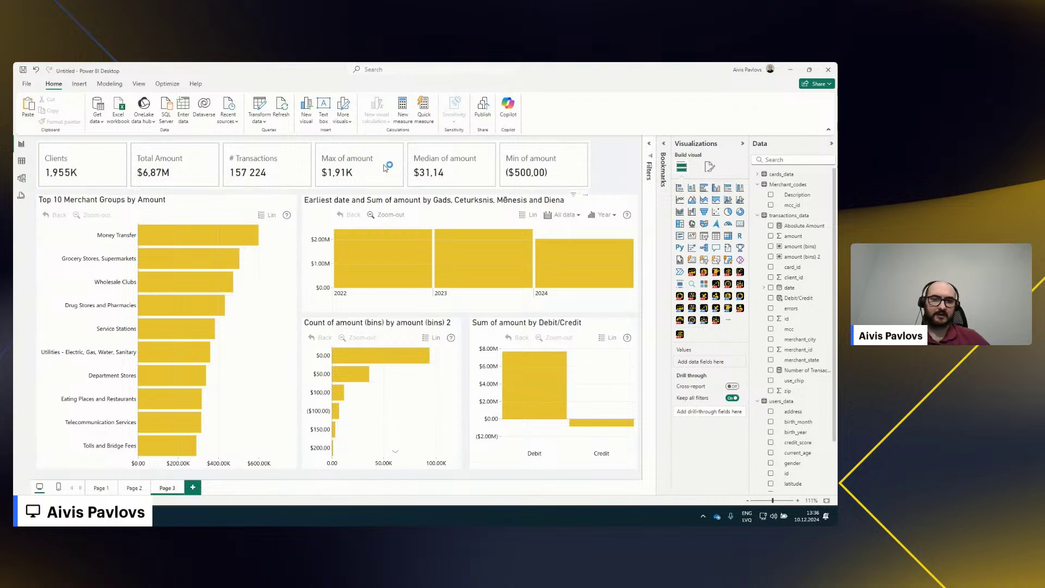
Examine the summary cards on Page 3, from Clients and Total Amount through Max, Median and Min of amount
click(483, 165)
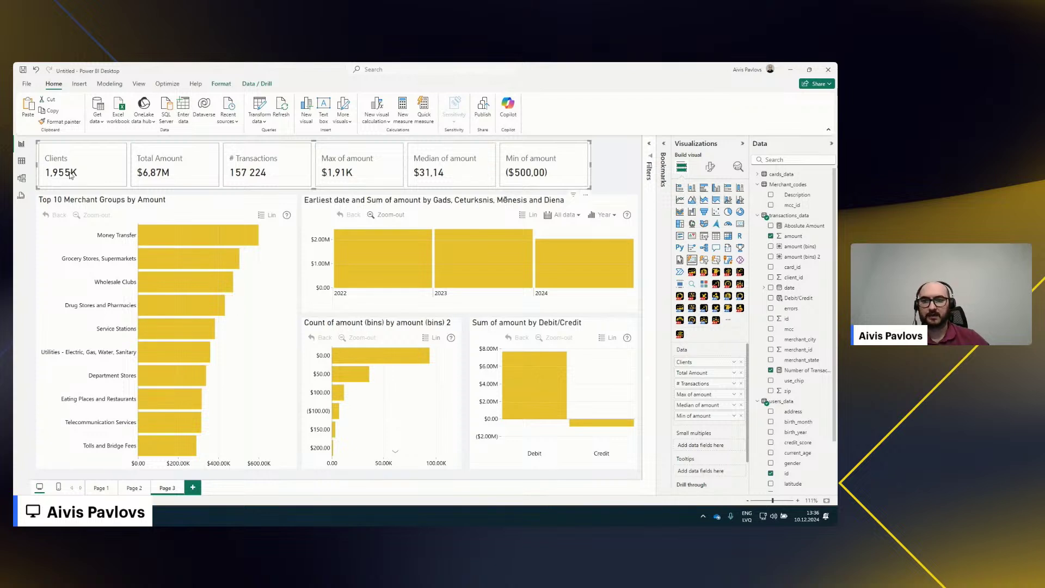
click(267, 169)
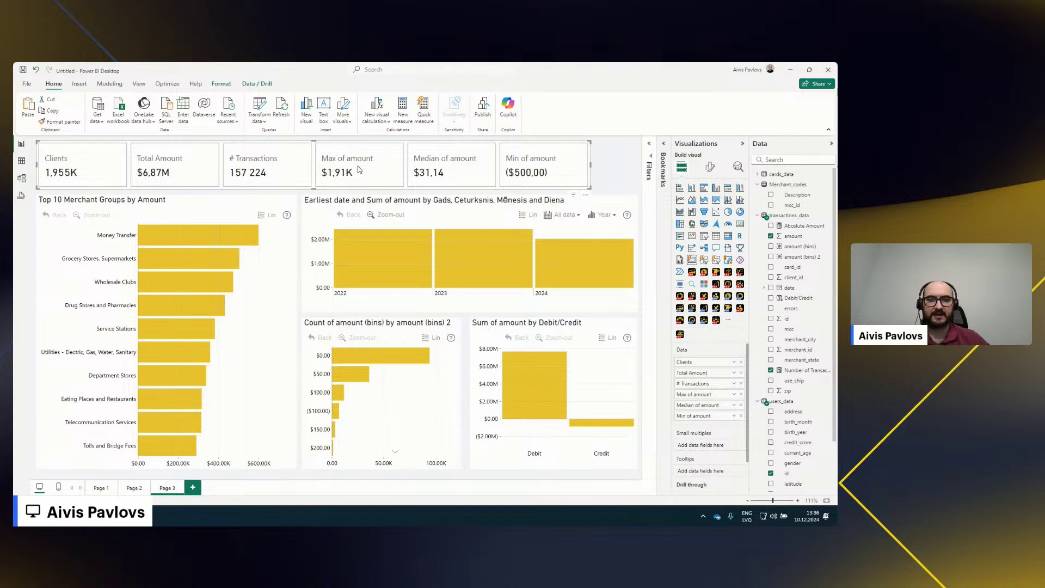
click(541, 173)
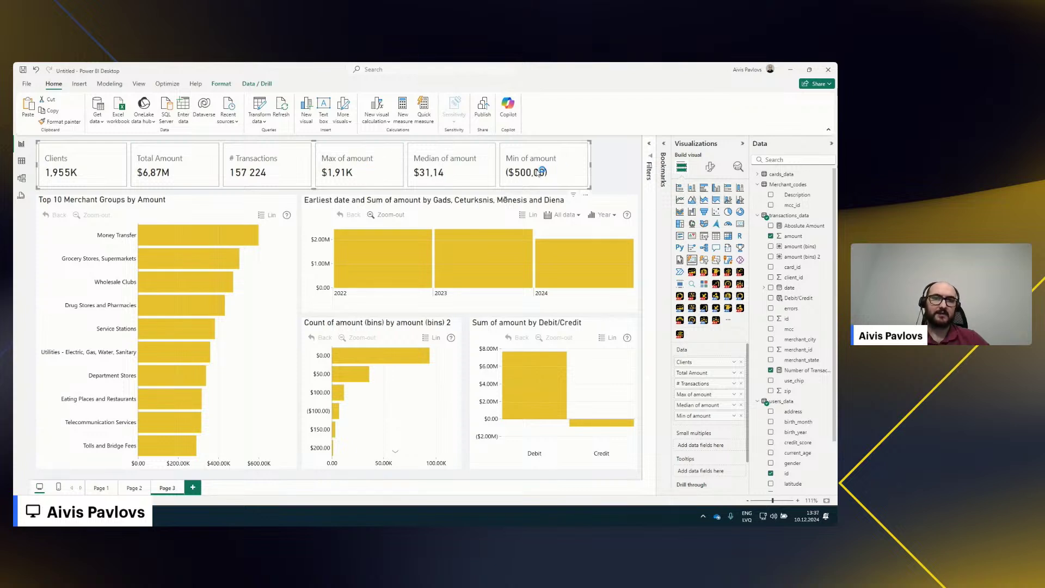
click(599, 171)
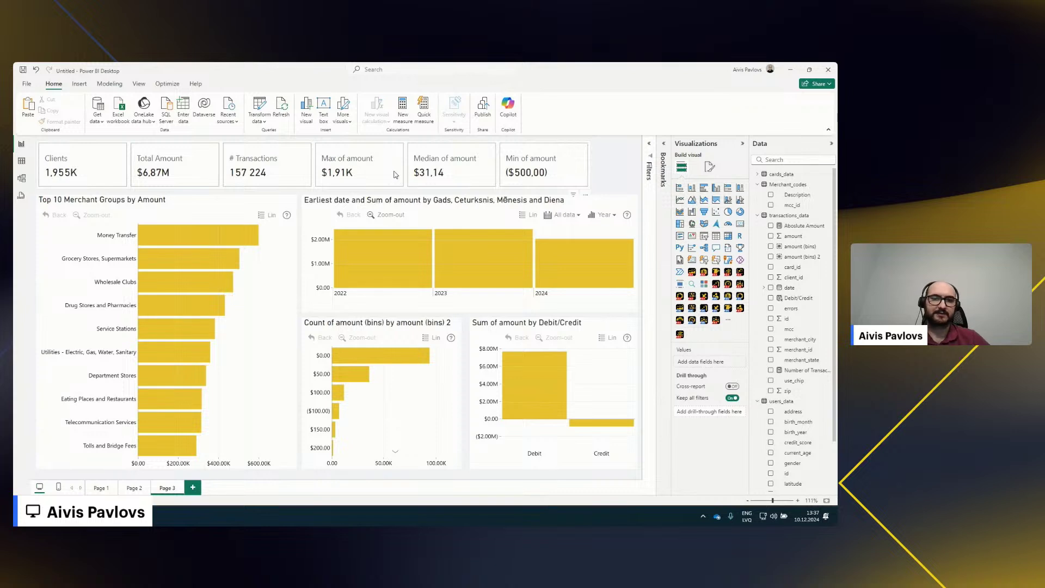
click(345, 174)
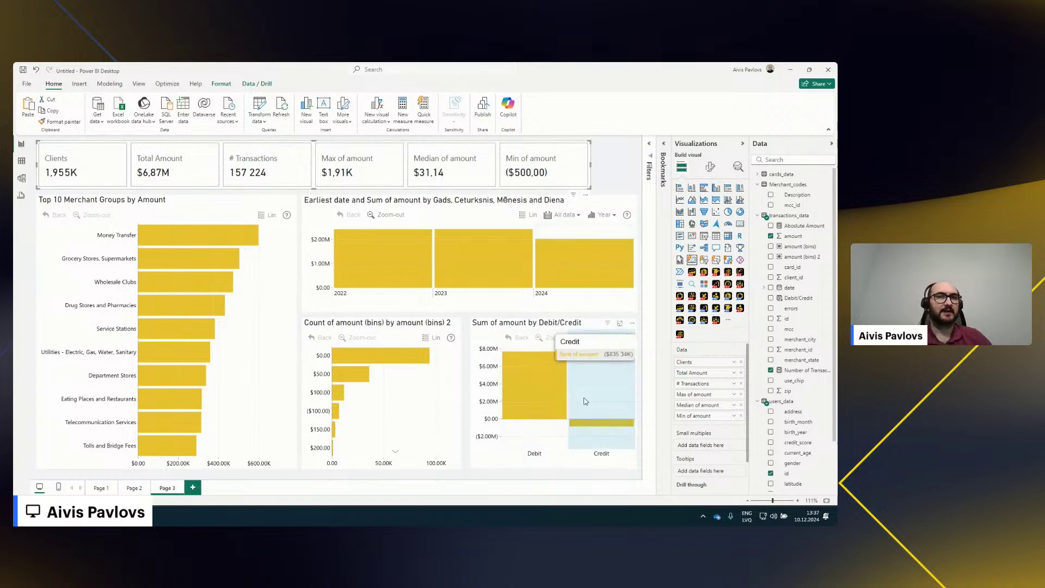
Inspect the formula of the Debit/Credit column used in the Sum of amount by Debit/Credit chart
mouse_move(542, 394)
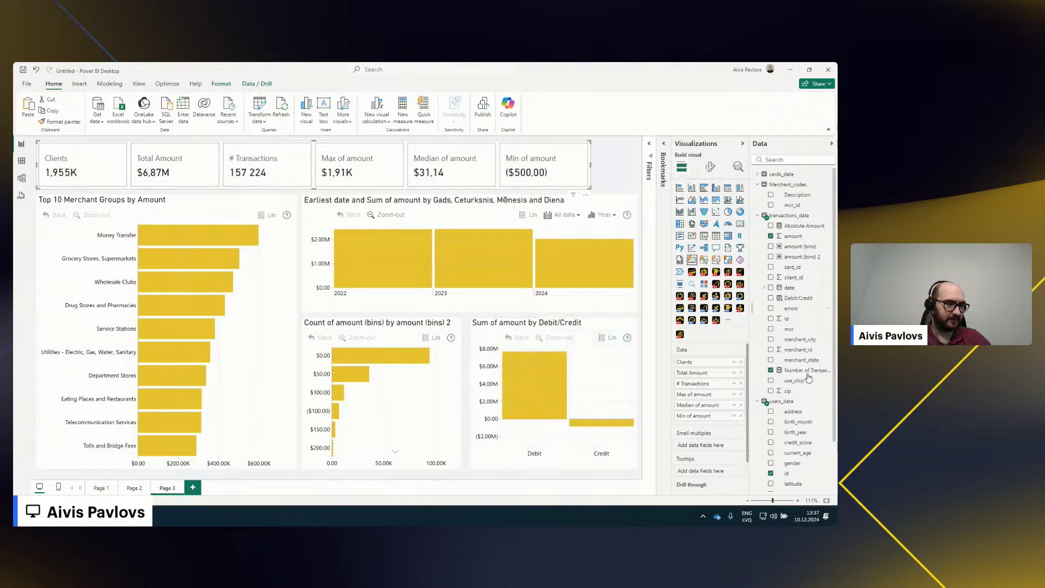
scroll(811, 400, down, 2)
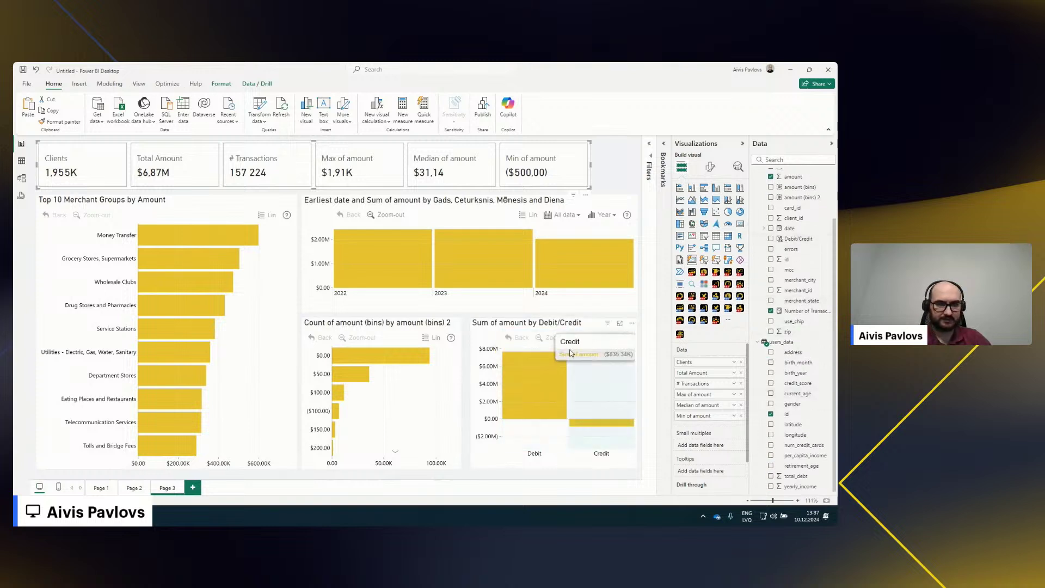
click(544, 327)
scroll(822, 343, up, 2)
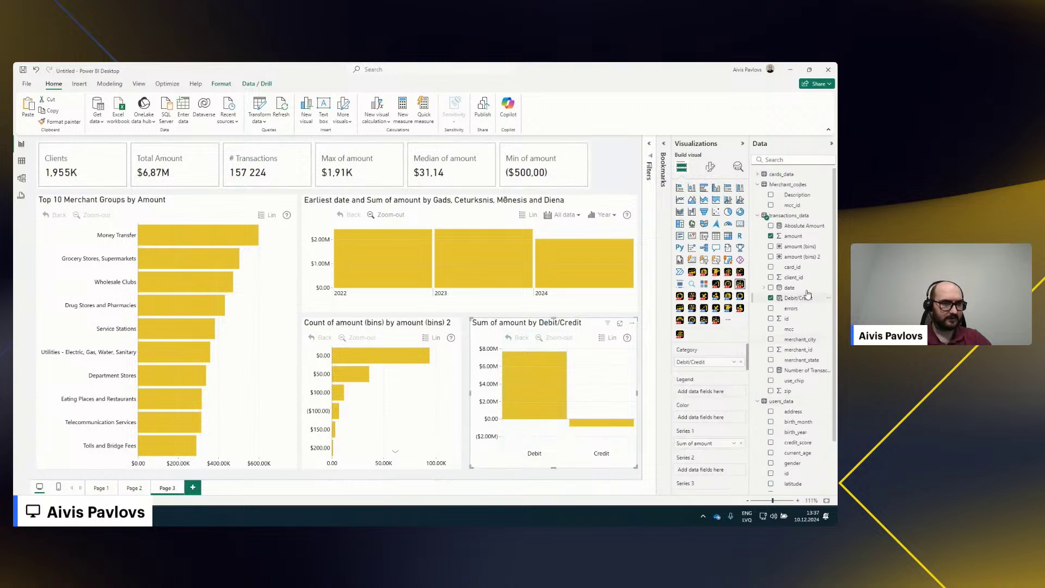
click(798, 298)
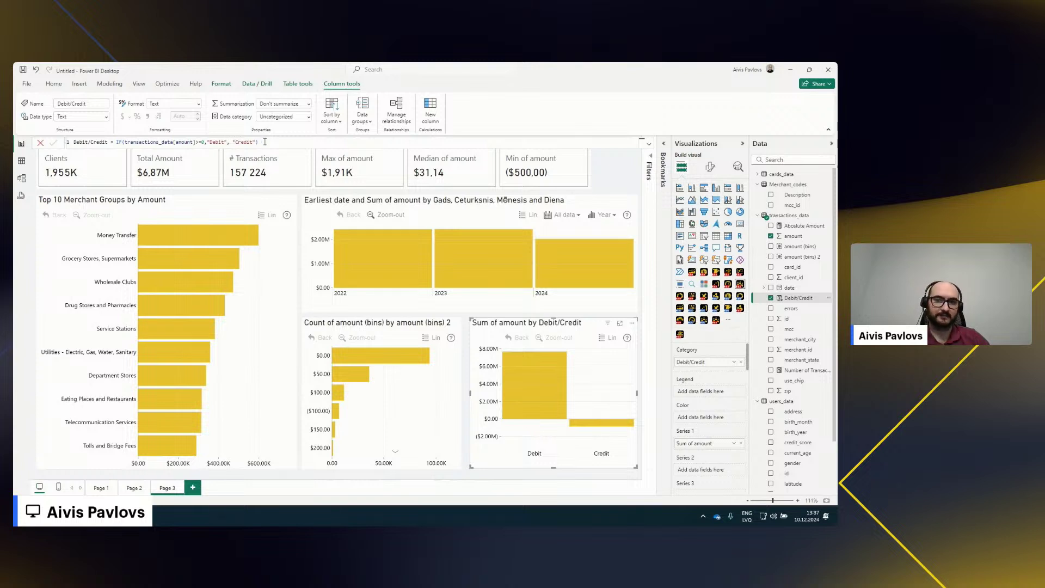
click(39, 142)
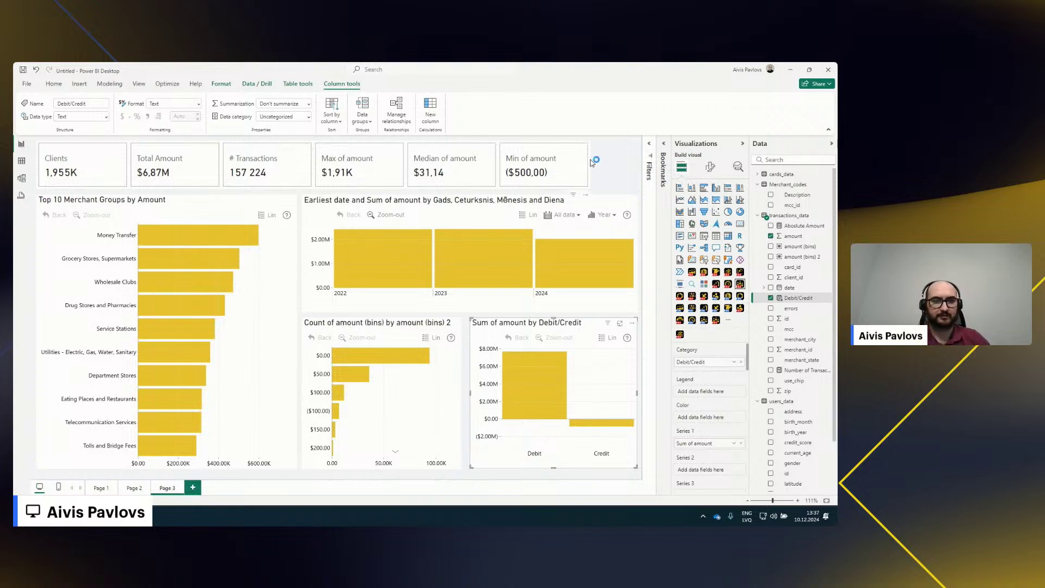
Show the filters applied to the Top 10 Merchant Groups by Amount chart
click(146, 191)
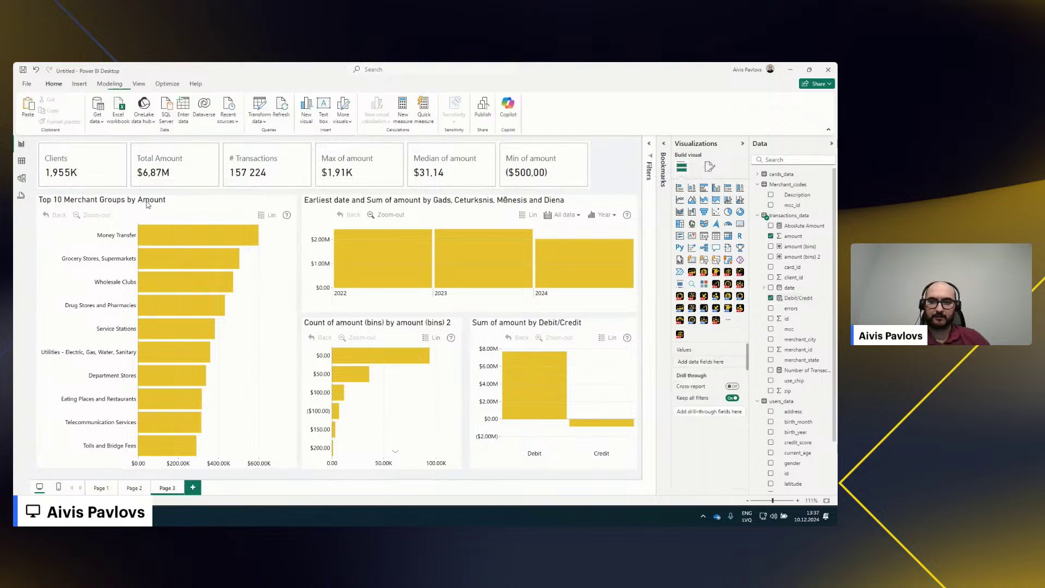
click(147, 204)
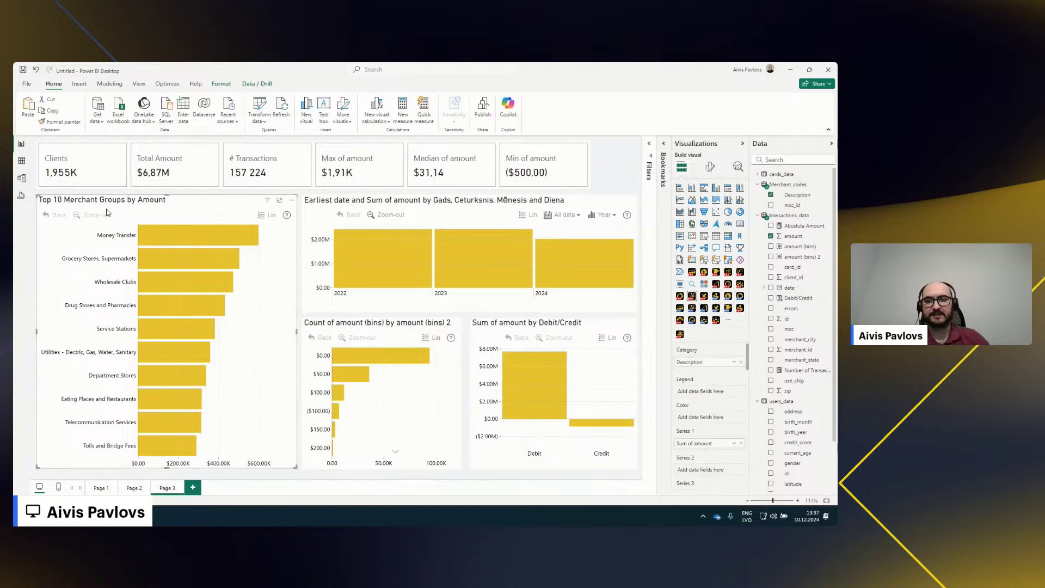
click(648, 151)
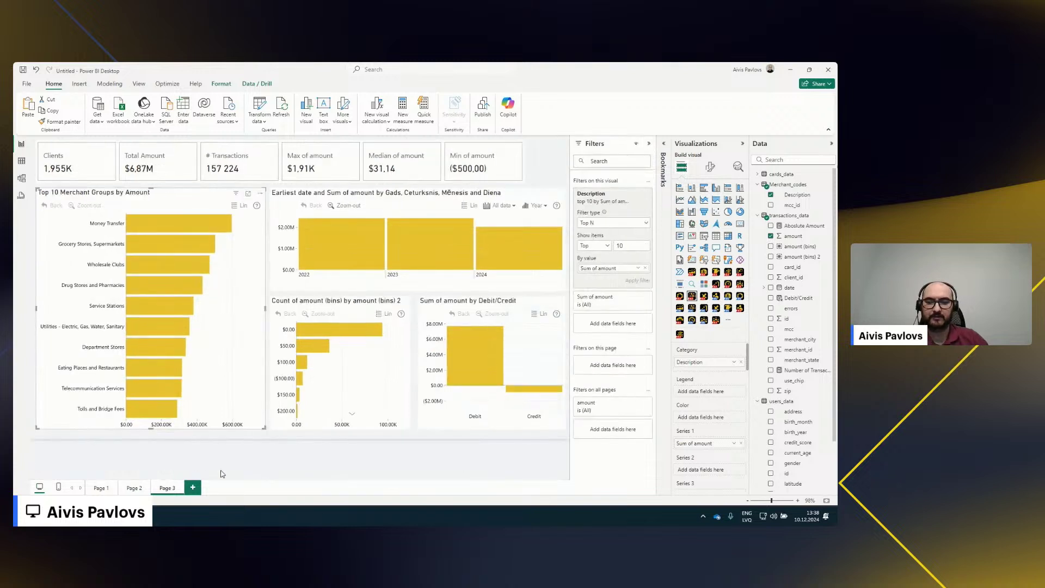
Add a new report page and place a copy of Page 3's Top 10 Merchant Groups by Amount chart on it
click(192, 487)
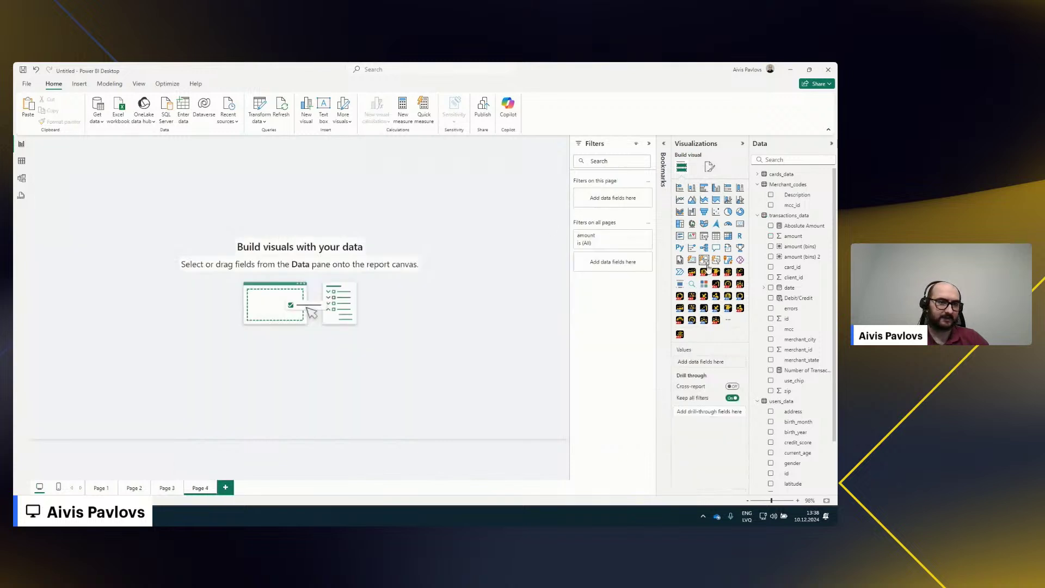
click(692, 295)
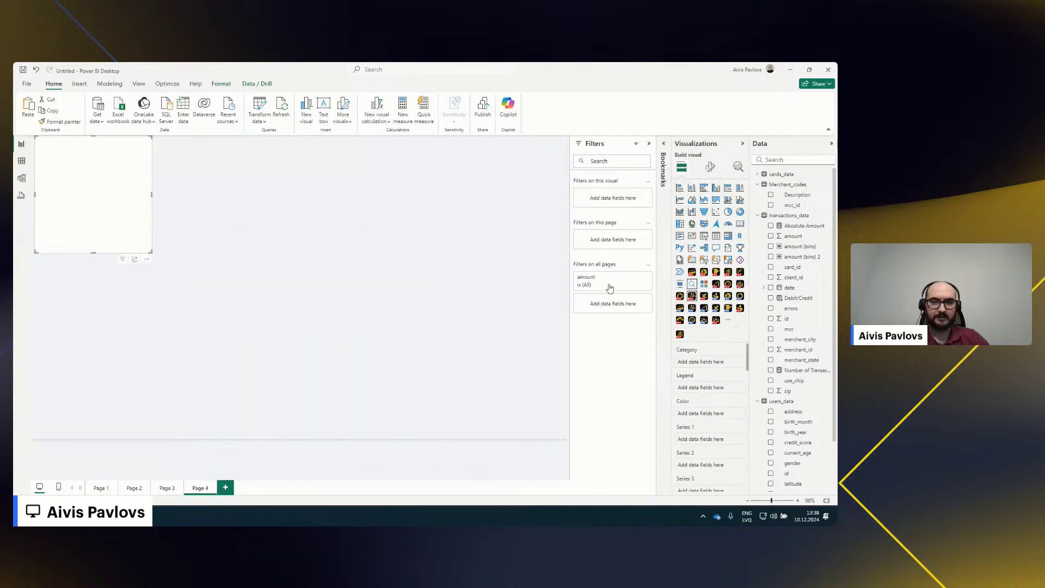
click(169, 488)
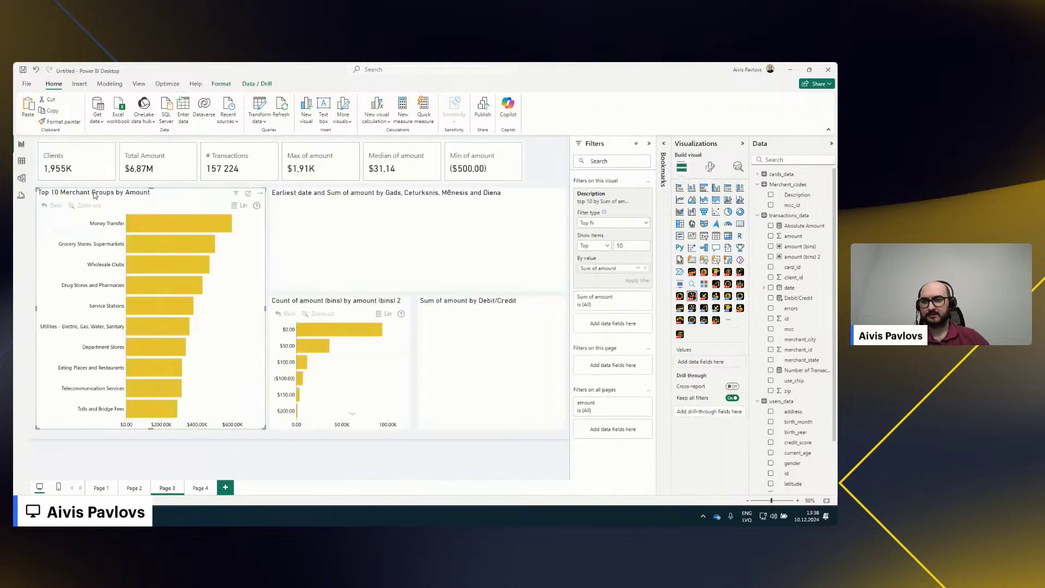
click(201, 487)
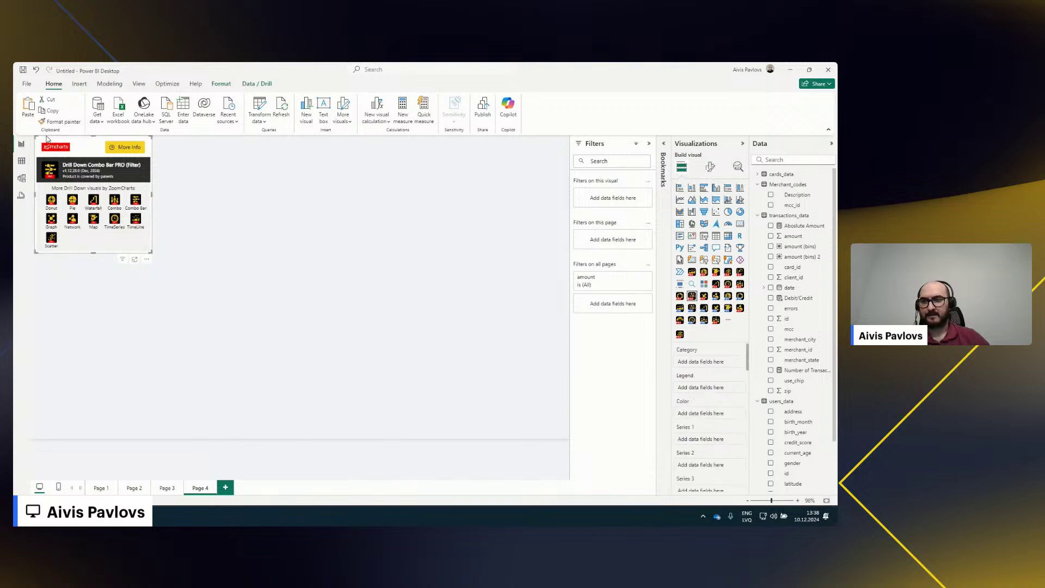
key(Delete)
key(ctrl+v)
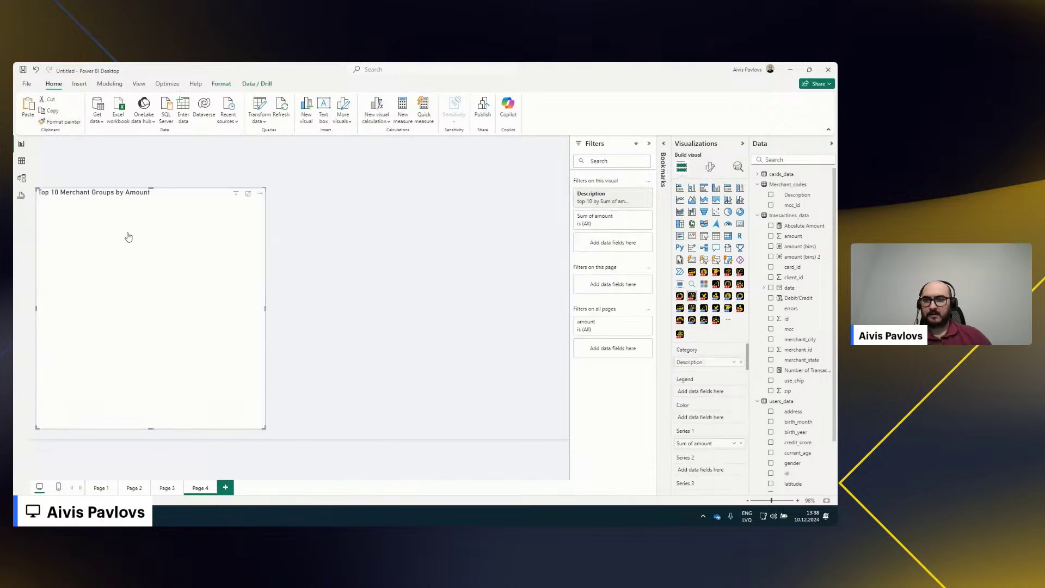
Clear the Description filter on the copied chart and move the chart higher on the page
click(634, 202)
drag(161, 192, 156, 158)
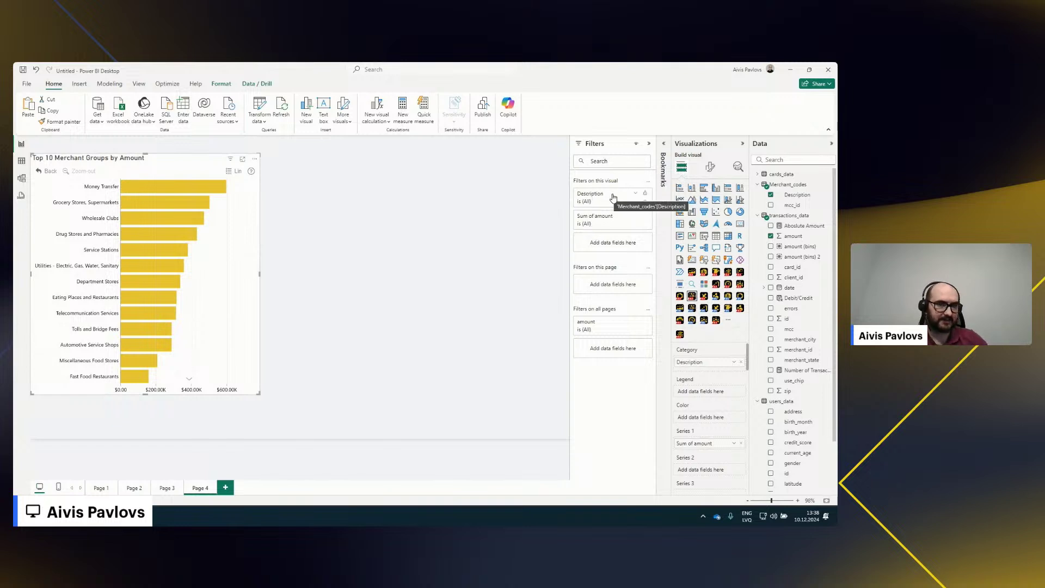
Look through the Advanced and Basic filtering options for the Description filter and set its type to Top N
click(638, 195)
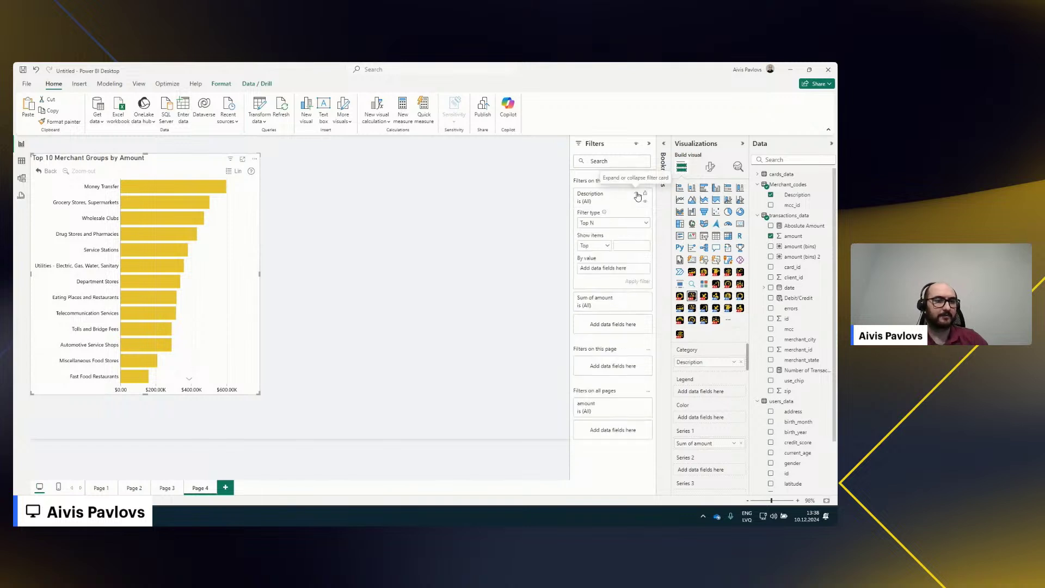
click(623, 223)
click(605, 235)
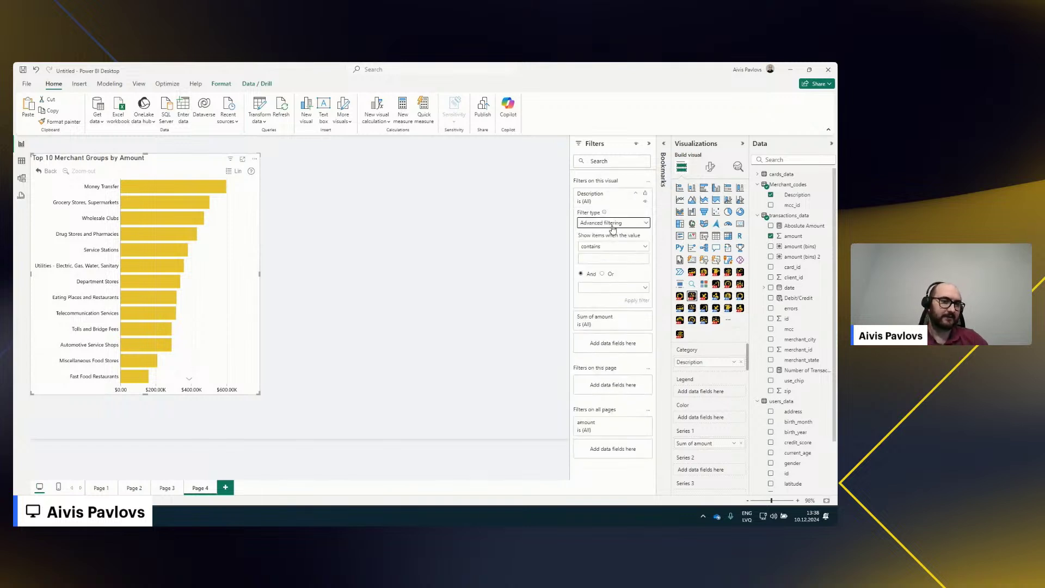
click(615, 223)
click(599, 245)
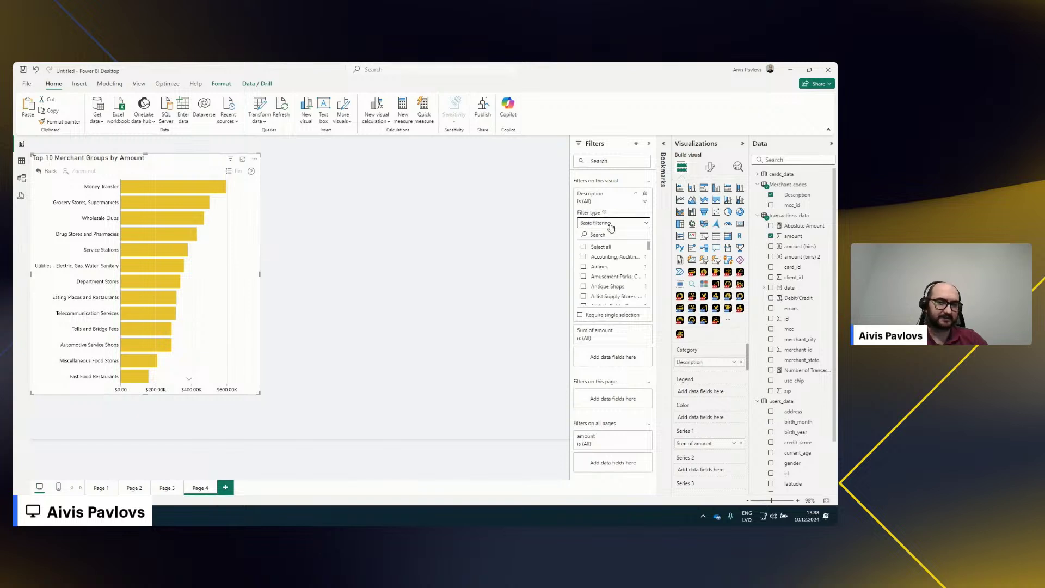
click(604, 223)
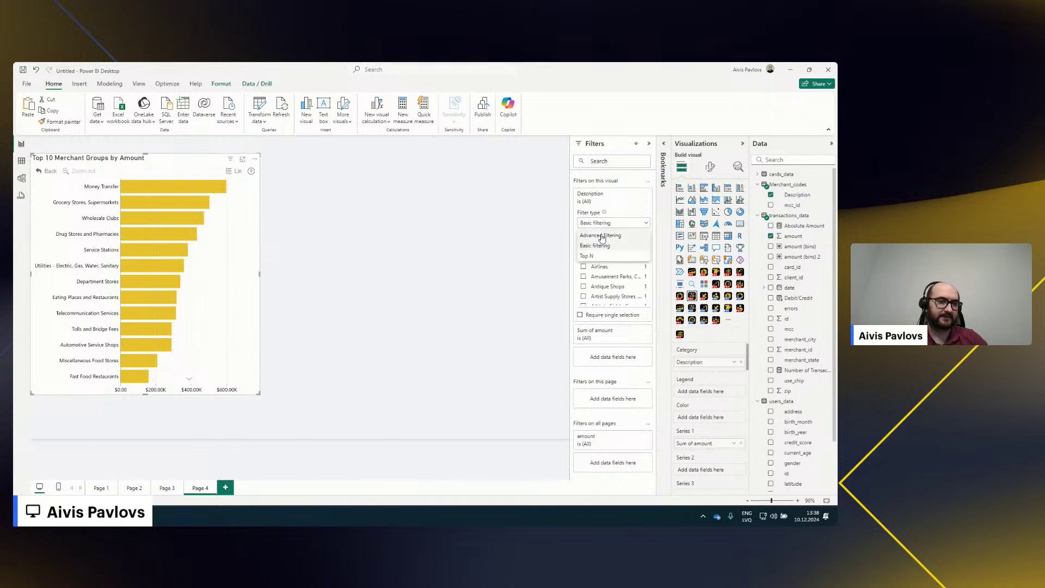
click(607, 235)
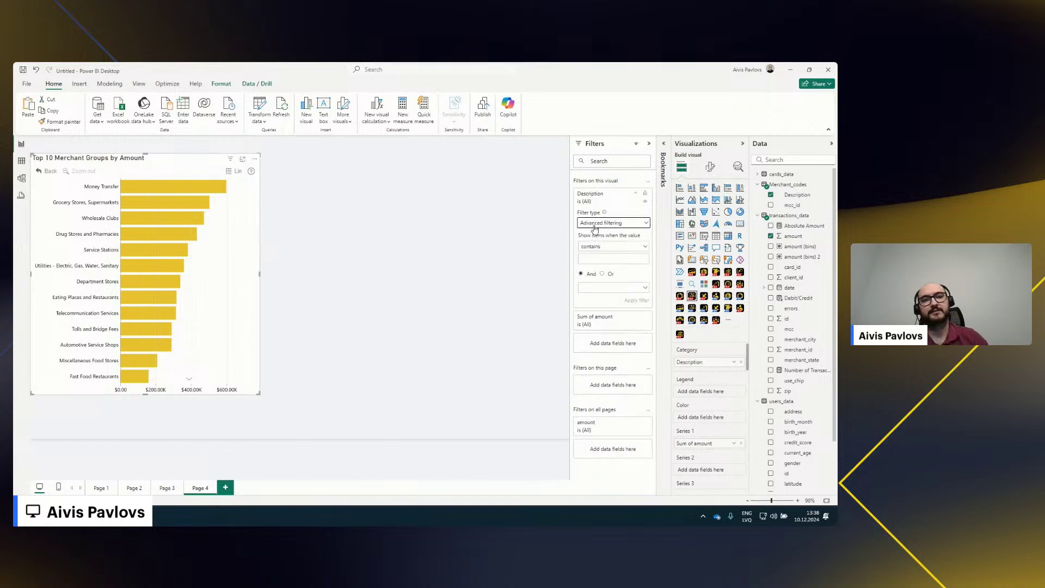
click(612, 223)
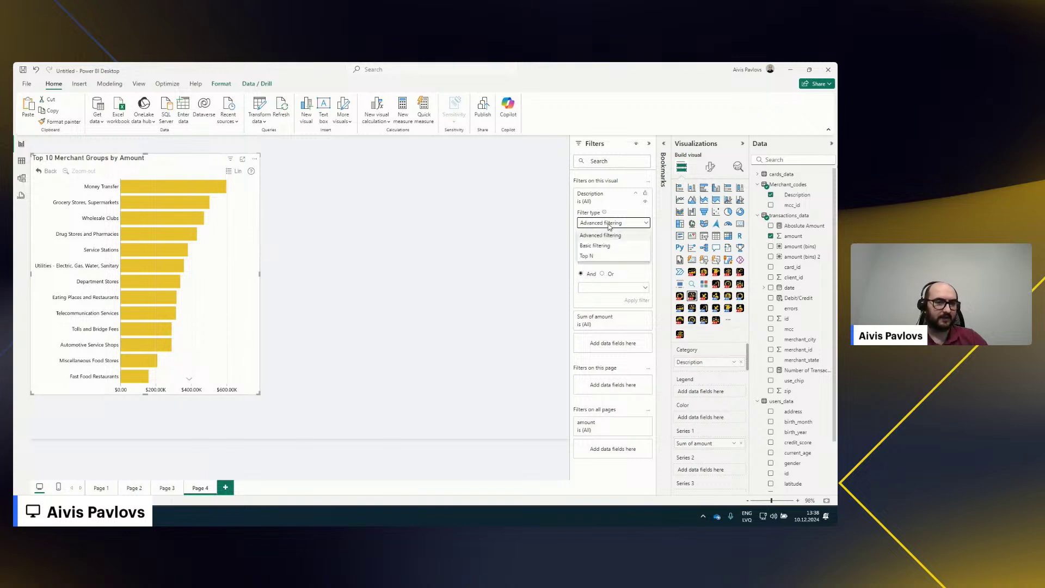
click(593, 260)
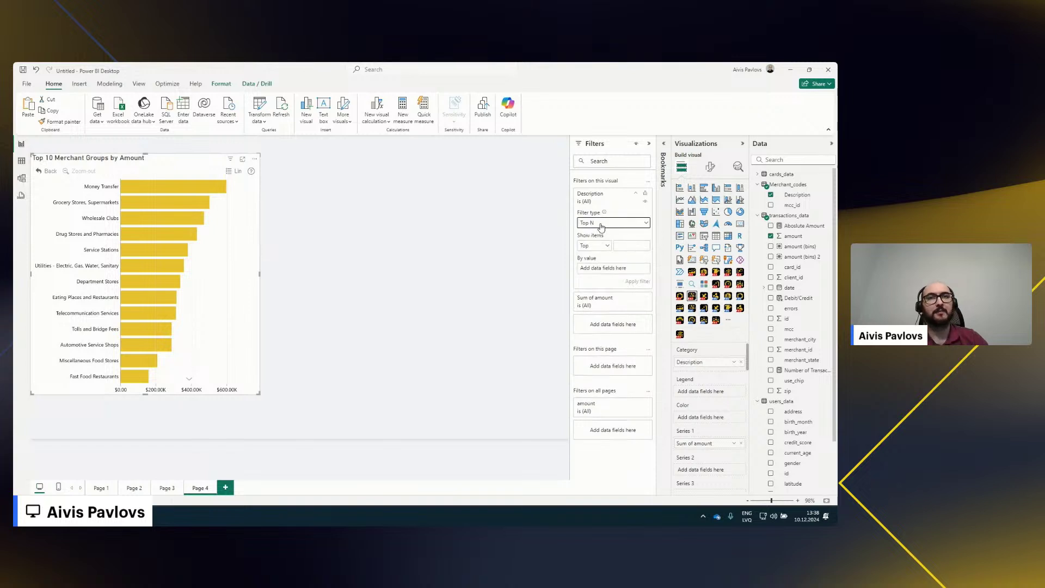
Apply a filter that shows the top 10 Description items by Sum of amount
click(593, 247)
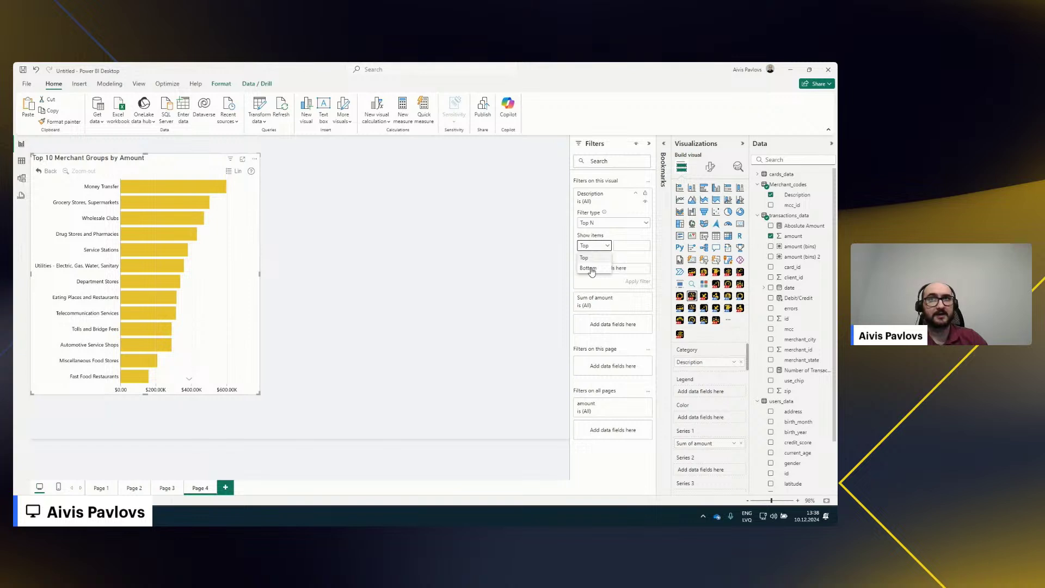
click(627, 244)
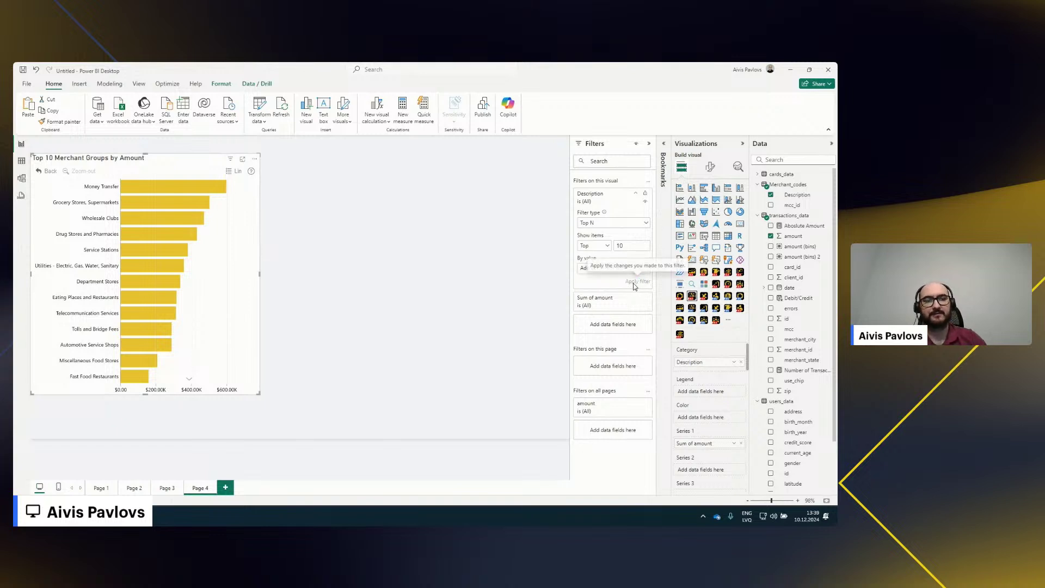
drag(789, 236, 625, 272)
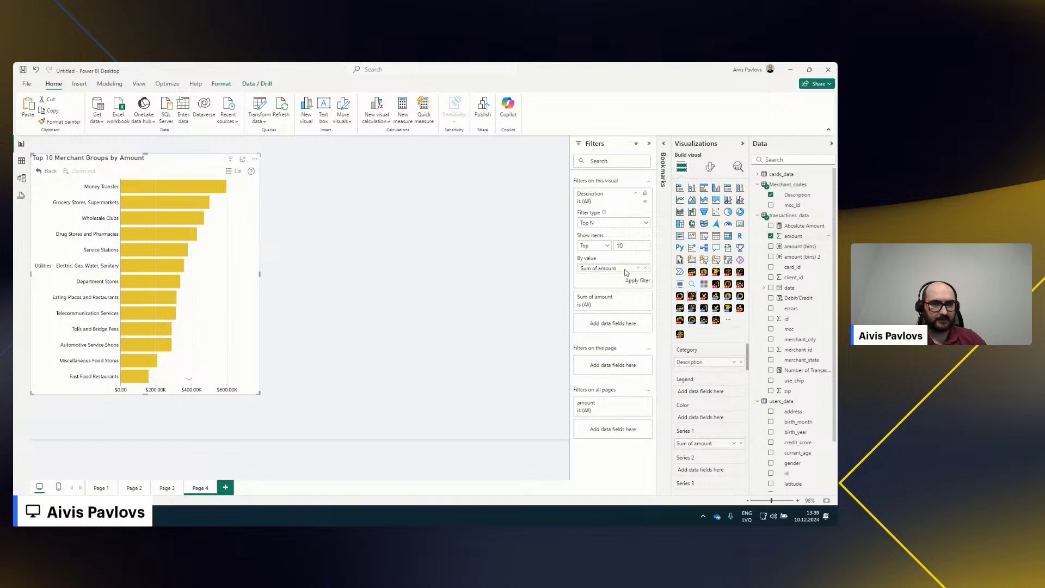
click(636, 280)
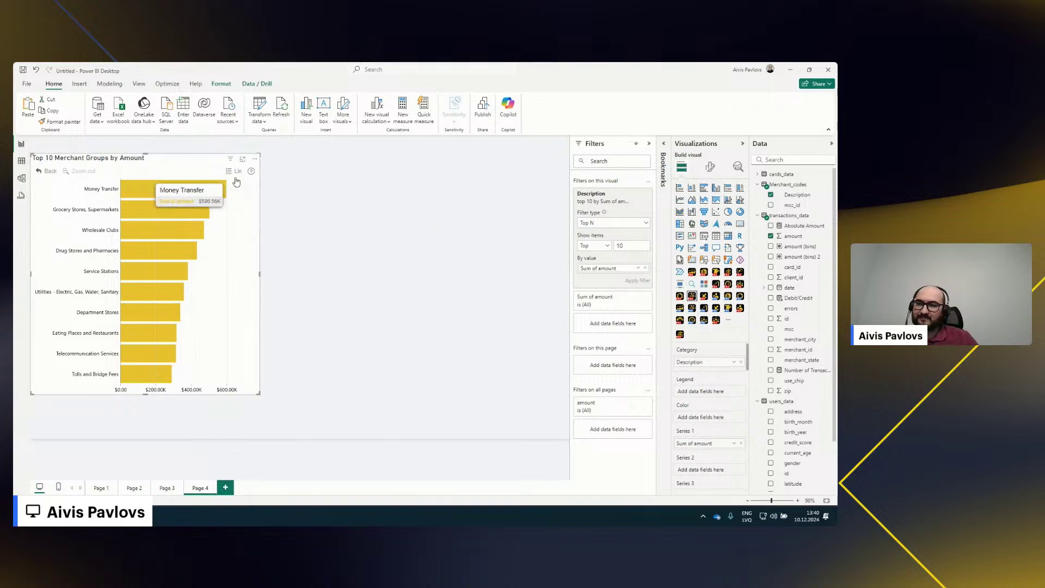
Return to Page 3 and select the yearly Sum of amount chart to see its date fields
mouse_move(65, 516)
click(160, 491)
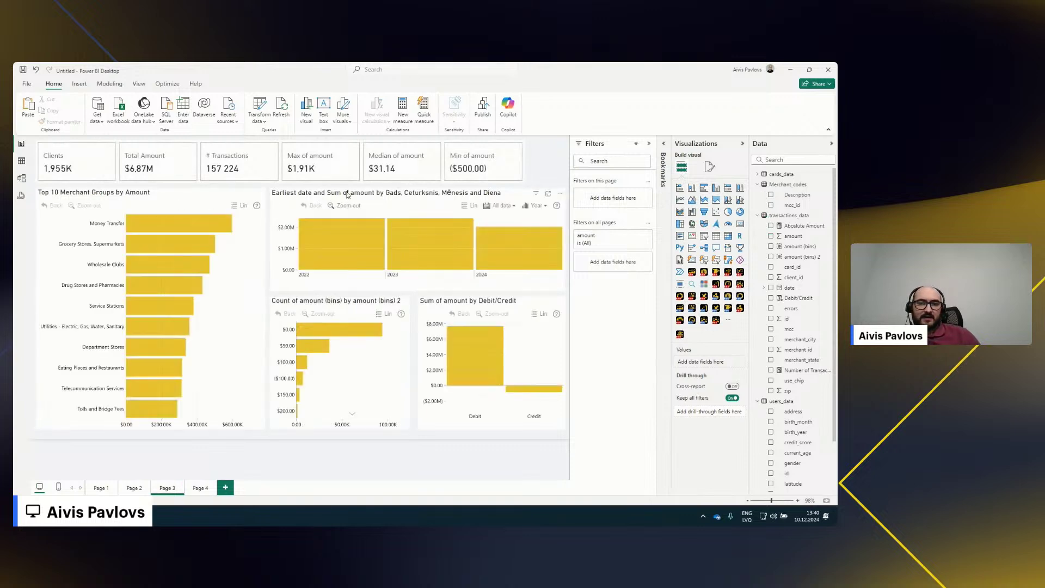
click(405, 196)
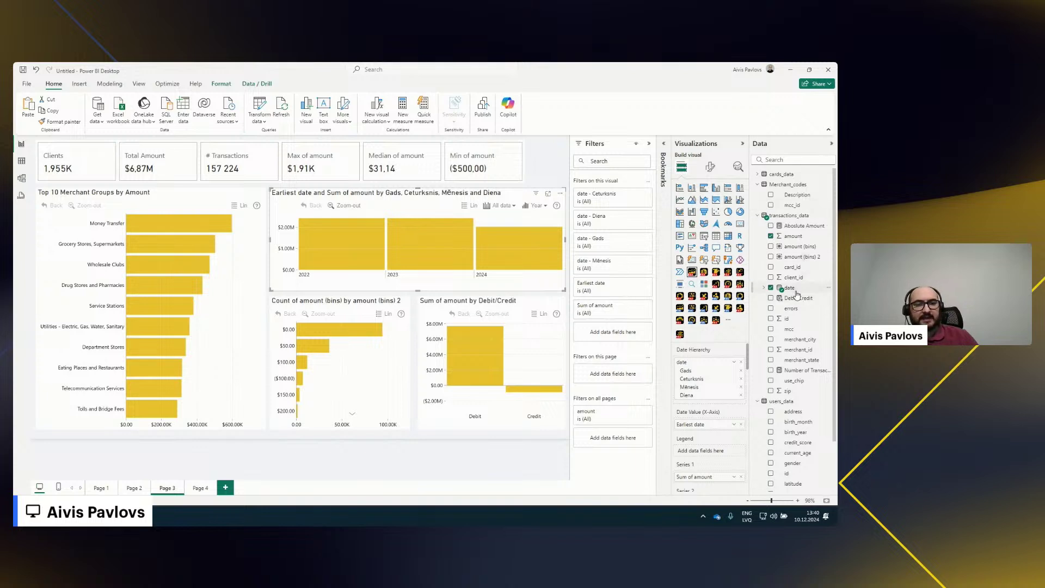
Add the use_chip field as the legend of the yearly Sum of amount chart and view the split by transaction type
scroll(699, 424, down, 1)
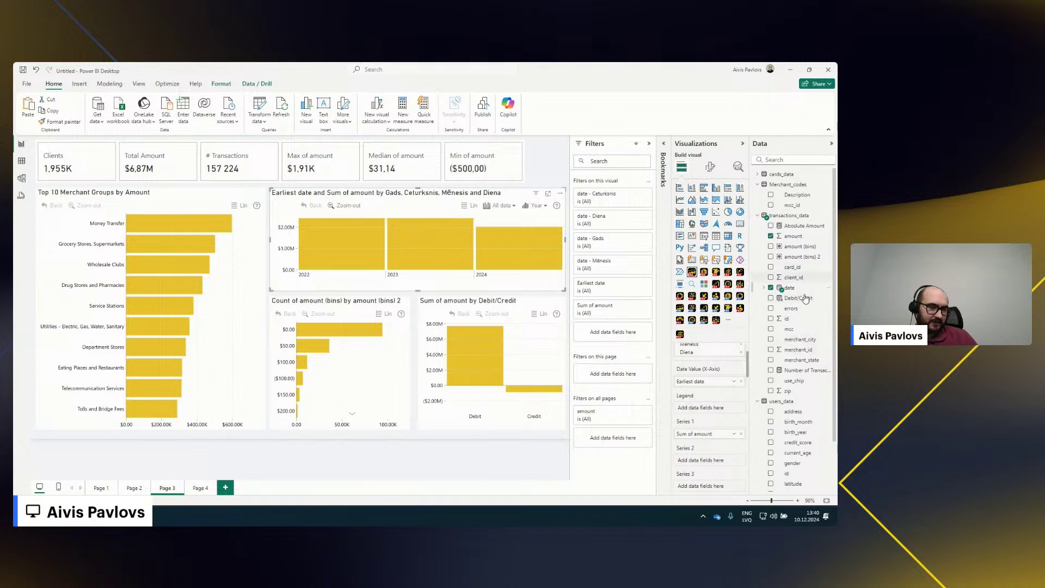
drag(793, 381, 713, 408)
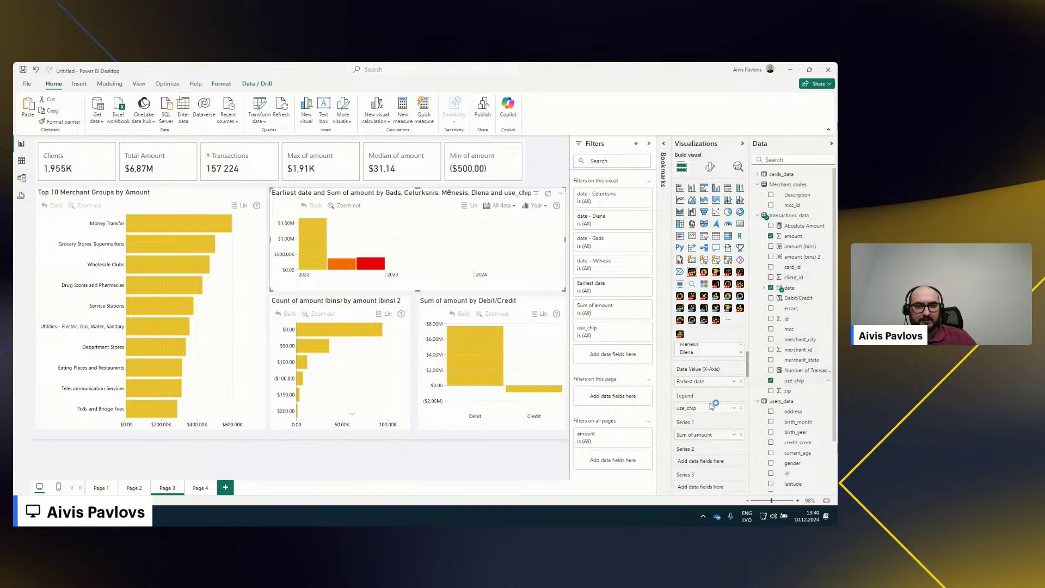
mouse_move(454, 262)
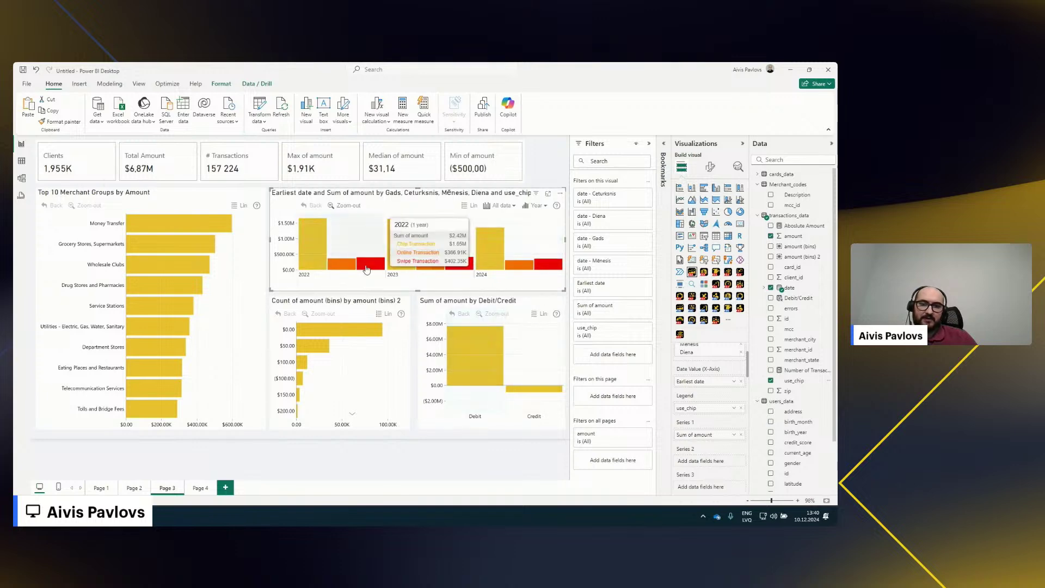
Set the Series Defaults display of the date chart to Stacked so the transaction types share one column per year
click(710, 168)
scroll(706, 373, down, 2)
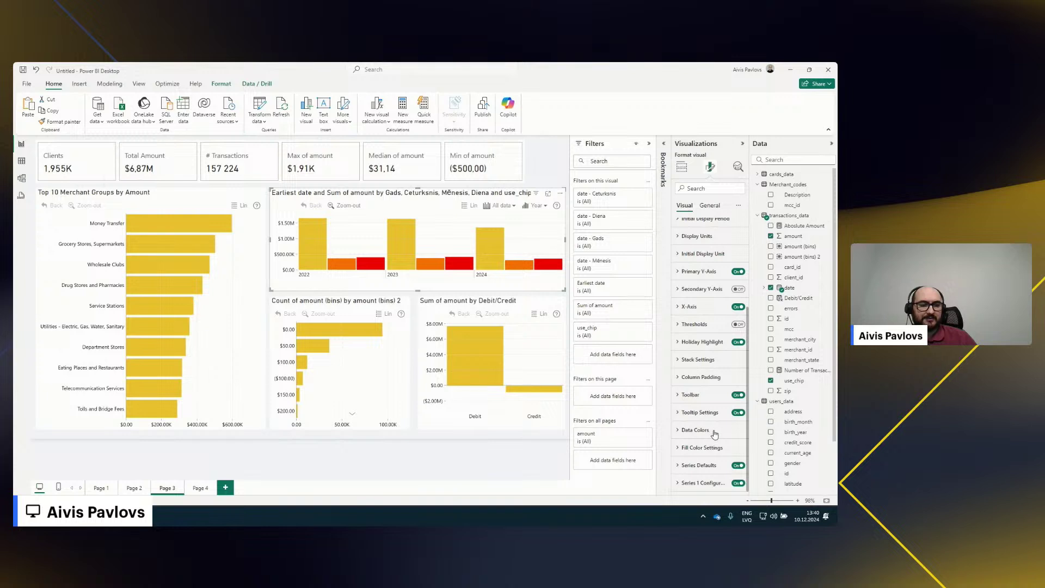
click(703, 465)
scroll(701, 381, down, 4)
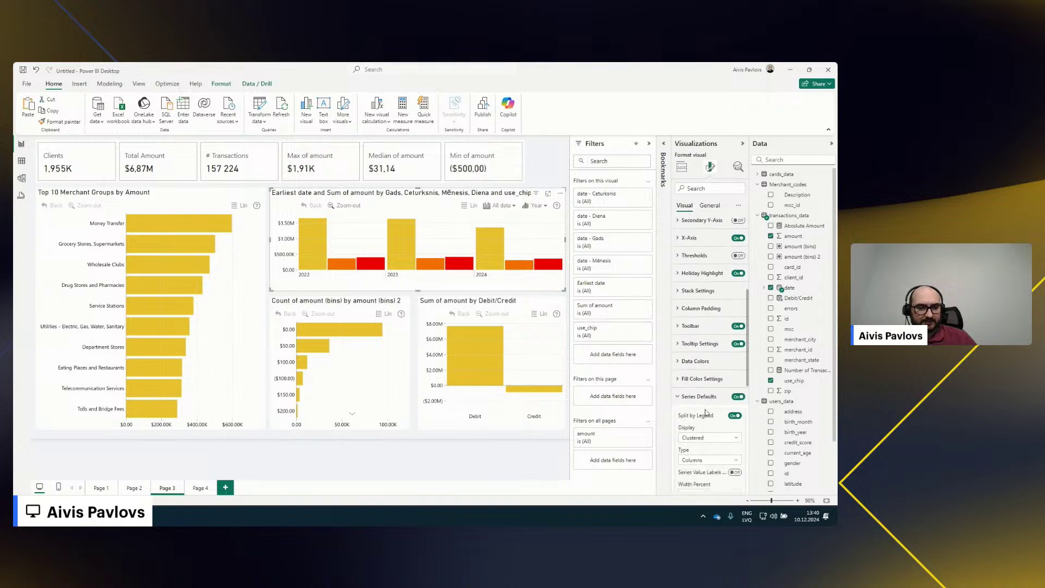
click(700, 377)
click(702, 398)
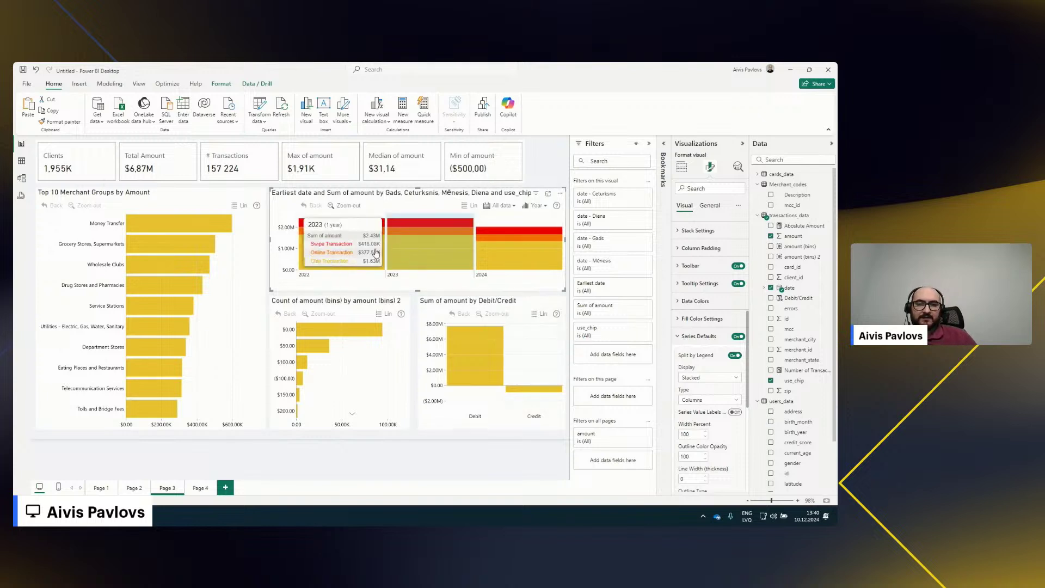
mouse_move(489, 254)
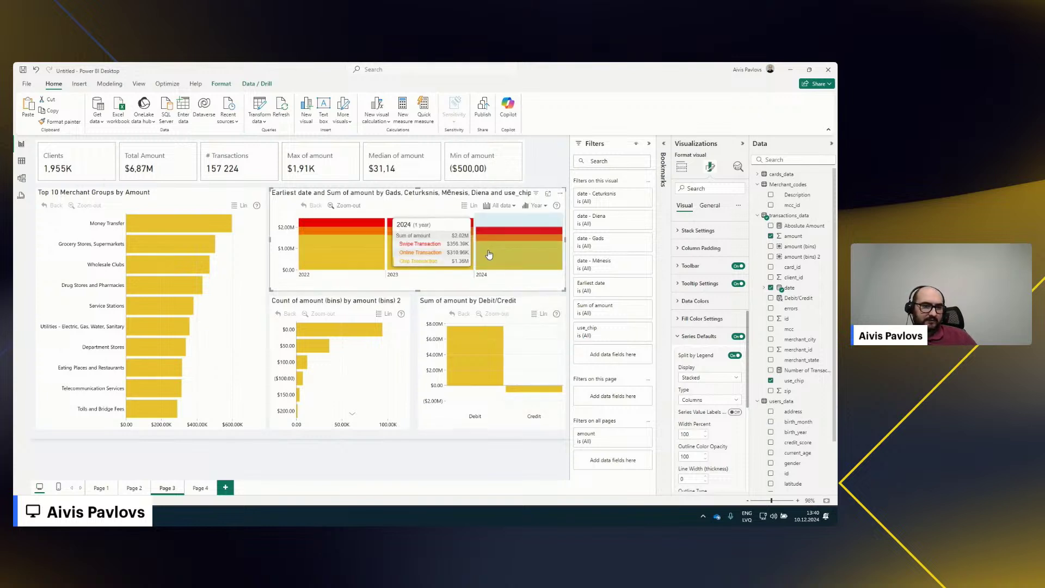
Set the X-axis Max Unit Width of the date chart to 50 and reload Page 3 to apply it
scroll(715, 303, up, 3)
click(712, 308)
scroll(705, 327, down, 2)
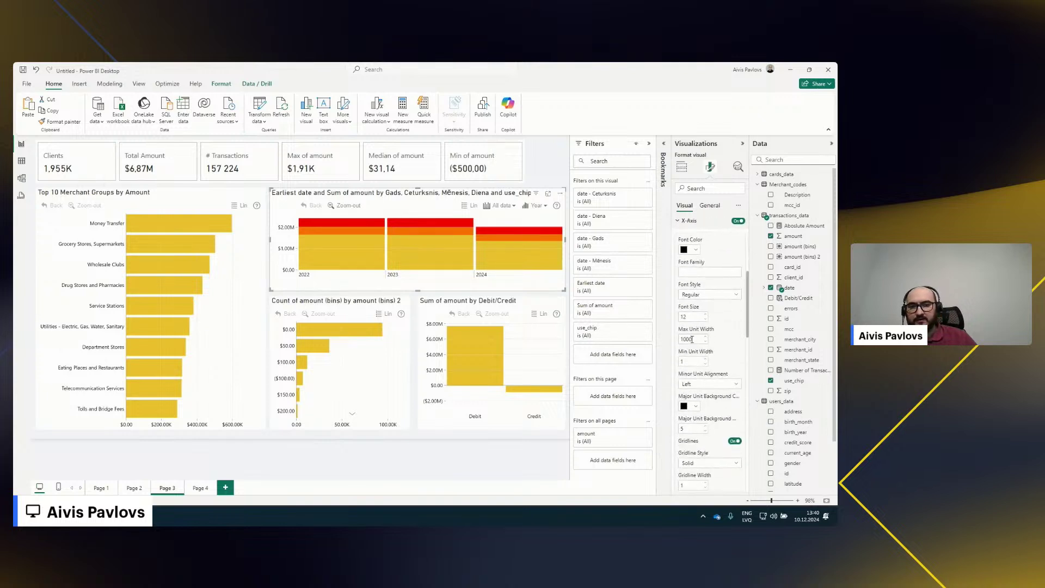
click(695, 340)
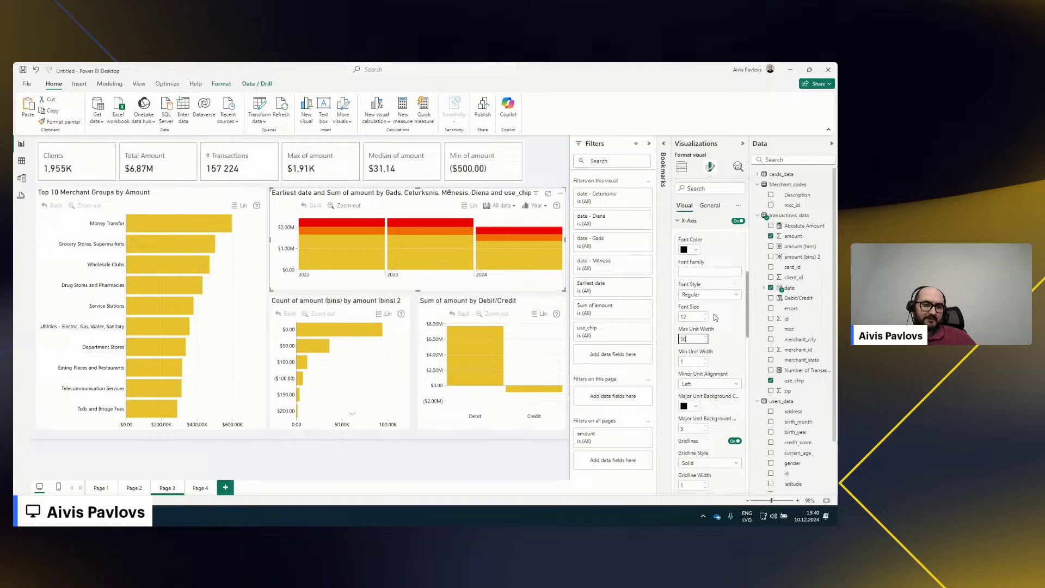
text(50)
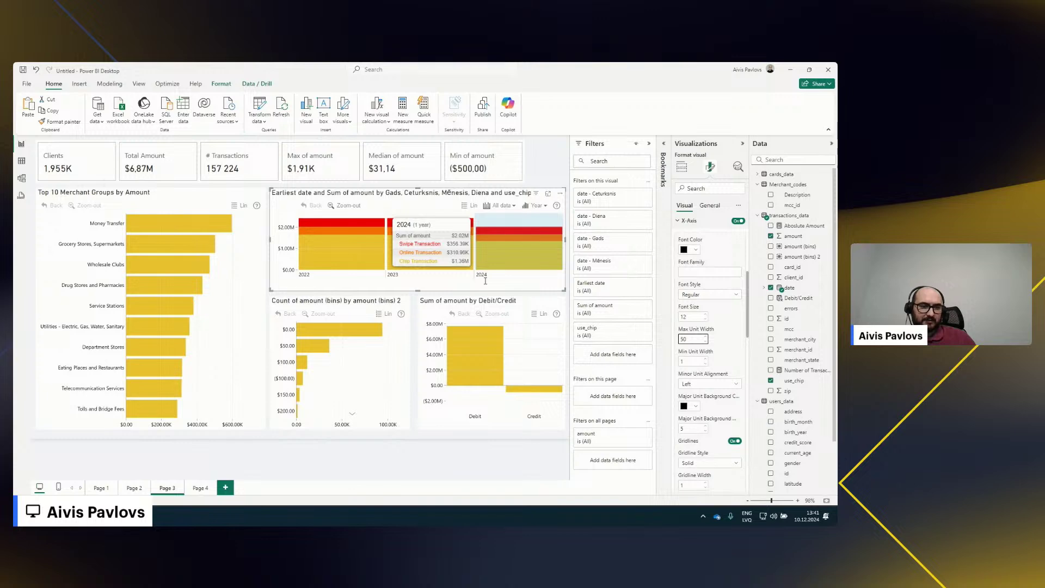
click(197, 488)
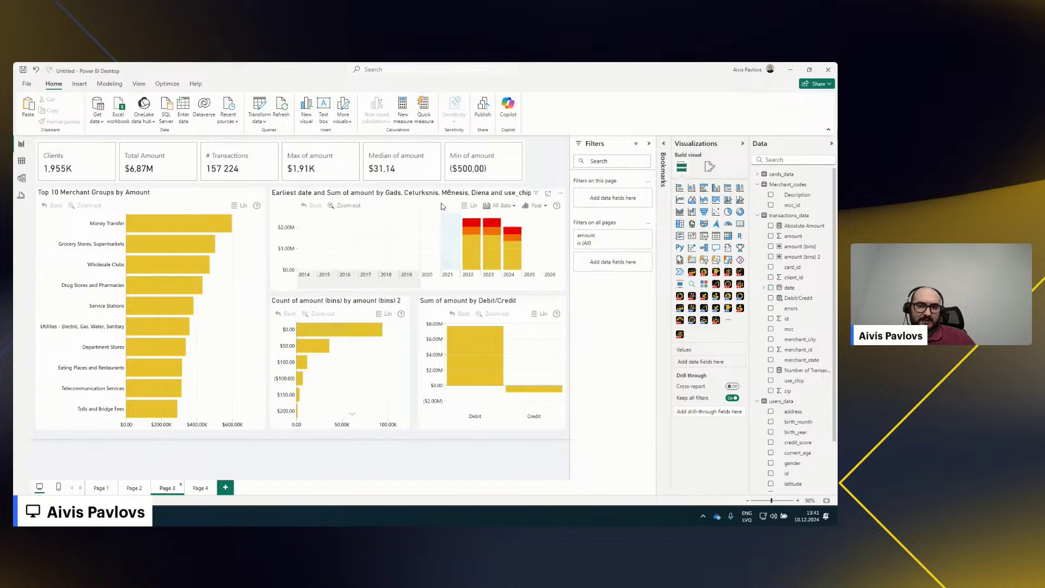
Collapse the Filters pane to widen the report and inspect the date chart's X-Axis settings and timeline
click(452, 209)
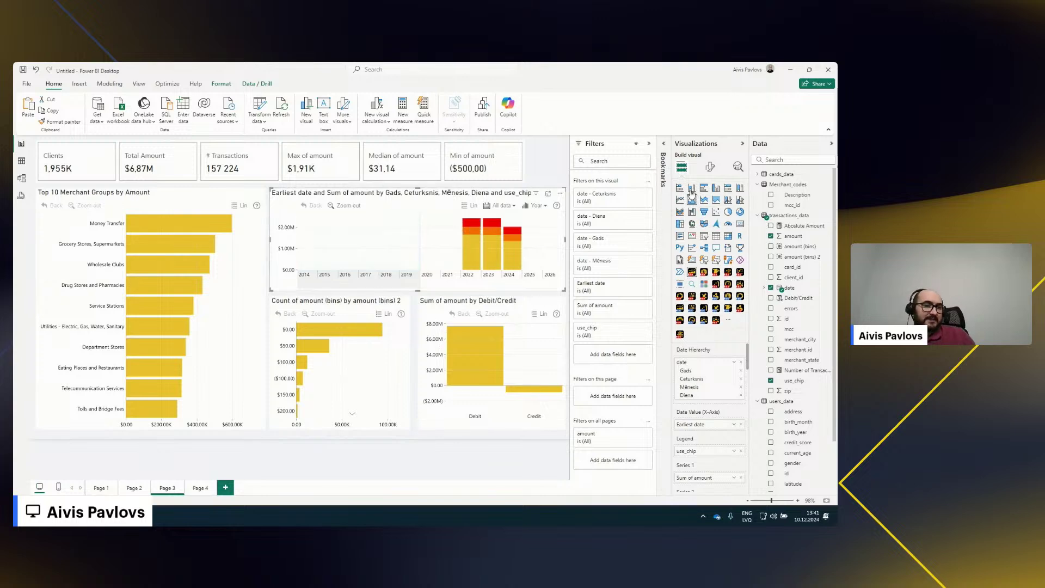
click(709, 167)
click(649, 144)
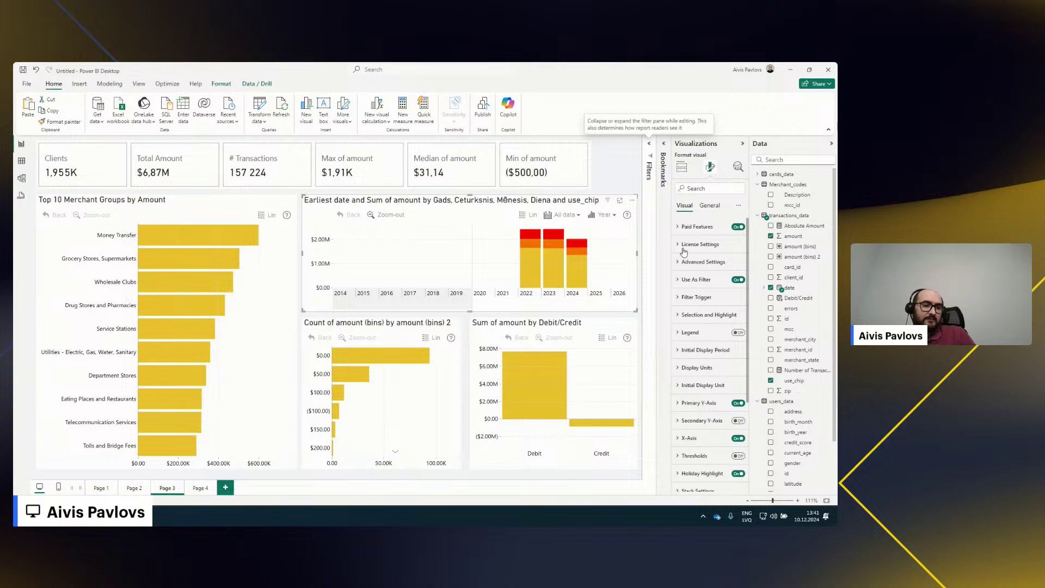
scroll(710, 354, down, 2)
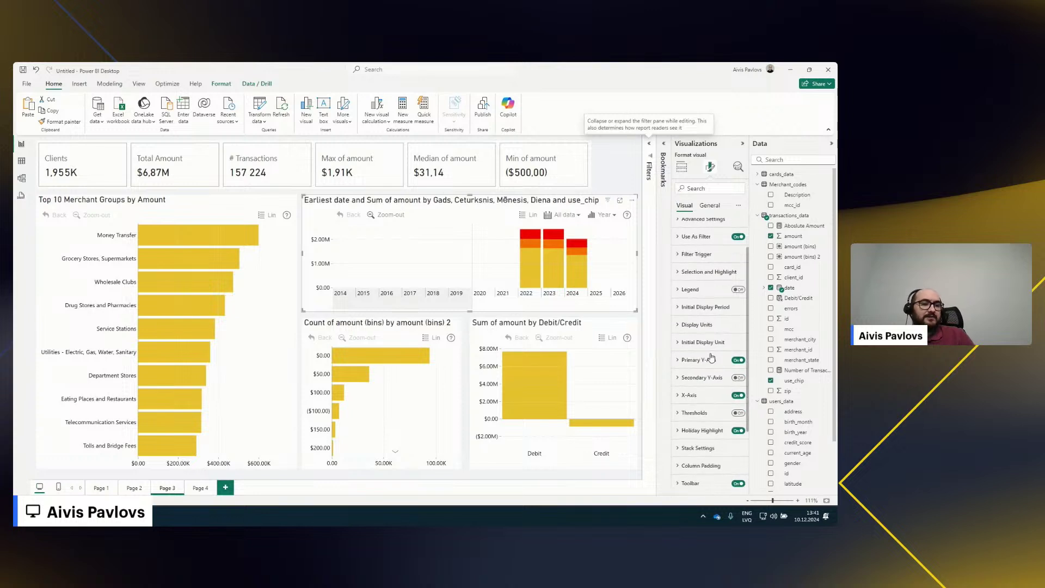
click(707, 396)
scroll(700, 404, down, 2)
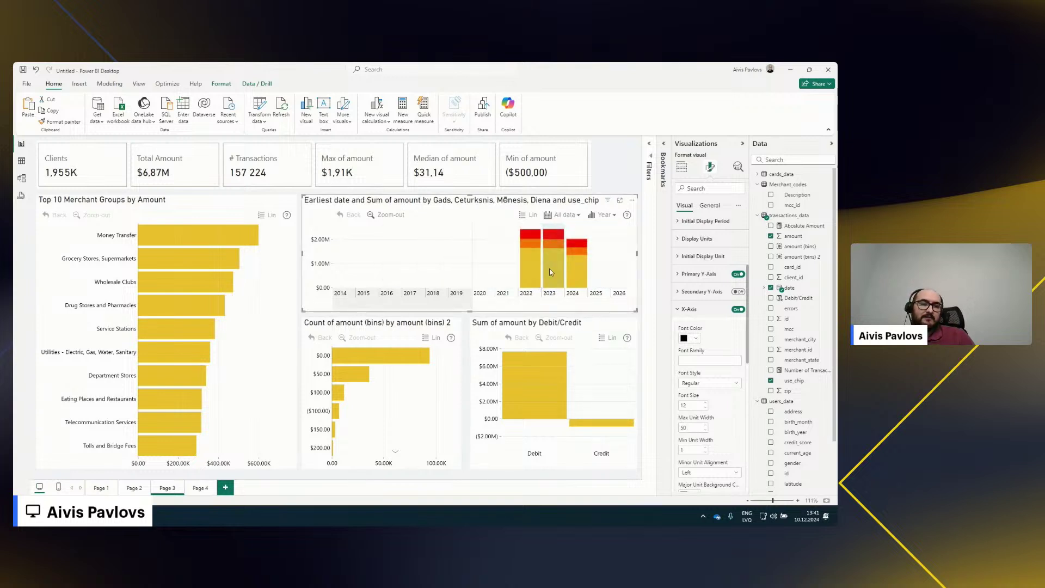
drag(550, 269, 507, 248)
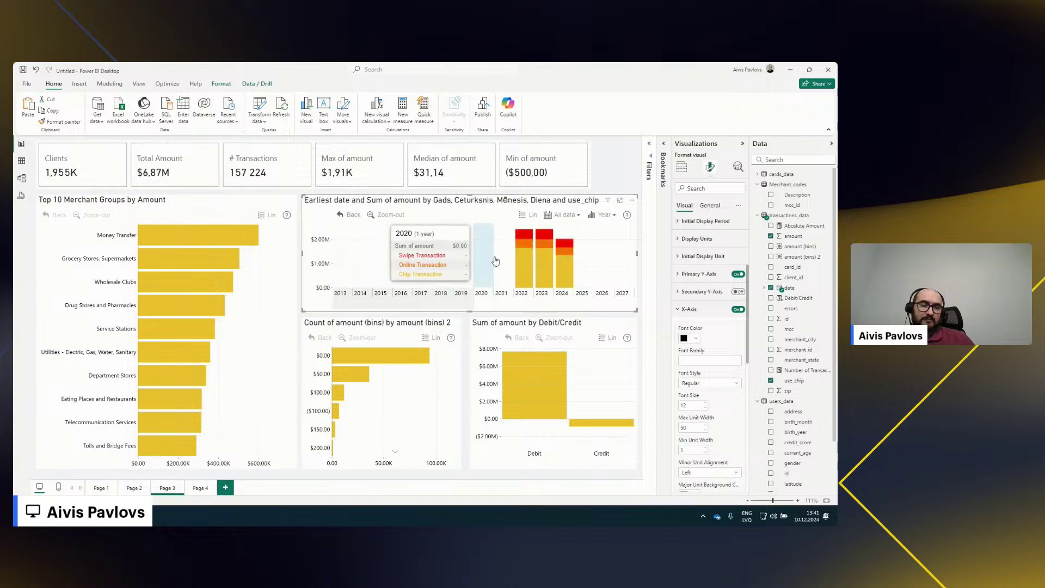
mouse_move(542, 255)
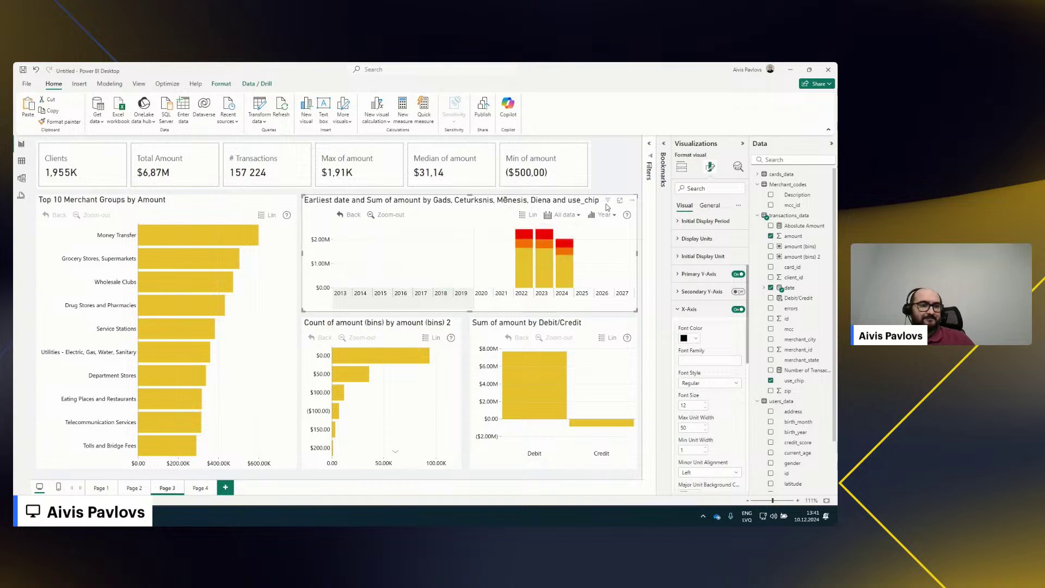
Review the date chart's remaining X-Axis options, including the gridline settings, and reload Page 3
click(682, 167)
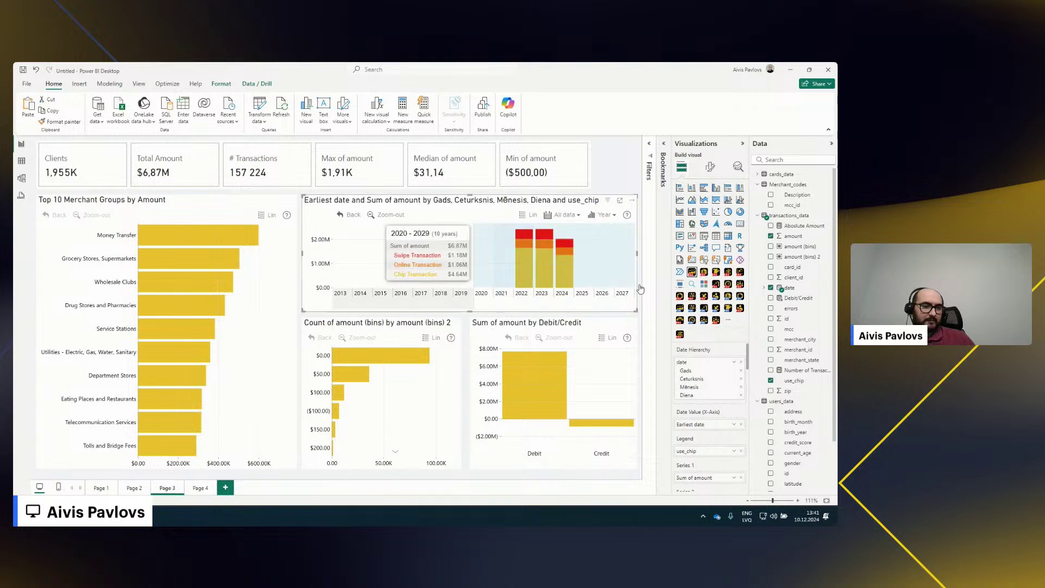
click(710, 168)
click(689, 395)
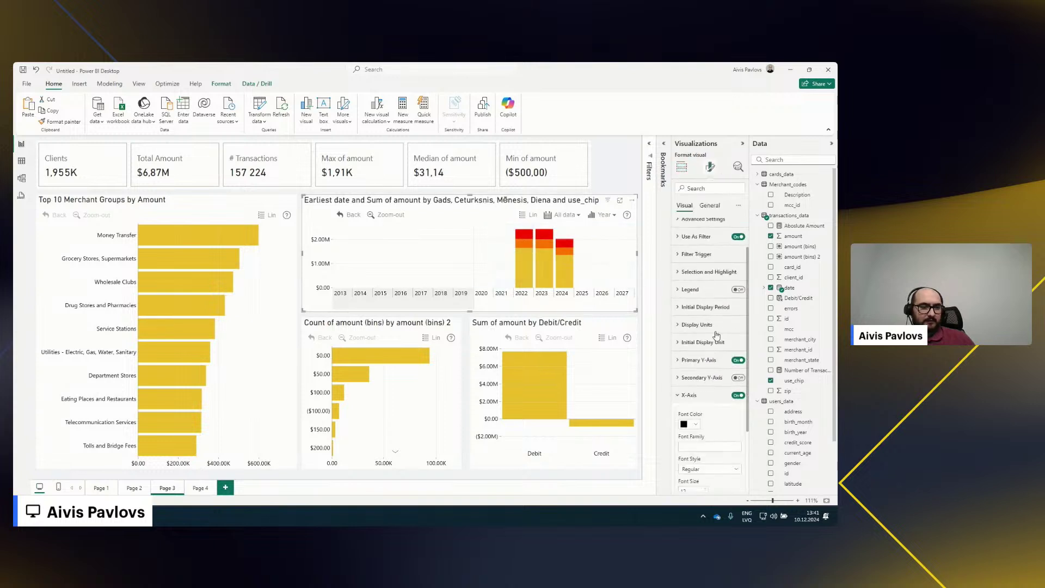
scroll(687, 436, down, 5)
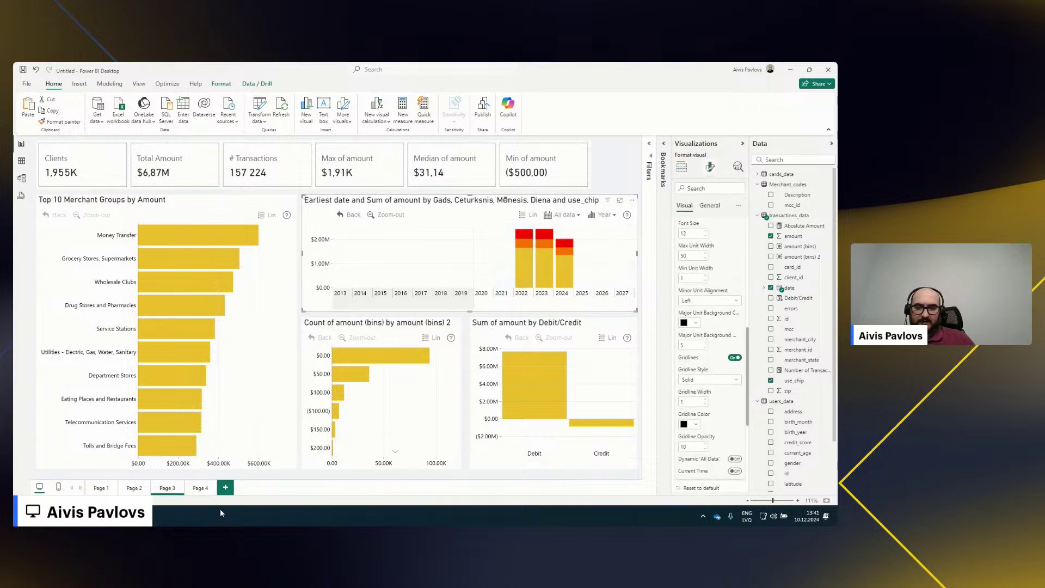
click(168, 490)
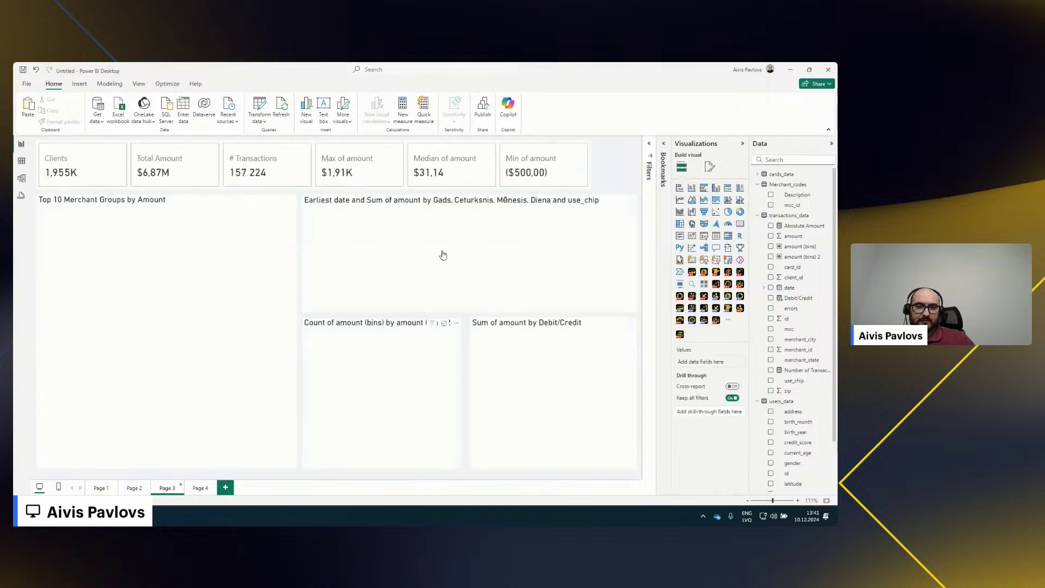
click(512, 203)
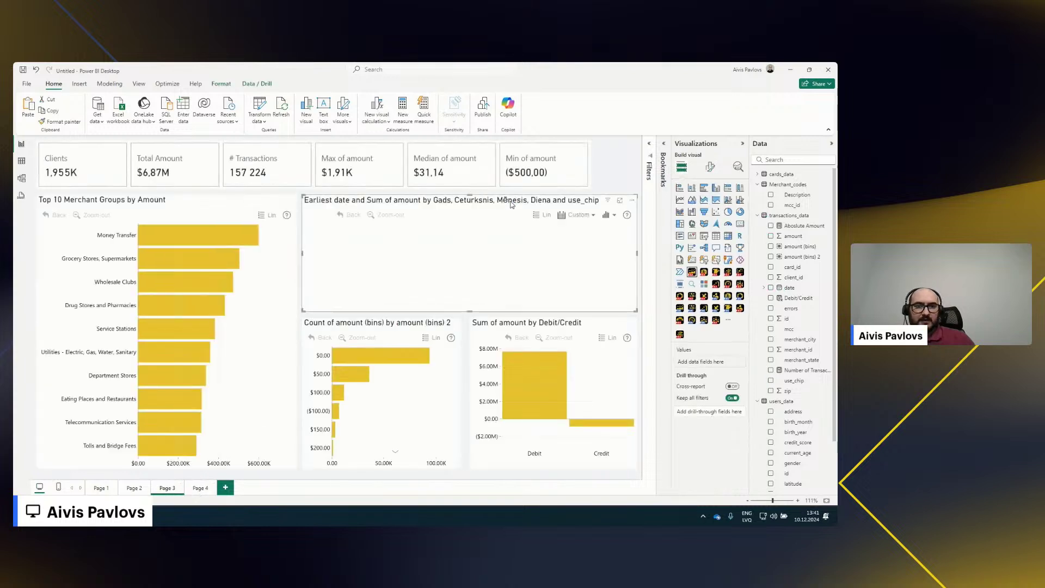
mouse_move(439, 252)
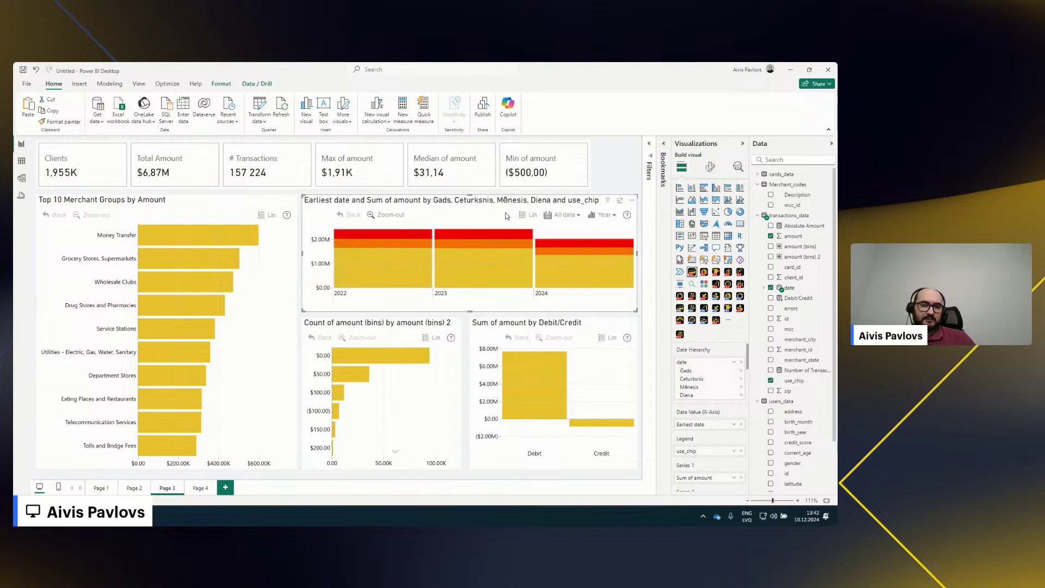
Set the date chart's Initial Display Unit Mode to Custom and turn on Month as the initial unit
click(710, 167)
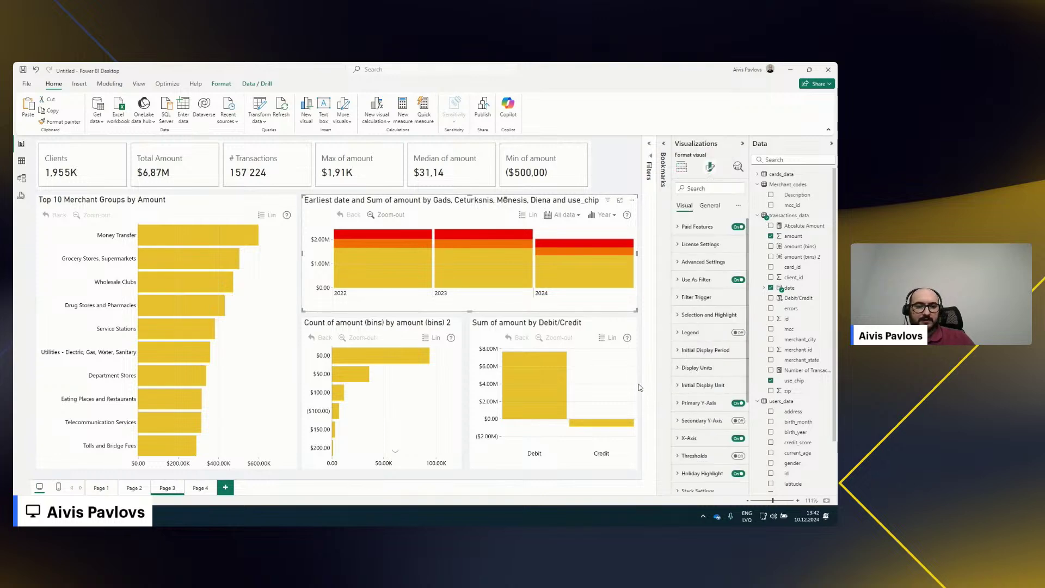
click(705, 385)
click(704, 413)
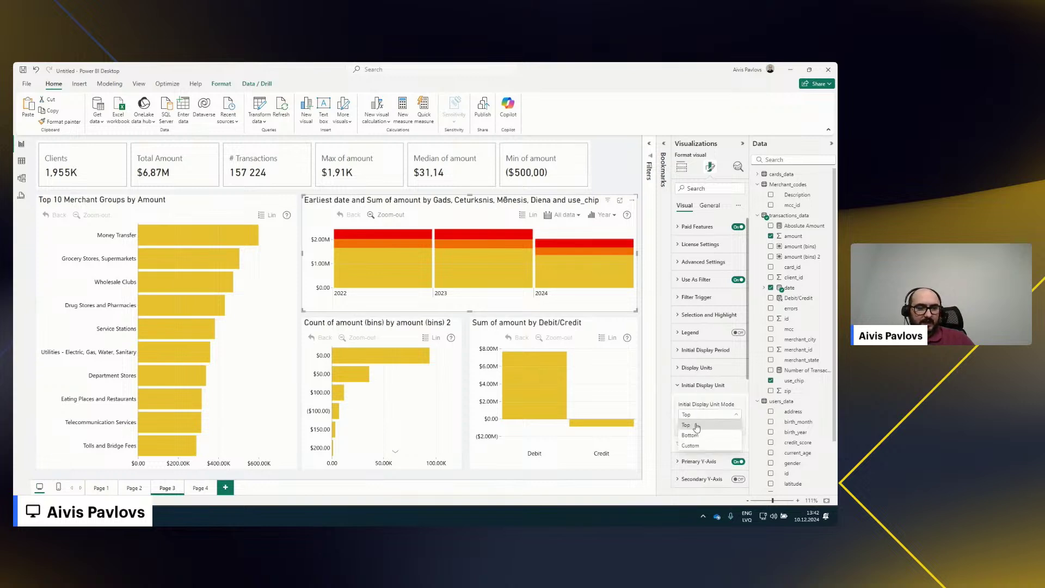
click(692, 445)
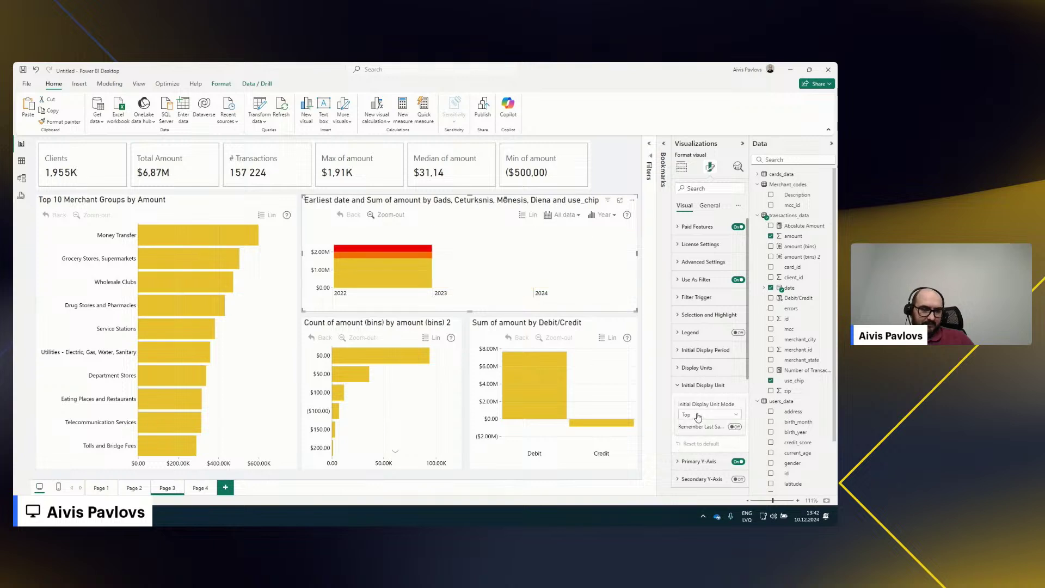
click(735, 452)
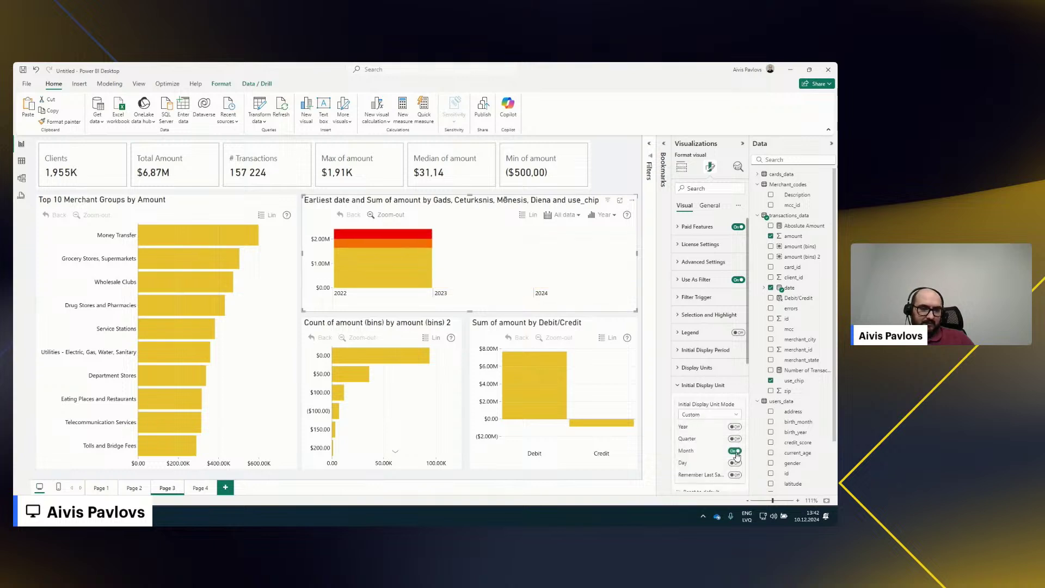
Set the date chart's Initial Display Period to Last year and reload Page 3 to apply the initial settings
click(703, 351)
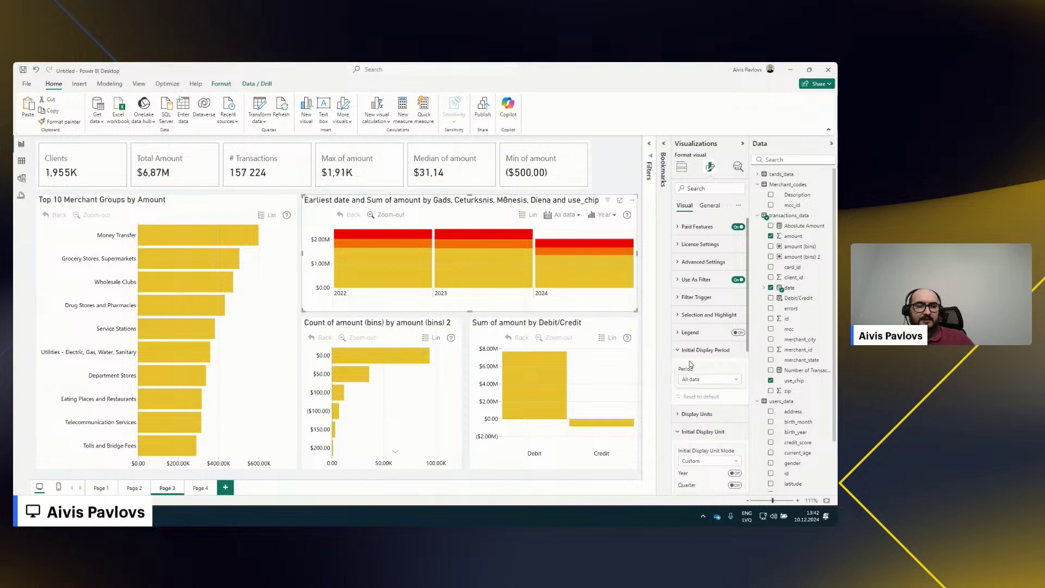
click(699, 379)
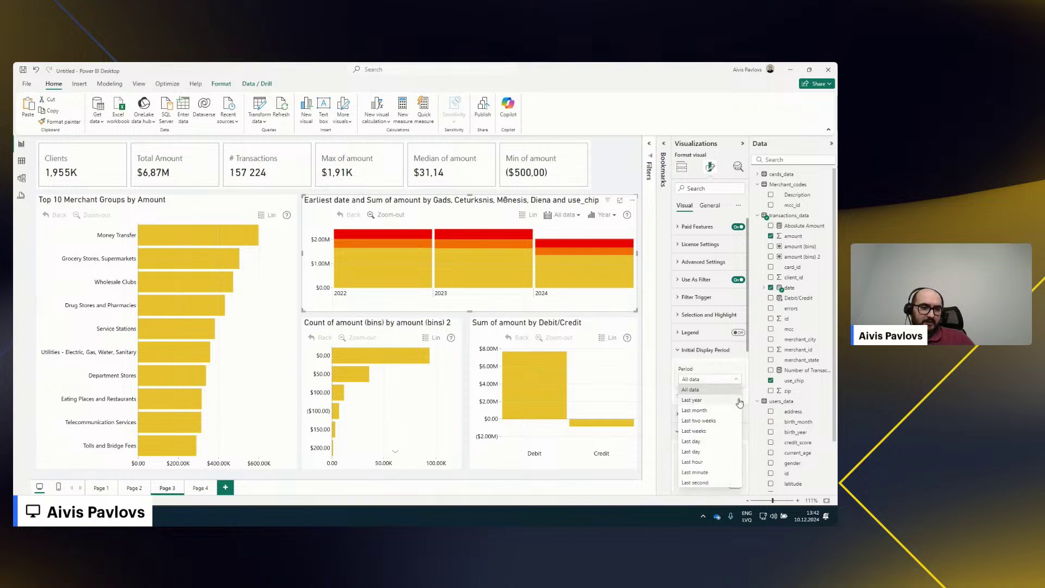
click(698, 401)
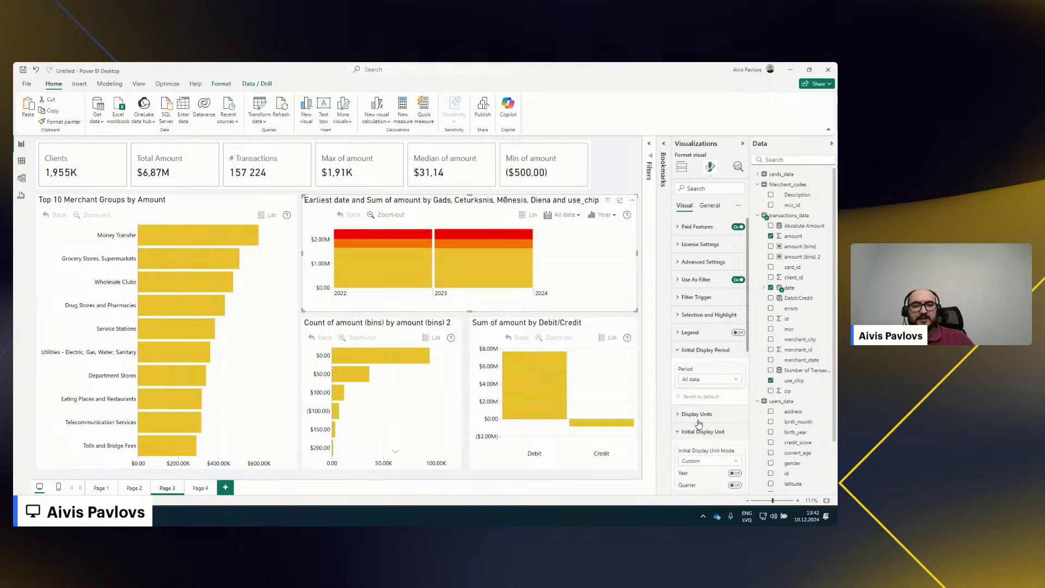
click(199, 488)
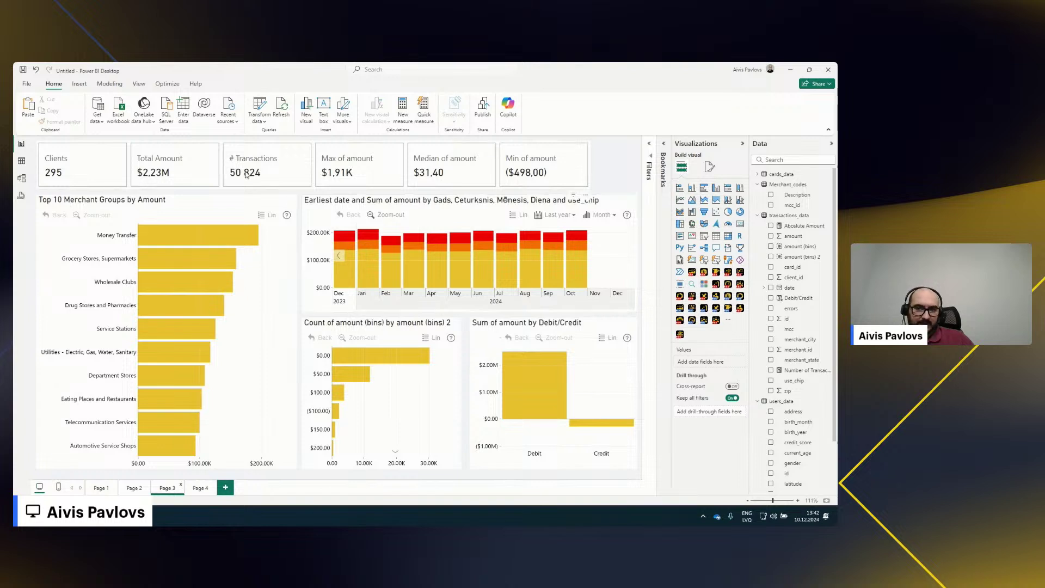
Switch the period shown in the monthly date chart to All data
click(570, 215)
click(547, 306)
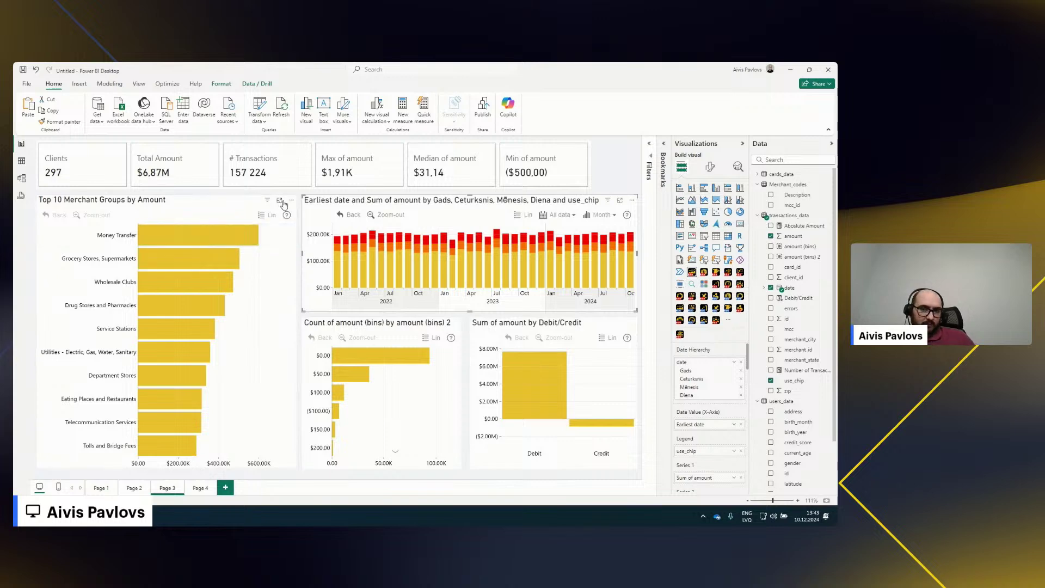
Add amount (bins) as the top category of the Count of amount (bins) chart and filter the page by Credit
click(360, 328)
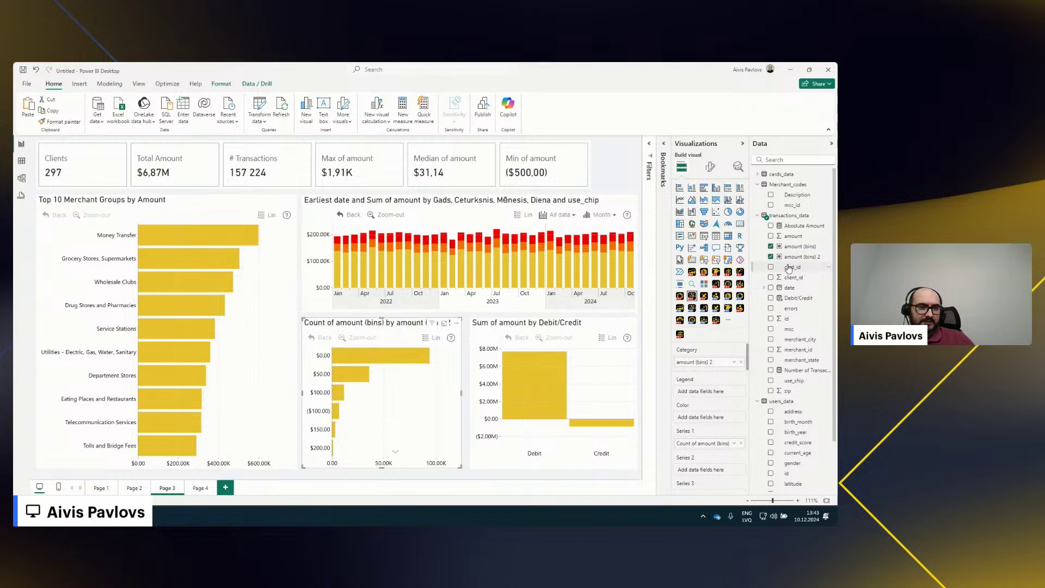
drag(799, 246, 702, 362)
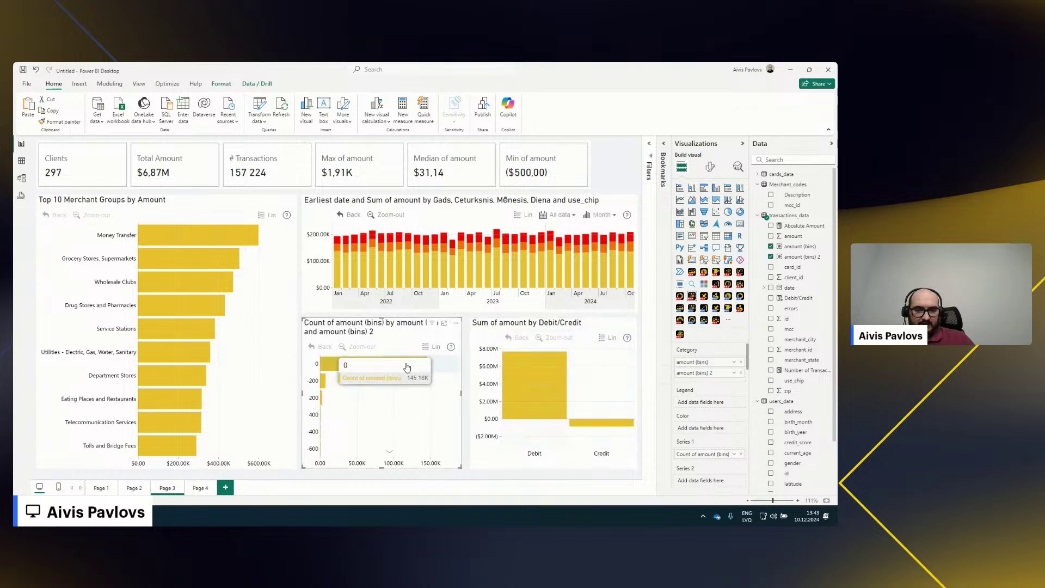
click(592, 423)
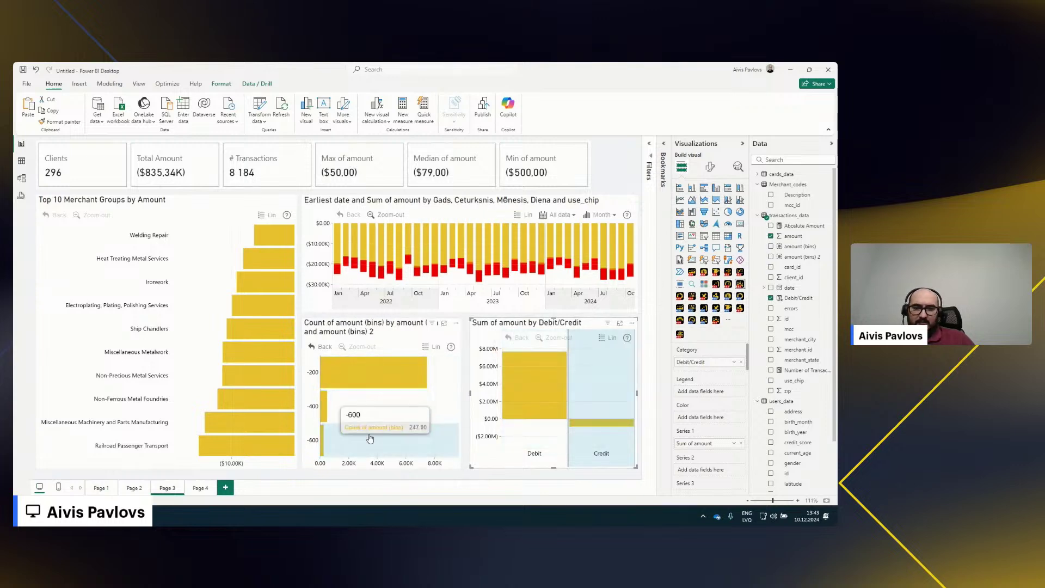
Filter the page by Debit, and drill into the 0 bin of the Count of amount (bins) chart and back out
click(557, 399)
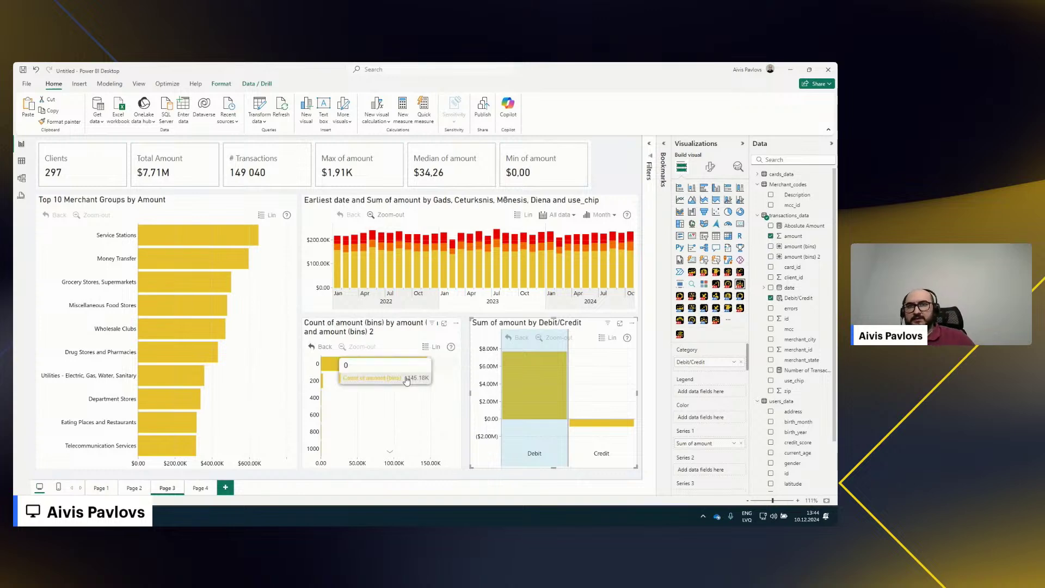
click(397, 331)
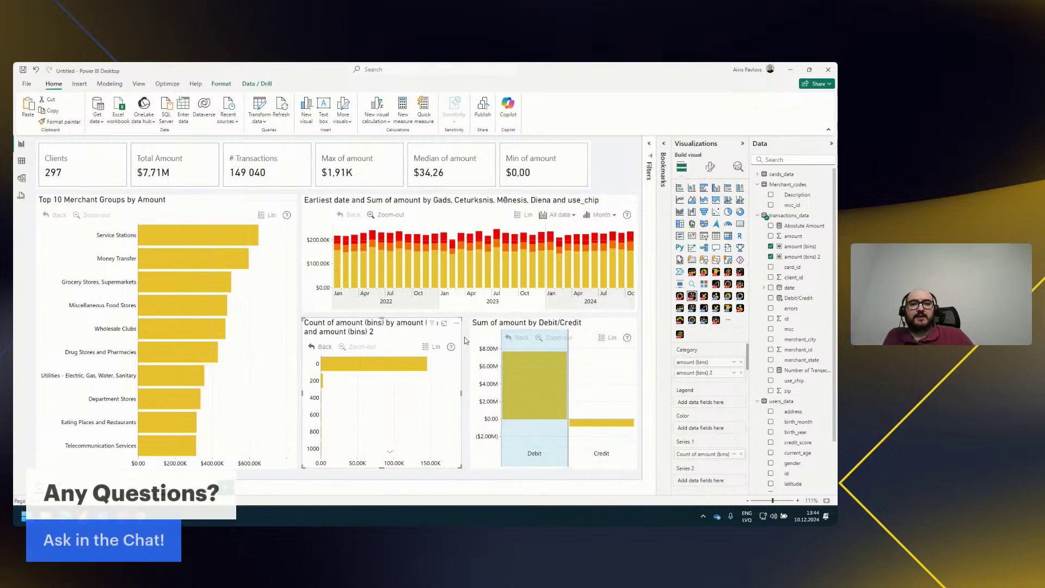
click(368, 364)
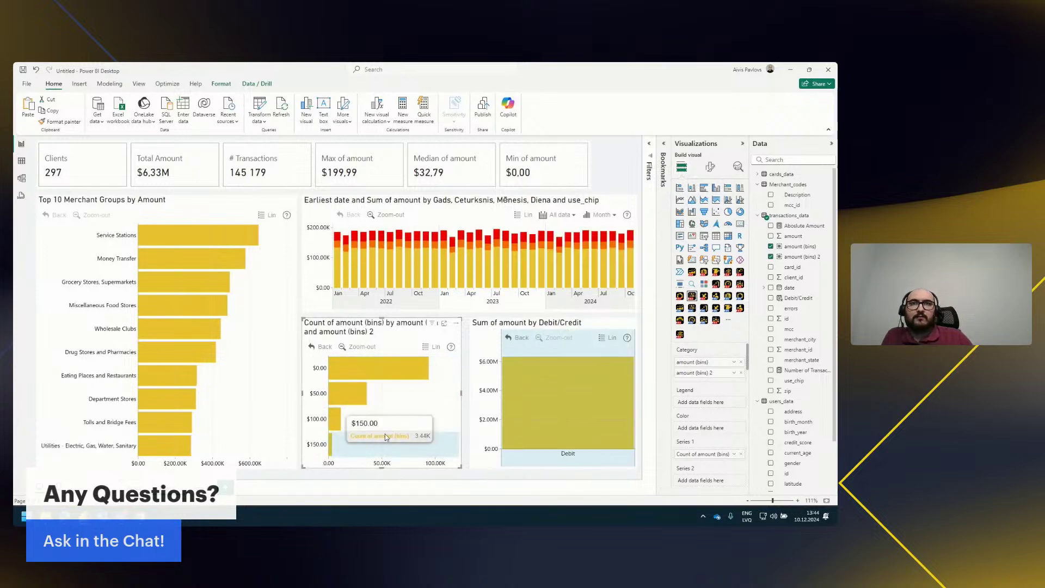
click(375, 348)
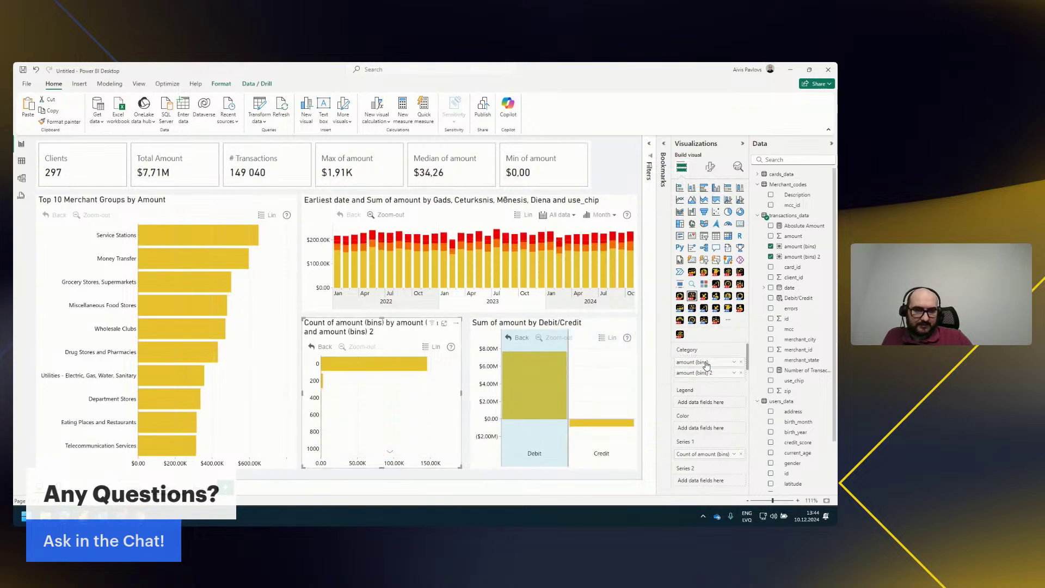
Remove amount (bins) from the Count of amount (bins) chart's categories, keeping only amount (bins) 2
click(741, 362)
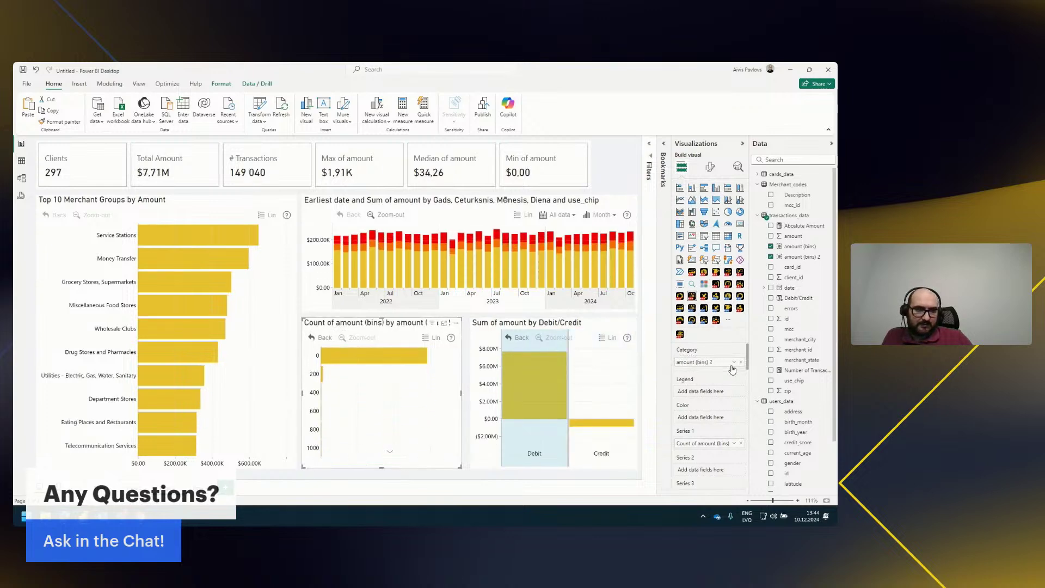
click(469, 400)
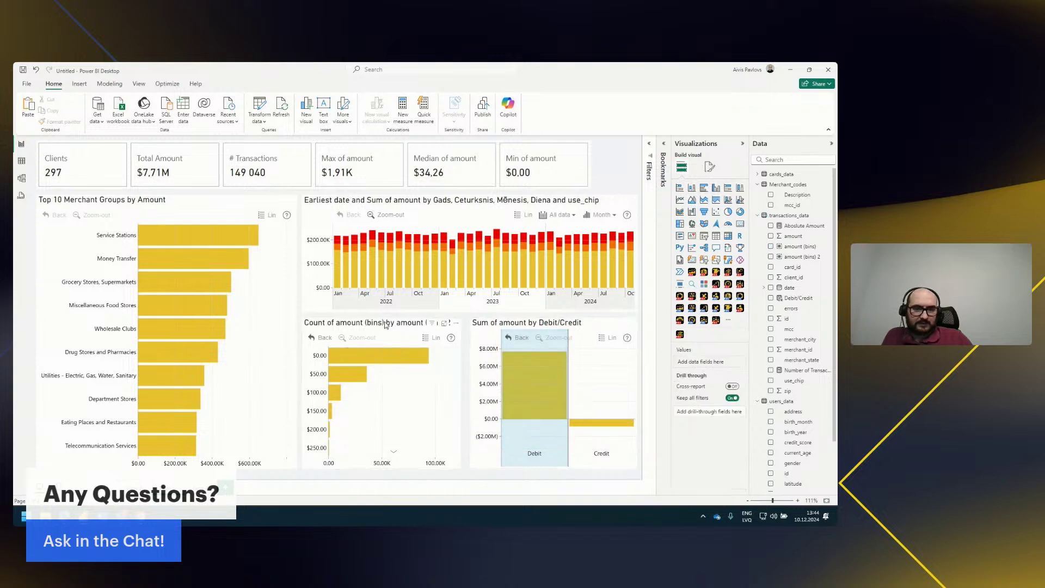
click(390, 344)
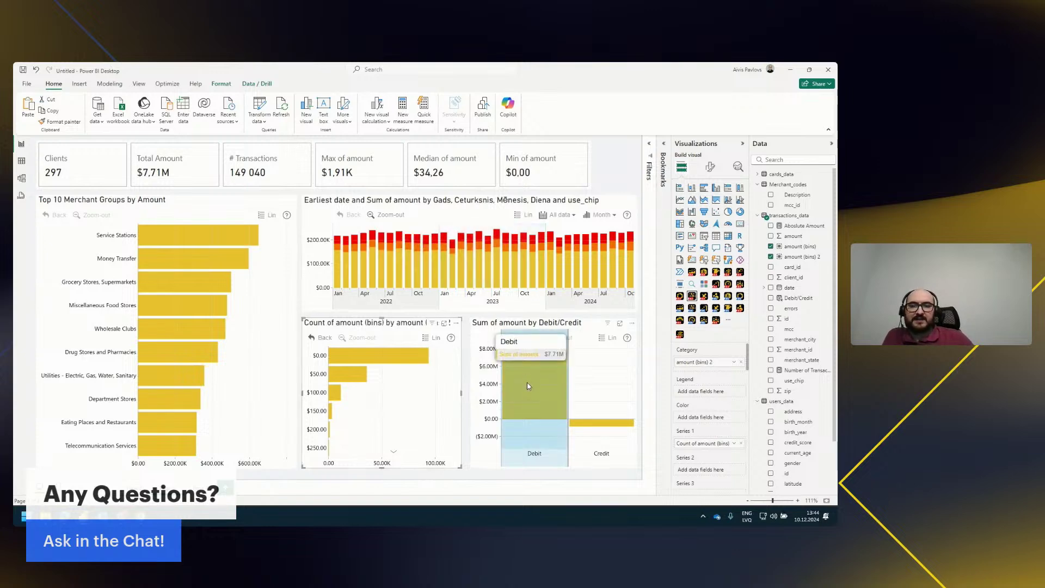
Filter the page by the $0.00 bin to examine its monthly amounts and top merchant groups, and clear that bin filter
mouse_move(372, 274)
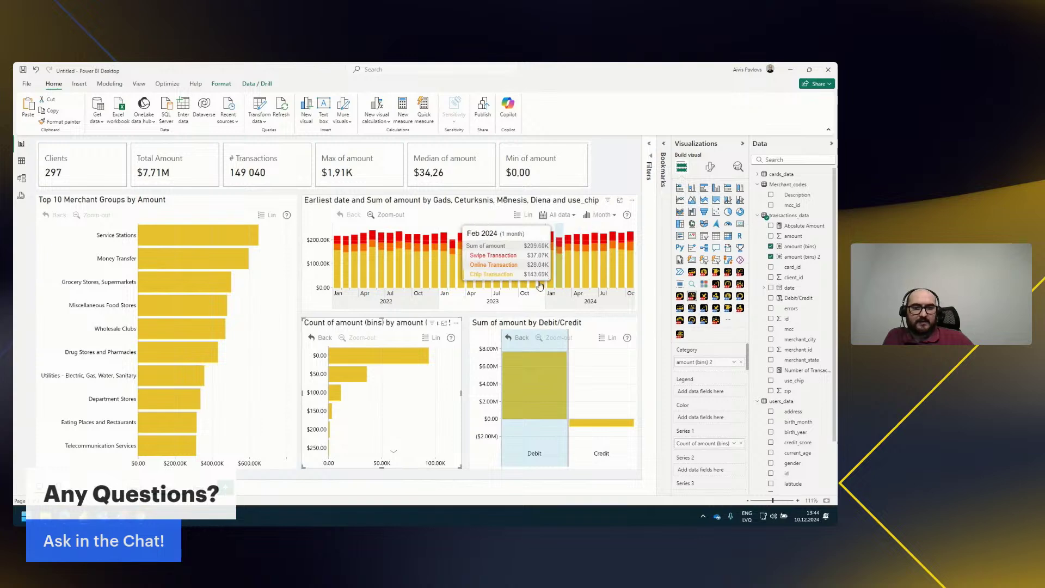
click(388, 362)
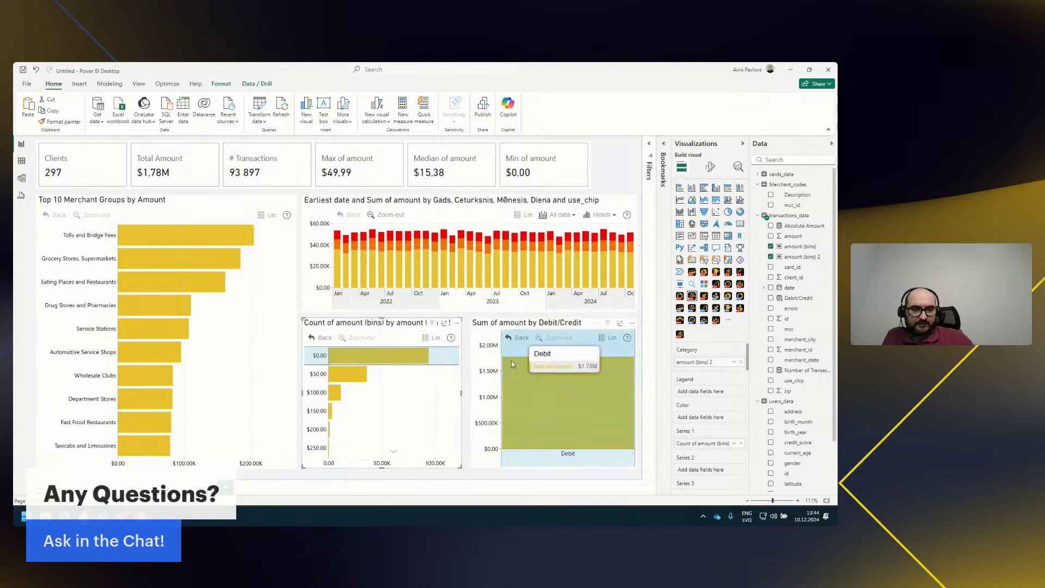
mouse_move(152, 245)
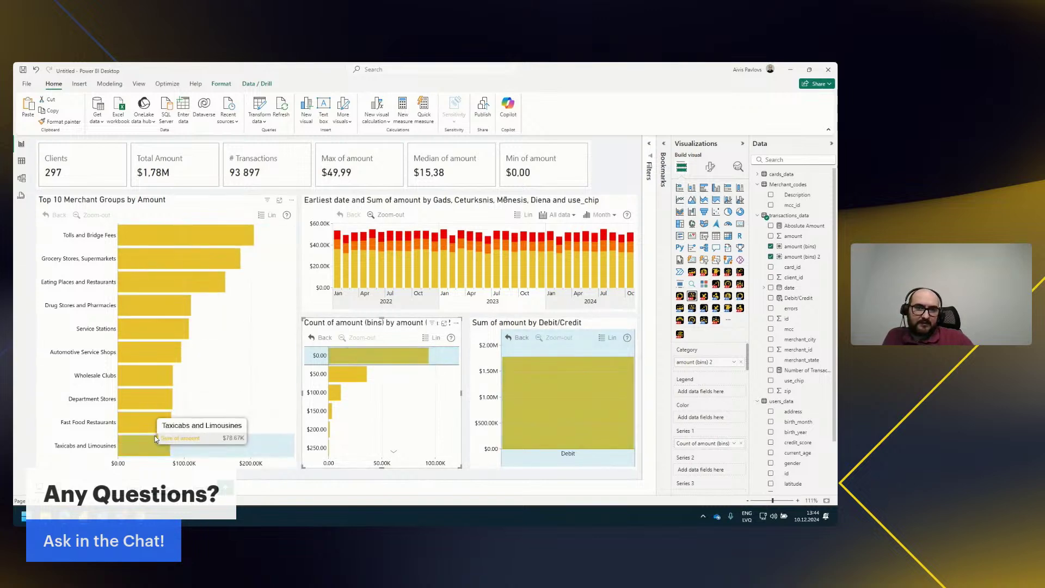
mouse_move(156, 429)
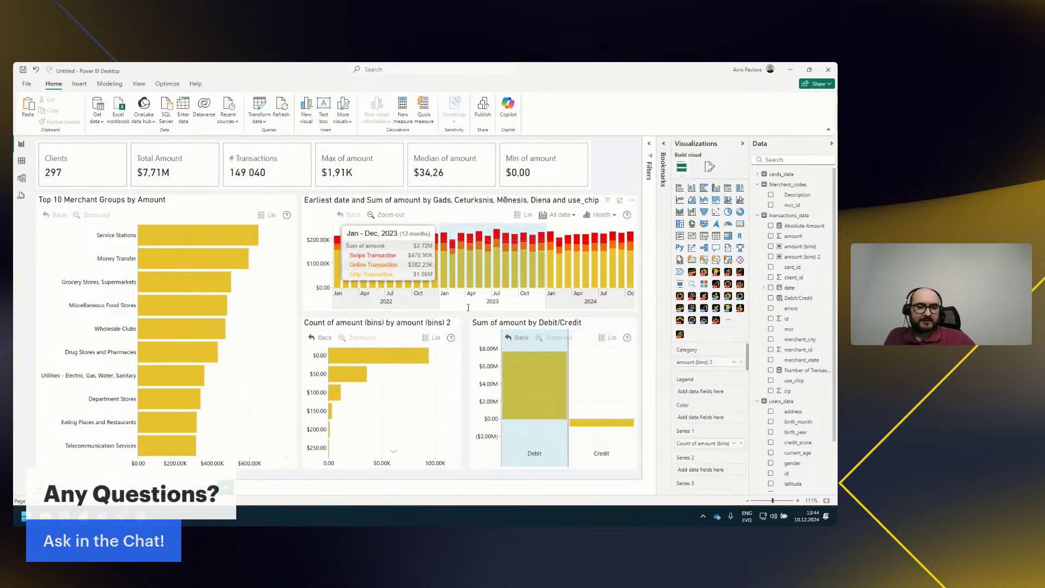
click(373, 341)
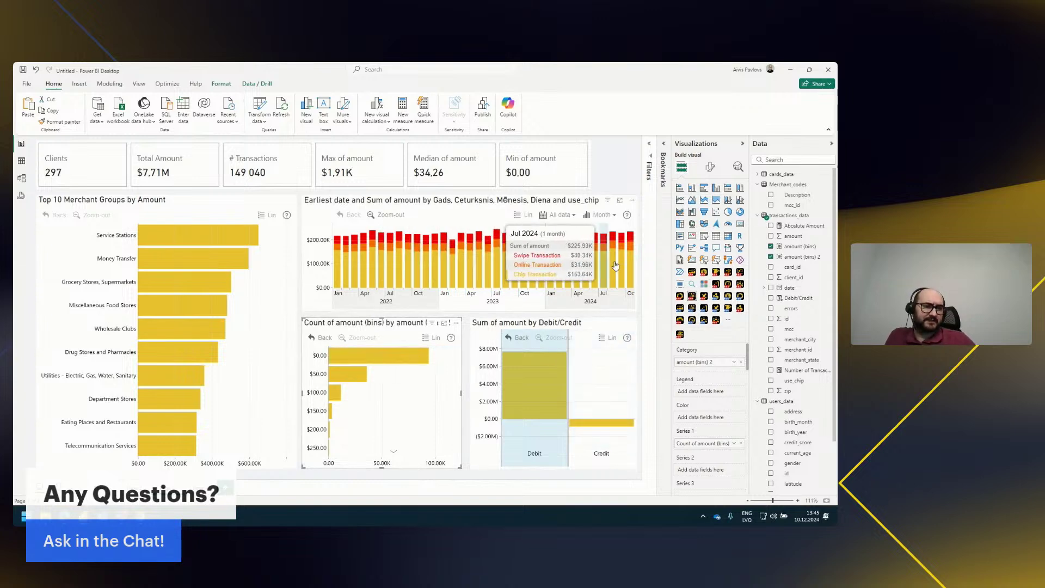
Start a new group on the amount field, try the List group type and set the type back to Bin
right_click(798, 241)
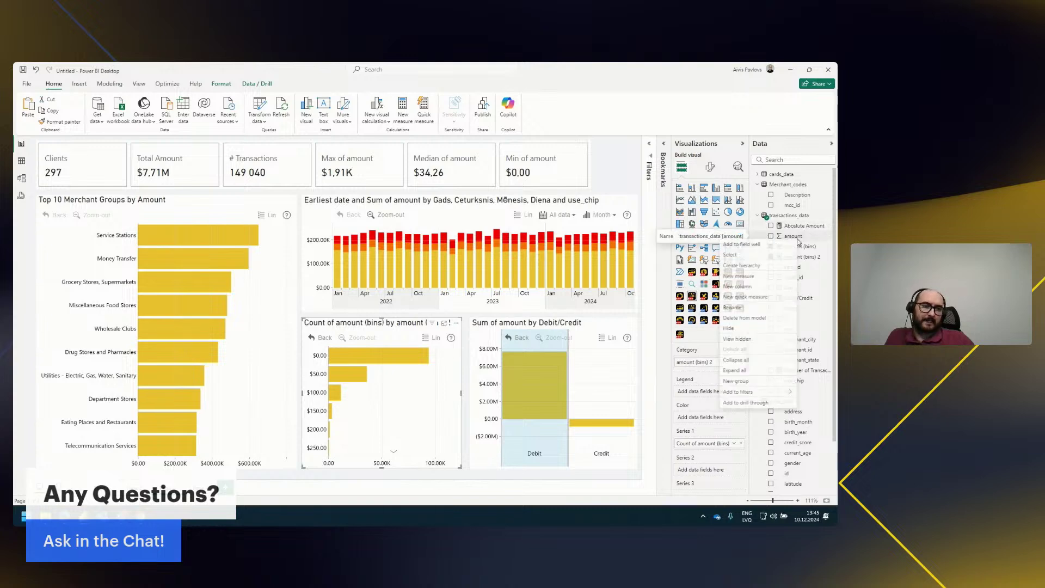
click(741, 382)
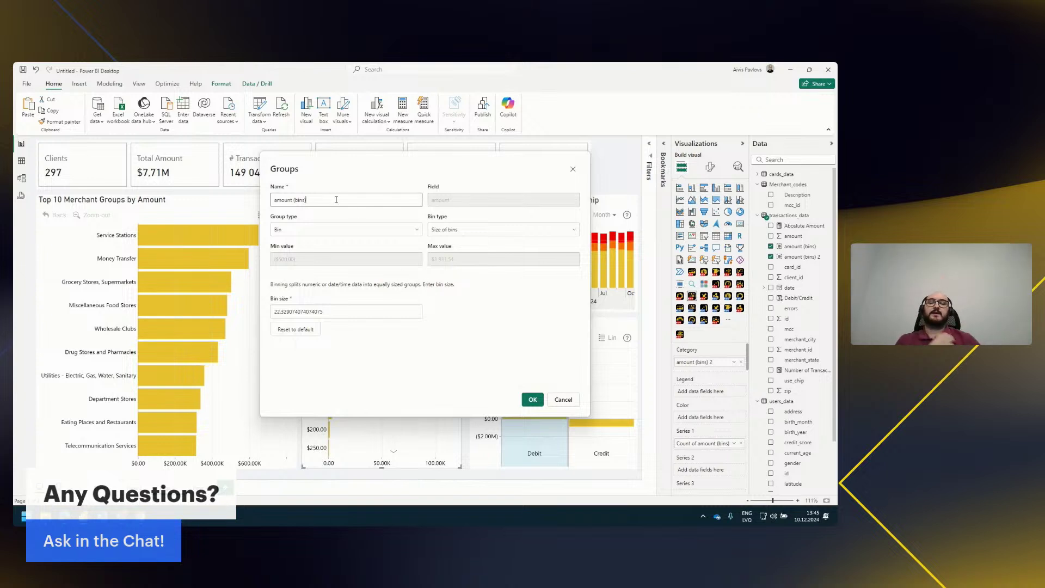
click(318, 234)
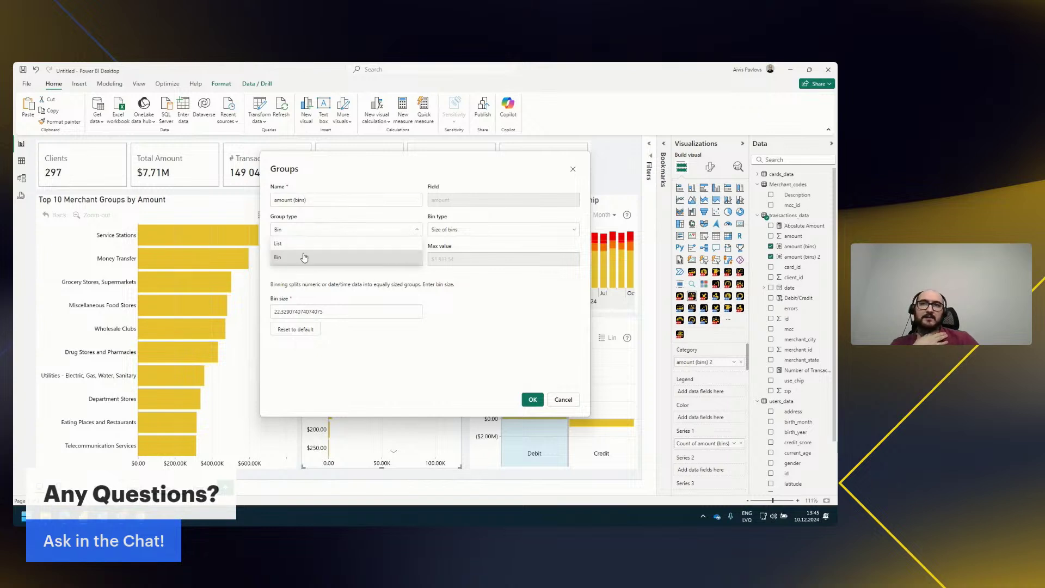
click(301, 257)
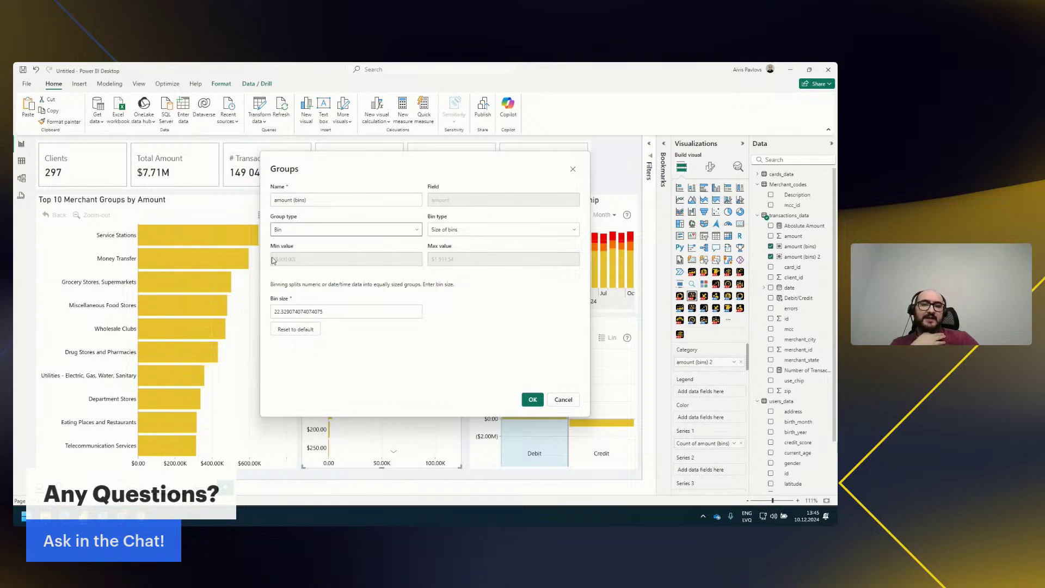
click(298, 230)
click(300, 244)
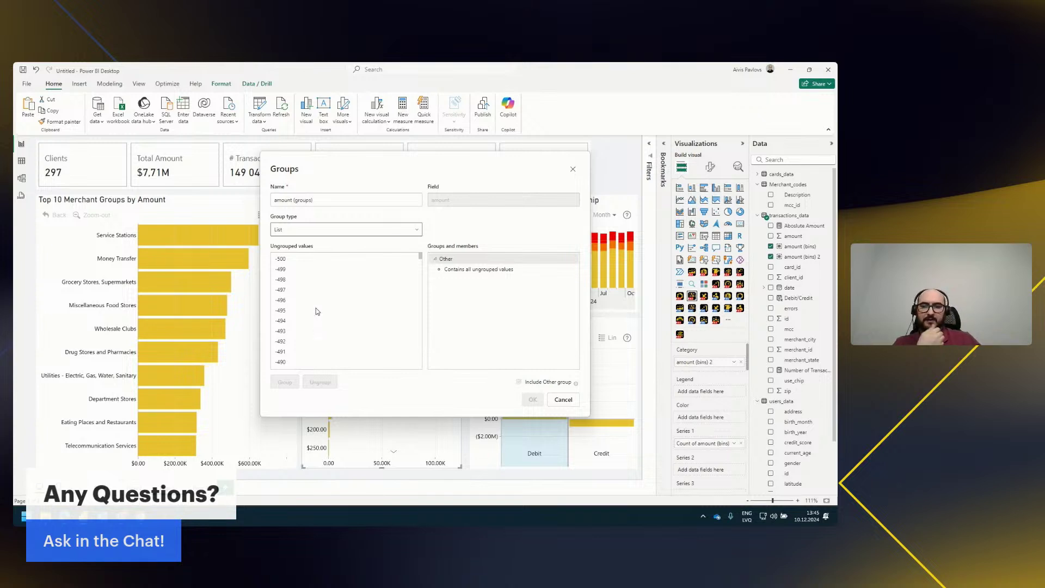
click(328, 233)
click(310, 257)
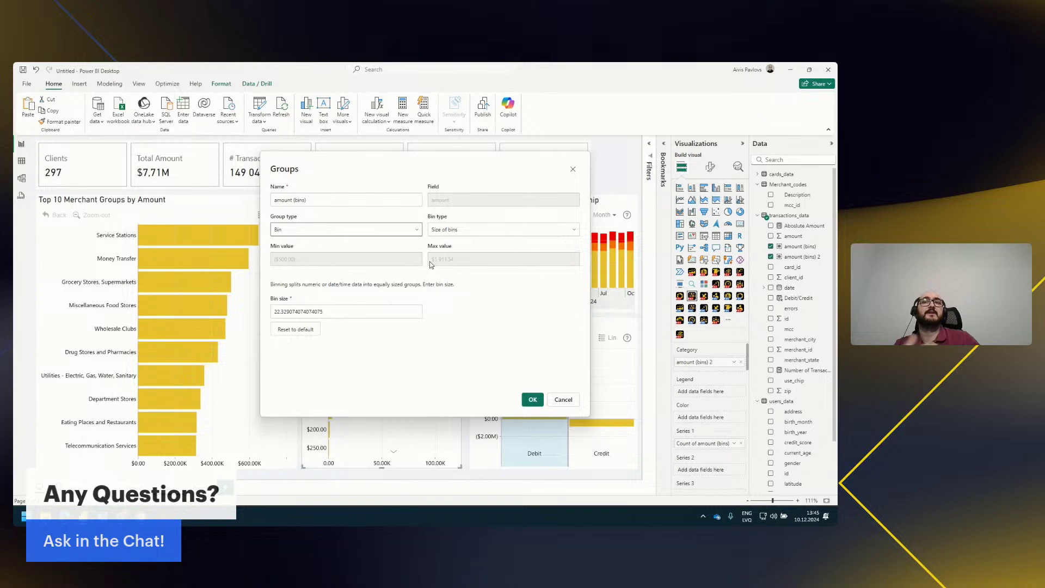
Set the new amount group's bin size to 50 and create it
drag(351, 312, 236, 311)
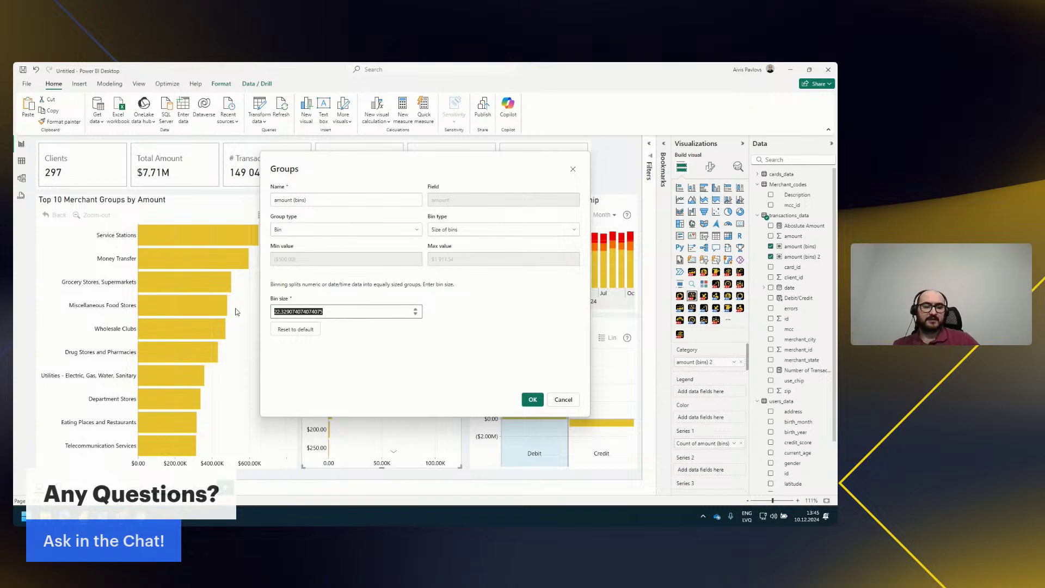
text(50)
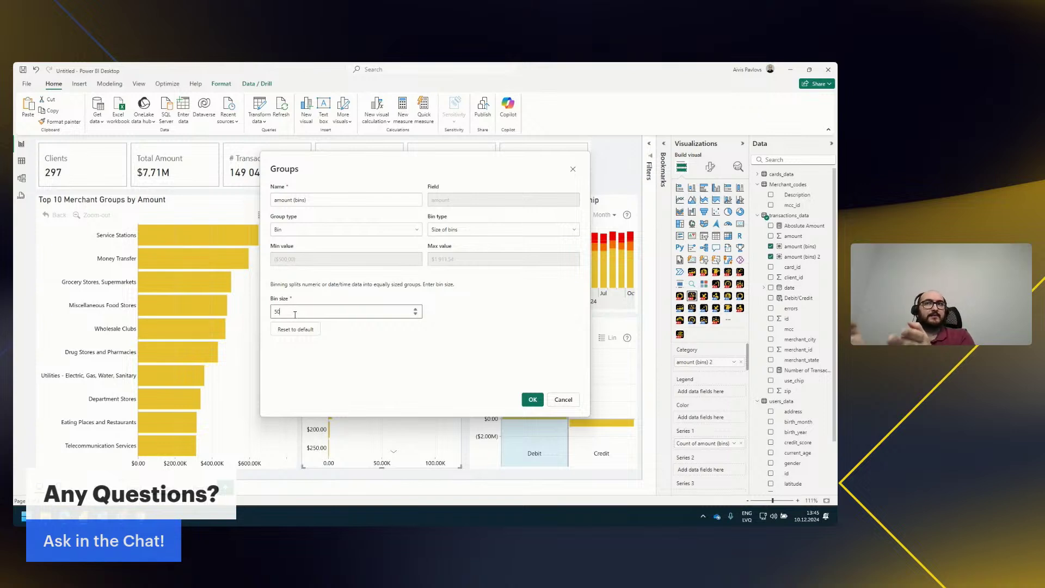
click(533, 401)
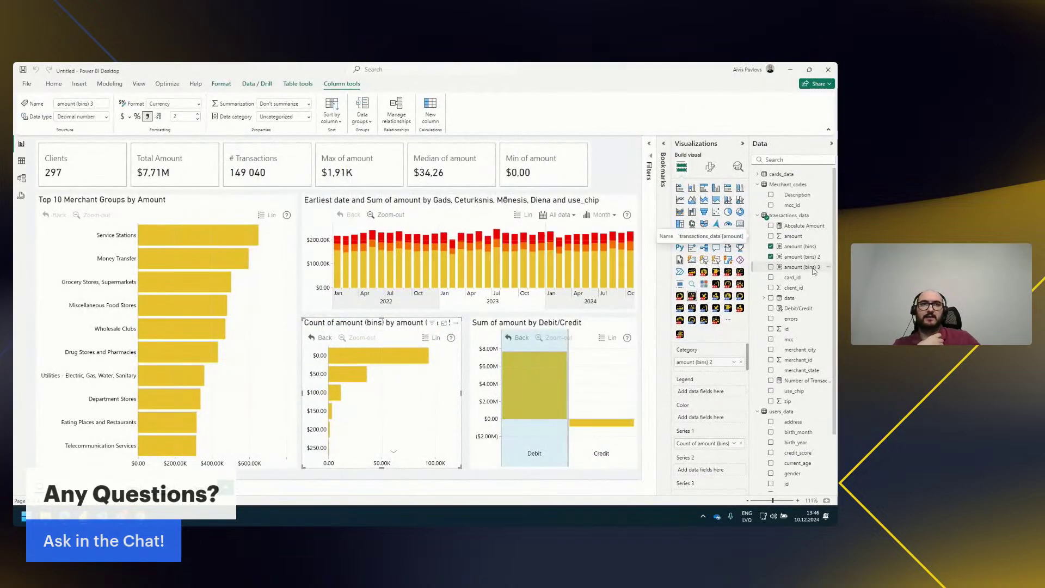
Delete the amount (bins) 3 column from the model
right_click(814, 269)
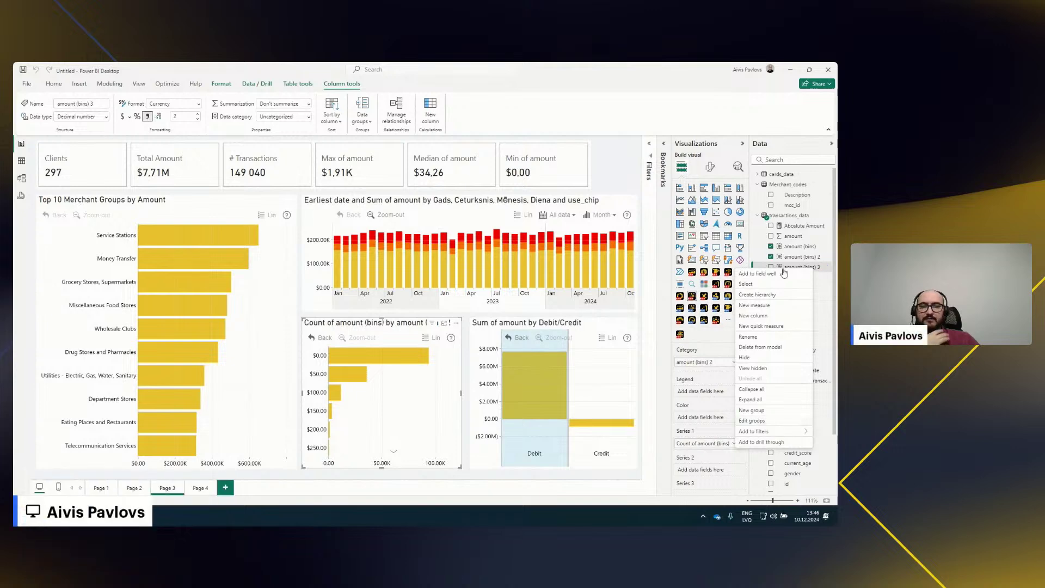
click(760, 348)
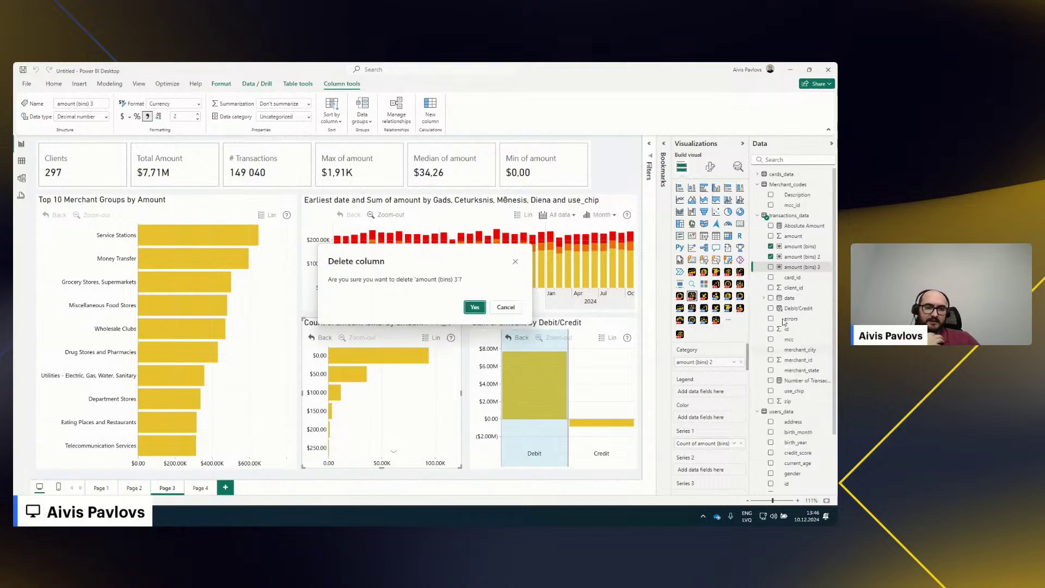
click(501, 305)
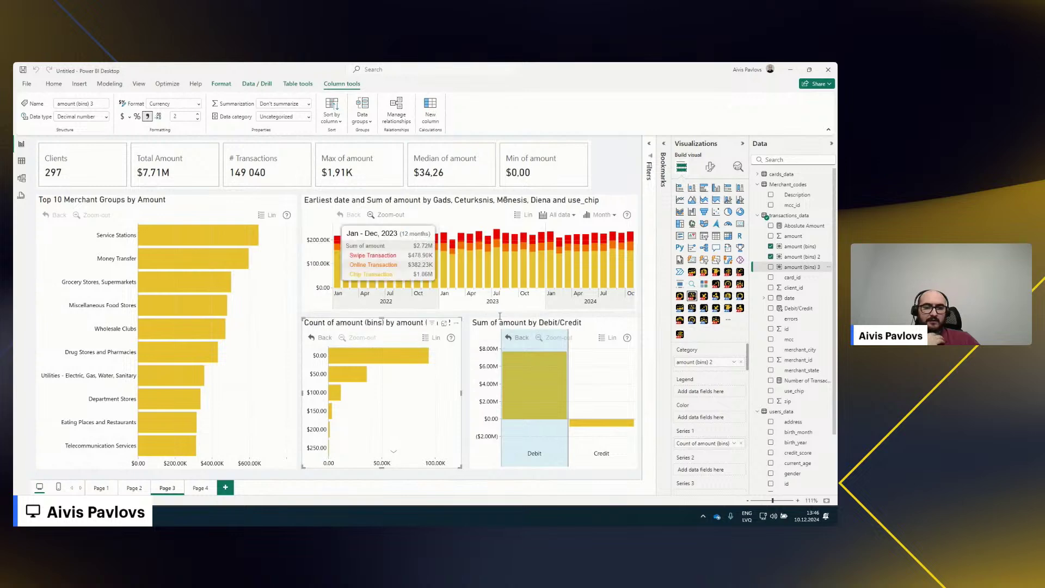
Clear the Debit filter and delete the Sum of amount by Debit/Credit chart from the page
click(488, 361)
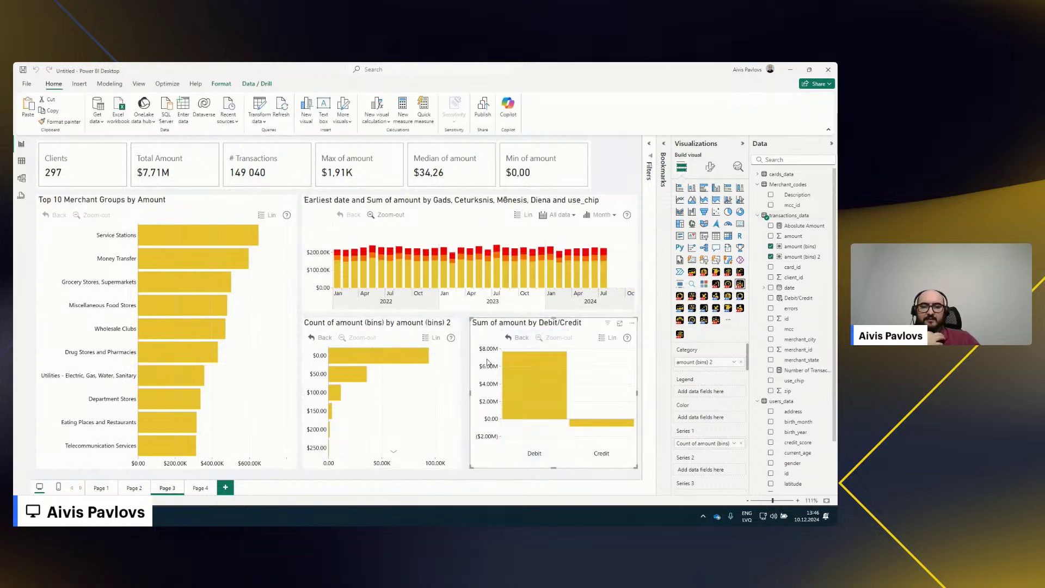
click(465, 359)
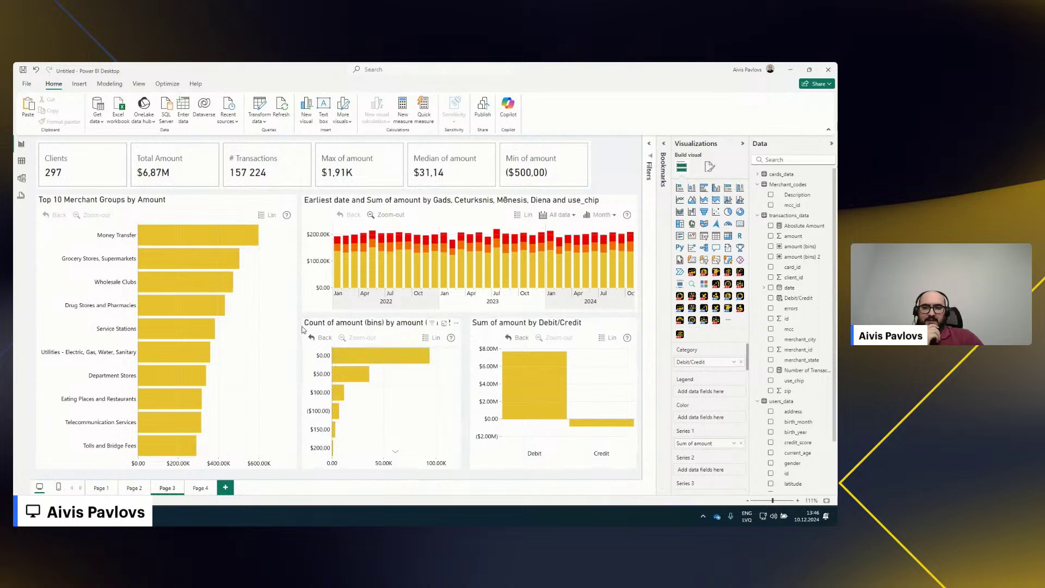
click(490, 330)
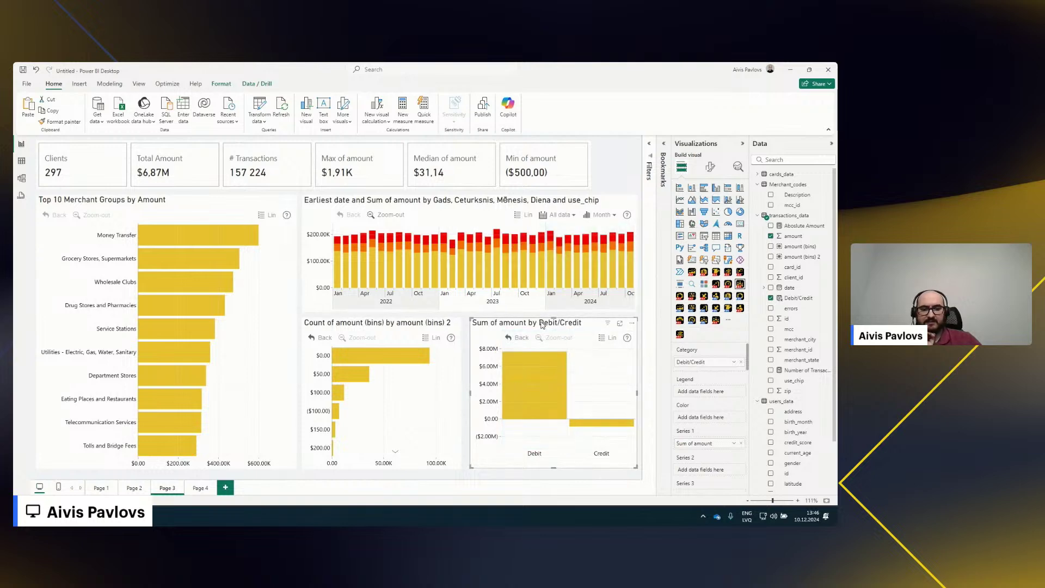
key(Delete)
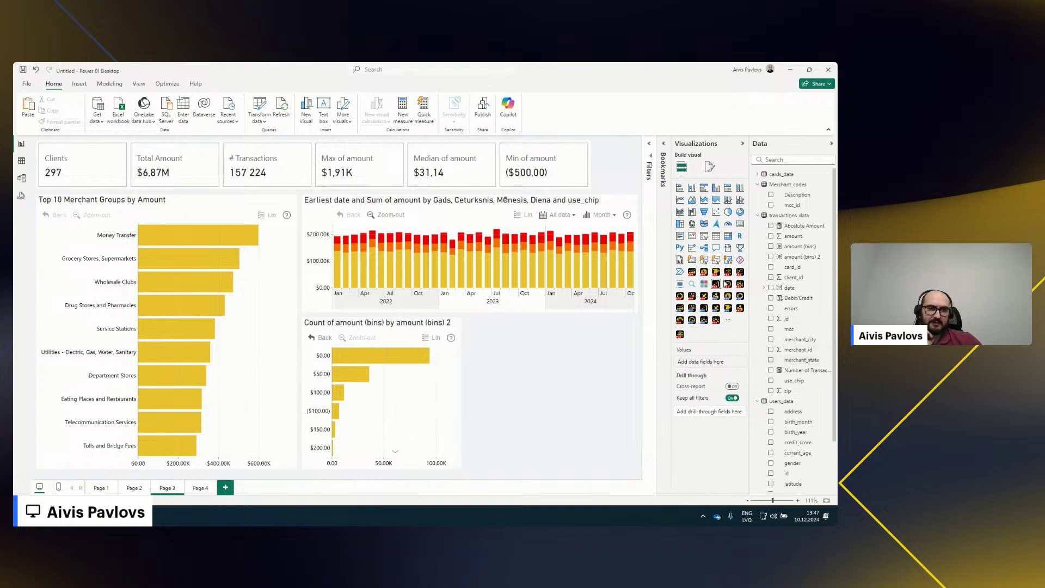
Add a Drill Down Combo PRO chart with Debit/Credit as category and the sum of id as Series 1, and convert it to a donut chart
click(740, 285)
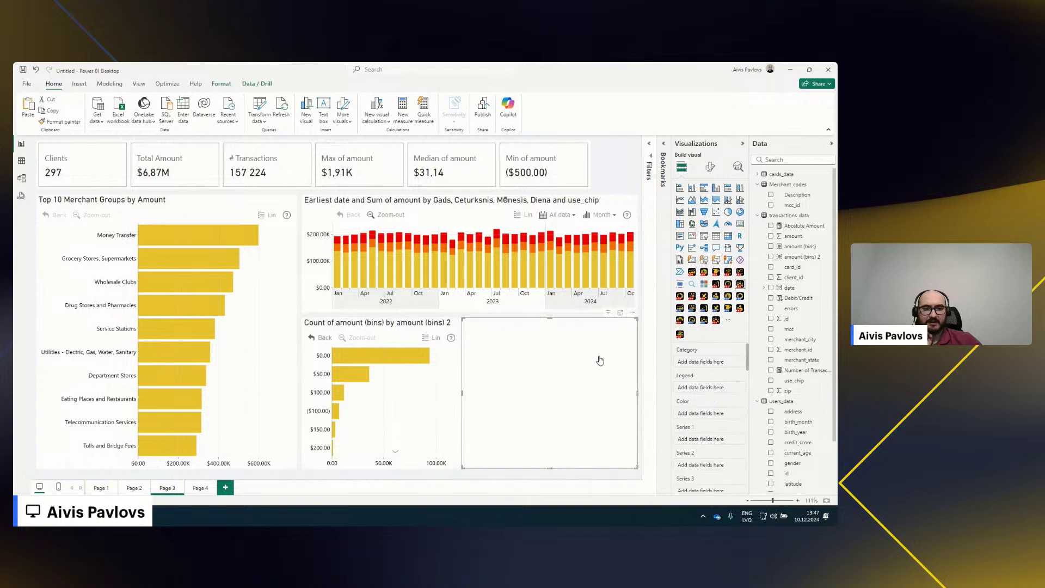
scroll(802, 310, down, 2)
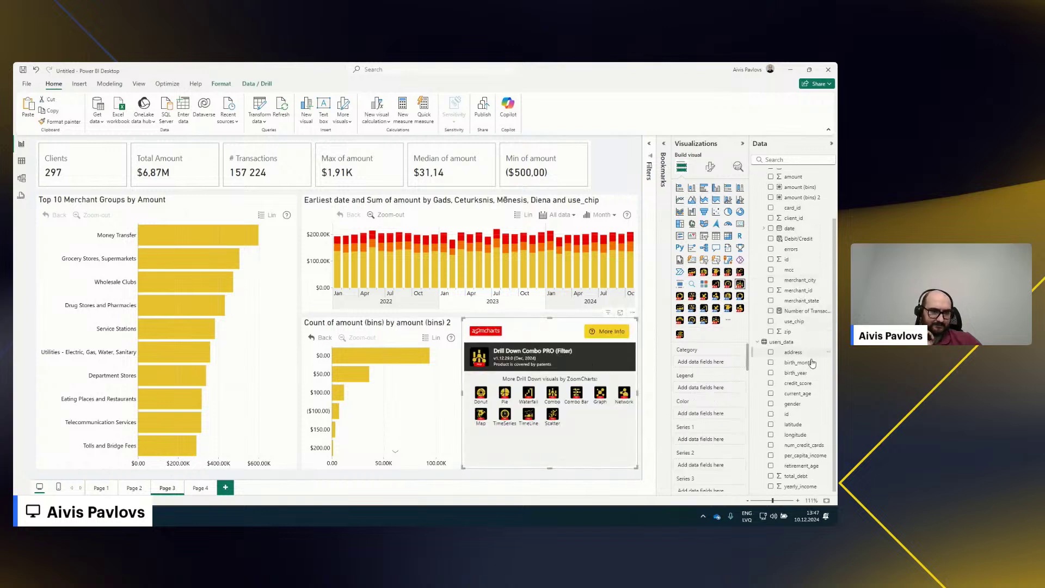
click(803, 240)
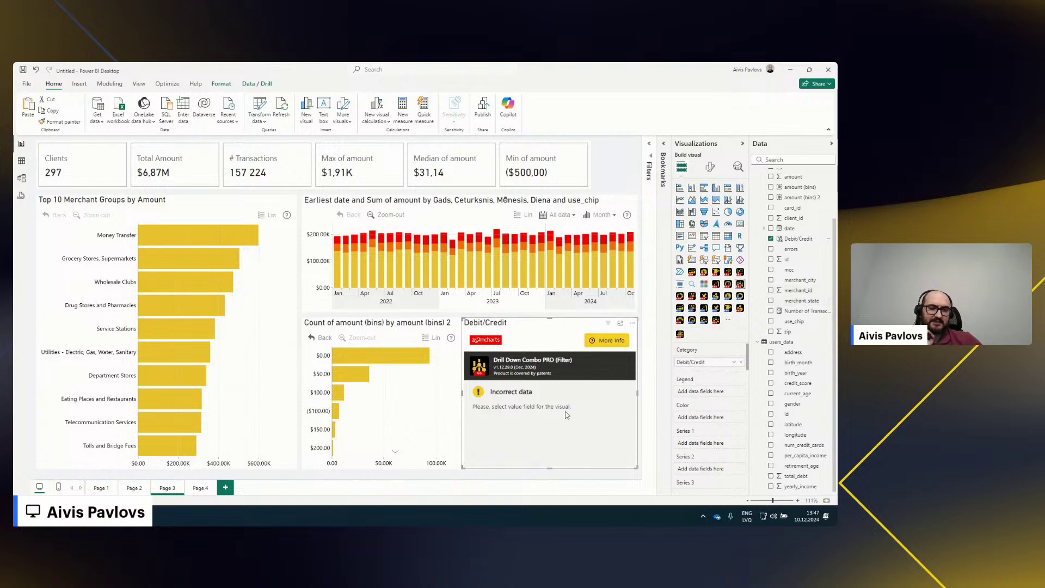
scroll(800, 310, up, 2)
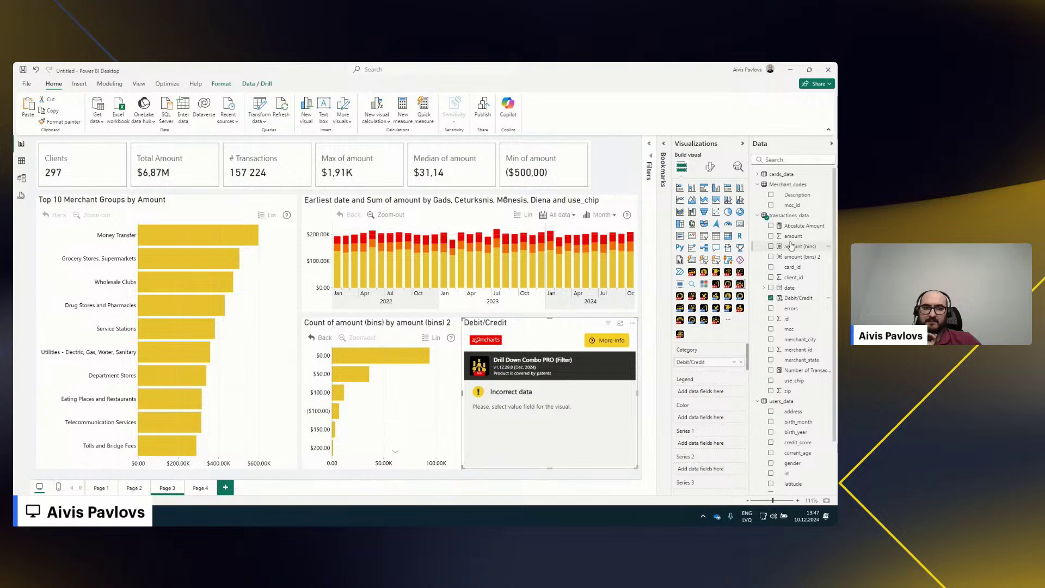
drag(789, 319, 703, 444)
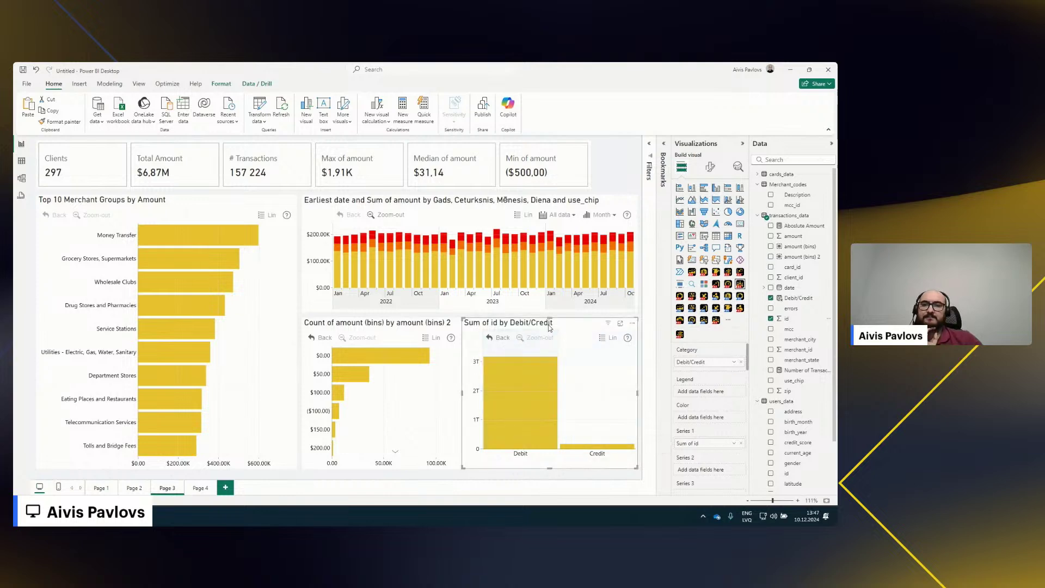
mouse_move(578, 343)
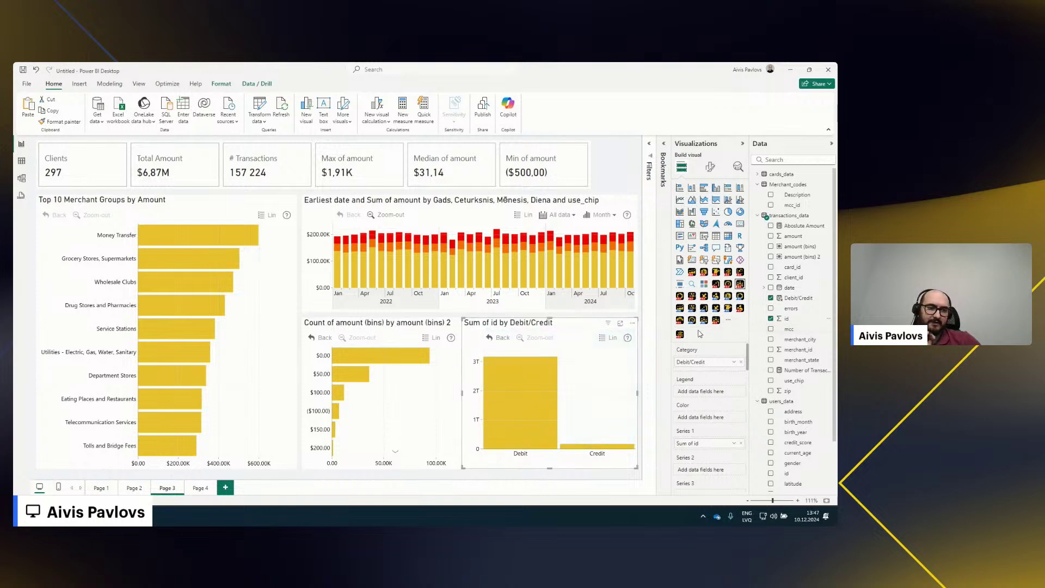
click(680, 297)
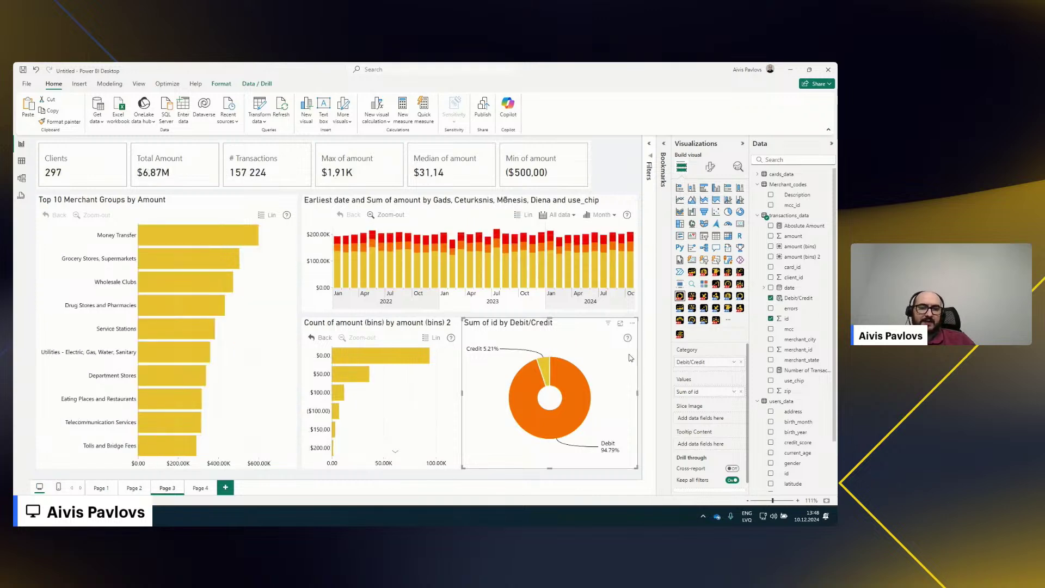
Replace the Debit/Credit donut chart's value with the sum of amount and narrow the chart slightly
click(741, 392)
drag(793, 235, 705, 391)
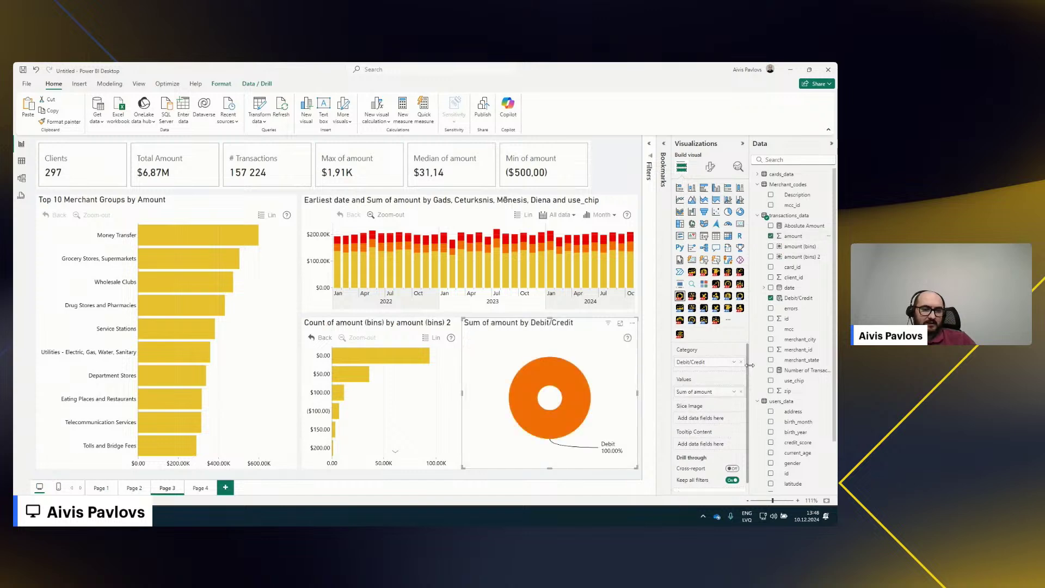
click(641, 387)
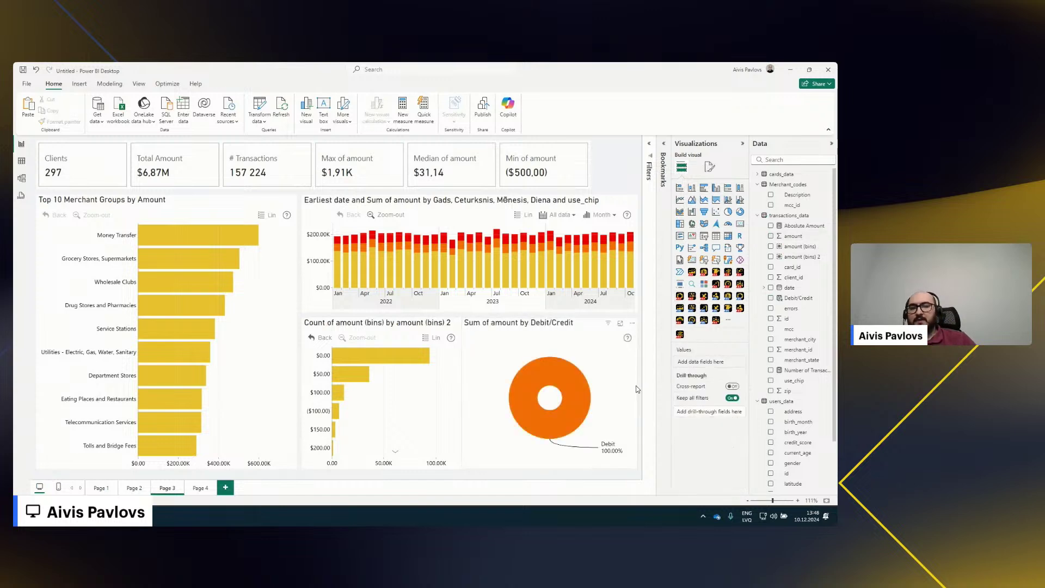
click(602, 371)
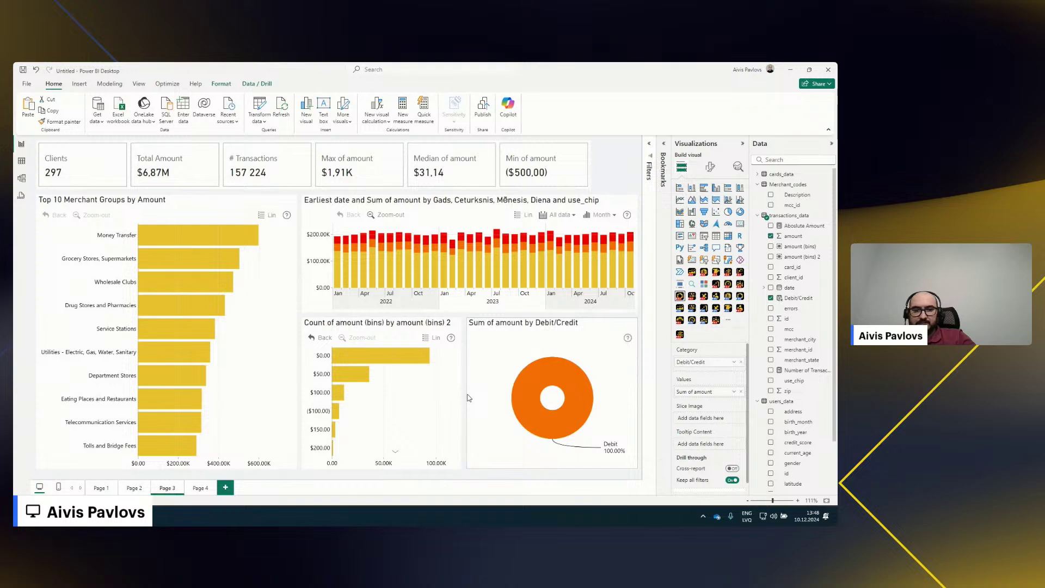
Replace the Debit/Credit chart's value with Absolute Amount, switching to the standard donut chart and back to the drill-down donut
click(740, 212)
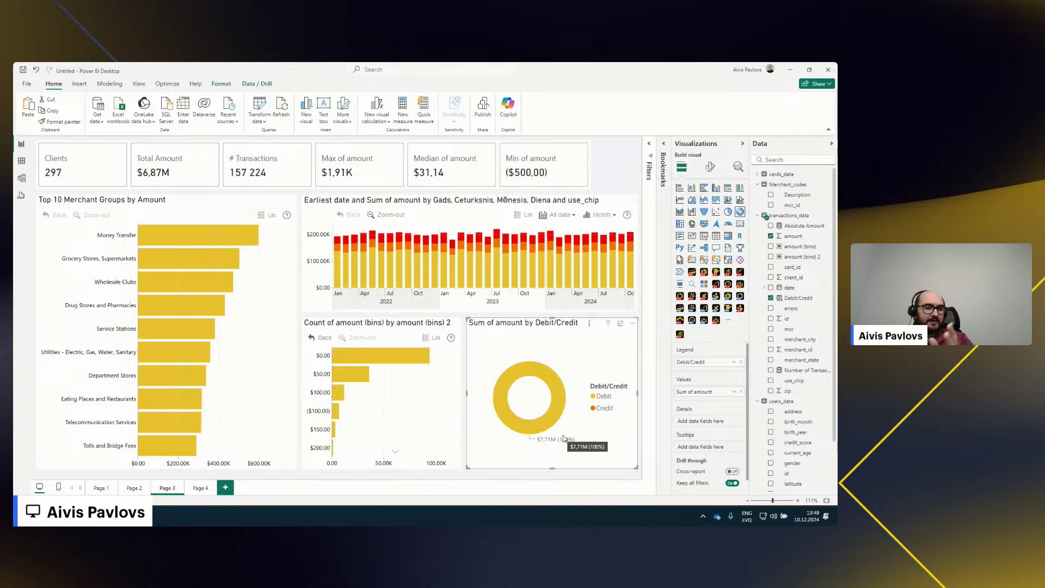
click(807, 225)
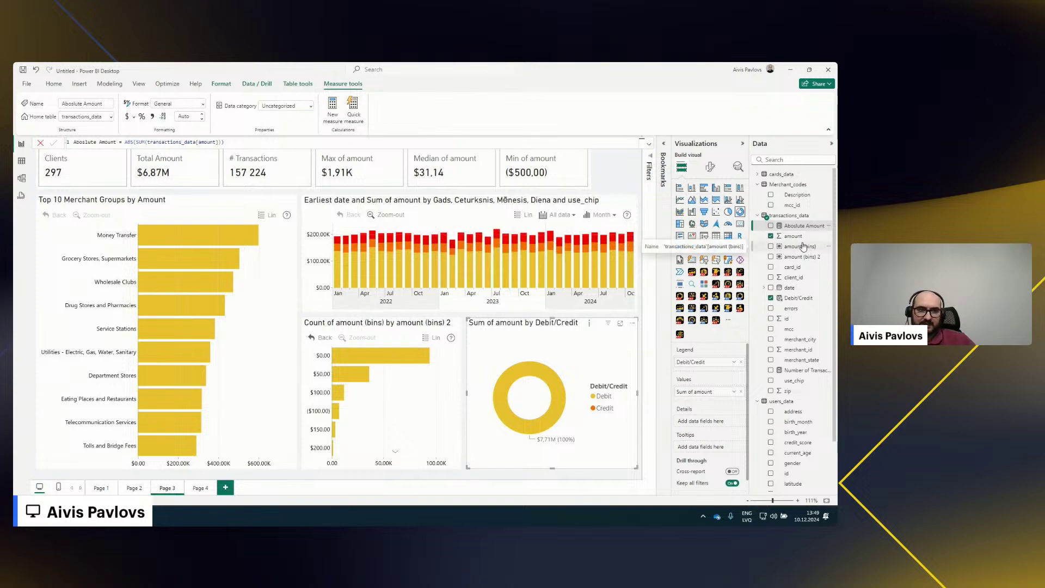
drag(800, 225, 710, 393)
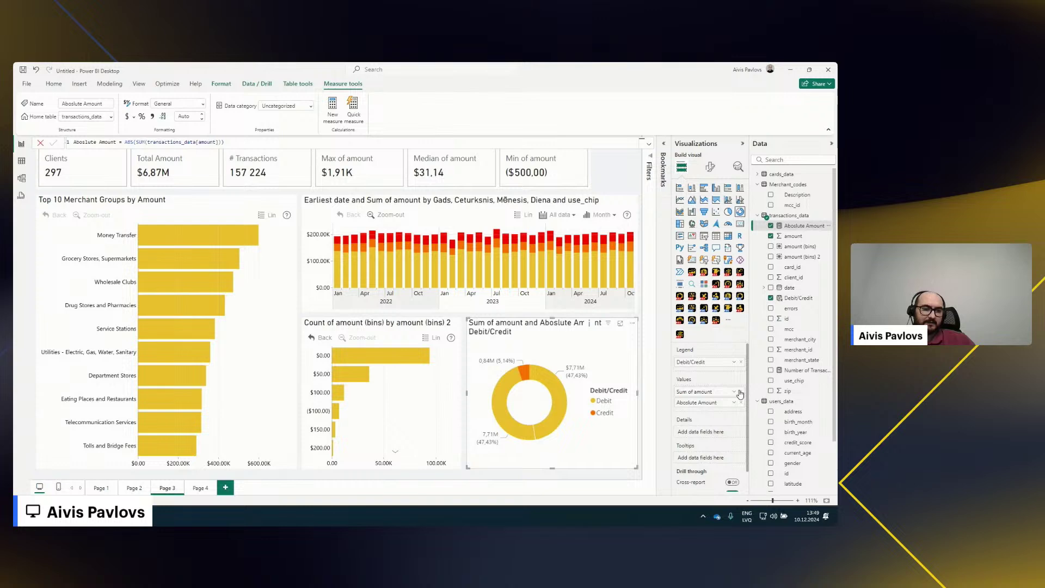
click(680, 297)
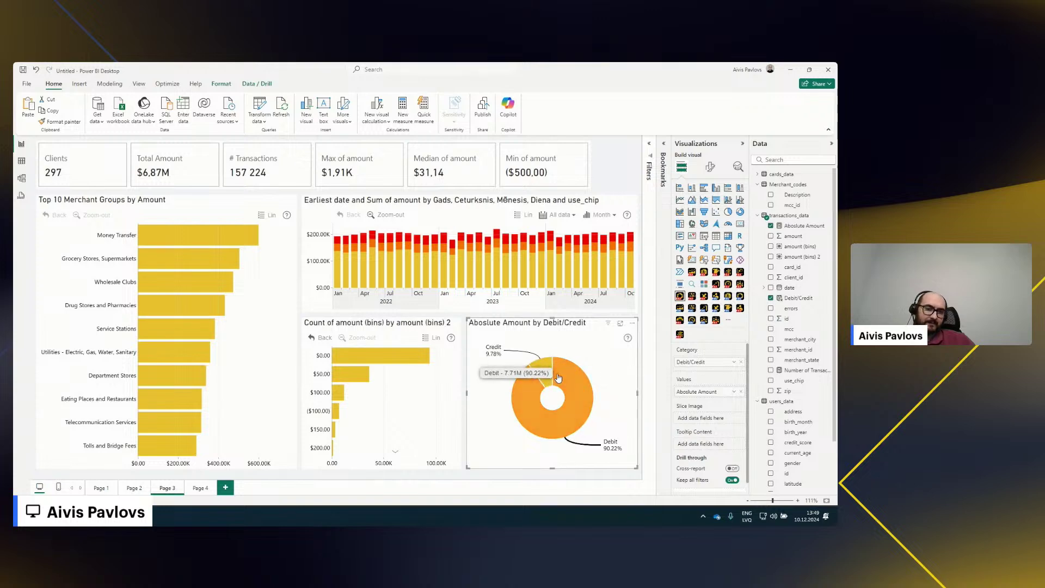
Cross-filter the page by the Debit slice and the $0.00 amount bin to examine how the other visuals respond
click(594, 381)
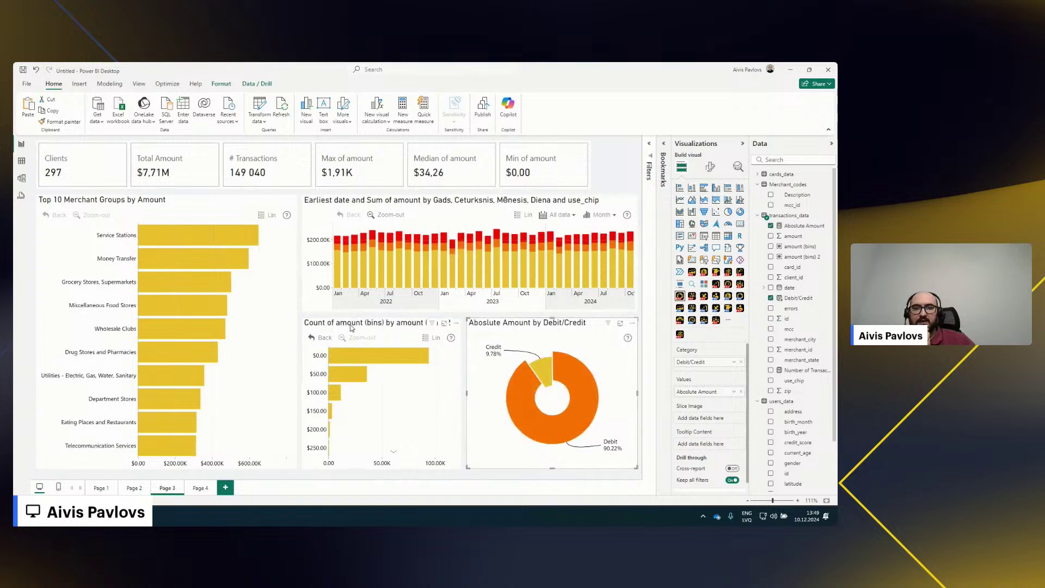
click(587, 366)
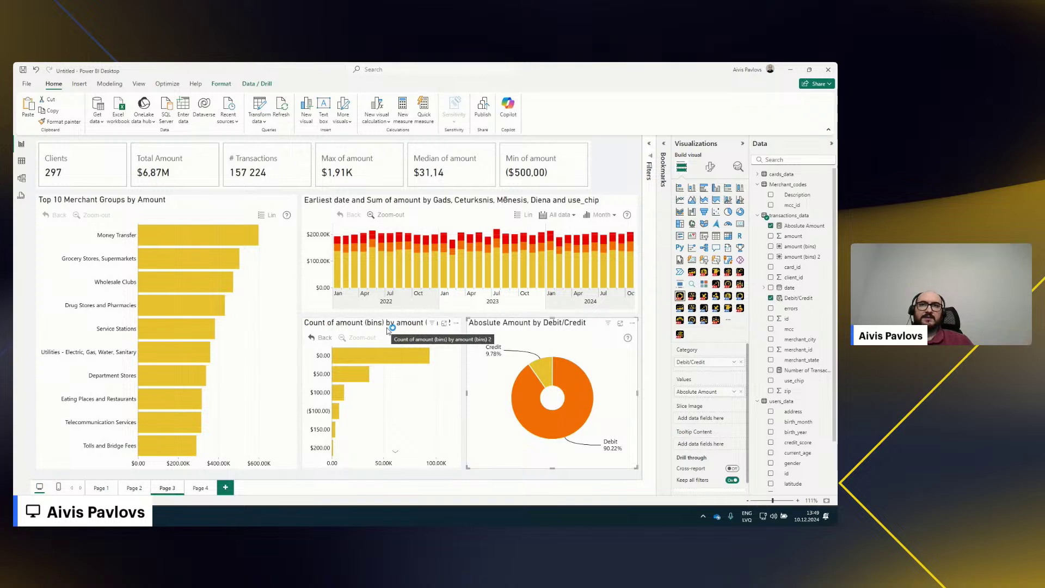
click(544, 442)
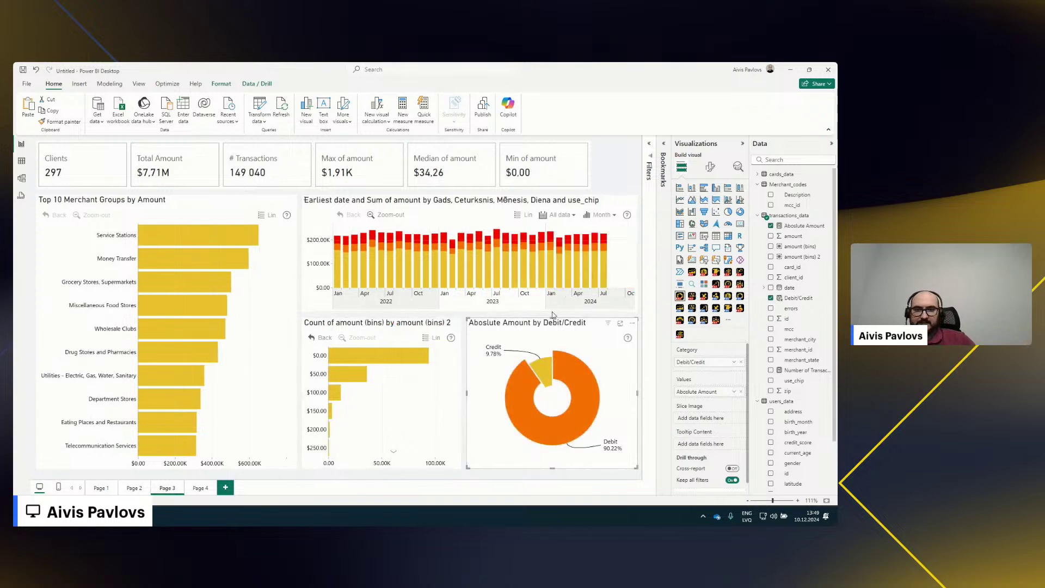
click(403, 375)
click(394, 357)
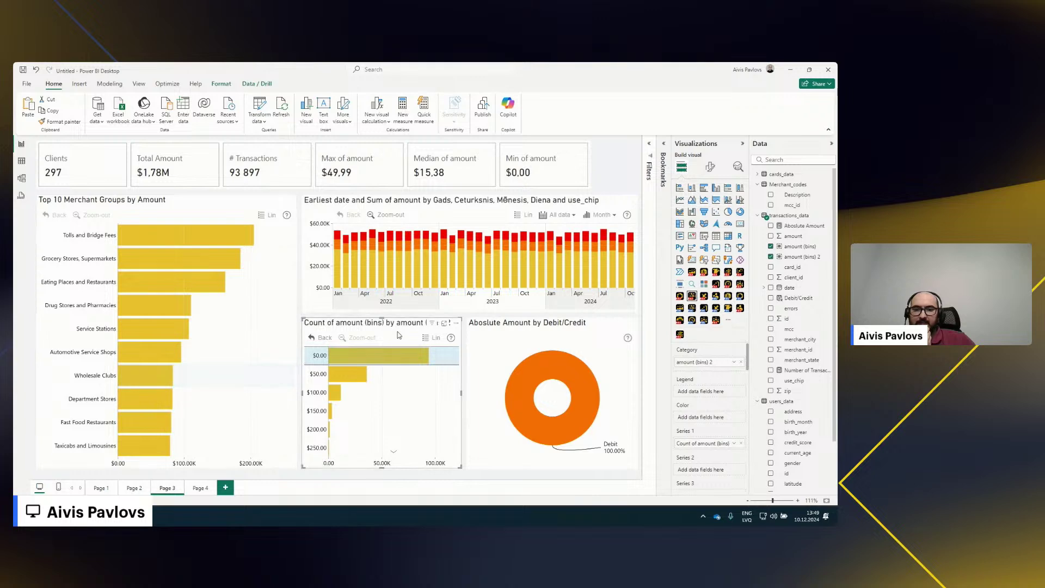
click(398, 356)
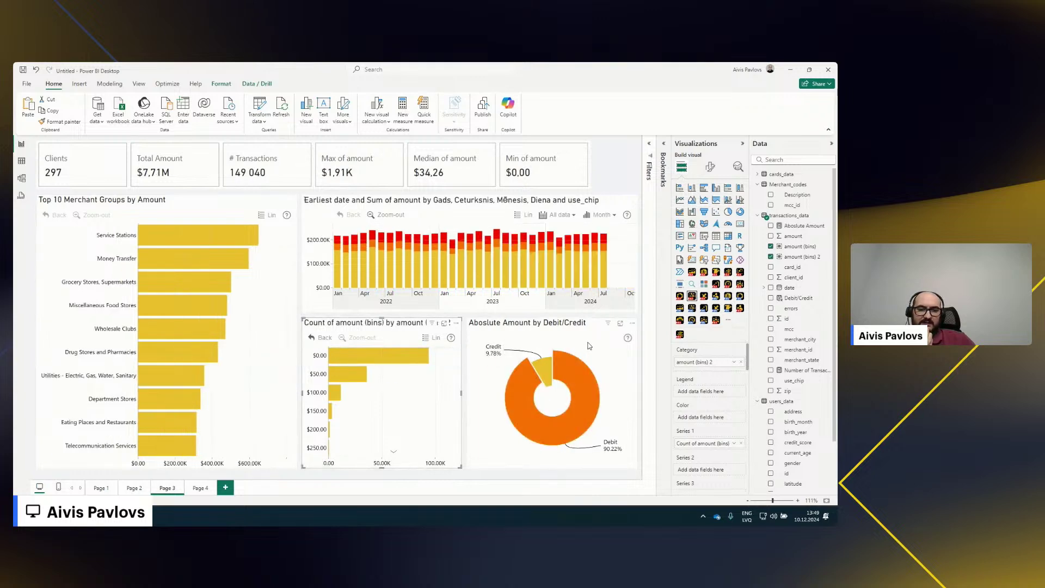
Filter the page by the Credit slice and replace the Top 10 Merchant Groups chart's value with Absolute Amount
click(545, 370)
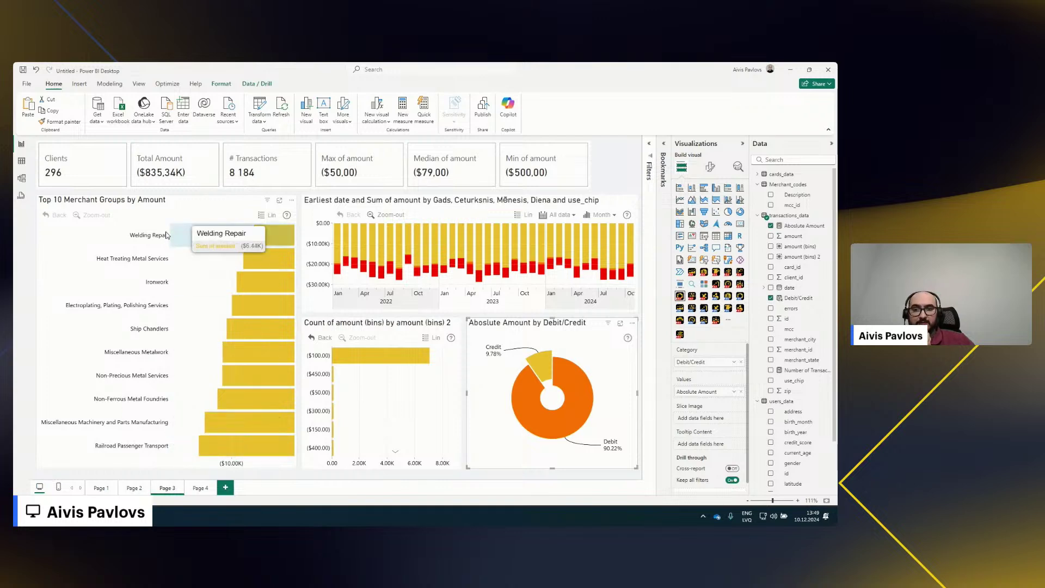
click(184, 207)
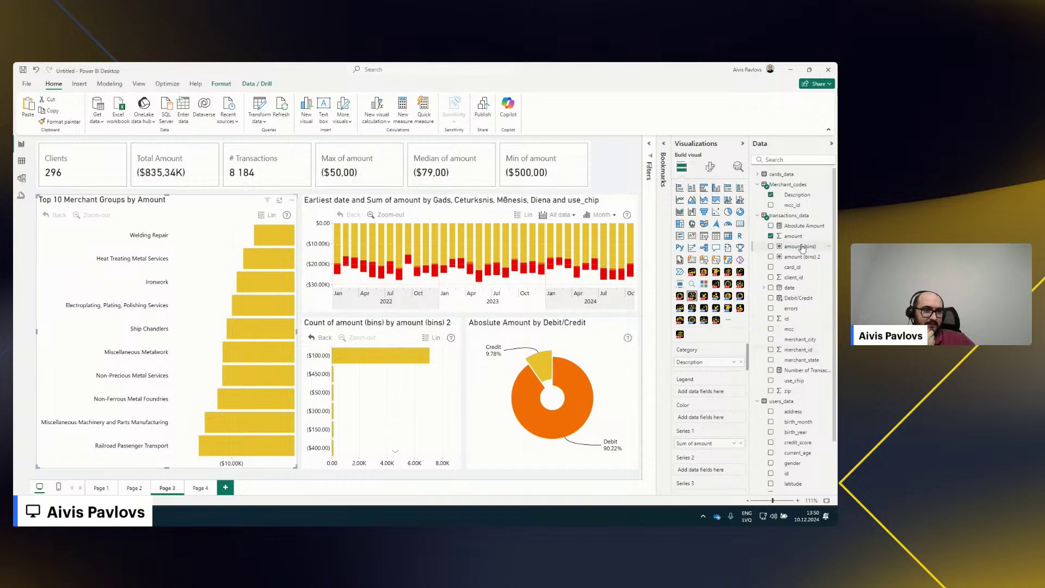
drag(802, 225, 711, 446)
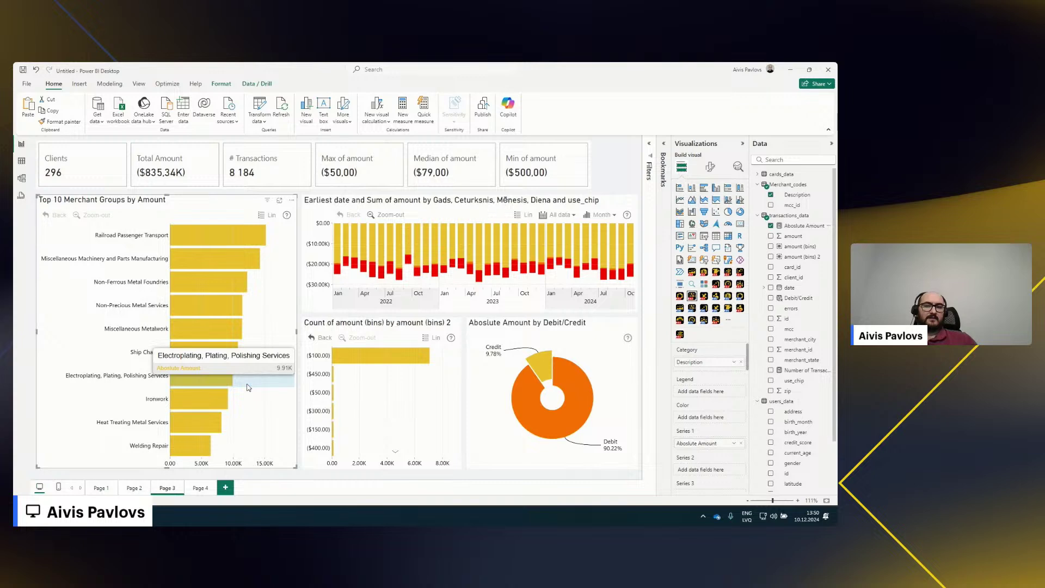
click(303, 319)
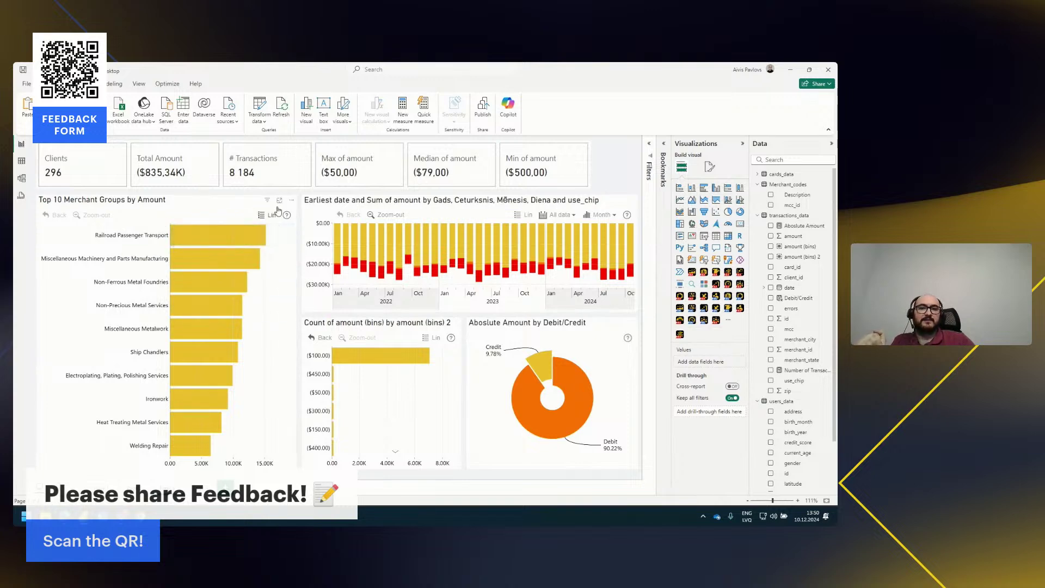
Review the customer profile page, drilling into the Chip Transaction slice, and the map page before returning to the merchant groups page
mouse_move(224, 250)
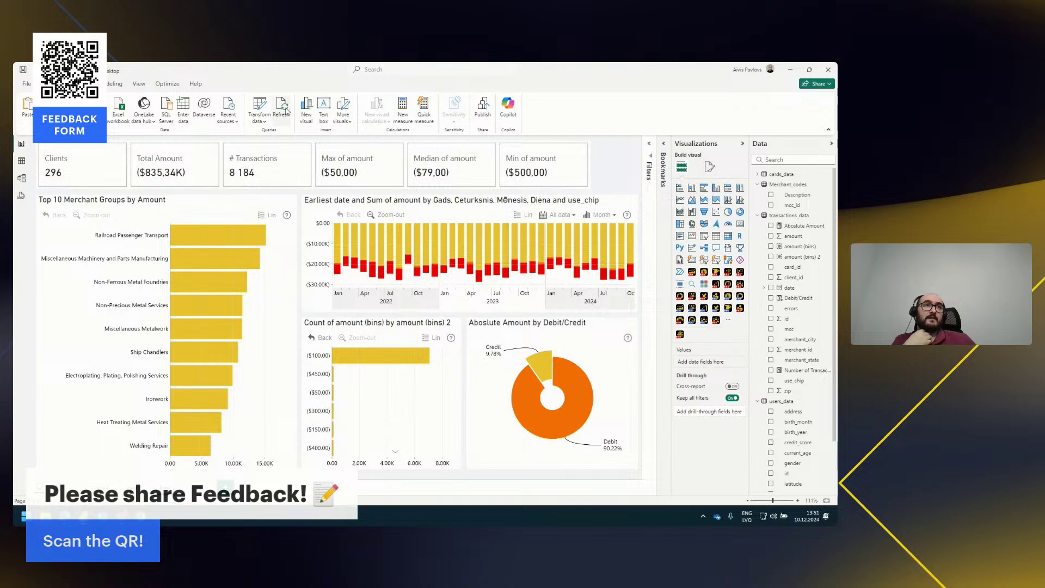
click(185, 486)
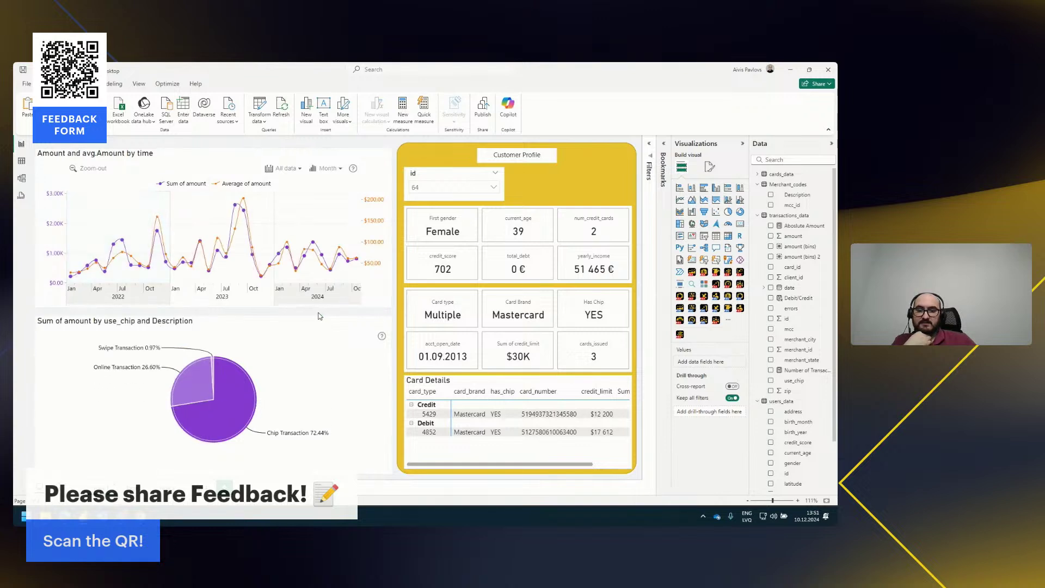
mouse_move(125, 244)
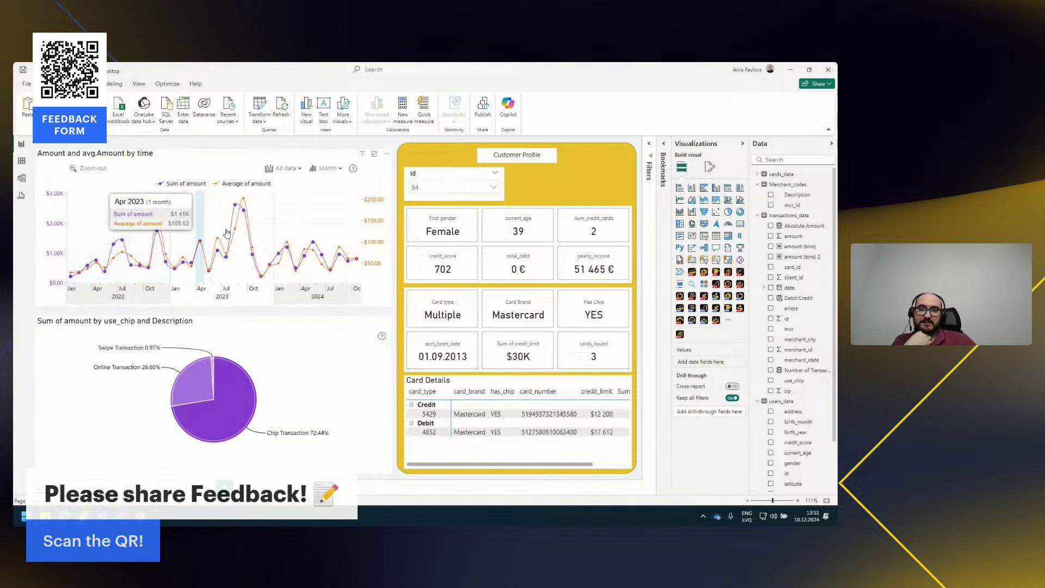
mouse_move(185, 370)
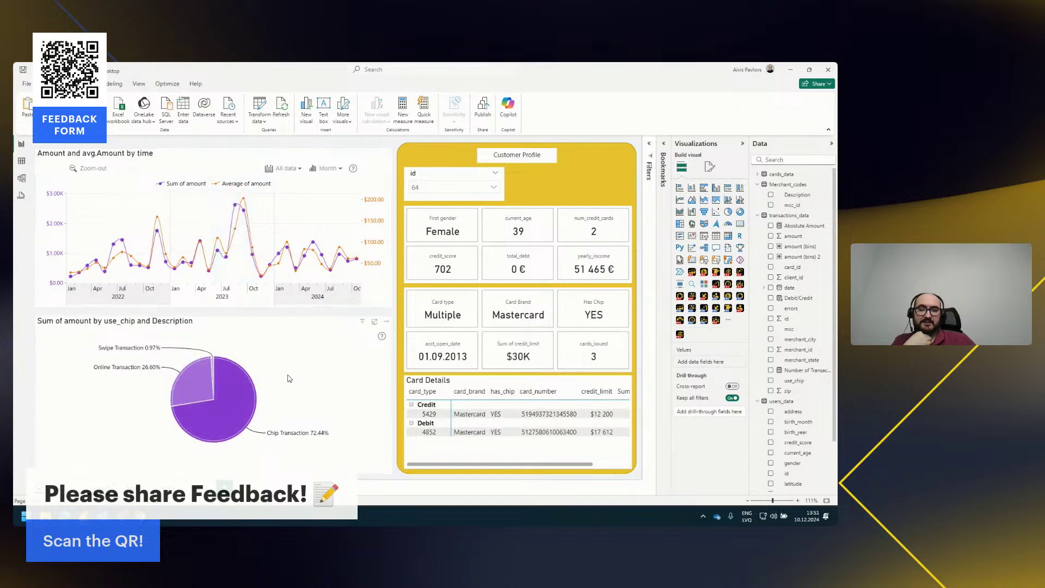
click(248, 427)
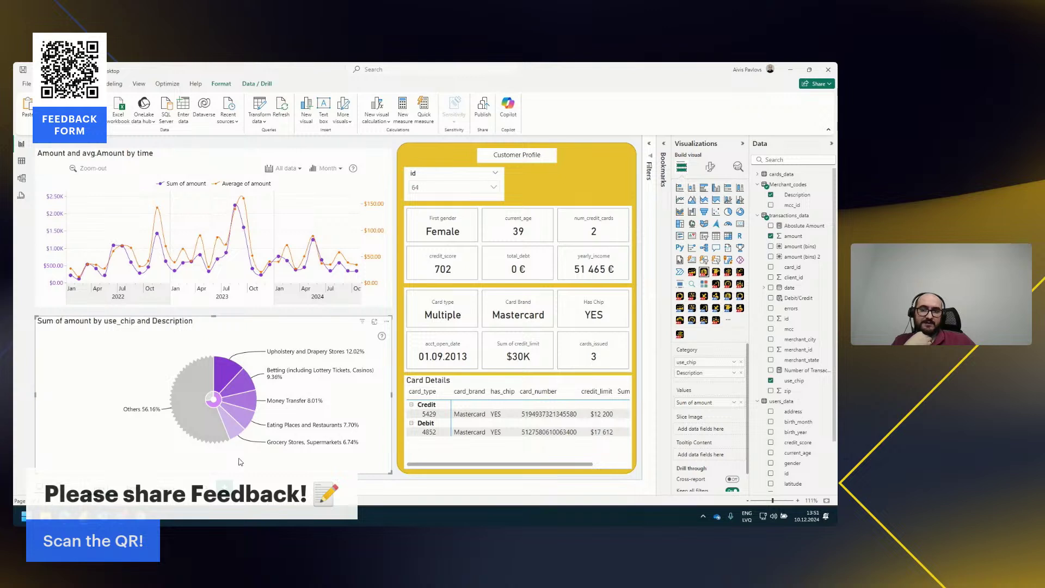
click(187, 486)
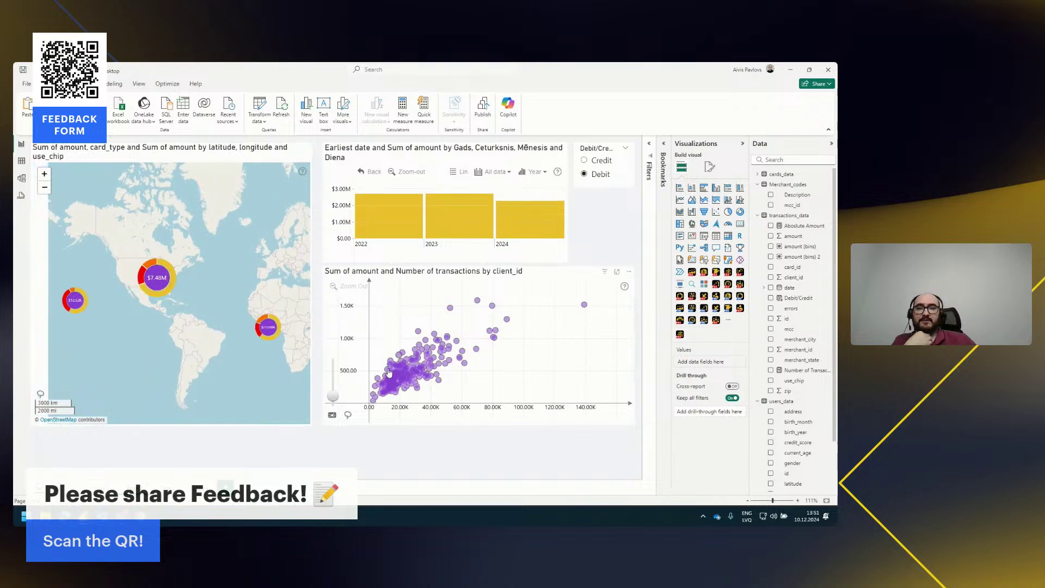
click(186, 486)
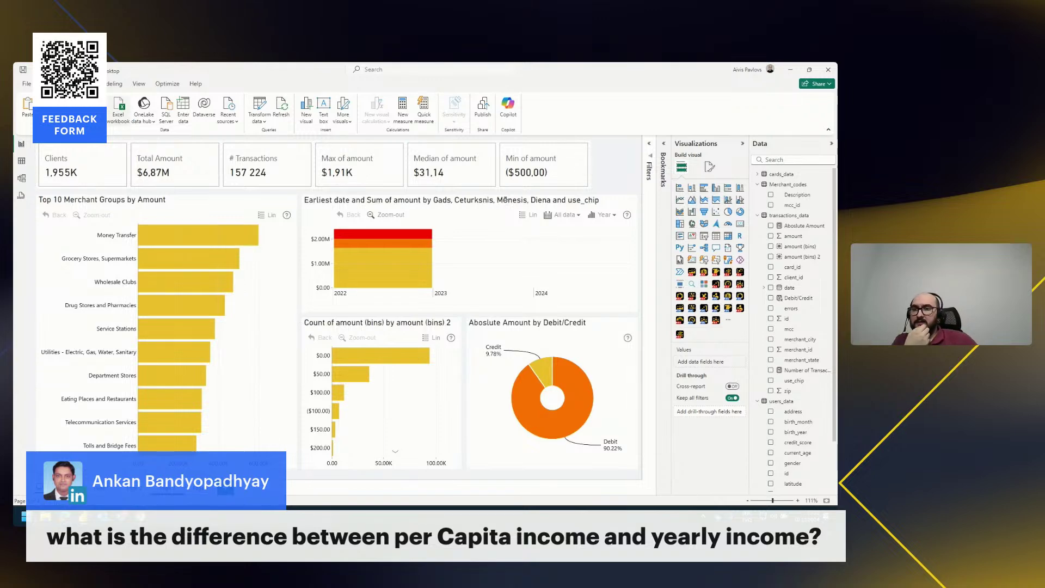
Open the Power Query Editor and bring up the user_data_dictionary query
click(21, 161)
click(22, 144)
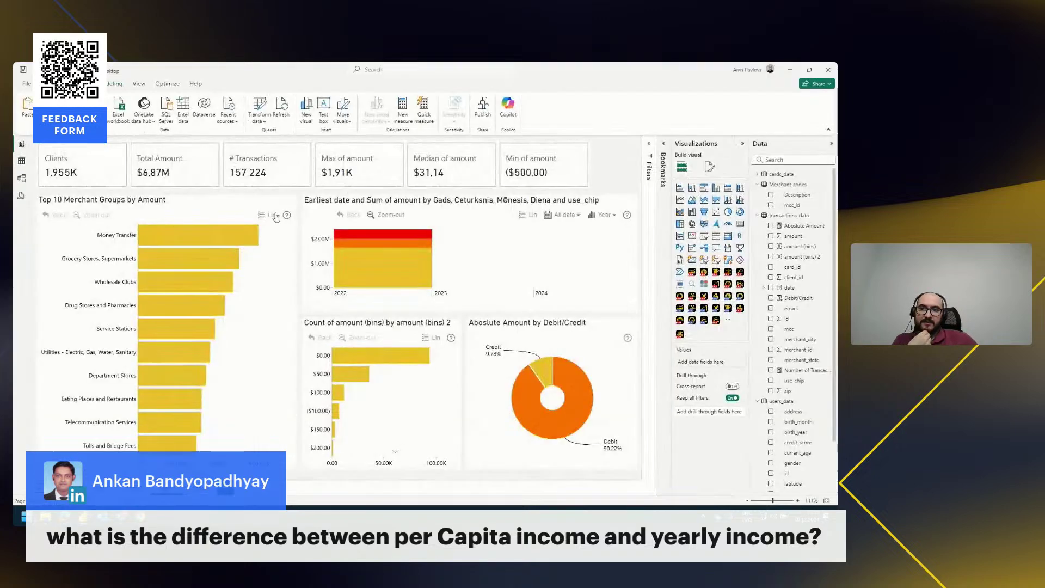
click(260, 109)
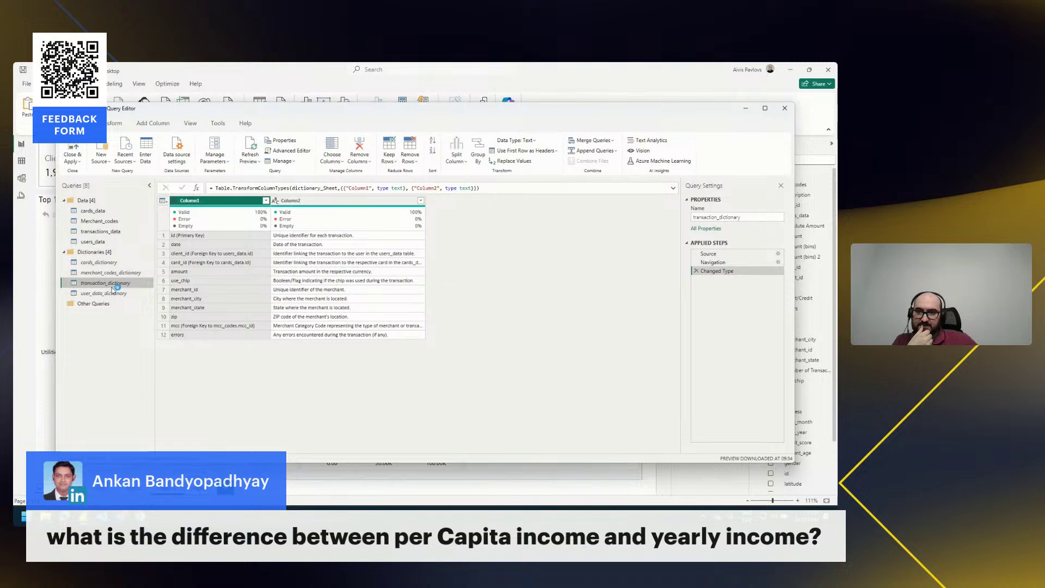
click(95, 262)
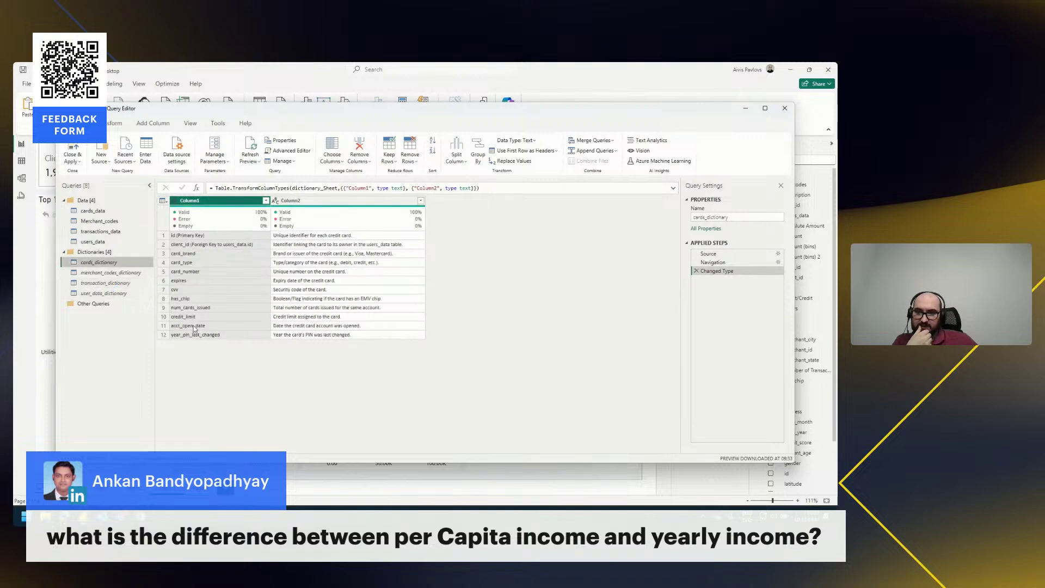
click(121, 294)
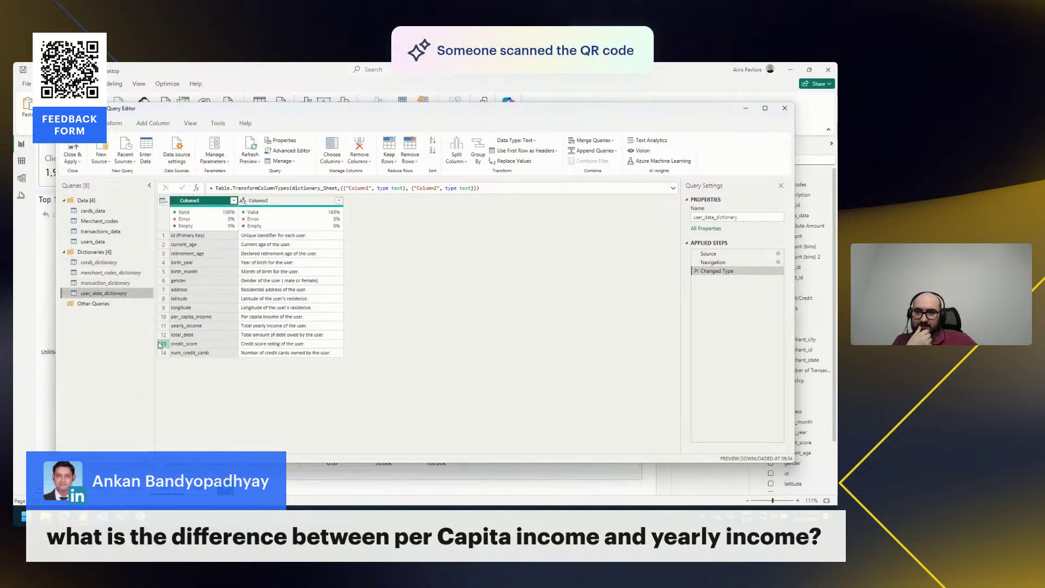
Read the dictionary descriptions of per_capita_income and yearly_income, and return to the report
click(208, 322)
click(243, 318)
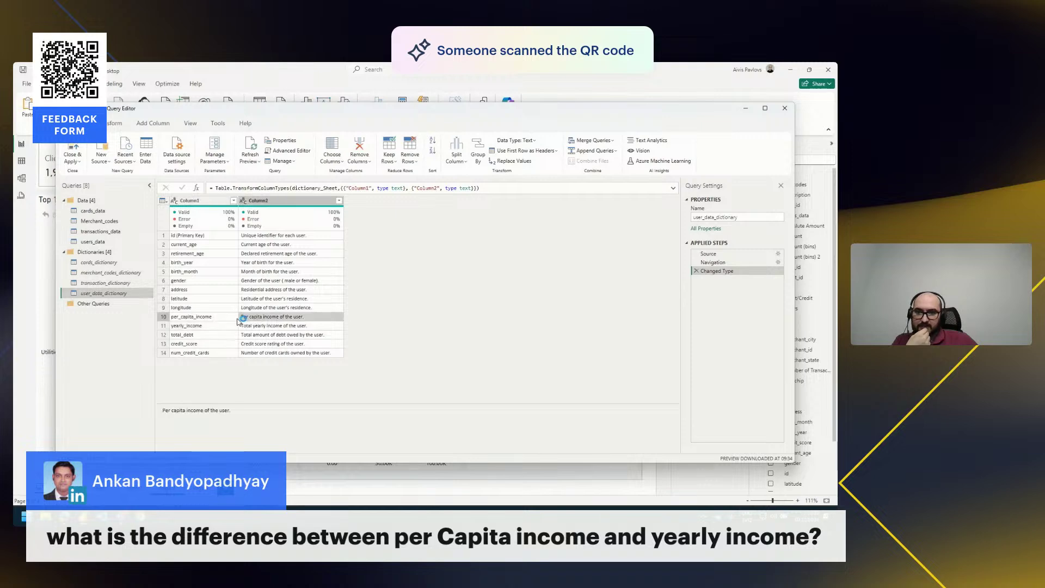
click(273, 325)
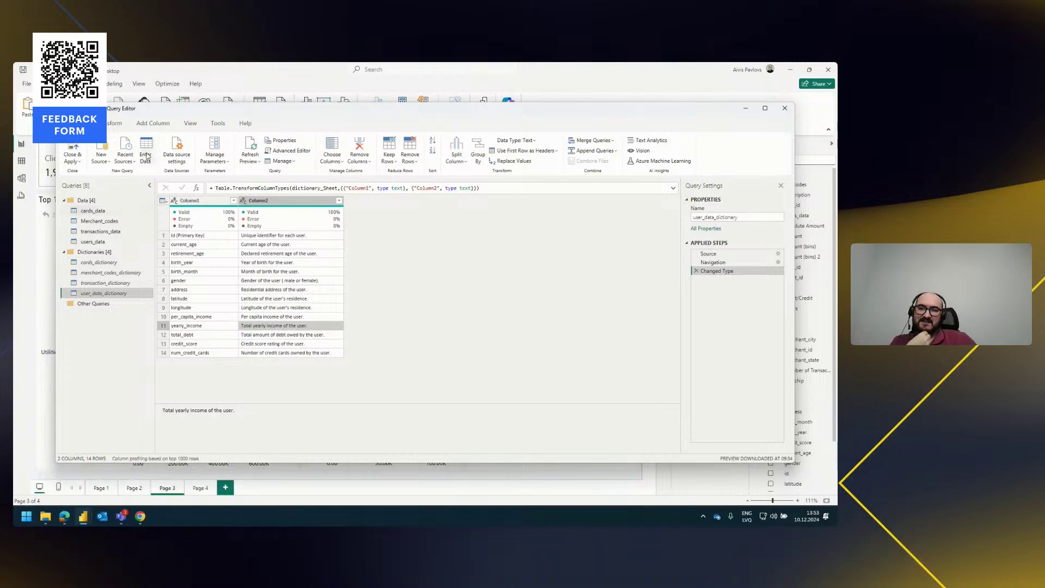
click(746, 108)
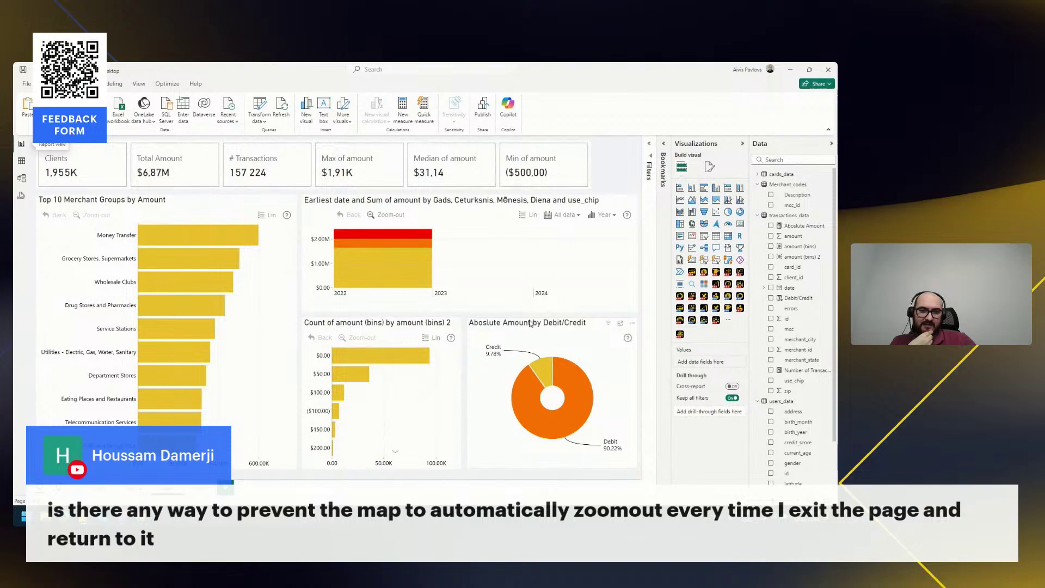
Replace the Debit/Credit donut chart's value with the transactions id field, aggregated as Count
click(491, 360)
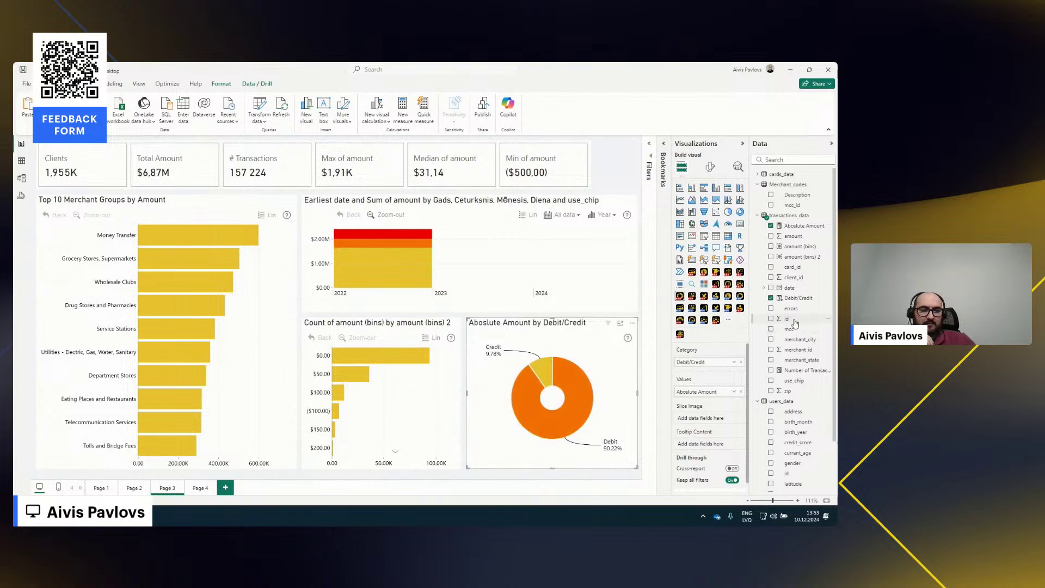
drag(787, 319, 708, 392)
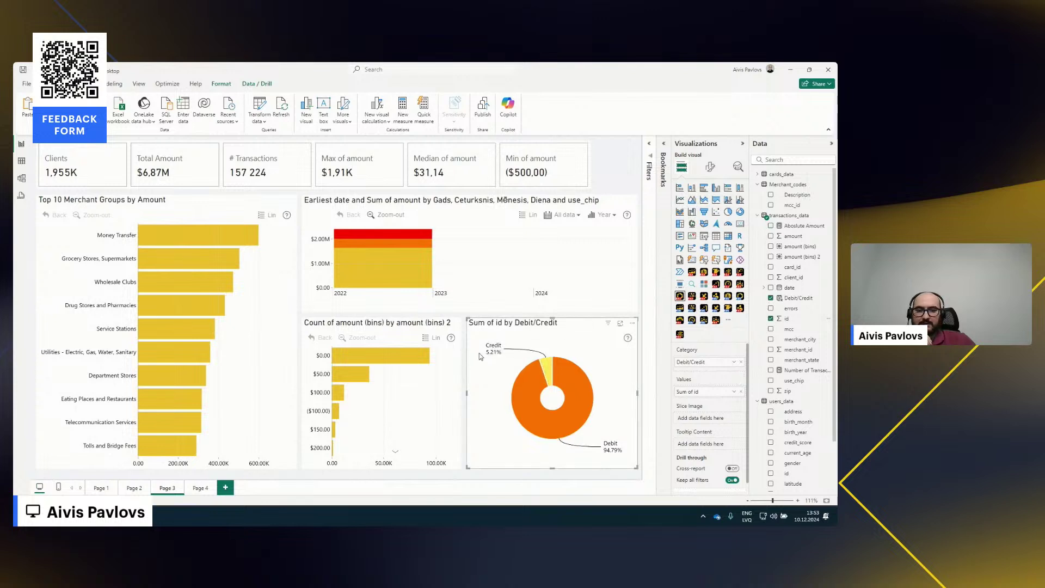
mouse_move(488, 351)
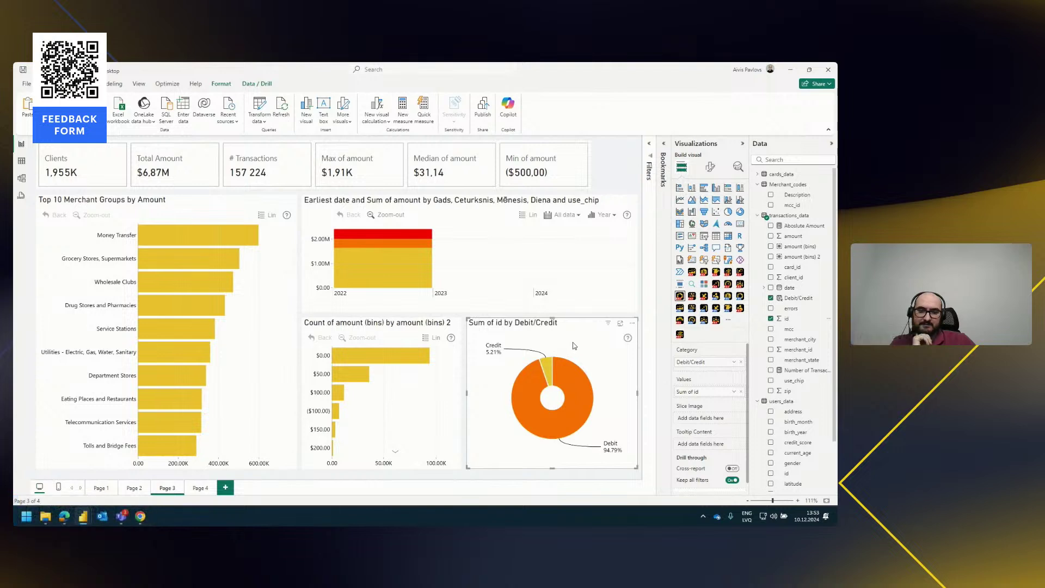
click(734, 392)
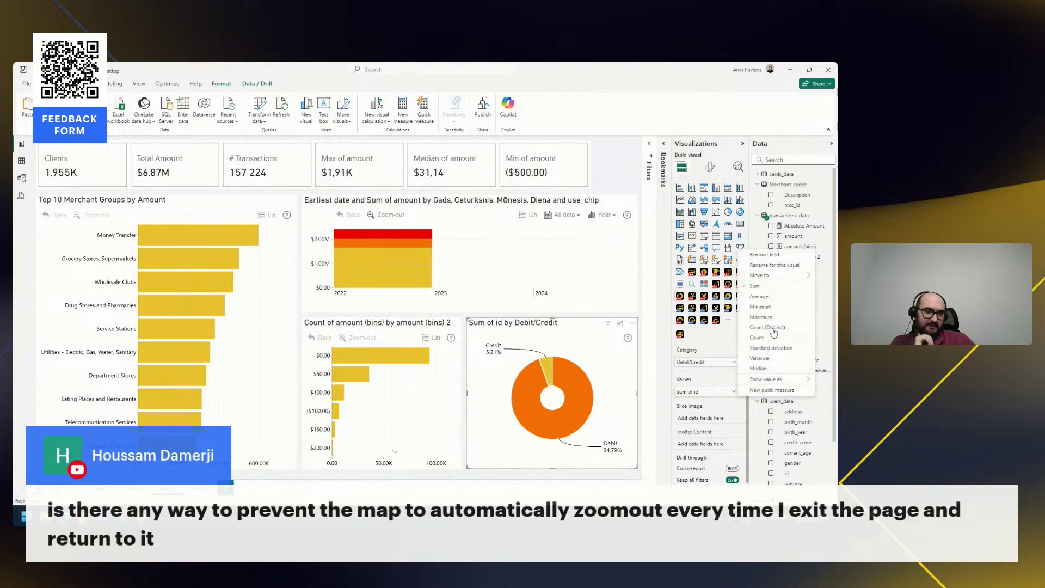
click(762, 332)
mouse_move(495, 356)
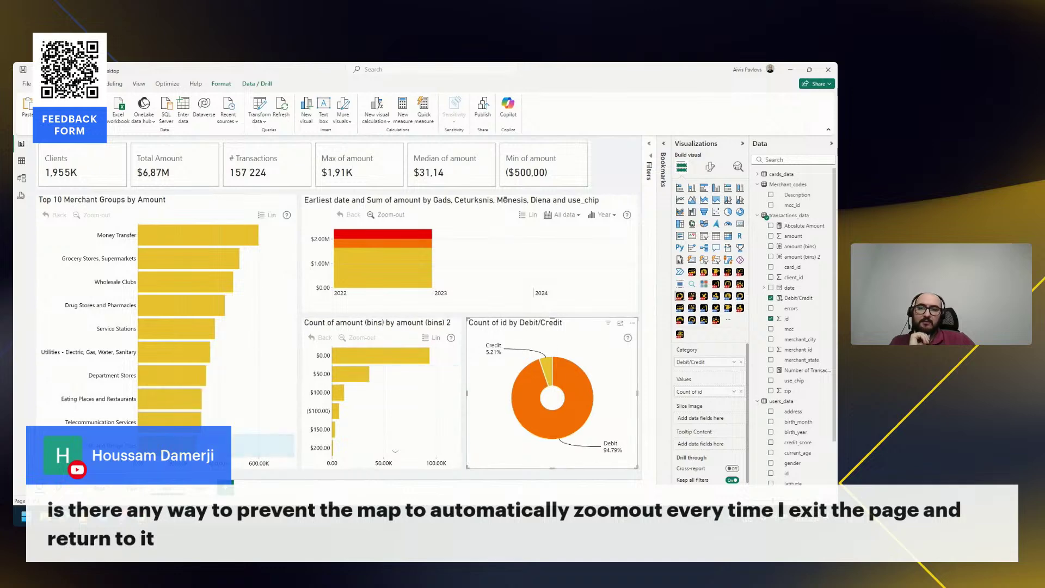
On the map page, filter by the highest-amount client in the scatter chart, and leave and reopen the page to check the map's zoom
click(133, 488)
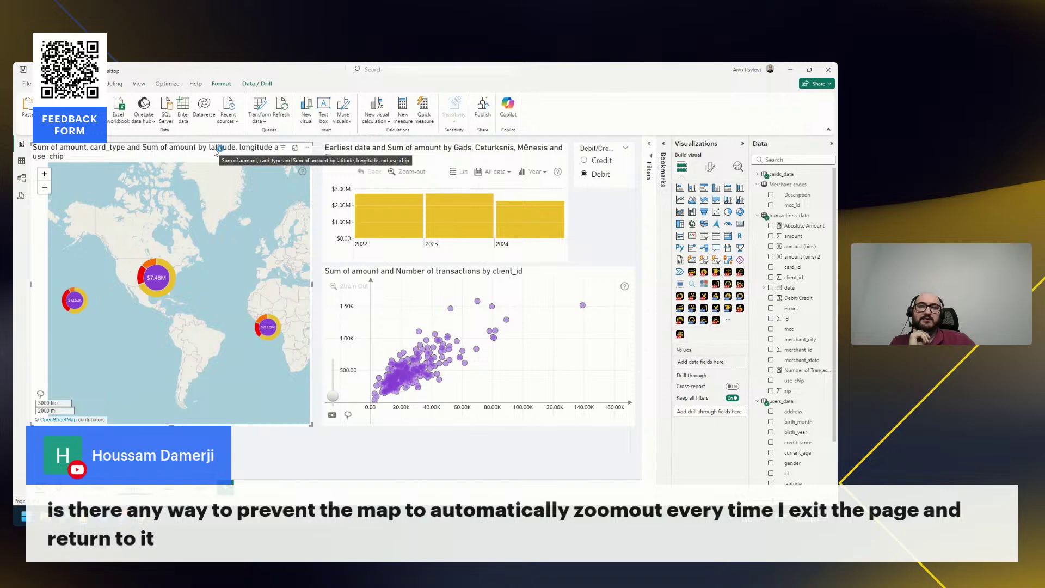
click(216, 151)
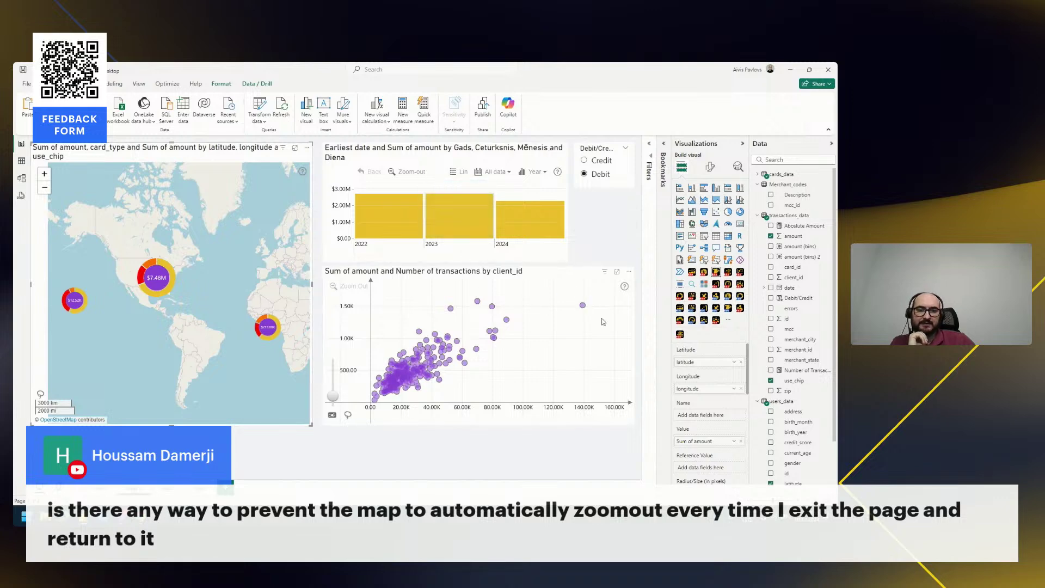
click(583, 307)
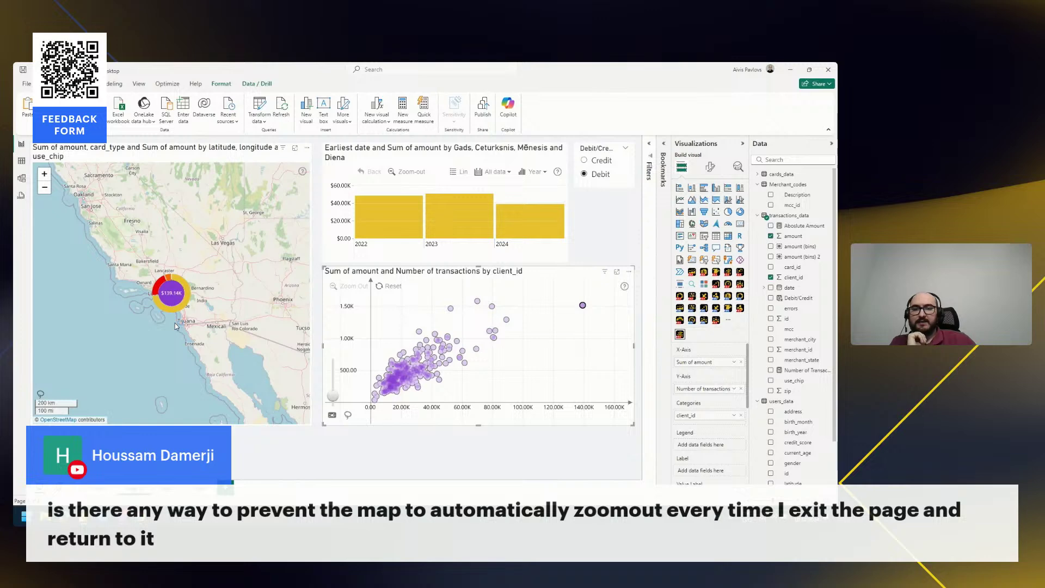
click(560, 344)
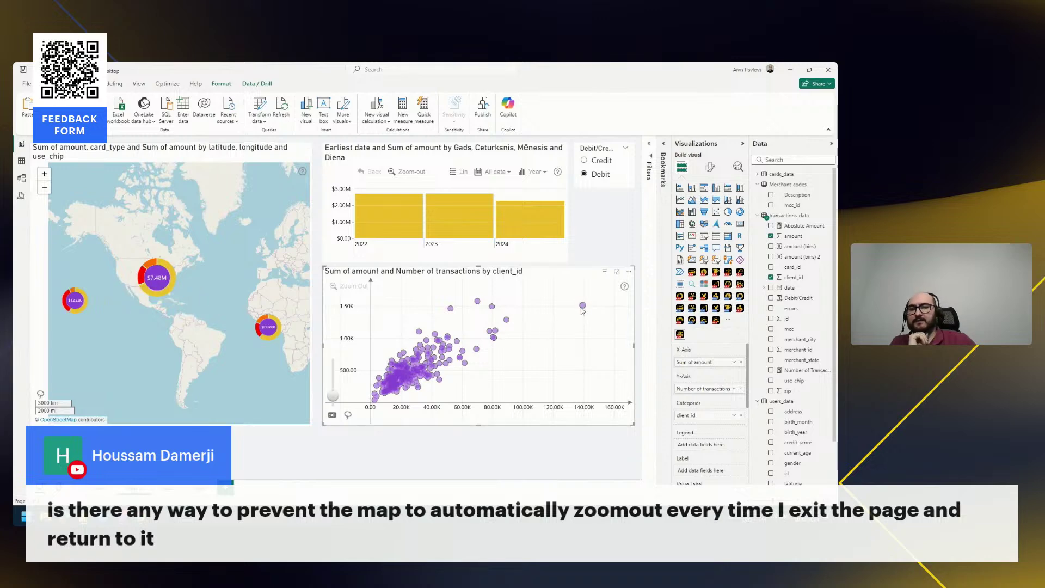
click(582, 306)
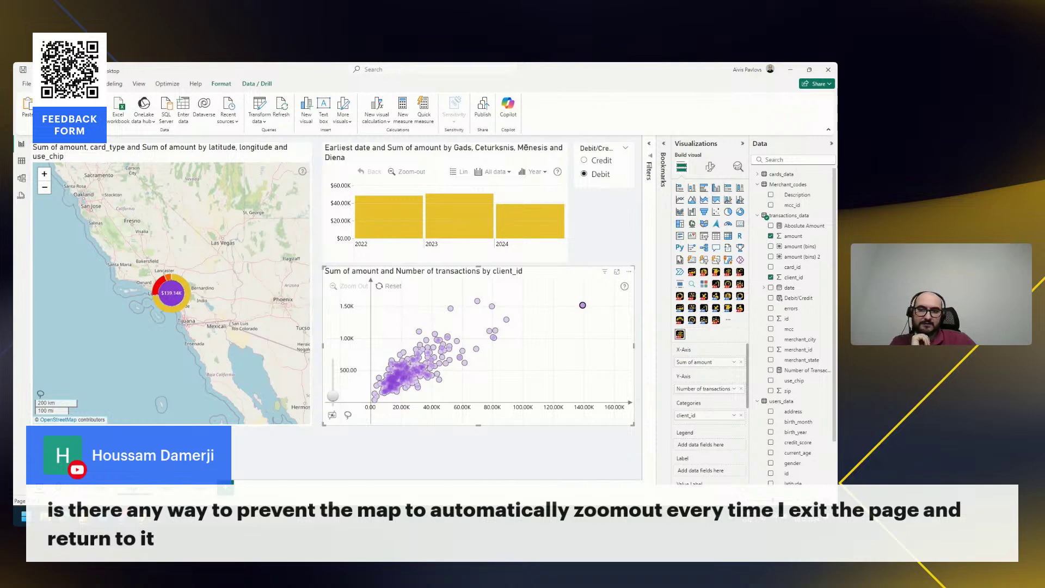
click(167, 488)
click(133, 489)
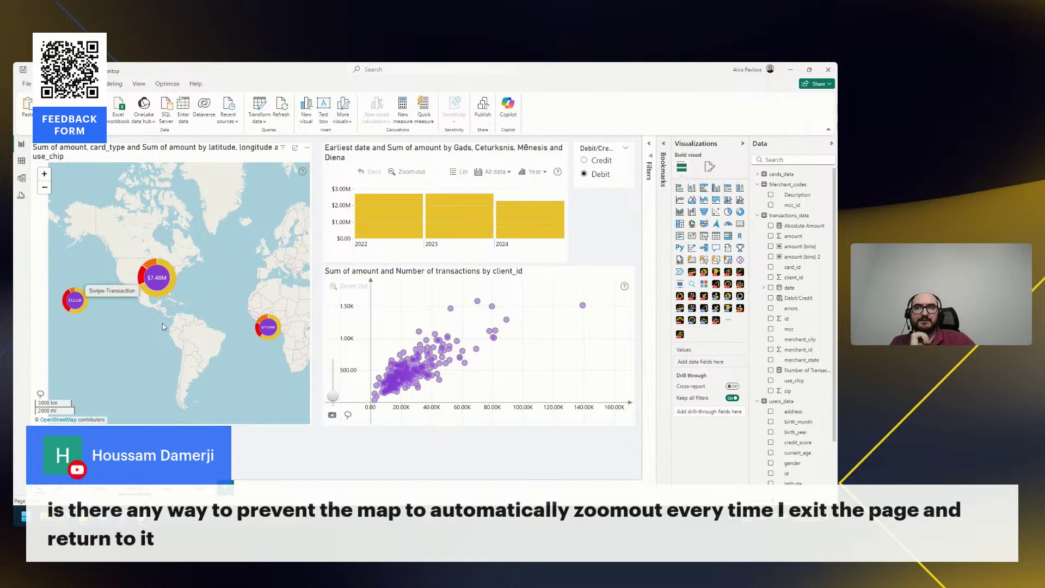
In the map's base layer settings, set Auto Focus to Saved Position
click(197, 335)
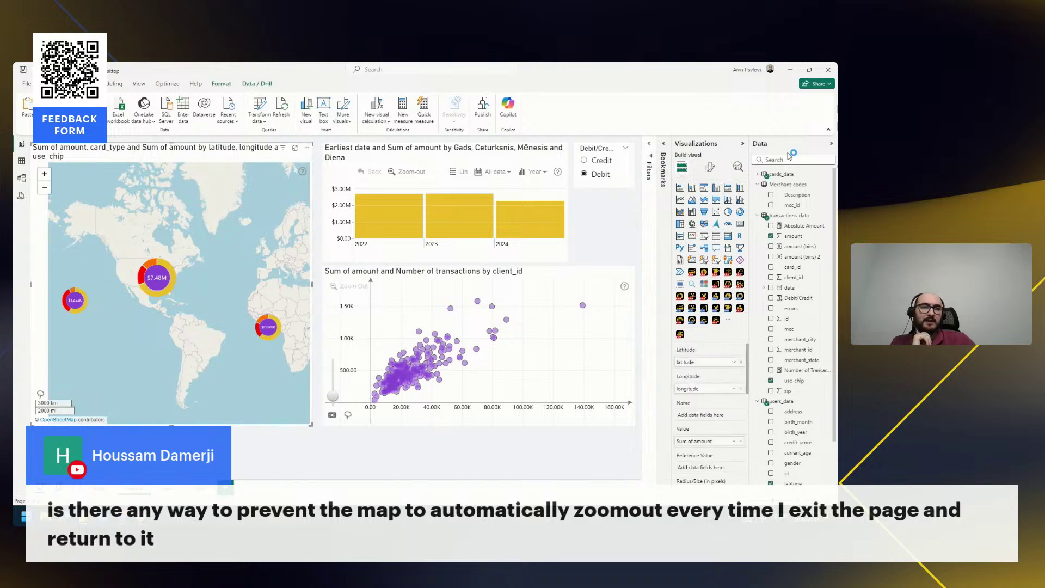
click(710, 167)
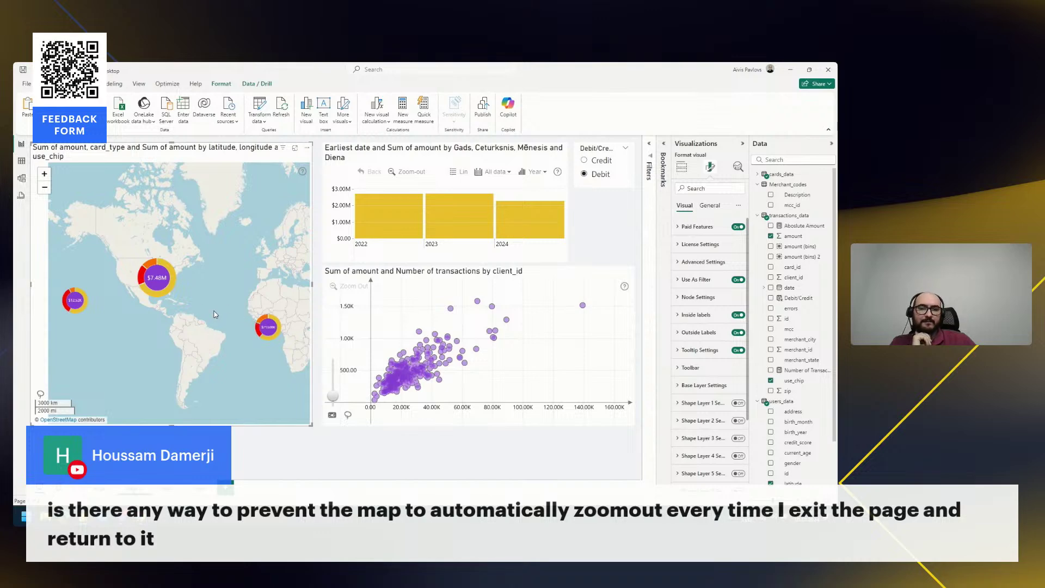
click(704, 384)
scroll(707, 326, down, 2)
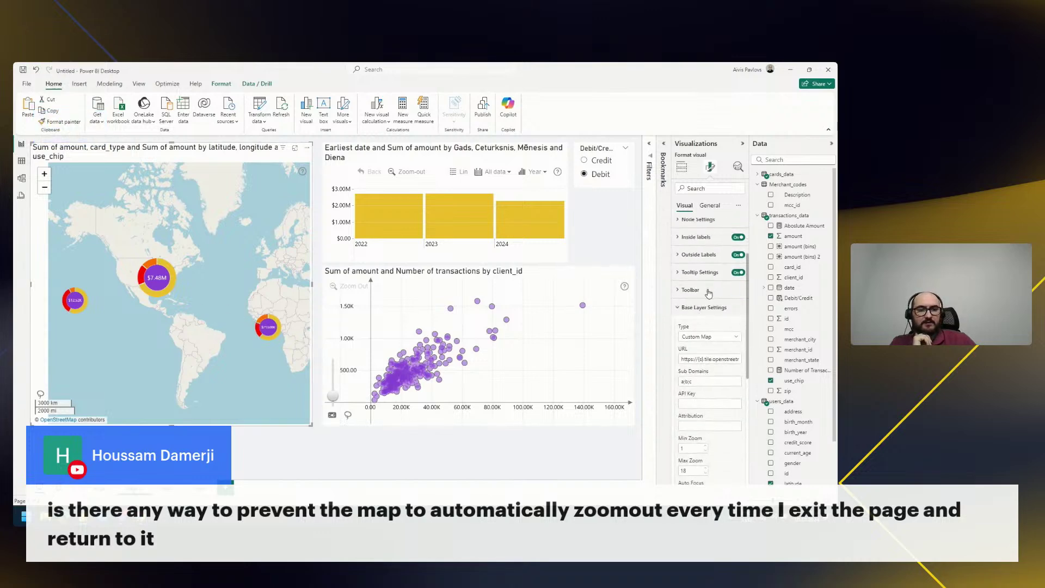
scroll(708, 294, down, 3)
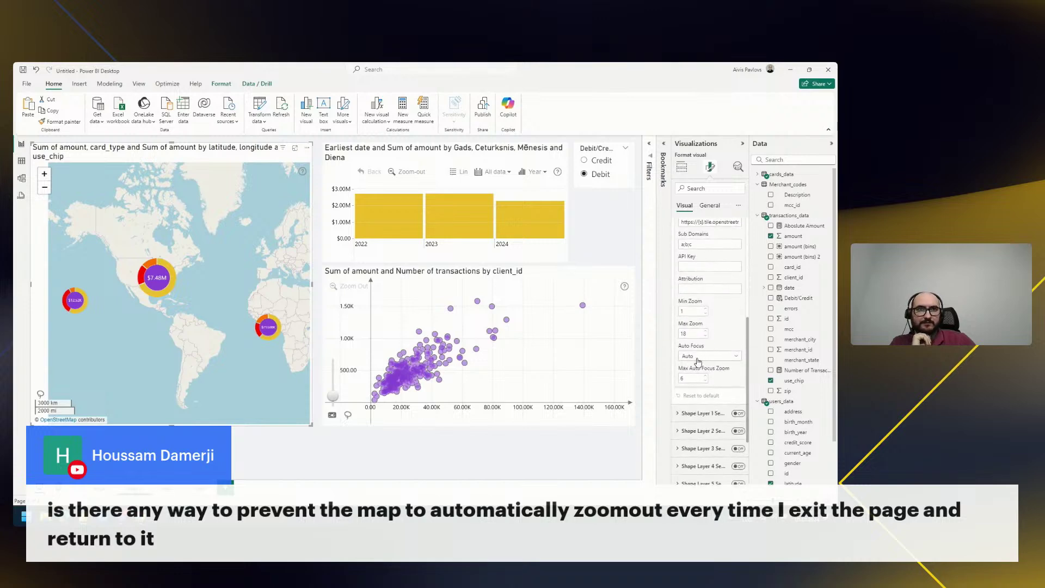
click(698, 359)
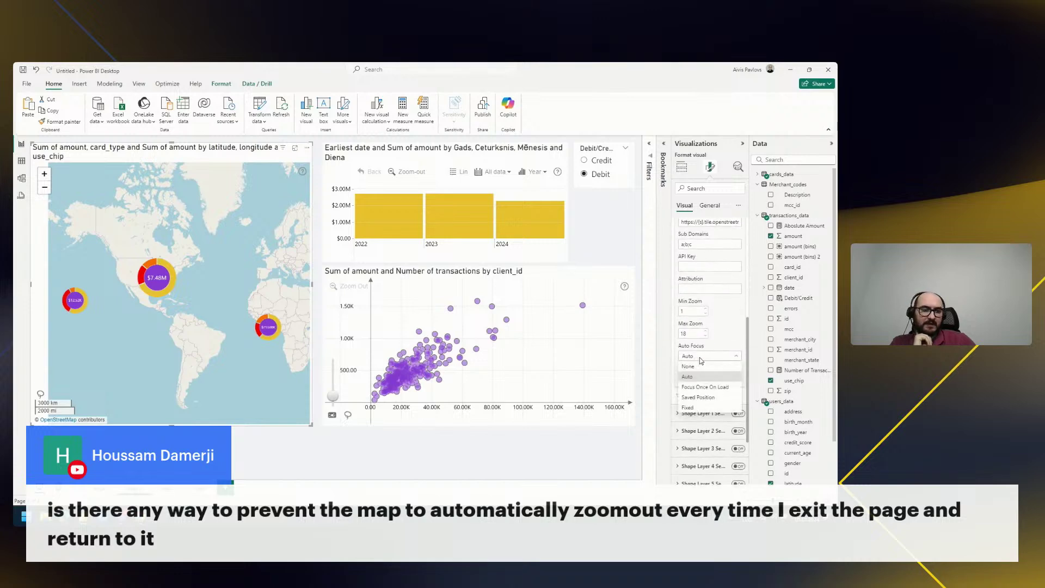
click(701, 399)
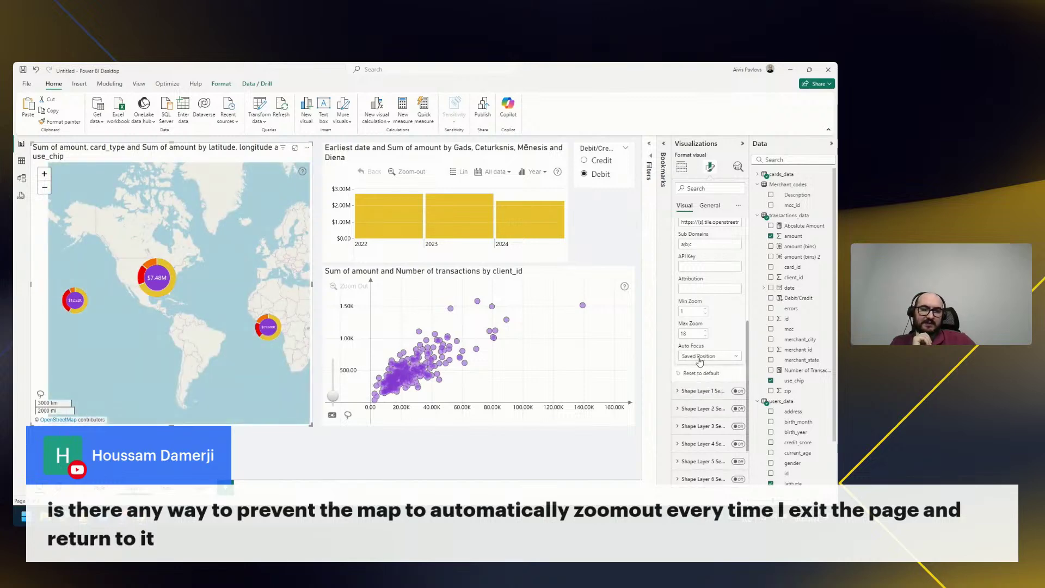
Try to save the report with the map zoomed in on the United States
scroll(152, 271, up, 3)
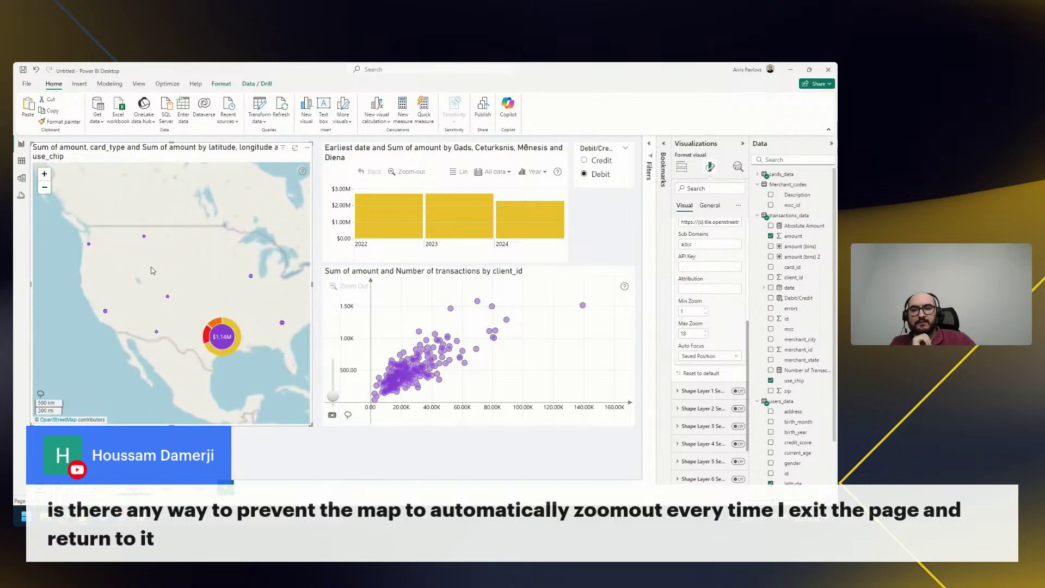
drag(176, 273, 138, 284)
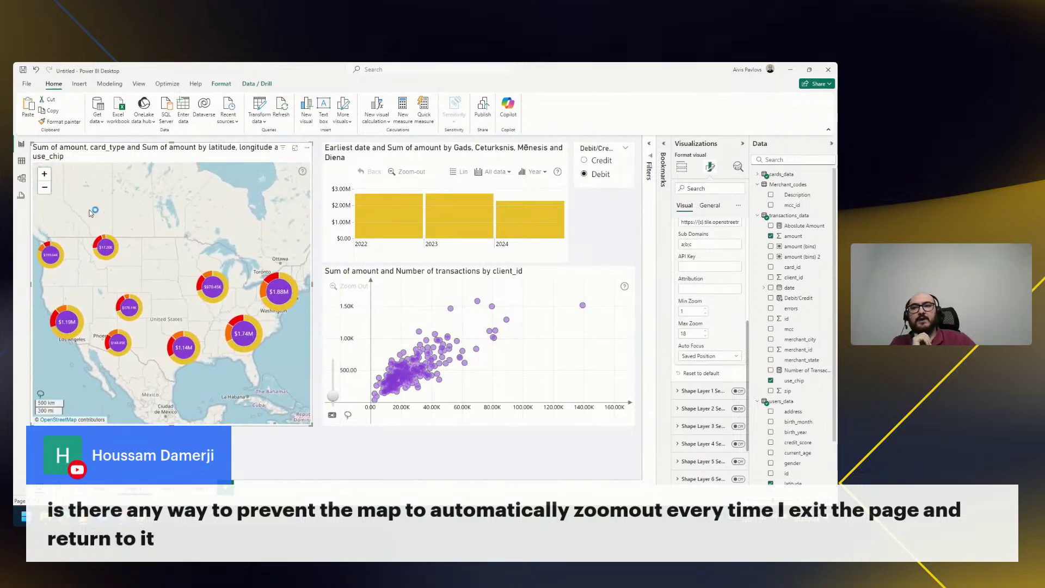
click(23, 70)
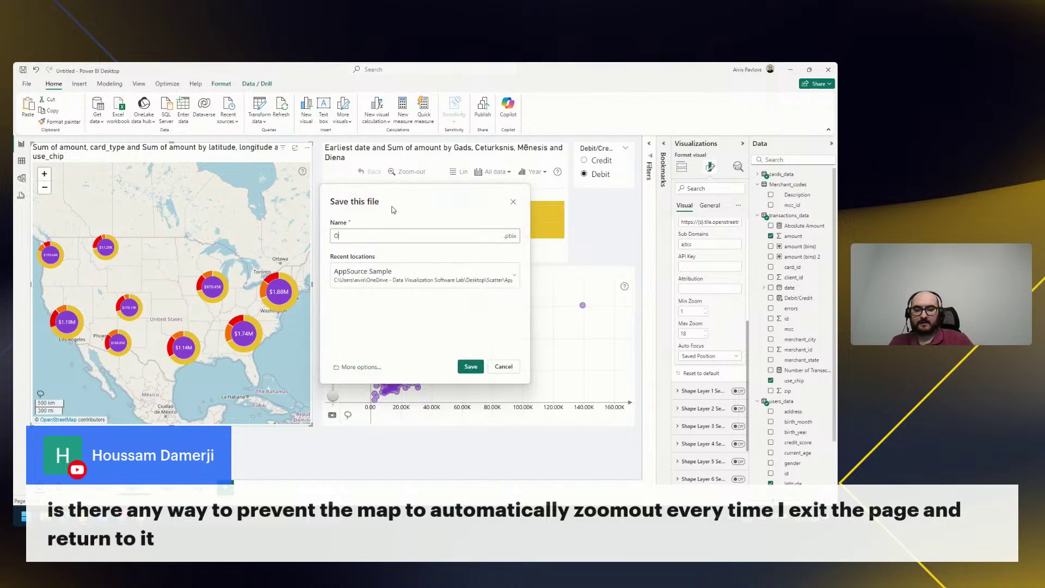
key(Escape)
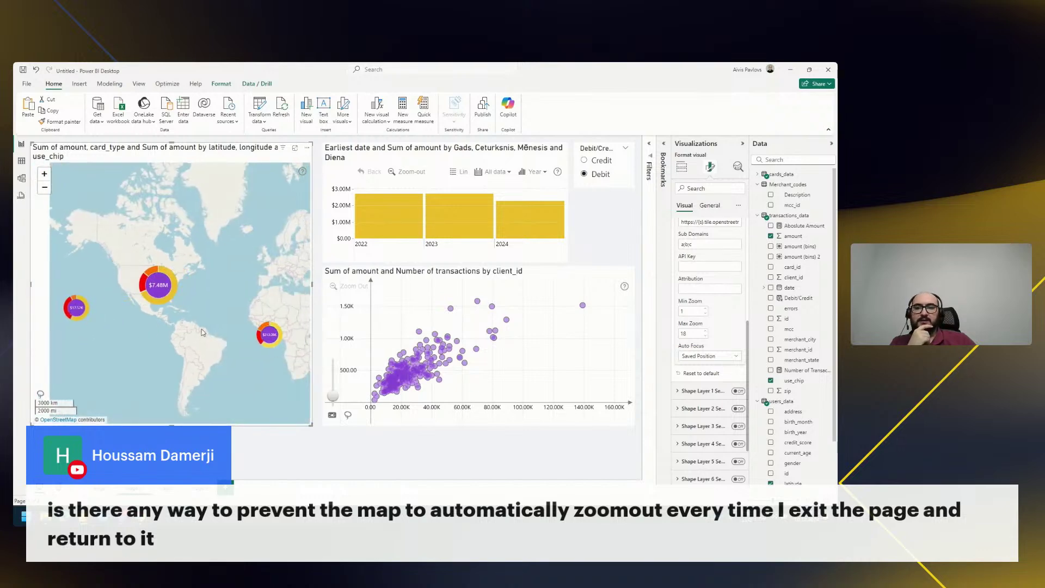
Inspect the Hawaii cluster's tooltip and add the merchant_state field to the map's tooltip fields
click(76, 310)
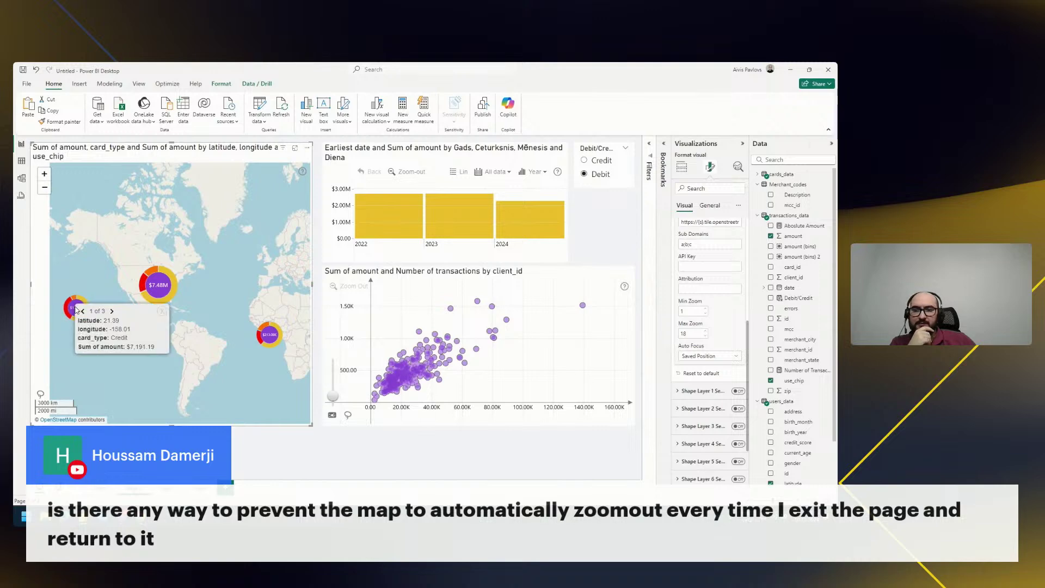
click(103, 284)
click(779, 159)
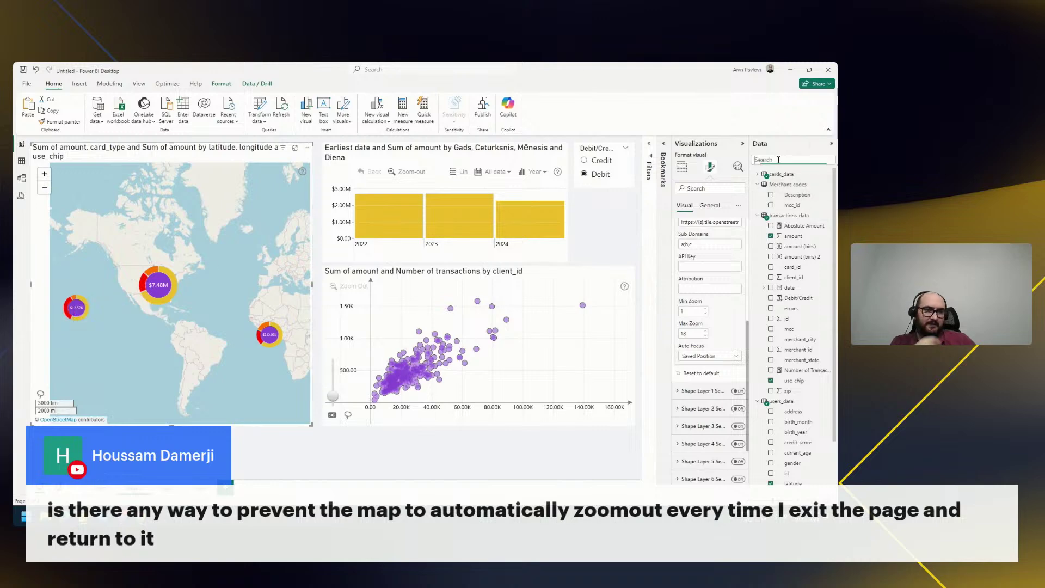
text(state)
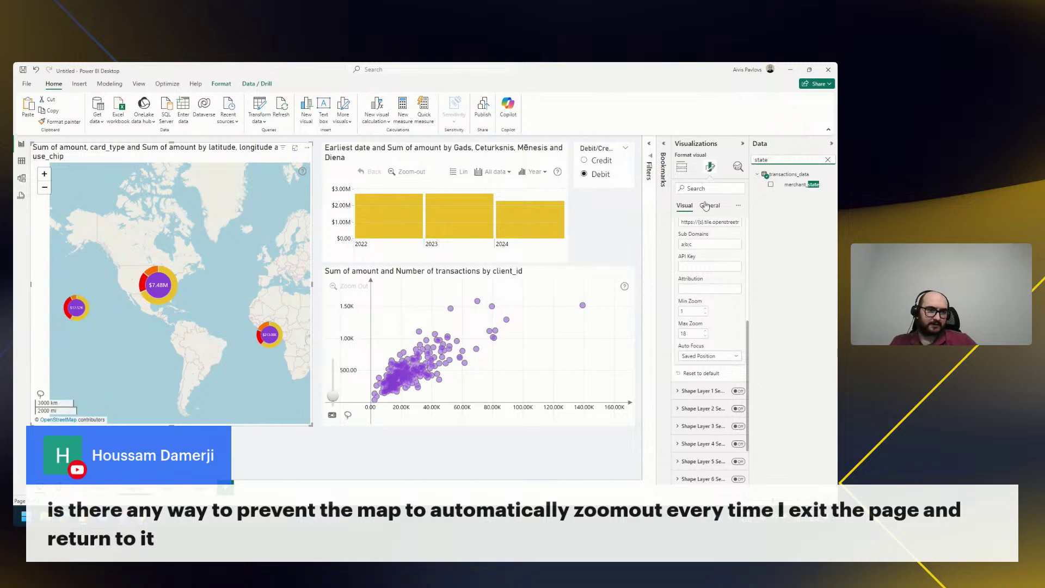
click(682, 166)
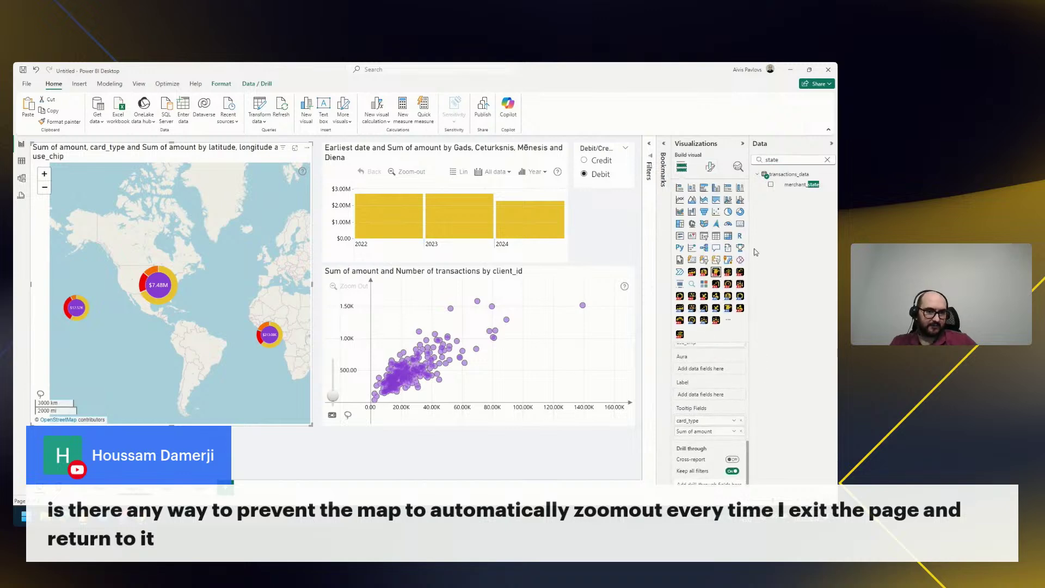
drag(792, 184, 727, 435)
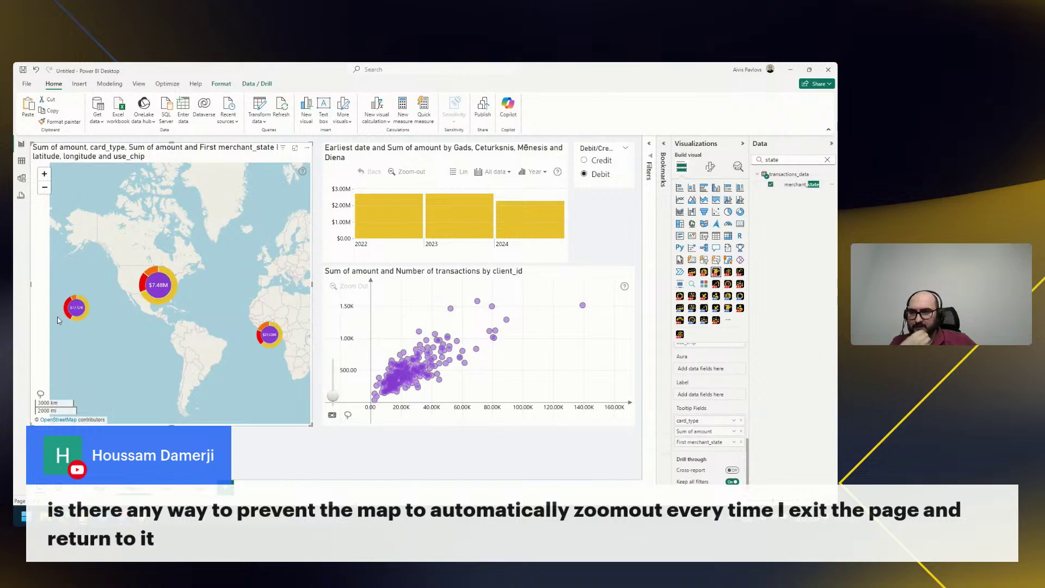
Page through the Hawaii cluster's tooltip records and remove First merchant_state from the map's tooltip fields
mouse_move(79, 310)
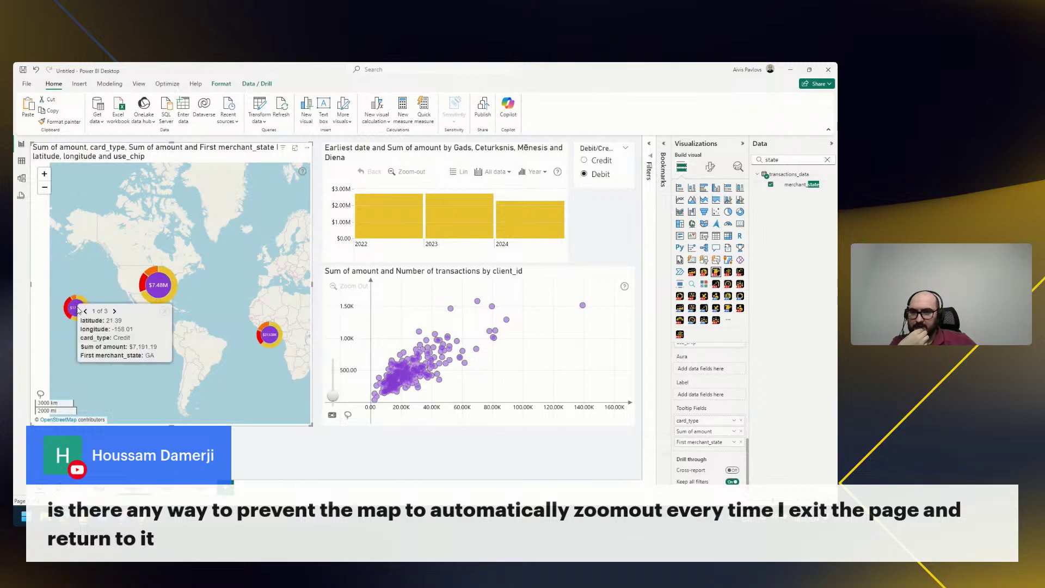
double_click(115, 312)
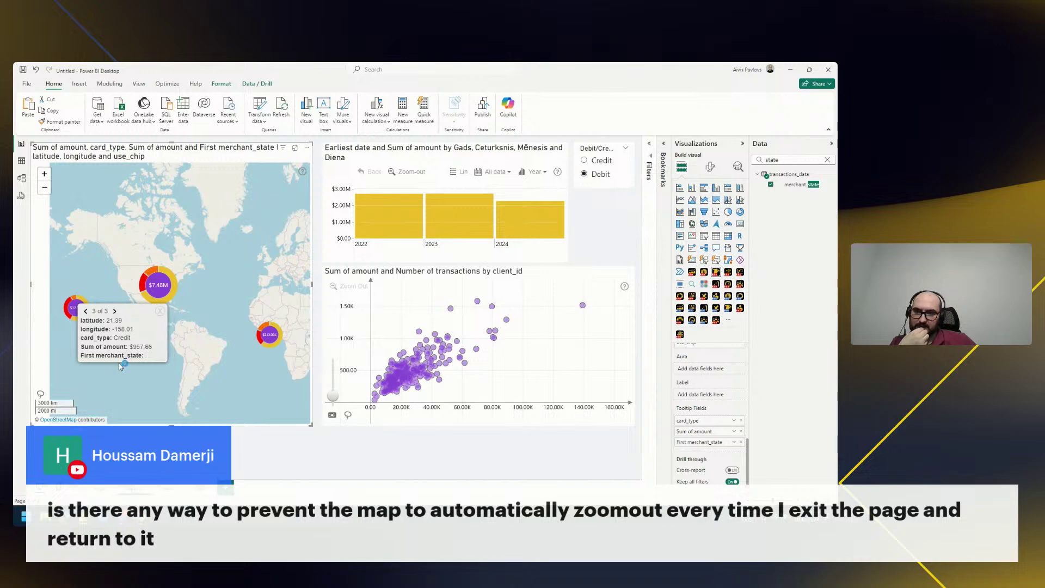
click(160, 311)
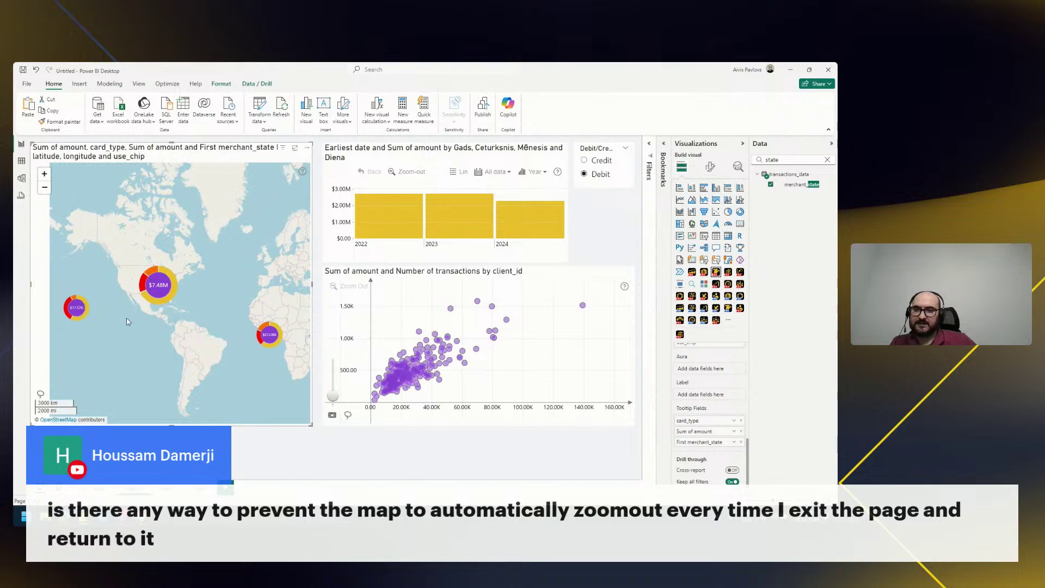
click(742, 442)
Examine the cluster off West Africa, checking the latitude and longitude in its tooltip records
click(80, 305)
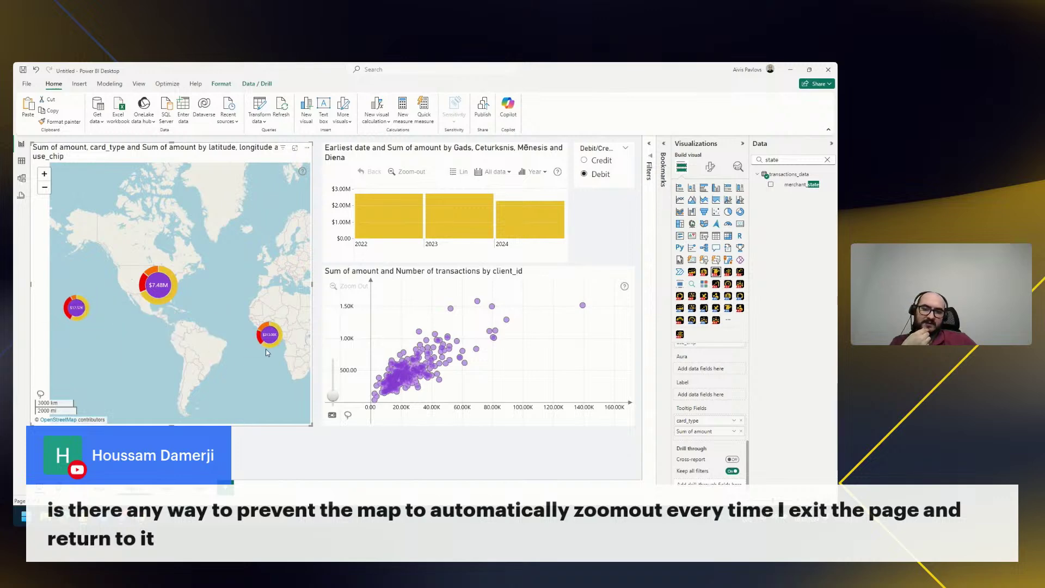
scroll(266, 348, up, 3)
mouse_move(208, 320)
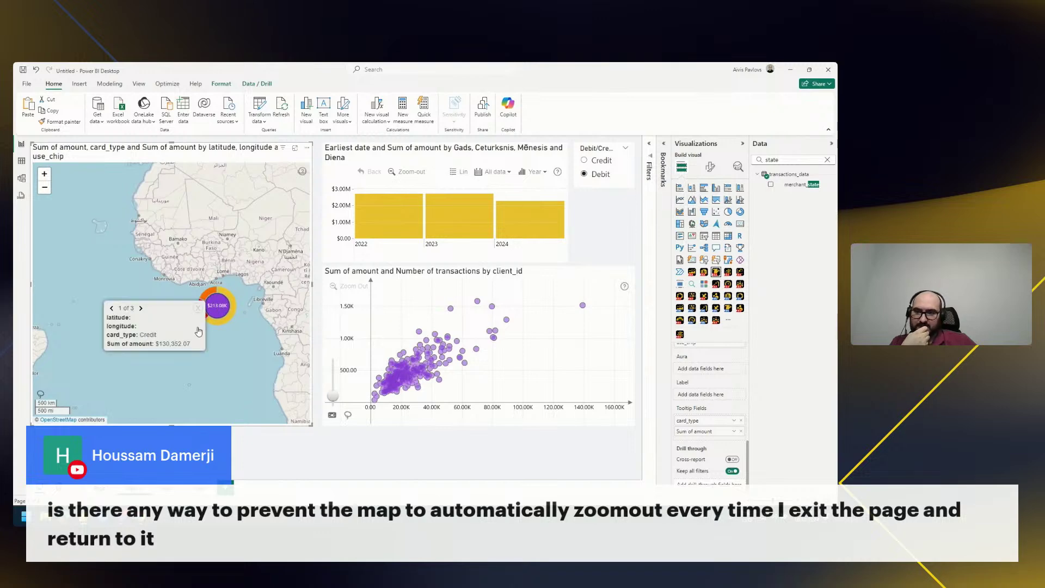
click(141, 308)
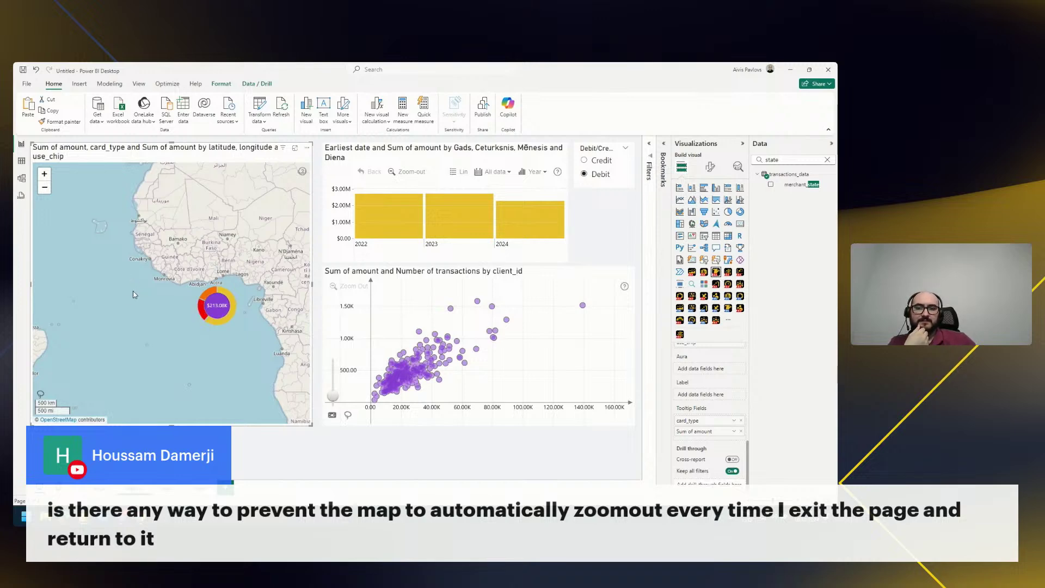
scroll(133, 295, down, 2)
drag(136, 298, 194, 322)
scroll(179, 321, down, 2)
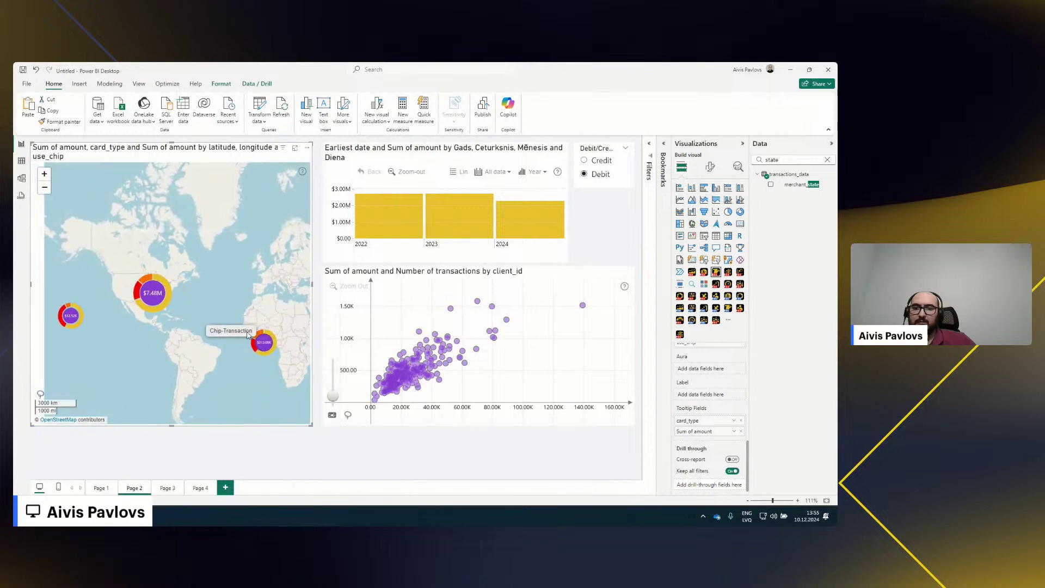
Examine the location of the Hawaii cluster up close and return to the world view
scroll(69, 320, up, 2)
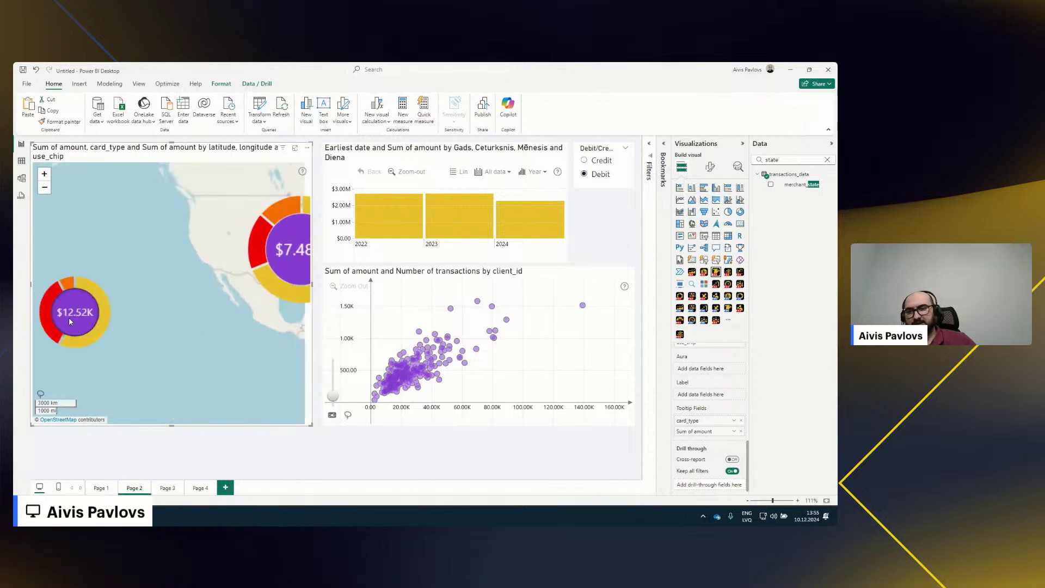
drag(69, 318, 129, 349)
scroll(129, 348, up, 3)
drag(268, 355, 195, 328)
scroll(195, 328, up, 2)
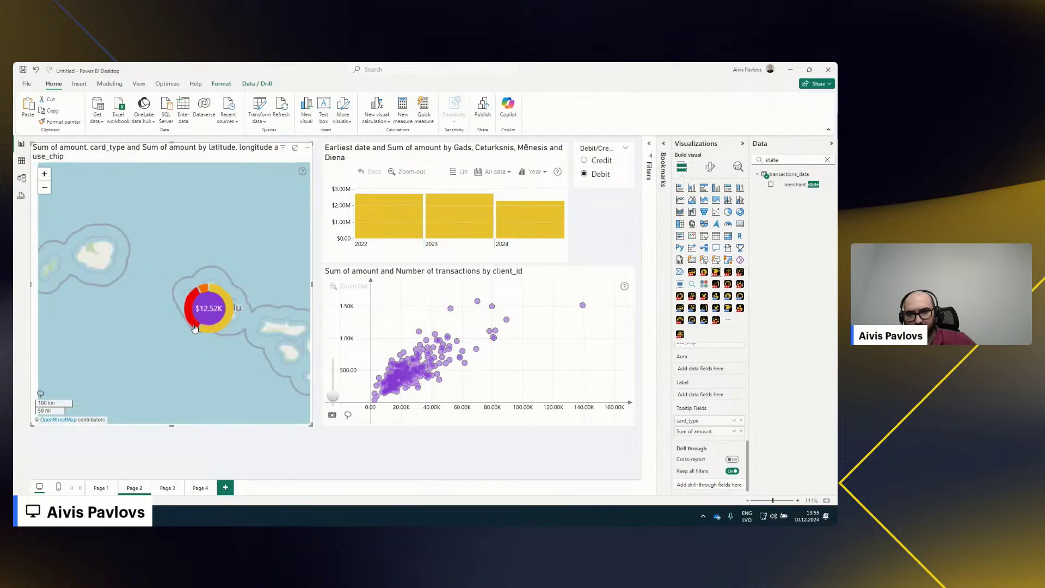
scroll(201, 305, down, 2)
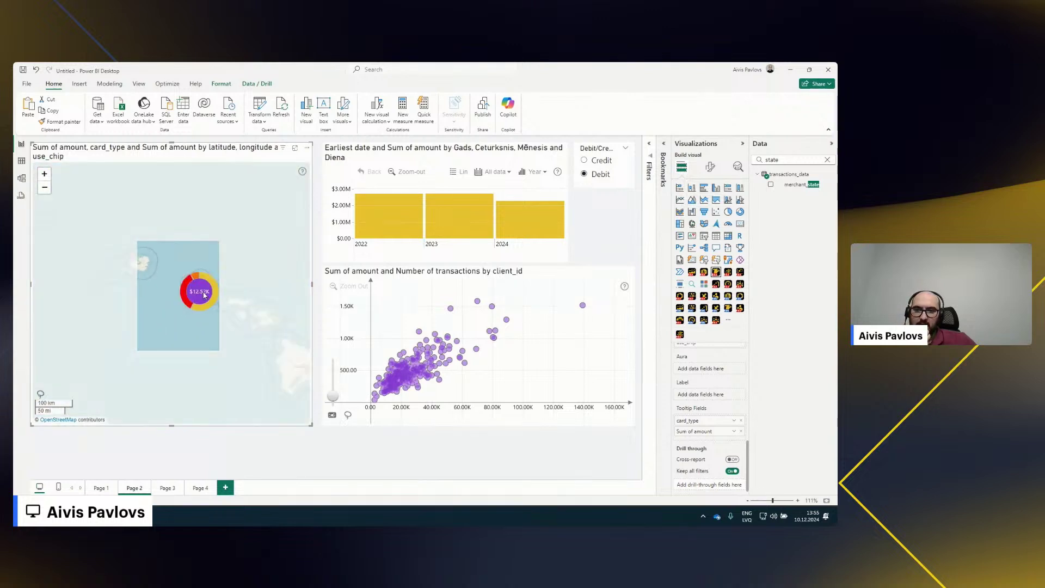
scroll(201, 297, down, 5)
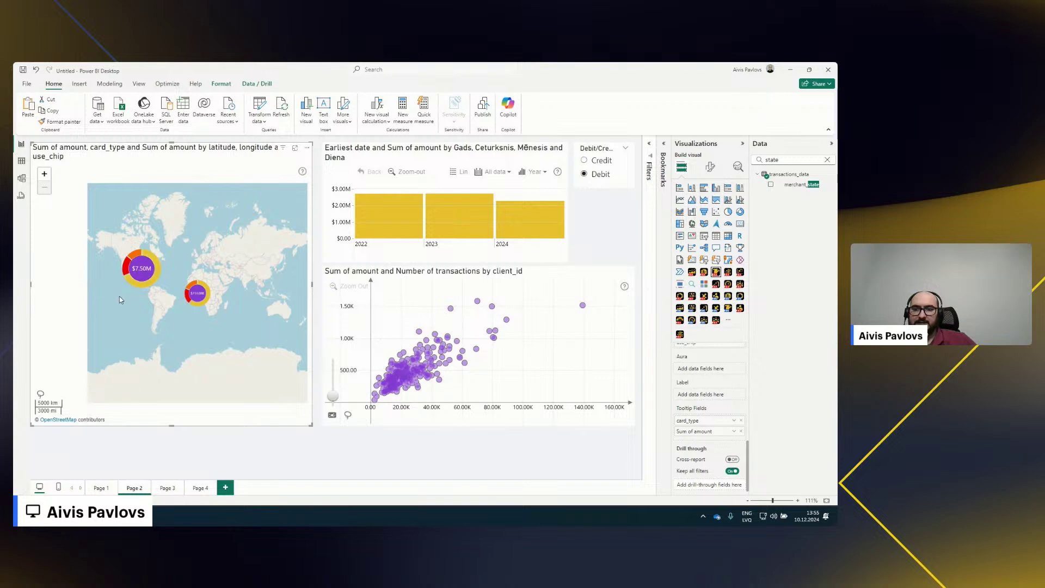
Bring the map back to the Americas and Africa, clear its selection and return to the merchant groups page
scroll(119, 296, up, 2)
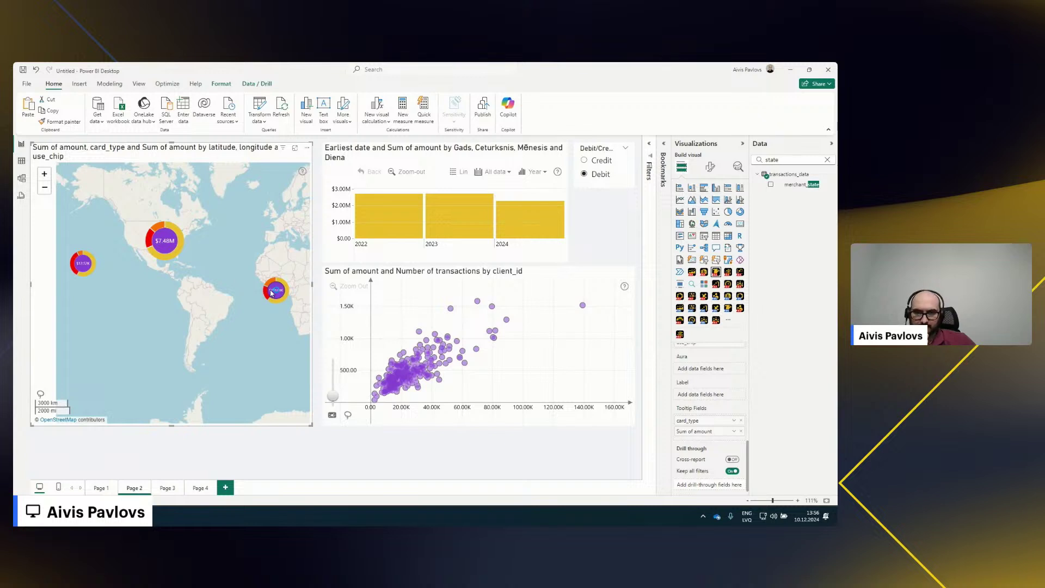
click(586, 255)
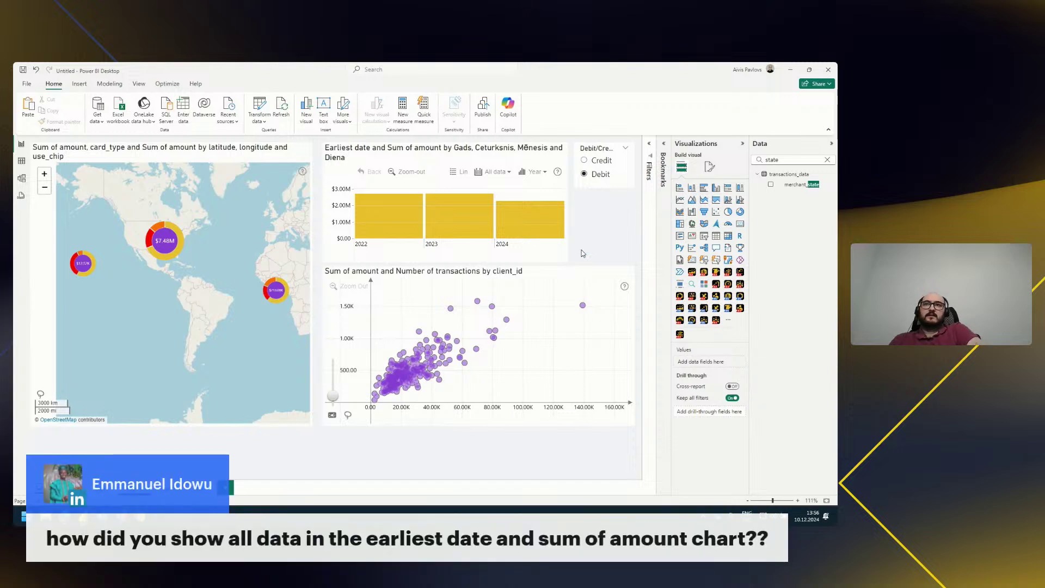
click(582, 252)
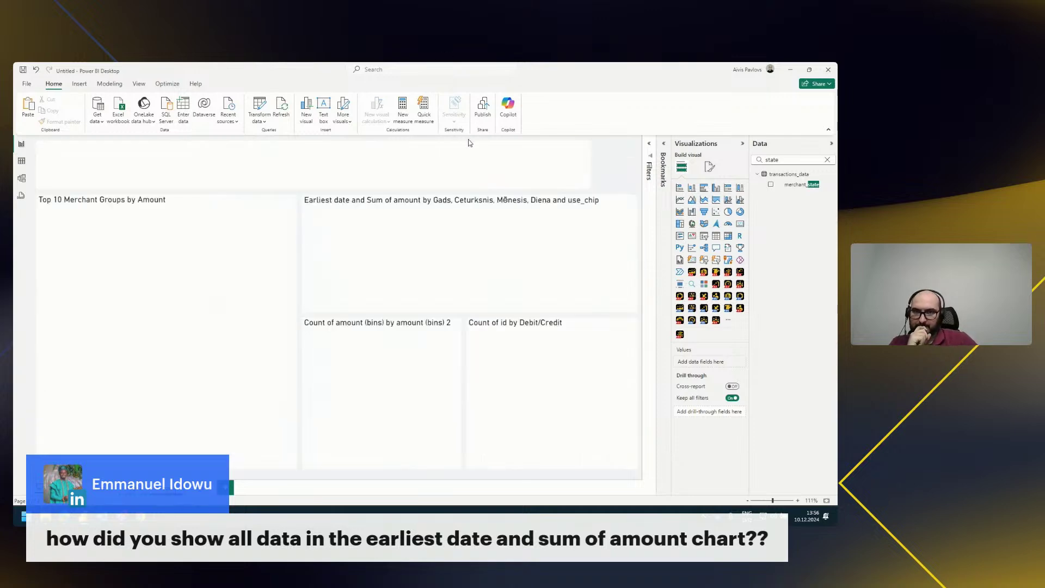
Review the fields behind the earliest date and sum of amount chart on the merchant groups page
click(374, 201)
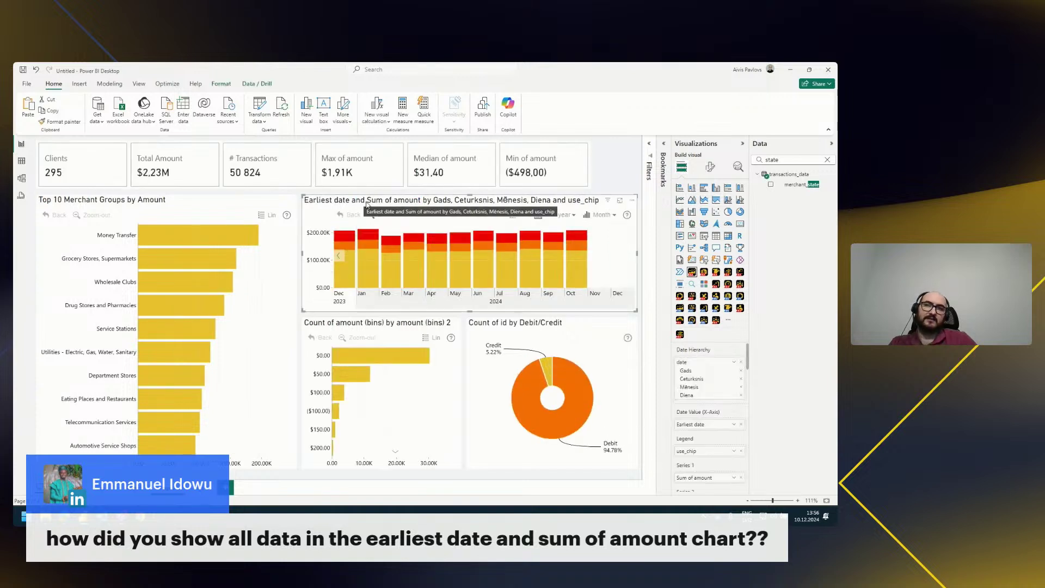
double_click(700, 426)
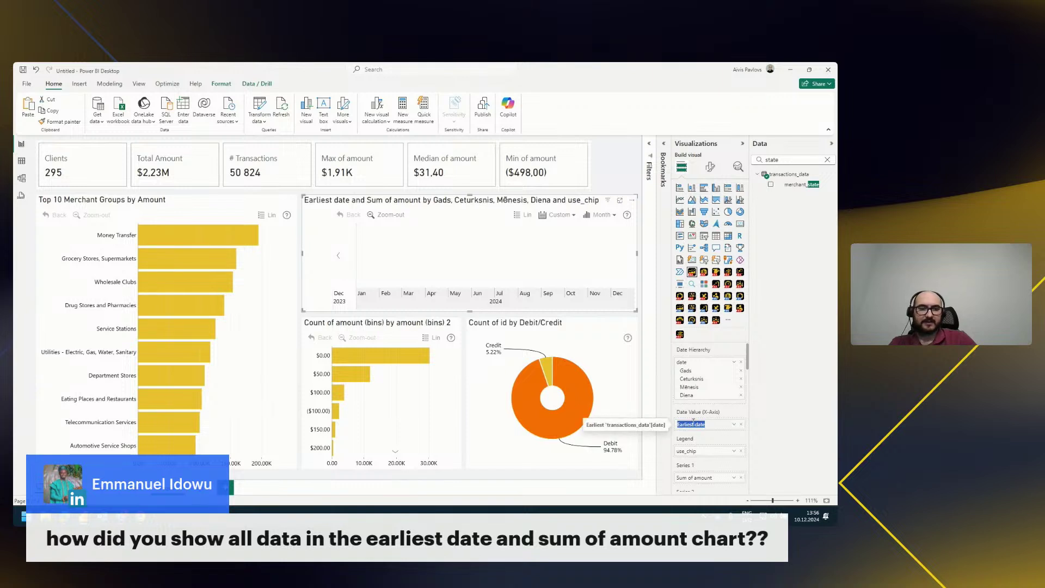
click(199, 487)
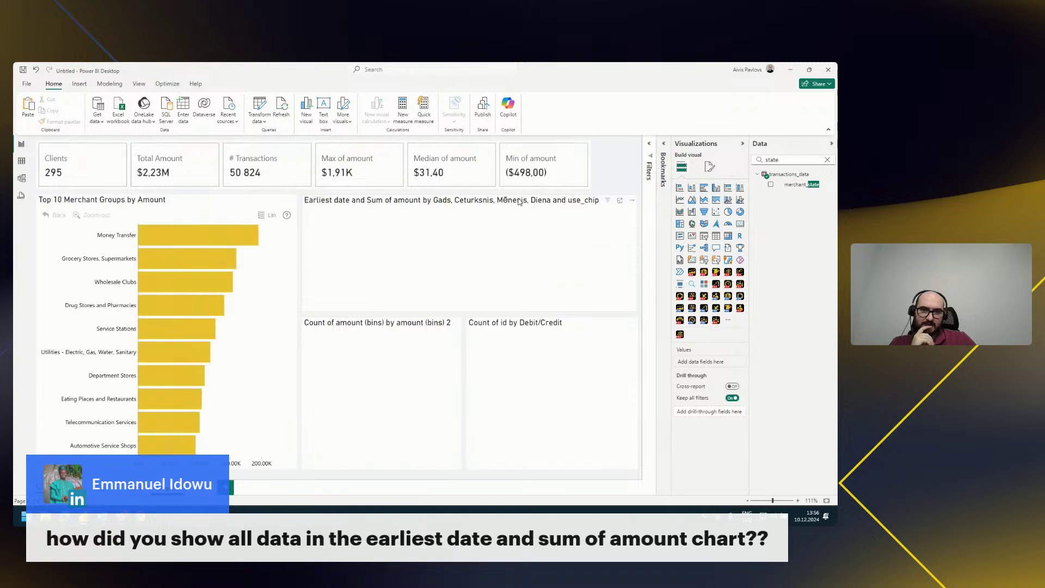
click(518, 201)
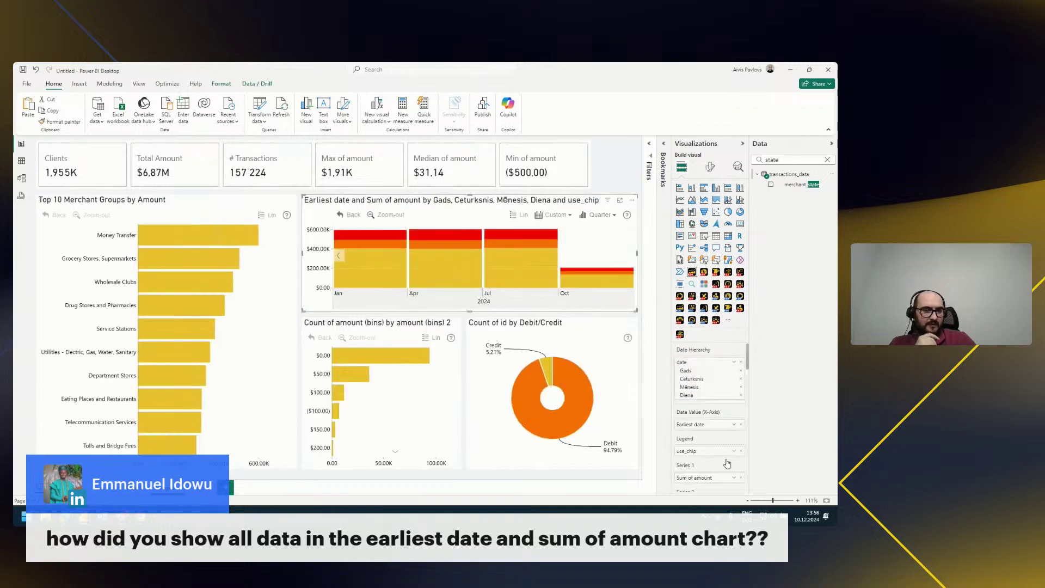
scroll(714, 414, down, 1)
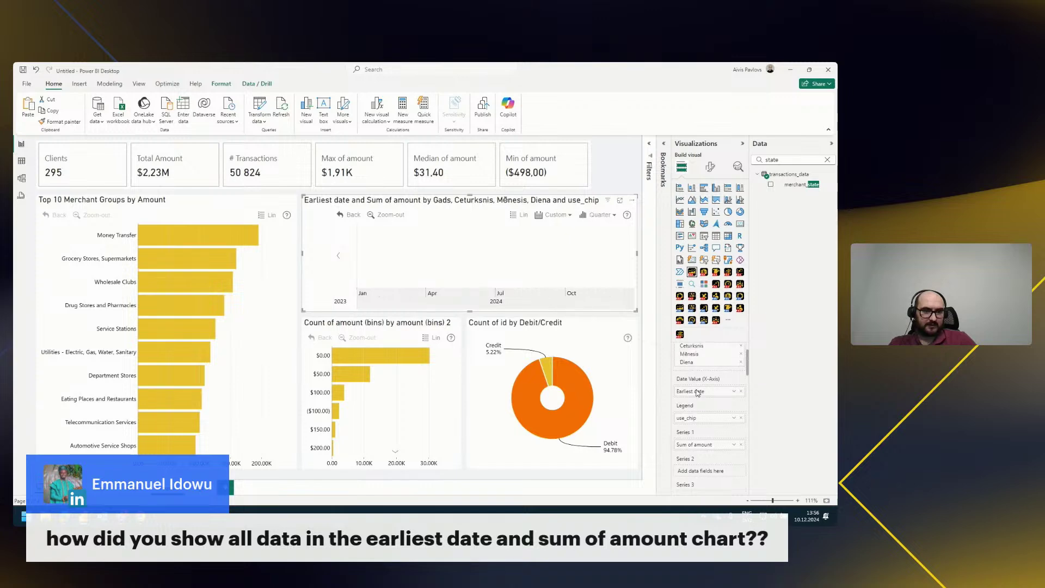
scroll(696, 408, up, 1)
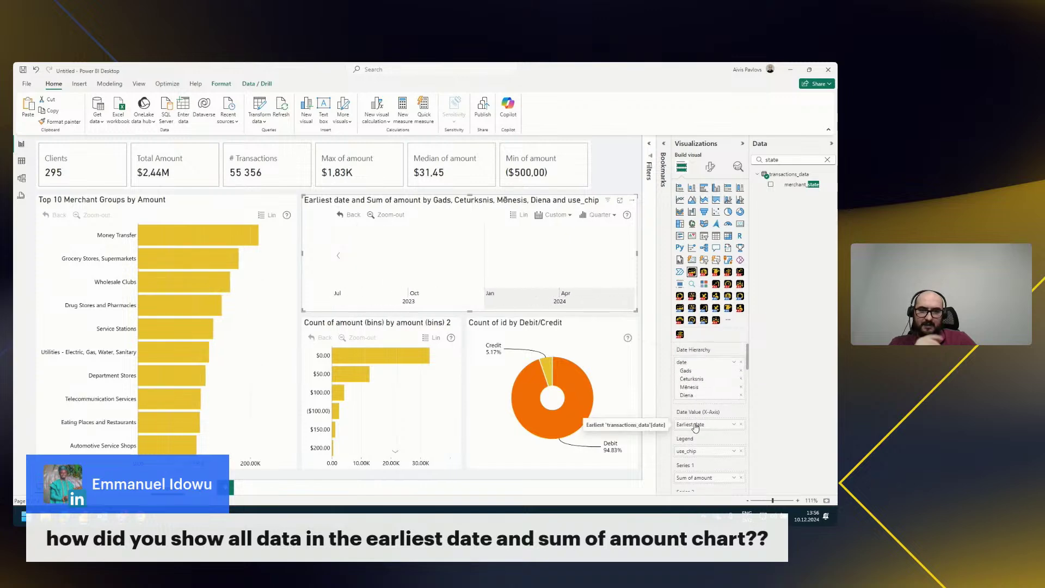
Set the initial display period of the date and amount chart to All data
click(708, 170)
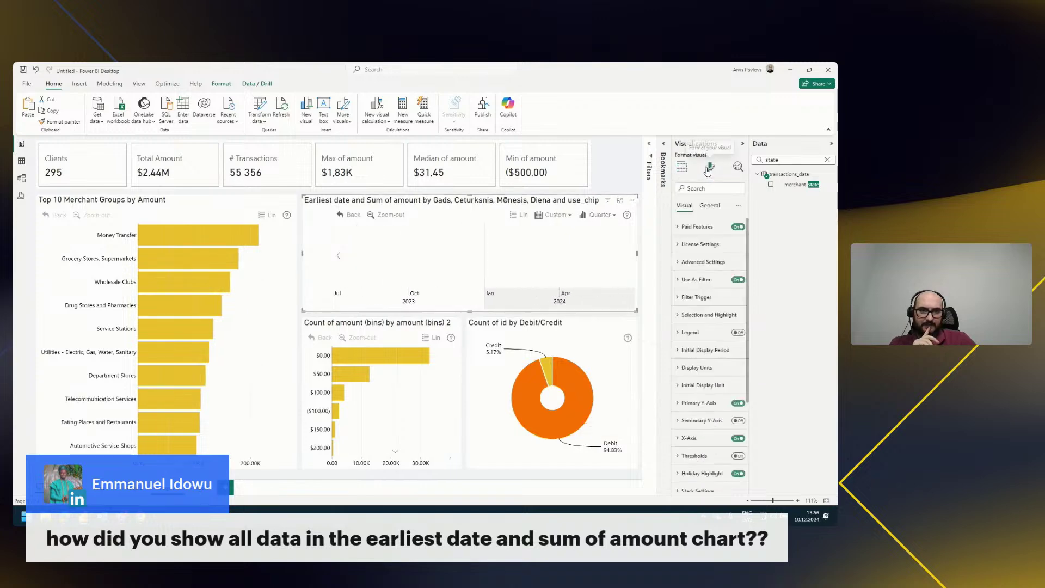
click(706, 350)
click(705, 379)
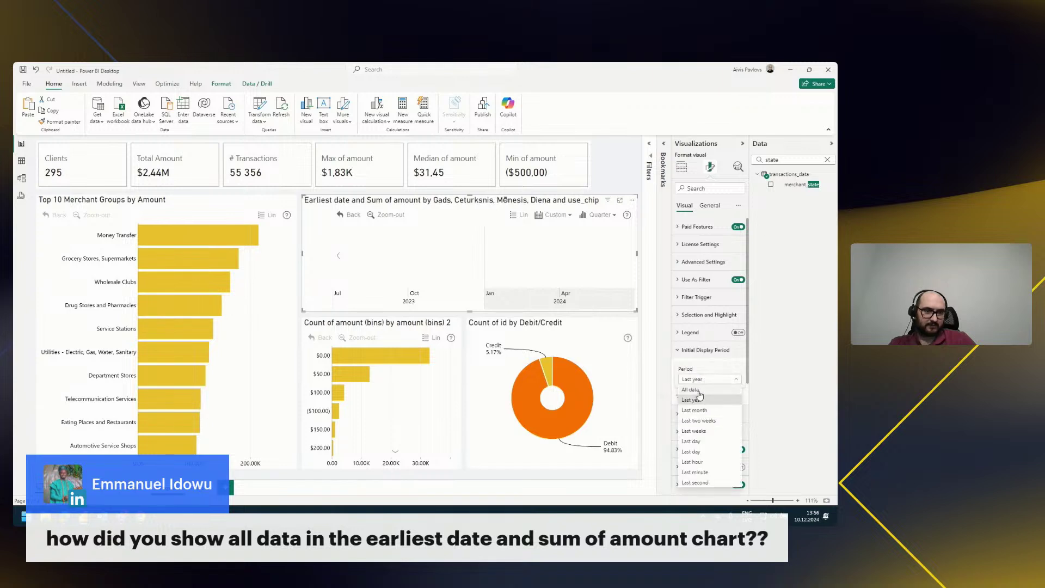
click(700, 390)
Enable Quarter alongside Month in the date and amount chart's initial display unit settings
click(717, 431)
scroll(719, 416, down, 1)
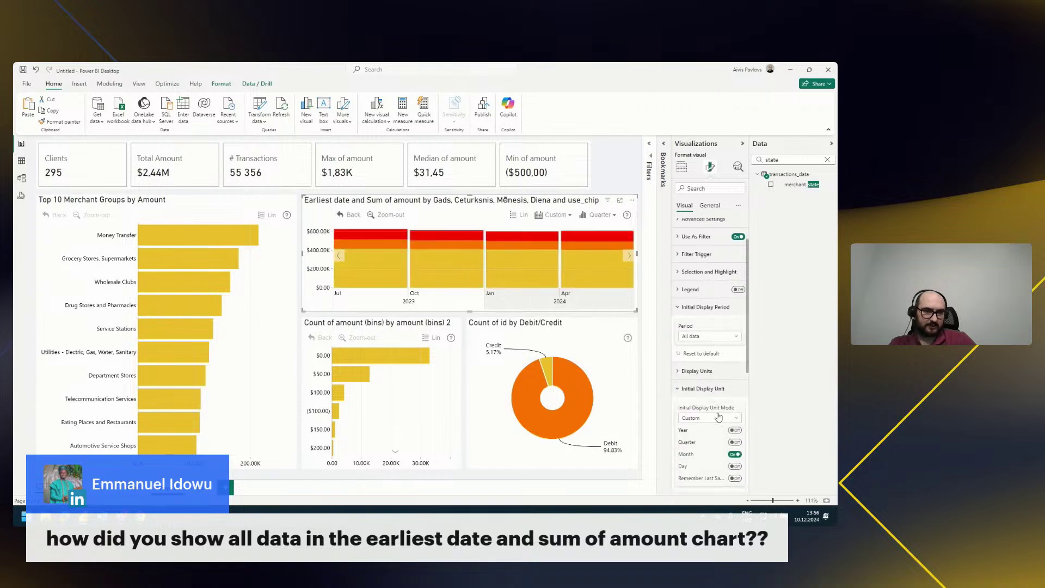
scroll(718, 416, down, 1)
click(735, 399)
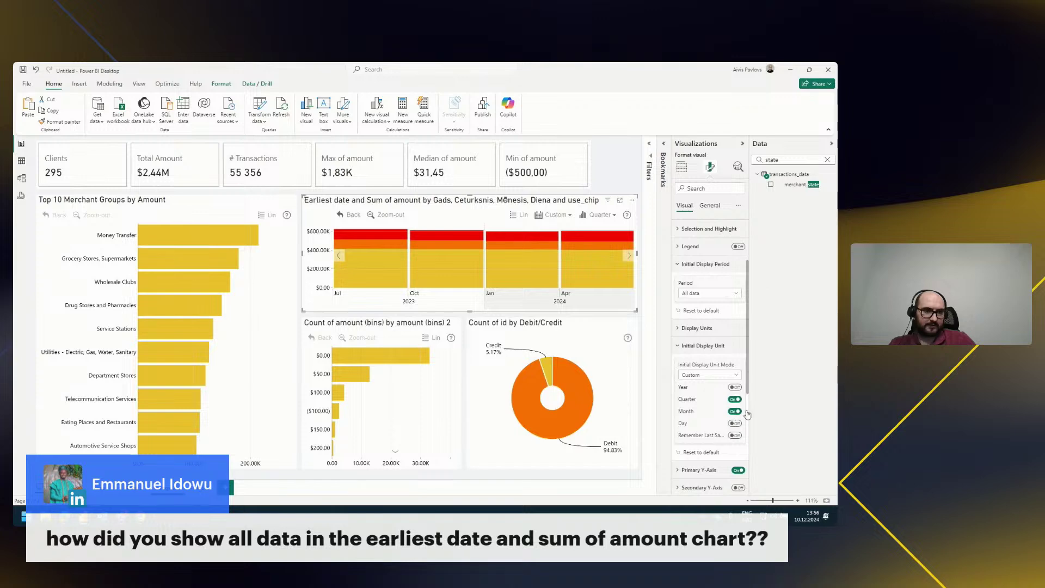
click(702, 346)
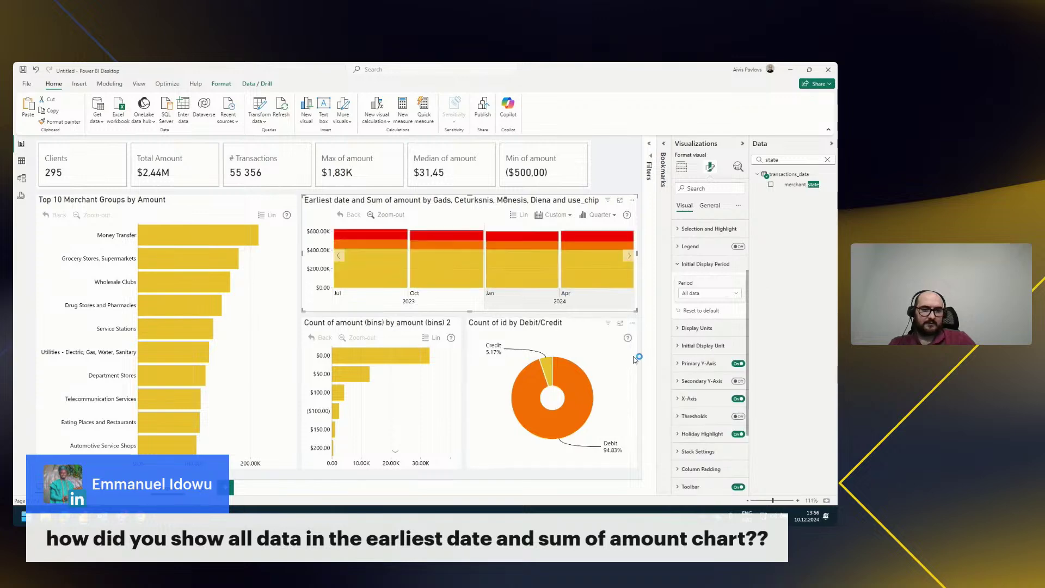
Rename the chart's Earliest date field in Data Value (X-Axis) as Date
click(681, 167)
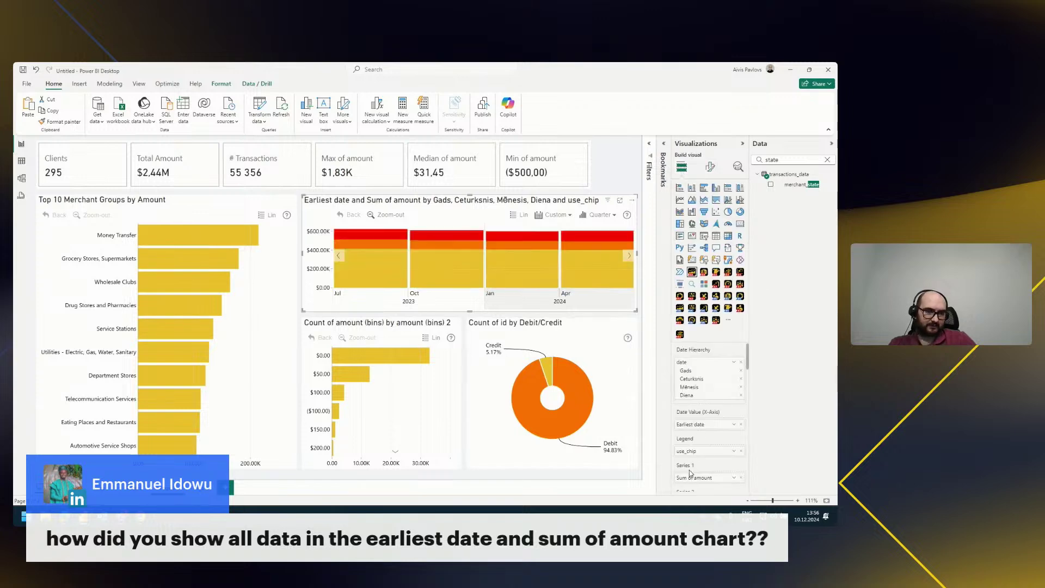
scroll(694, 441, down, 1)
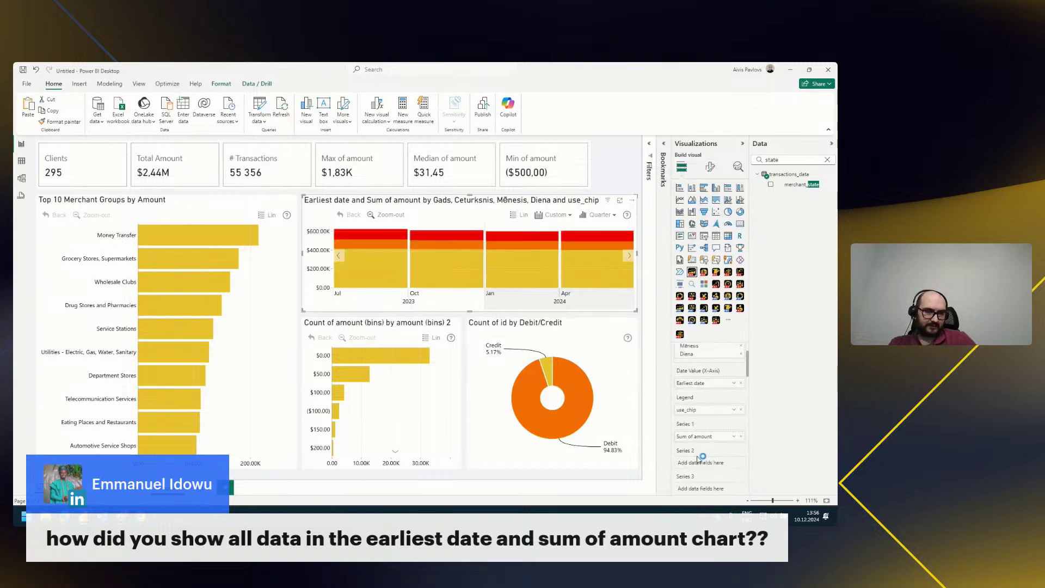
double_click(688, 384)
text(D)
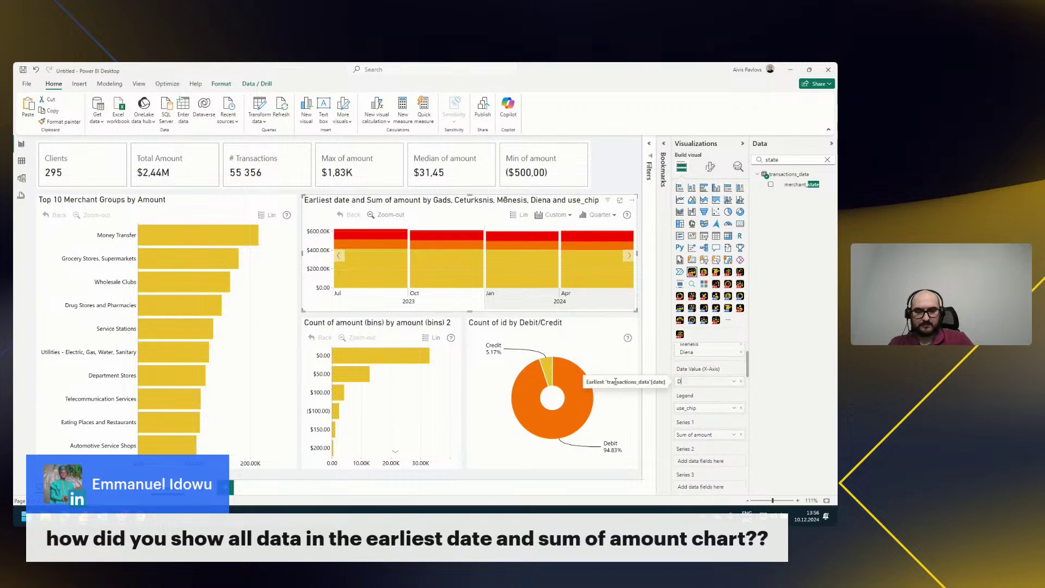
text(ate)
key(Return)
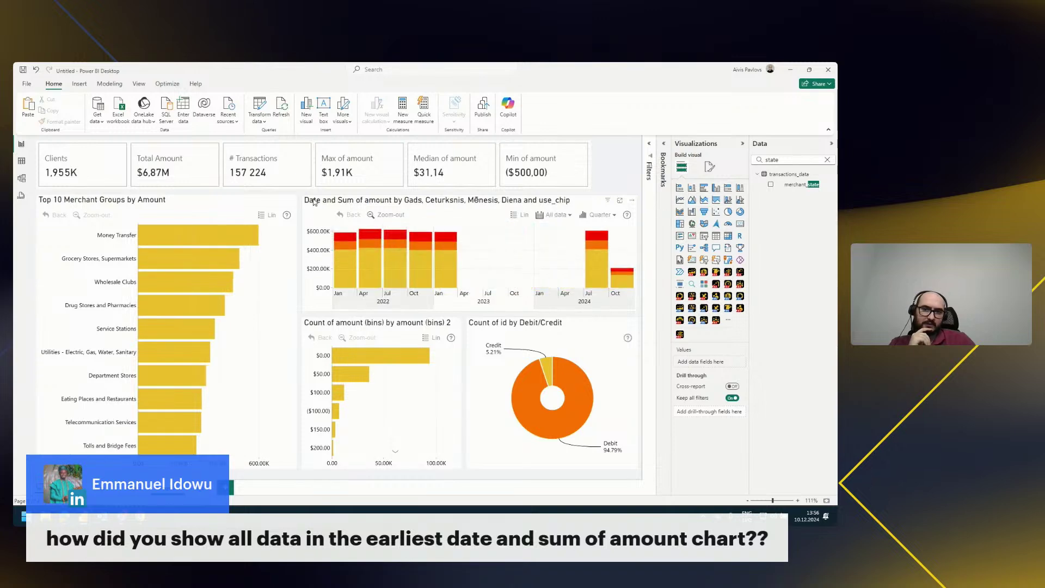
View the date chart by year, drill into it and zoom back out to all data
scroll(464, 270, up, 2)
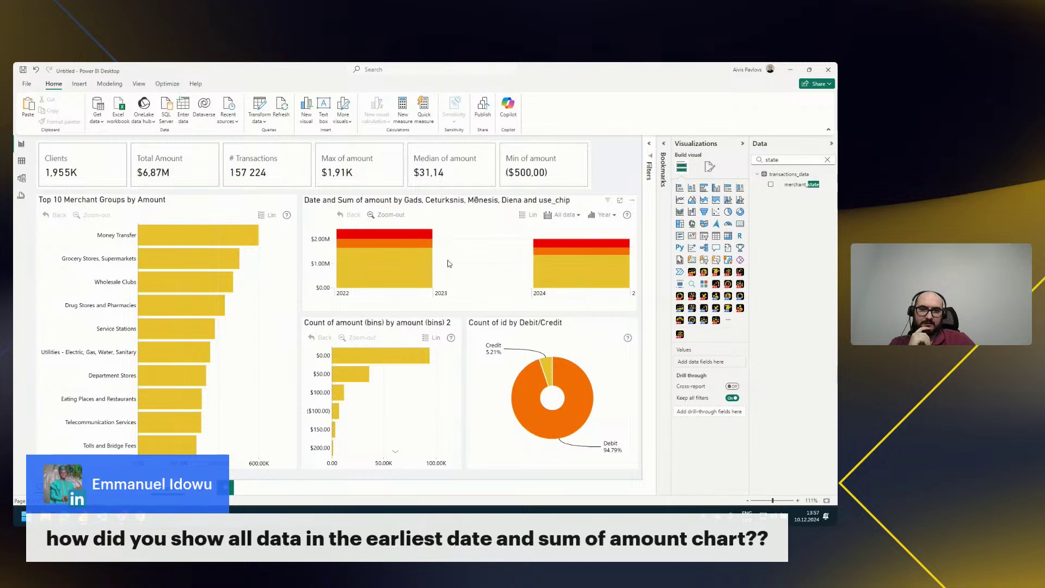
click(464, 269)
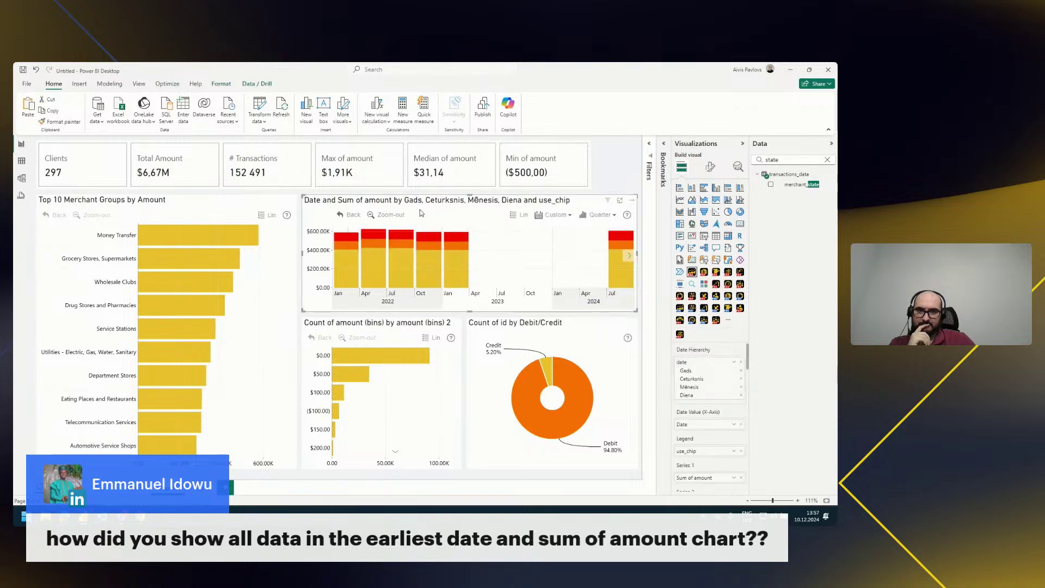
click(399, 216)
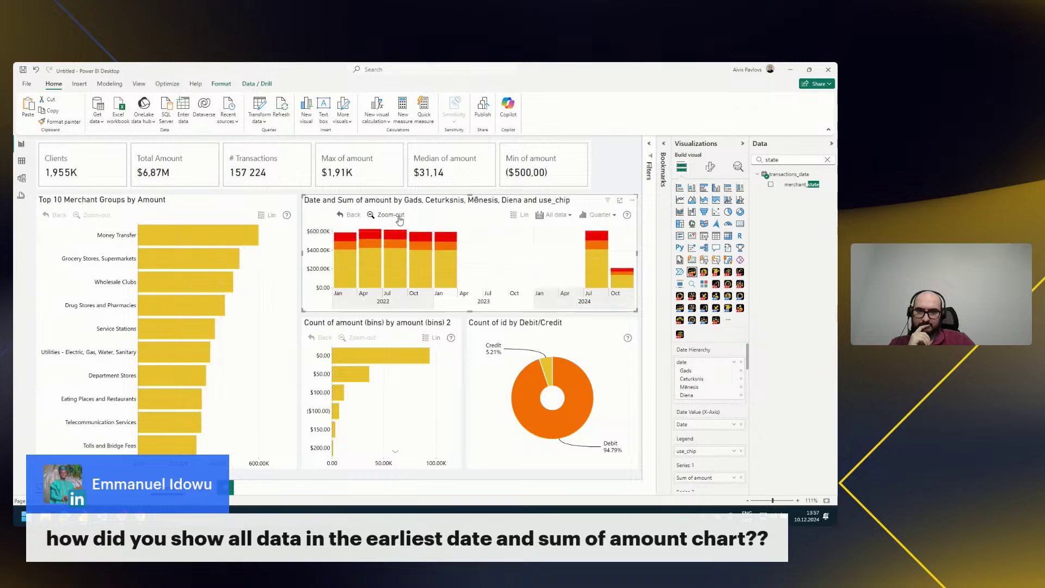
Filter the page by the $0.00 amount bin, clear that filter and deselect the bins chart
click(370, 357)
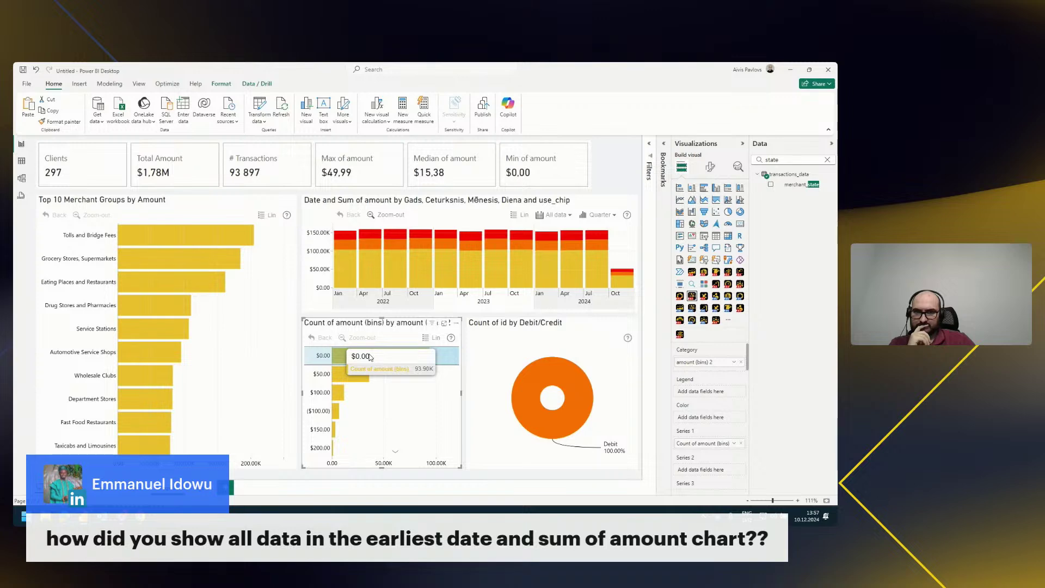
click(370, 357)
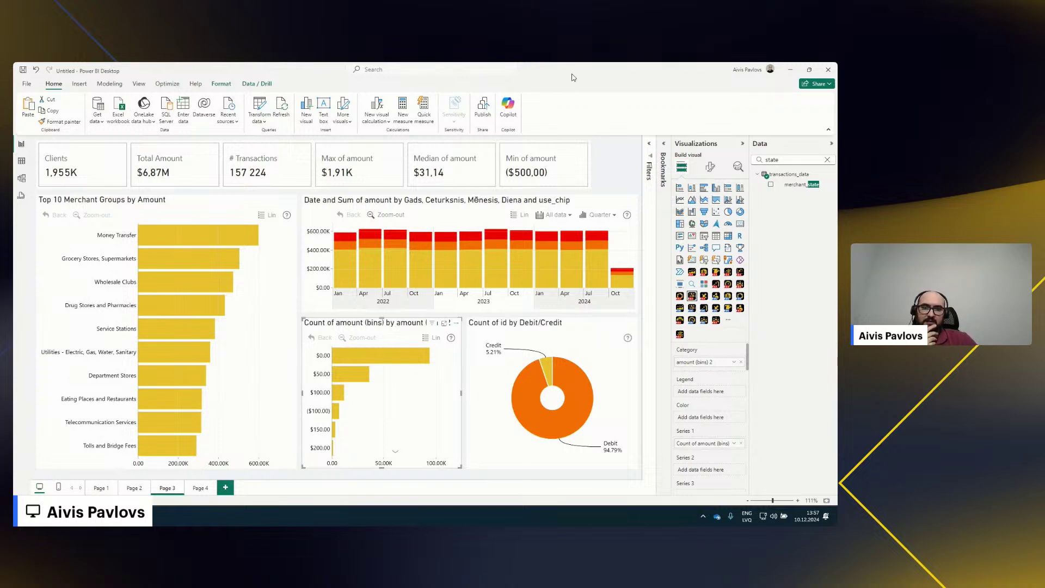
click(605, 170)
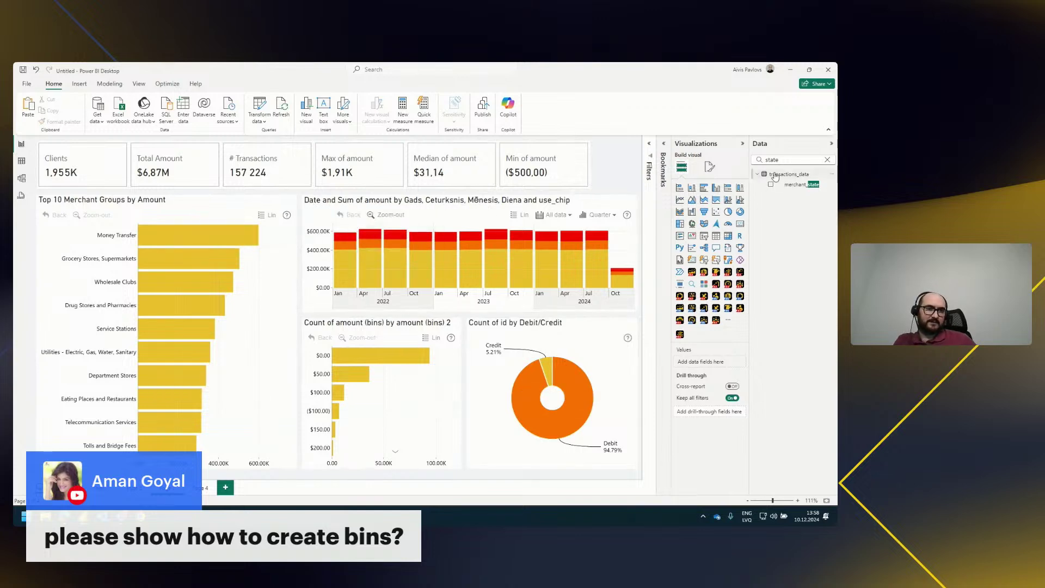
Clear the field search and start a new group on the transactions amount field, with group type Bin and bin type Number of bins
drag(780, 160, 697, 161)
key(BackSpace)
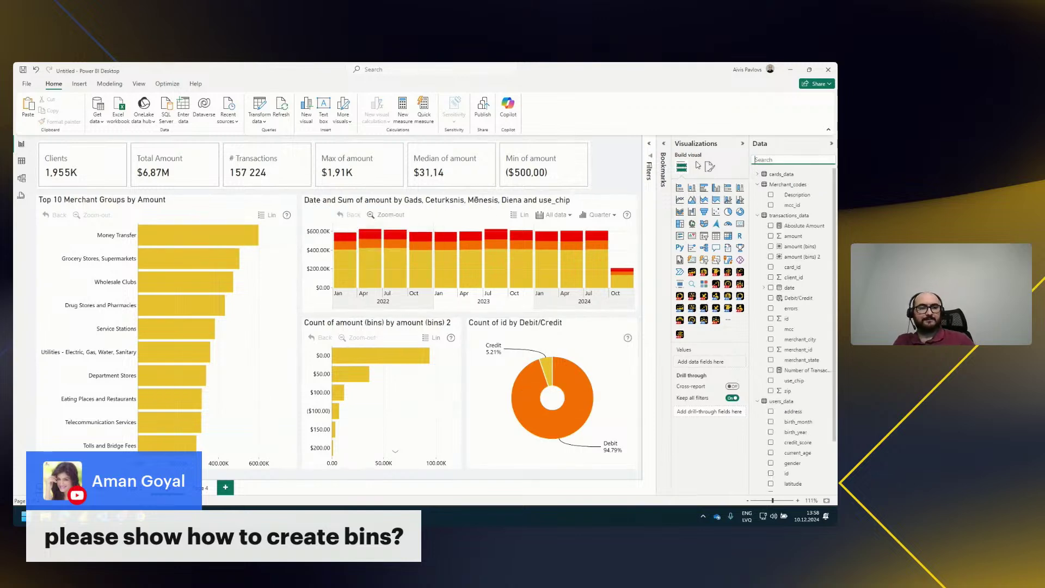
right_click(798, 238)
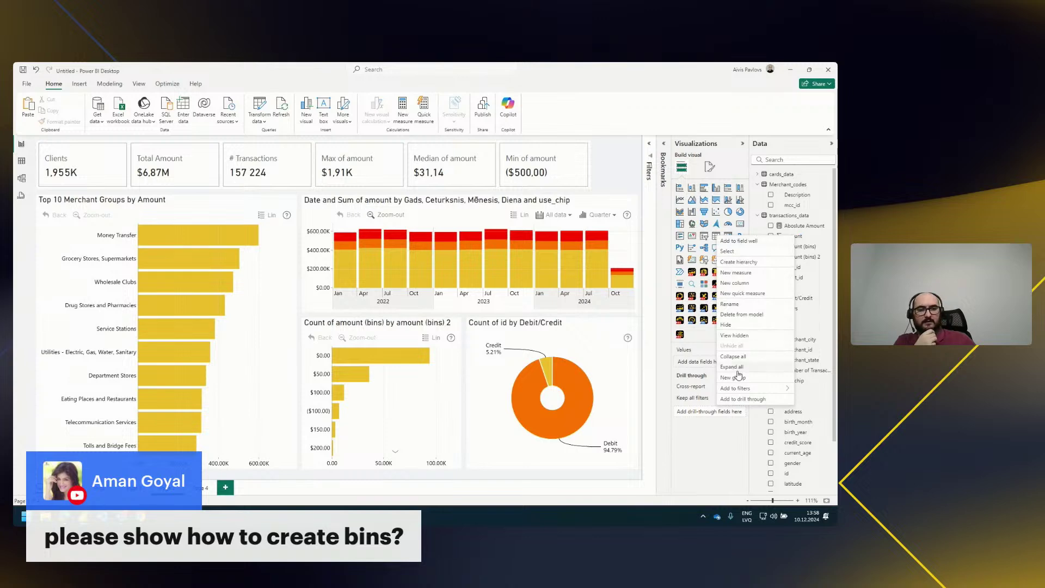
click(739, 378)
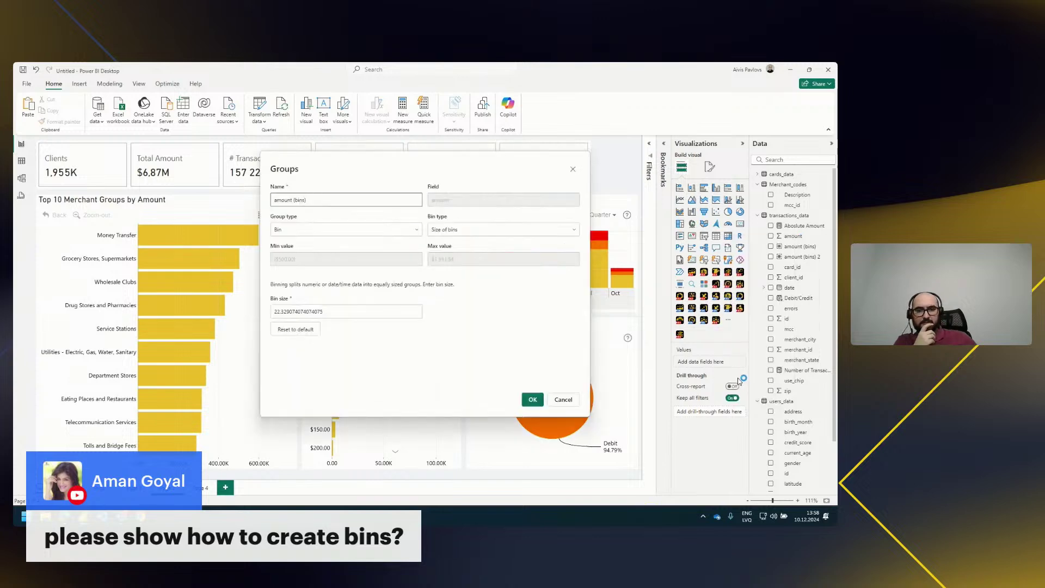
click(328, 230)
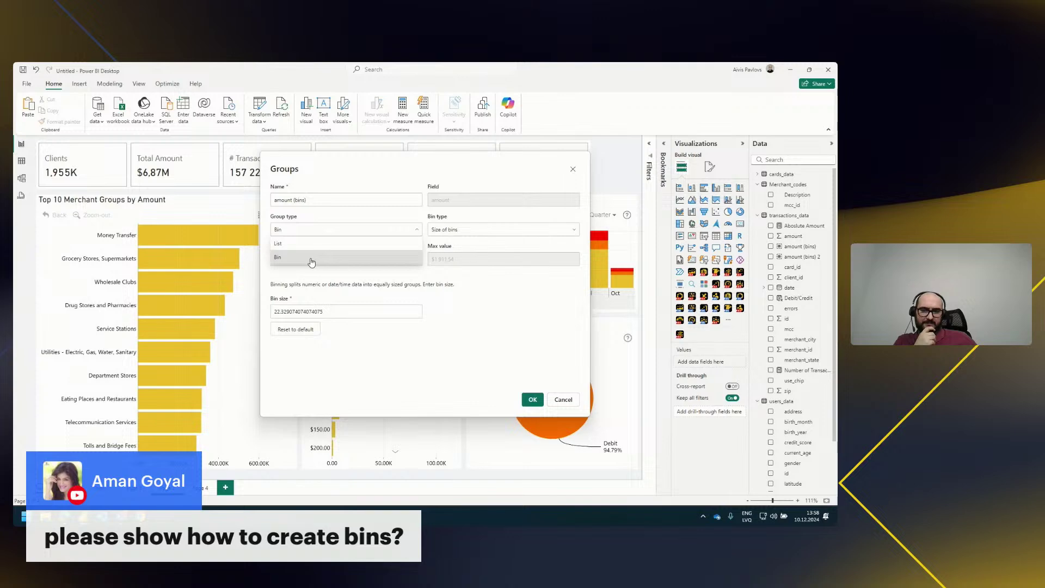
click(315, 258)
click(443, 233)
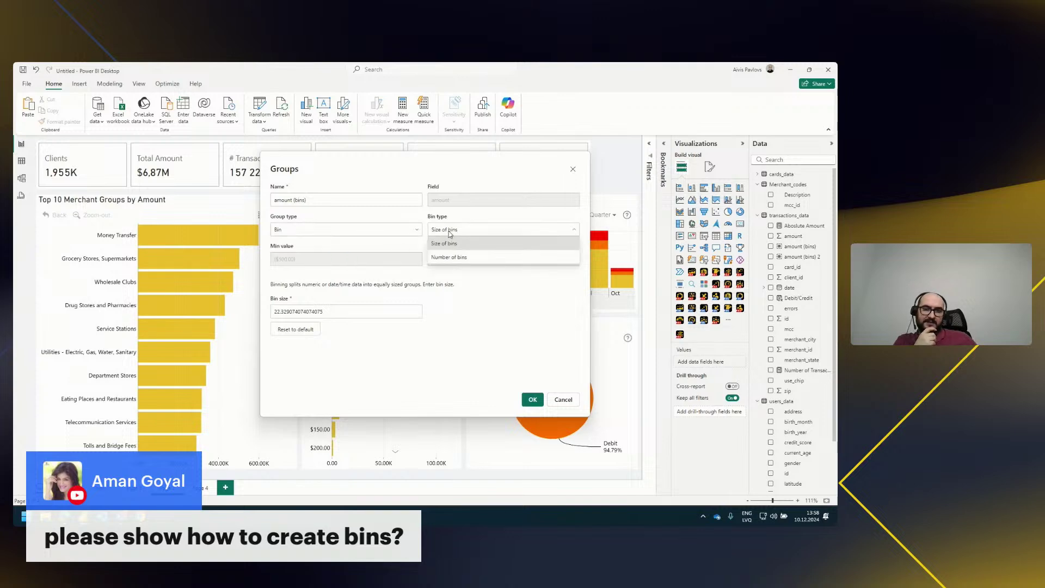
click(460, 232)
click(460, 232)
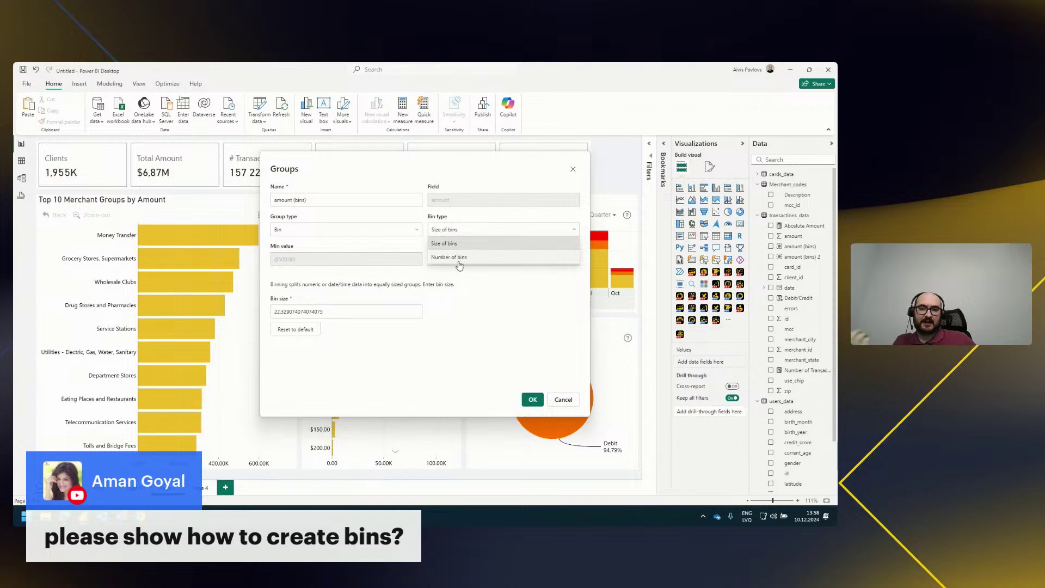
click(460, 259)
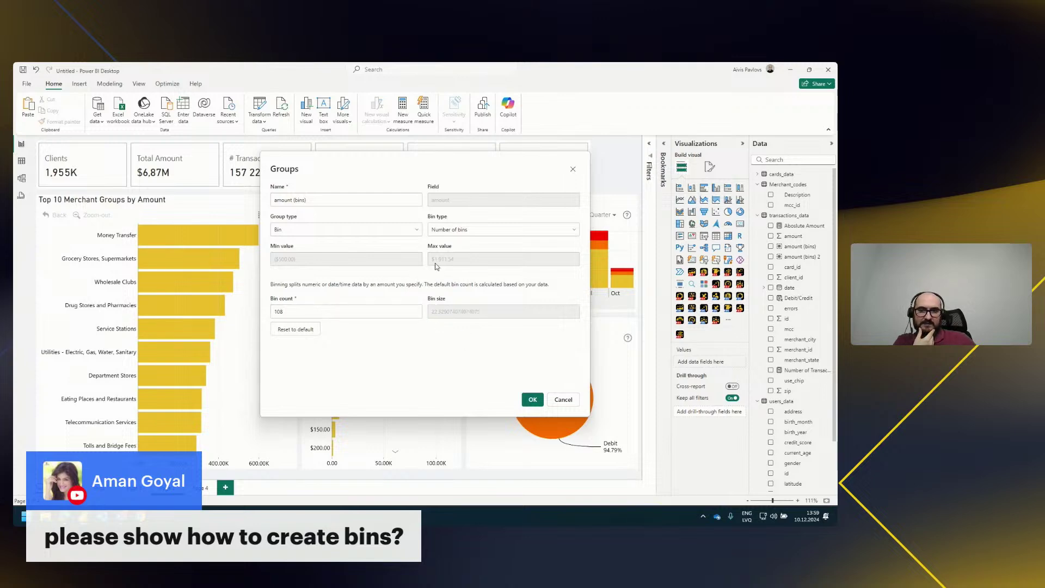
Set the bin count to 4 and create the amount group
click(289, 315)
drag(289, 315, 266, 313)
text(4)
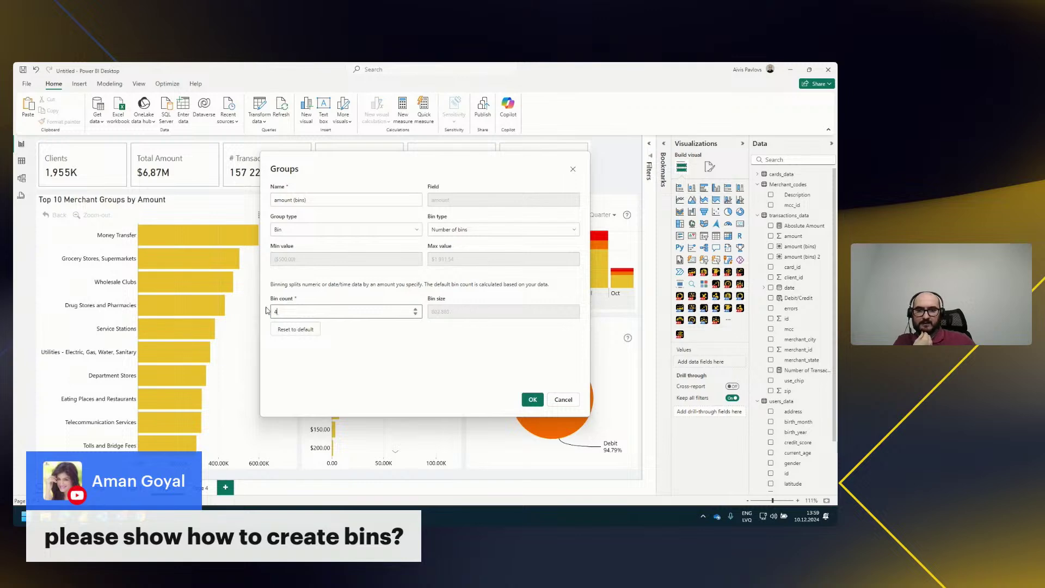
click(436, 306)
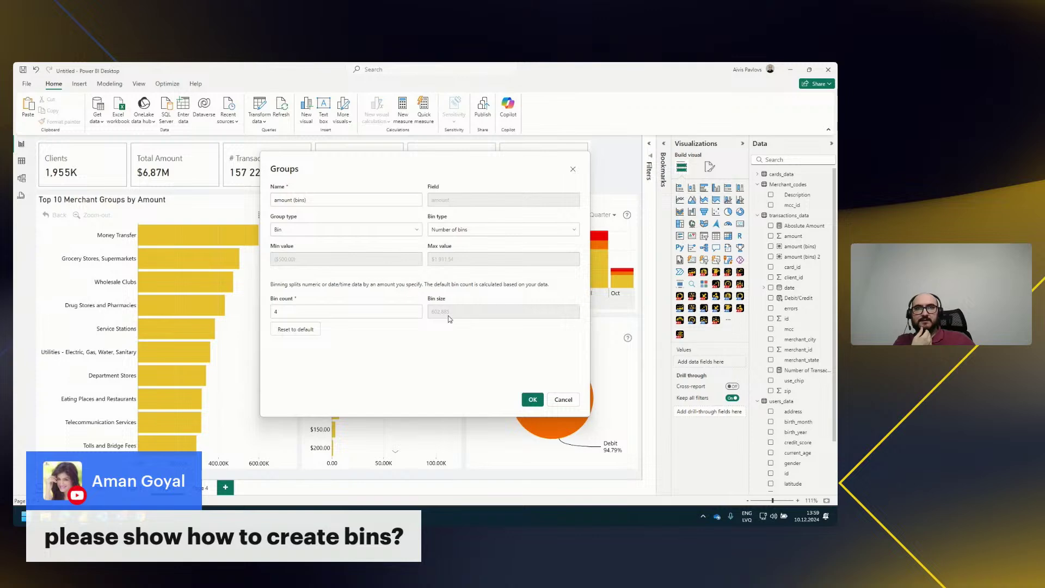
click(532, 399)
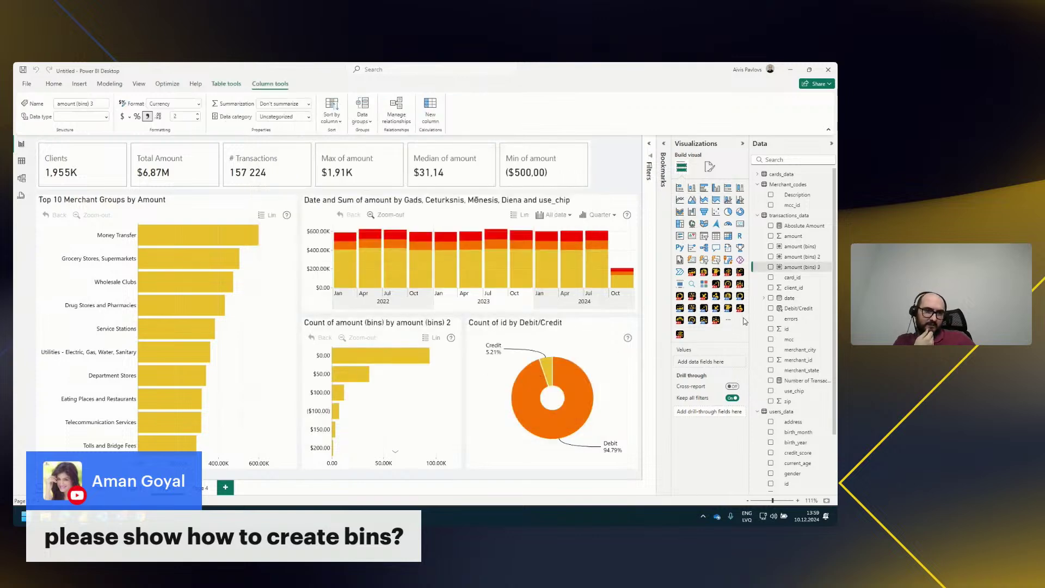
Add amount (bins) 3 to the bins chart's category, above amount (bins) 2
click(387, 331)
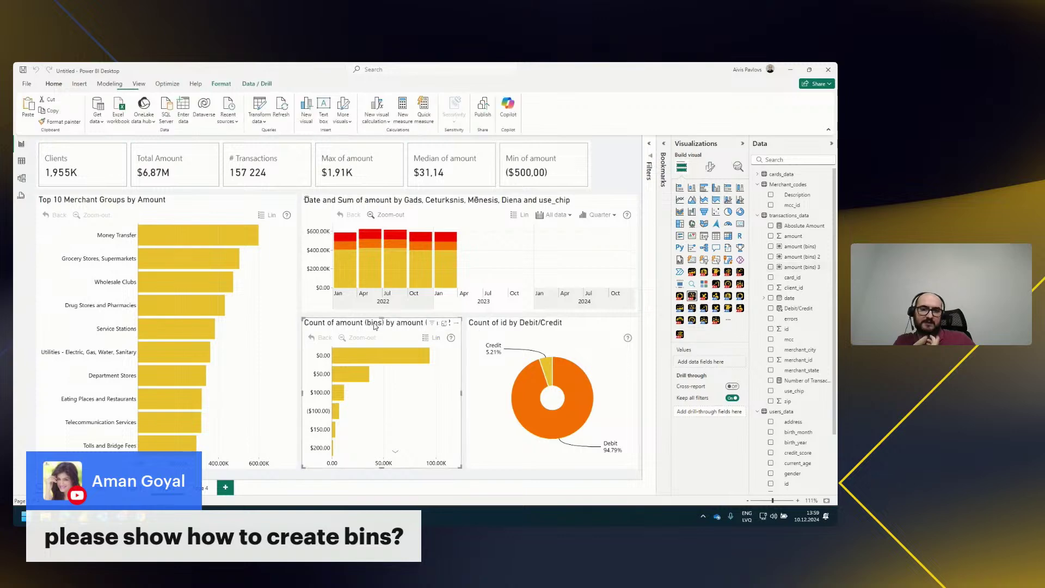
drag(800, 267, 707, 362)
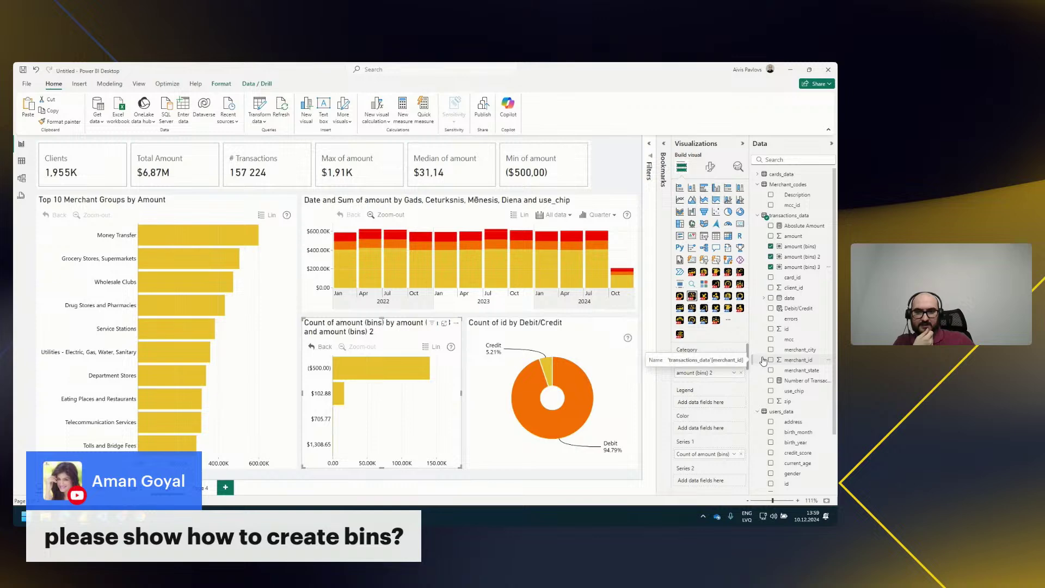
Drill into the ($500.00) bin to inspect its smaller bins and zoom back out to the top level
mouse_move(381, 375)
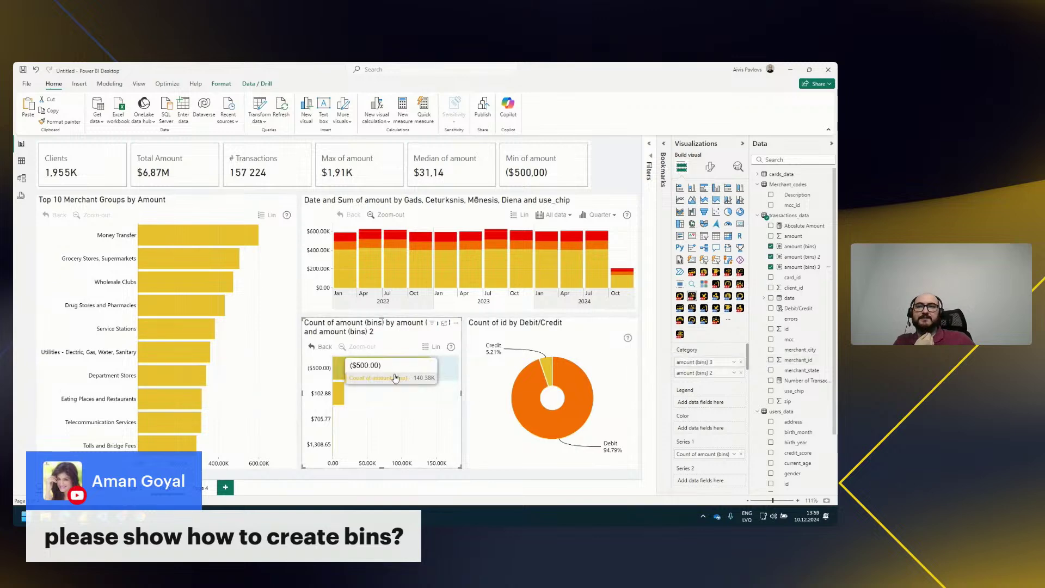
click(319, 371)
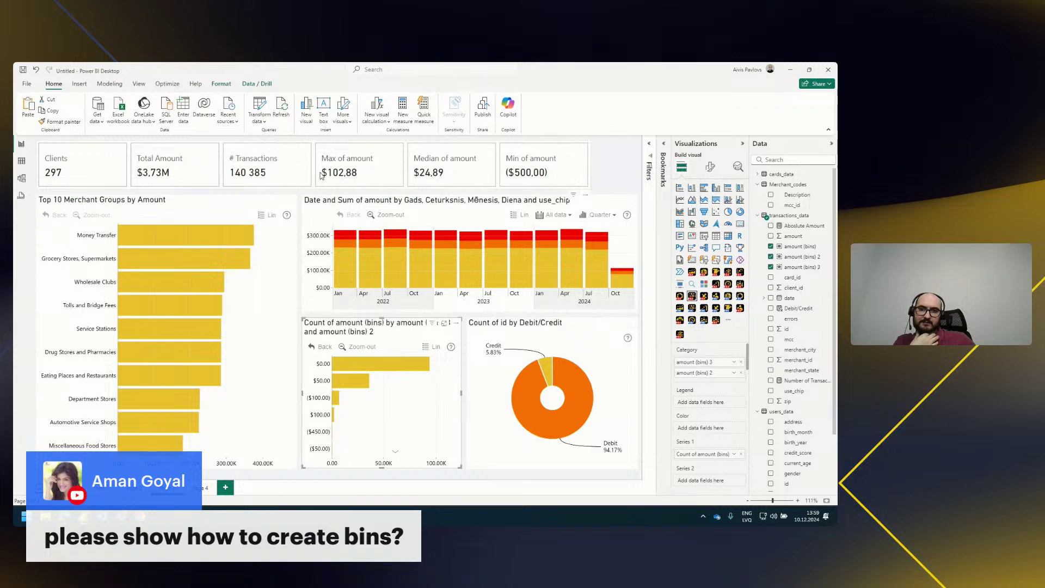
mouse_move(395, 386)
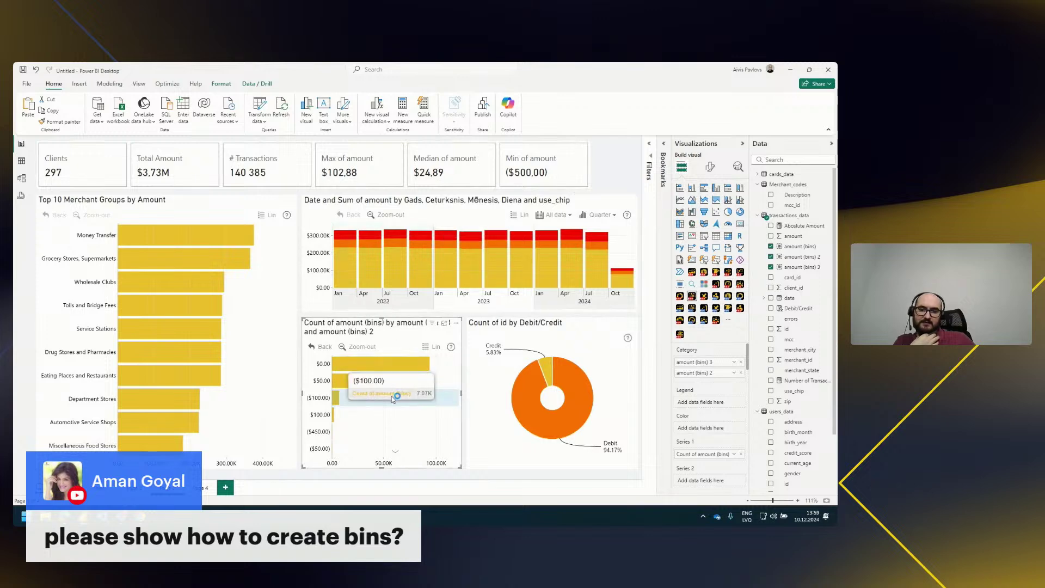
click(355, 347)
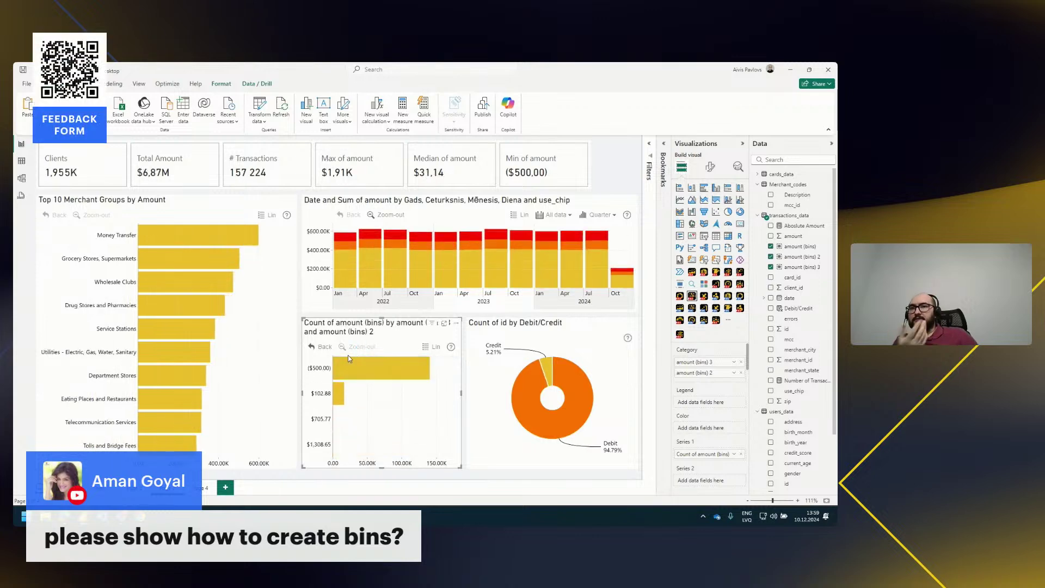